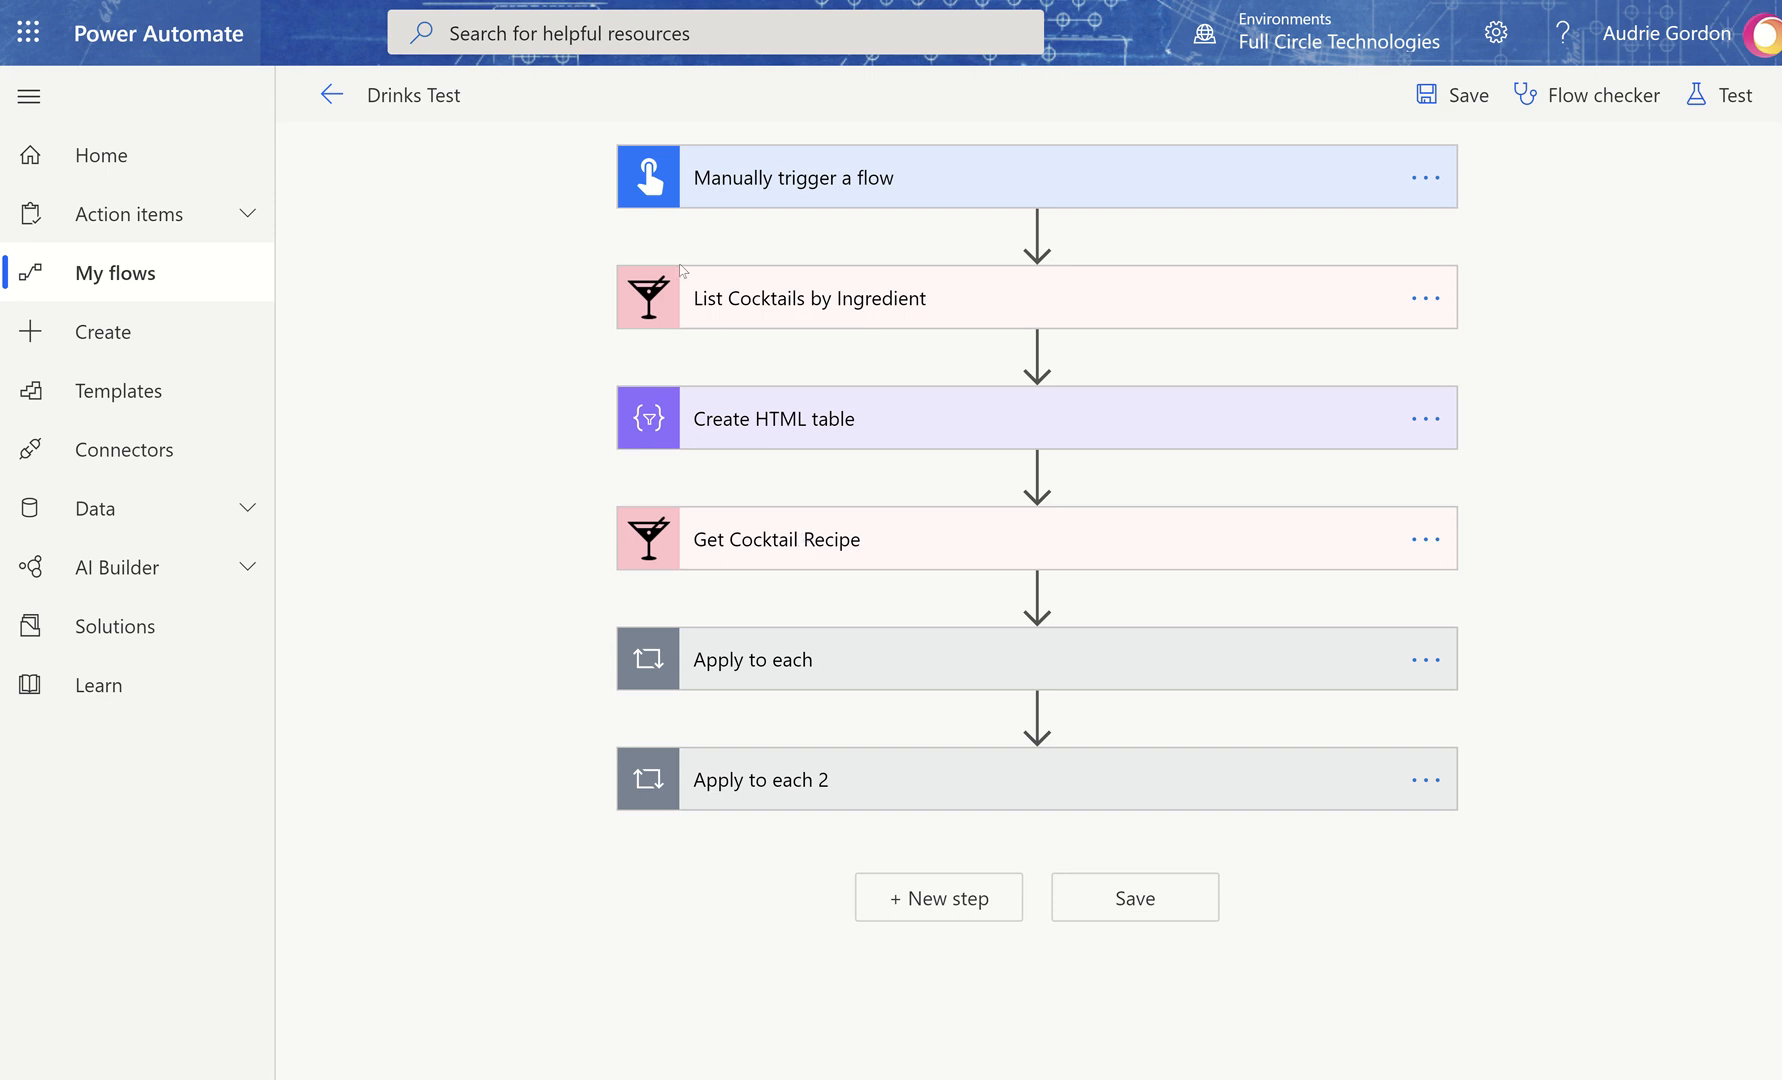
# Examine the ingredient choices and custom value entry in the List Cocktails by Ingredient action, and reselect Gin
pyautogui.click(886, 314)
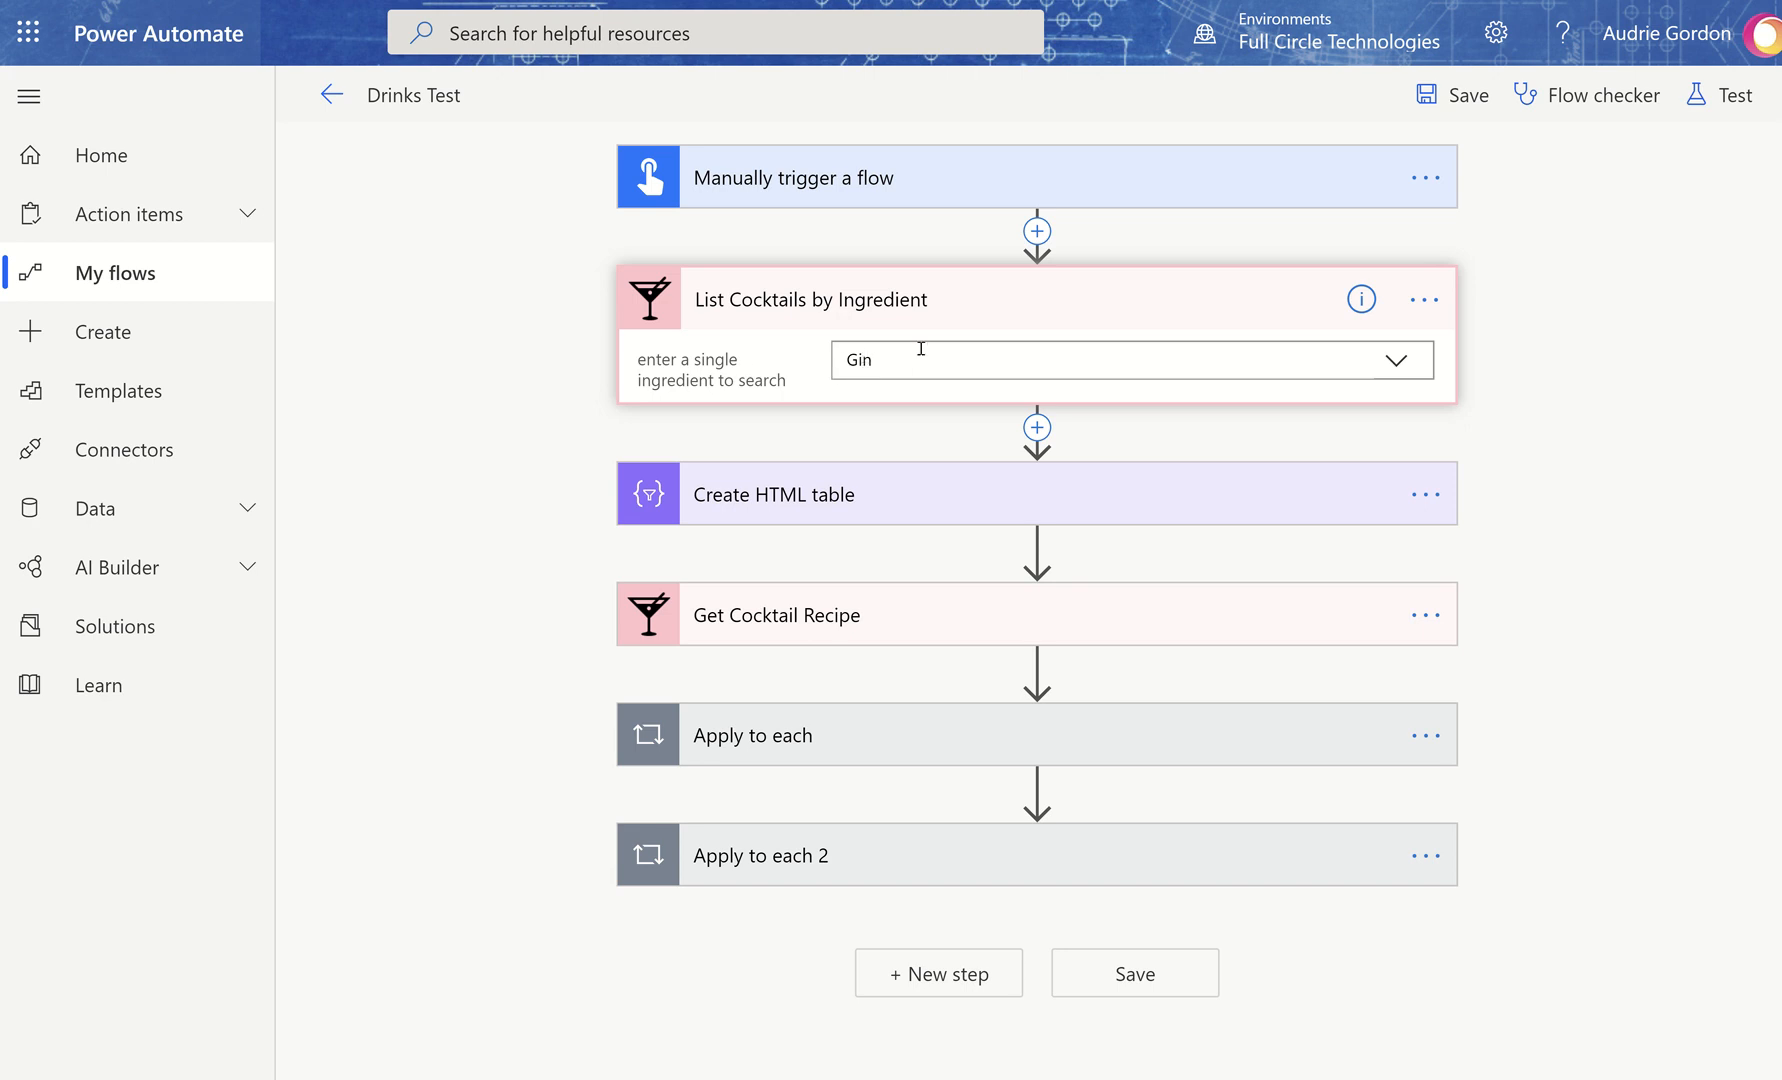
pyautogui.click(1396, 363)
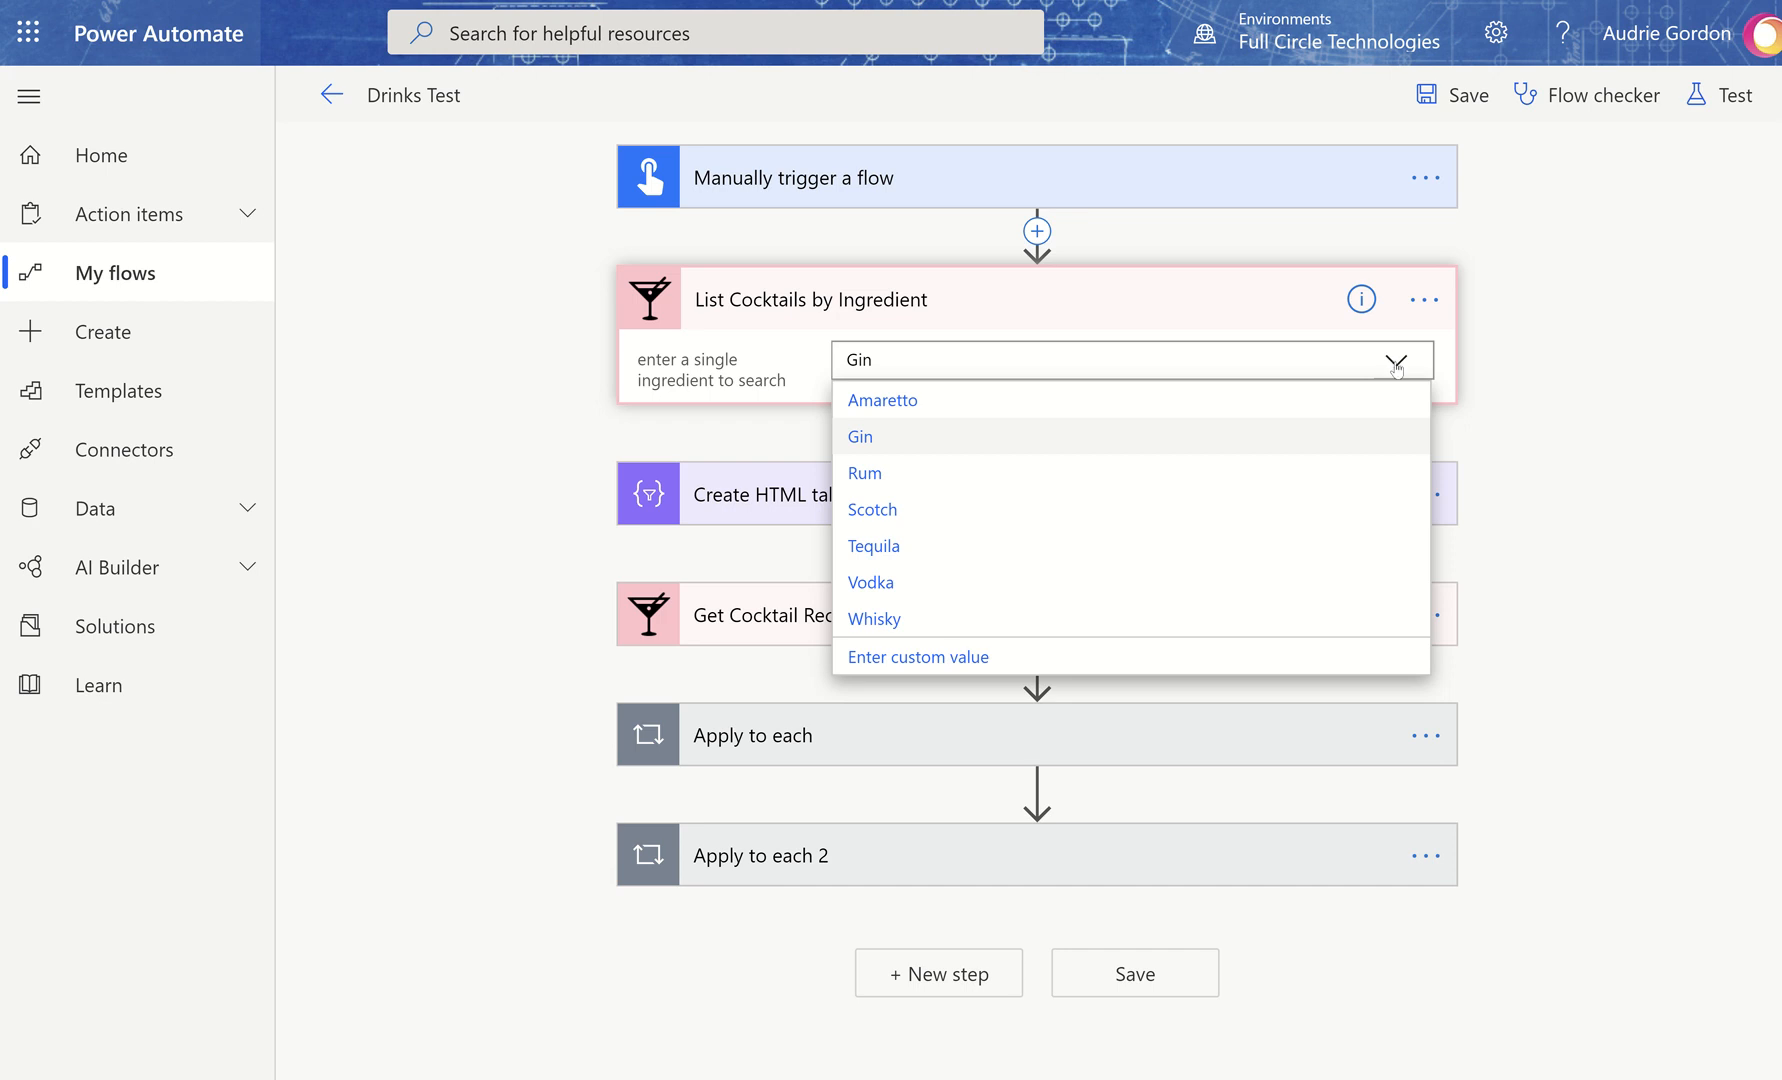
pyautogui.click(1004, 659)
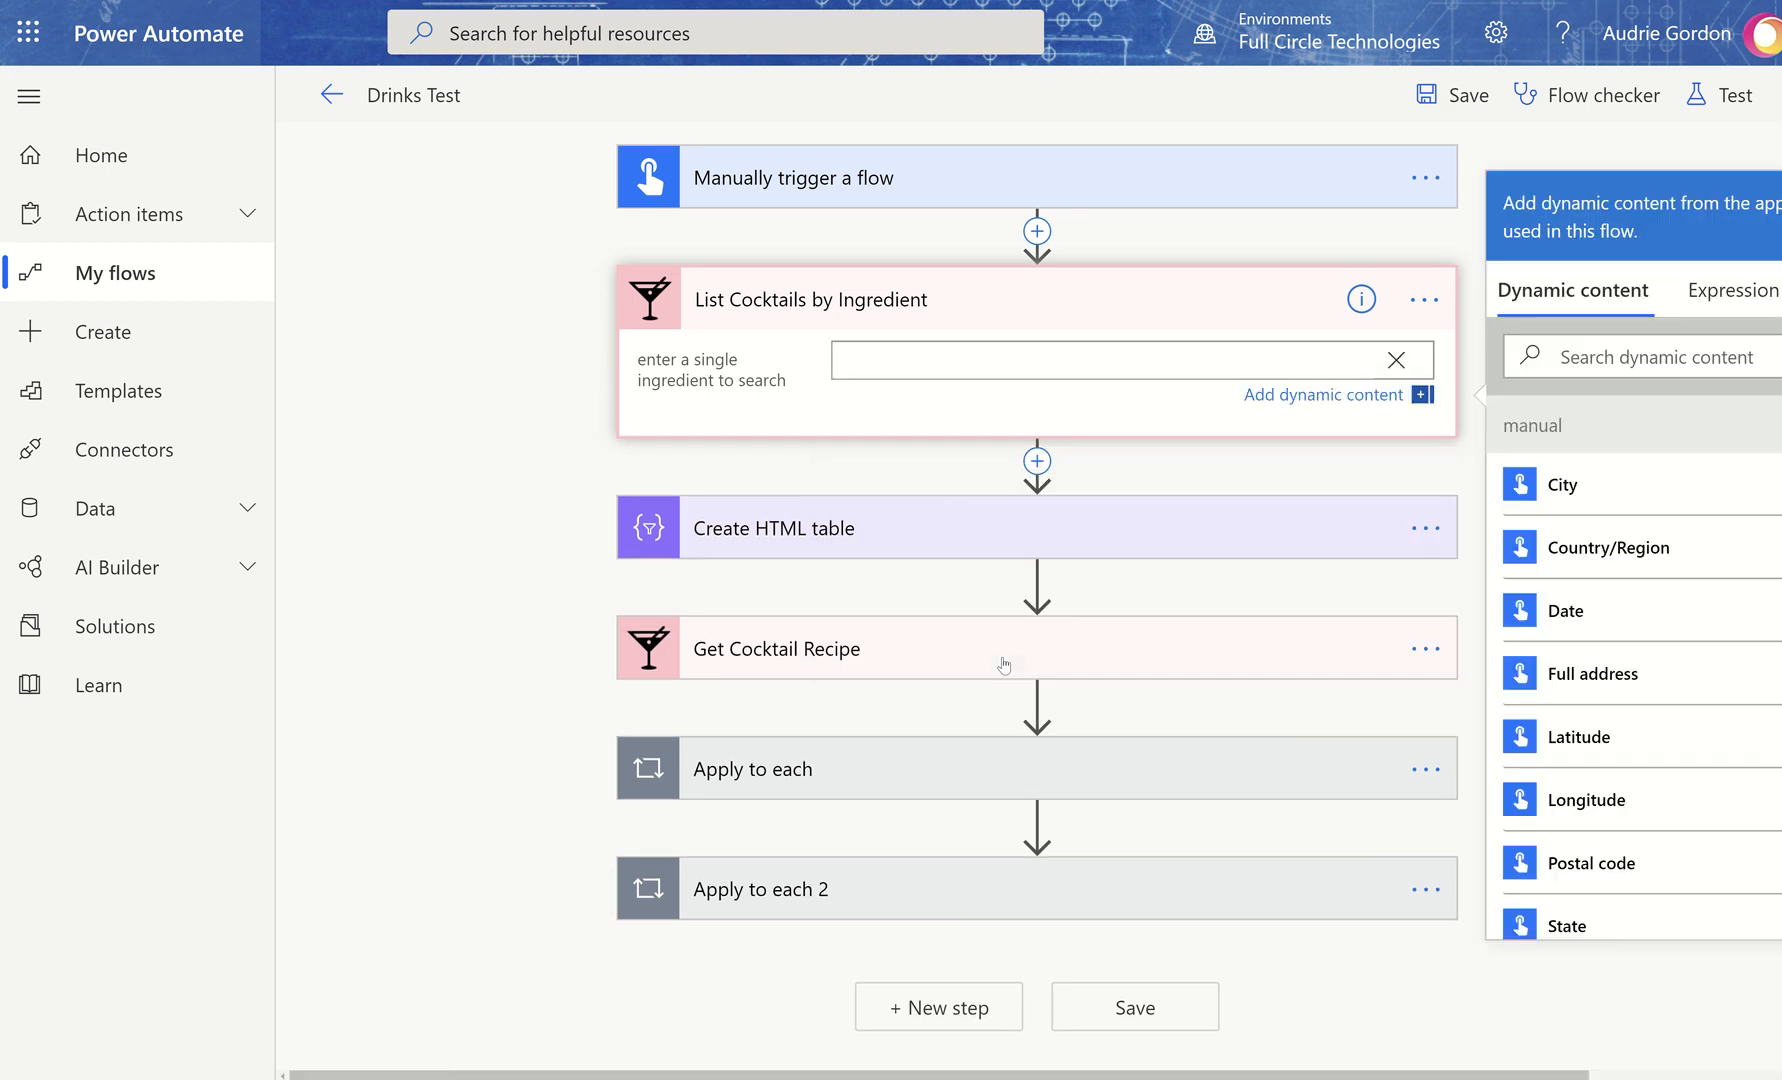
pyautogui.click(1394, 361)
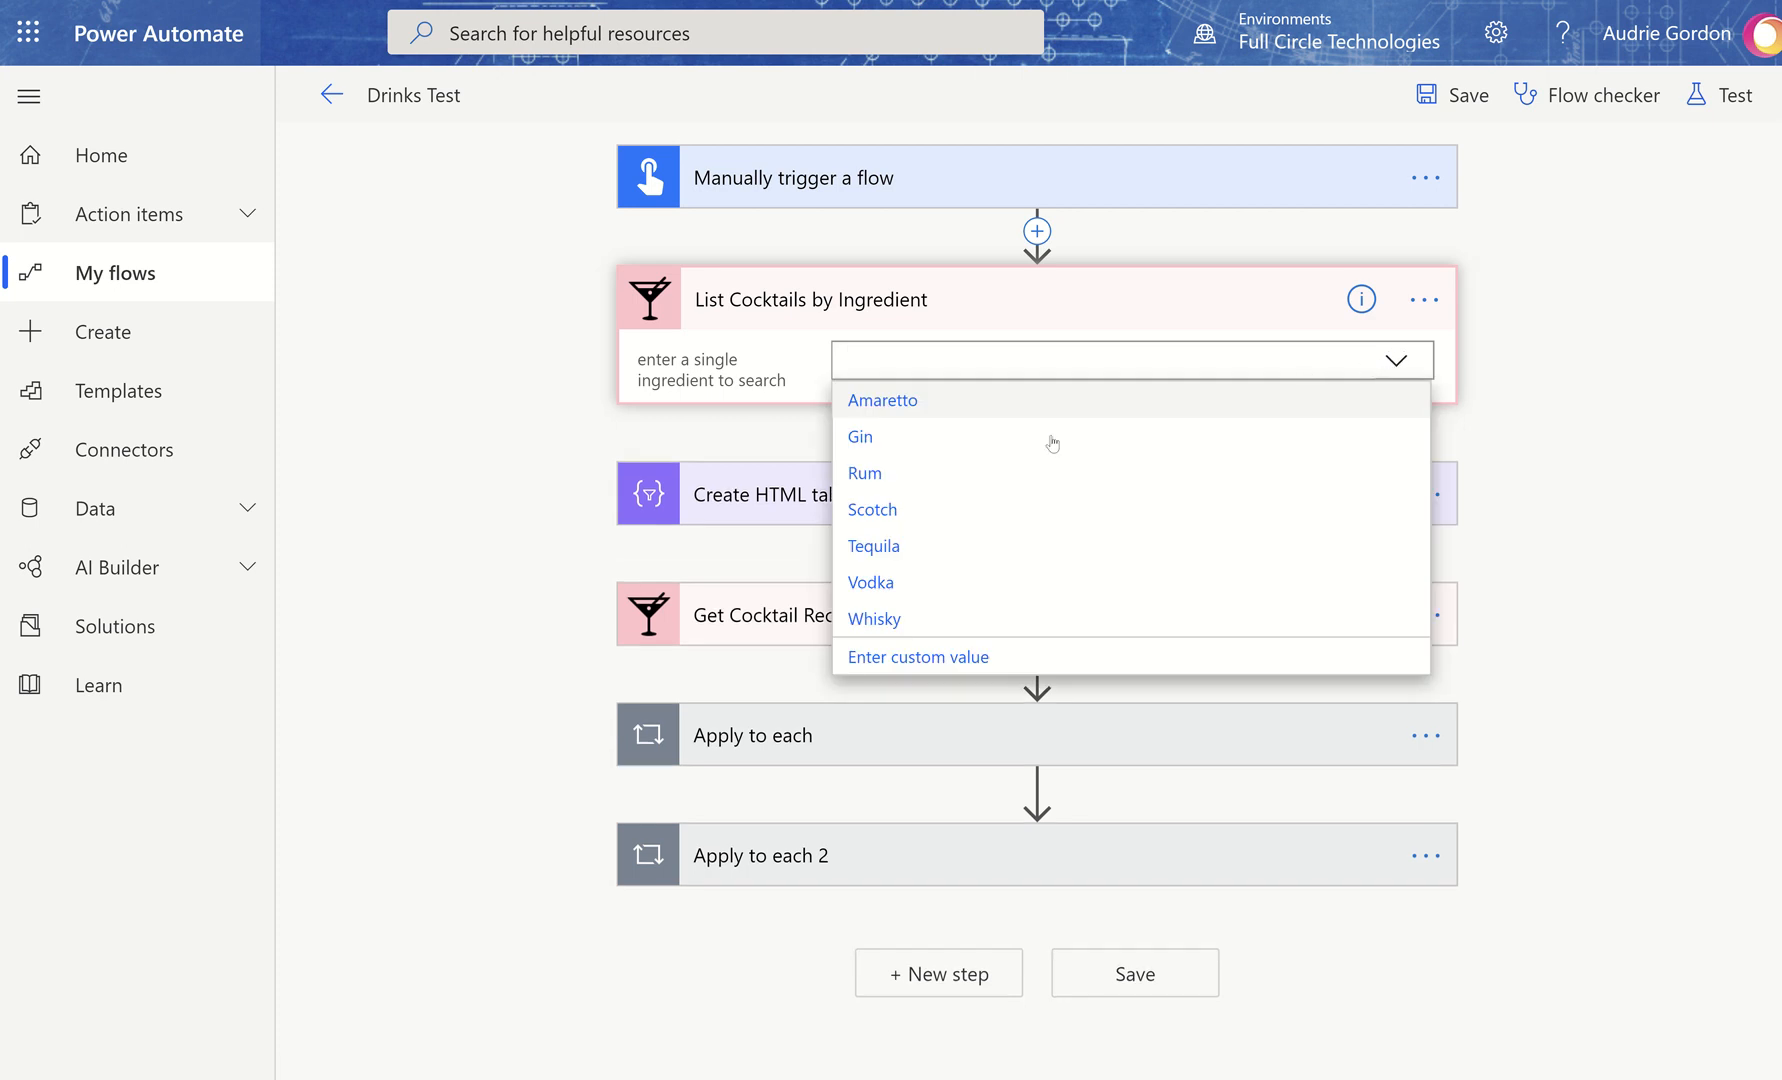
pyautogui.click(971, 450)
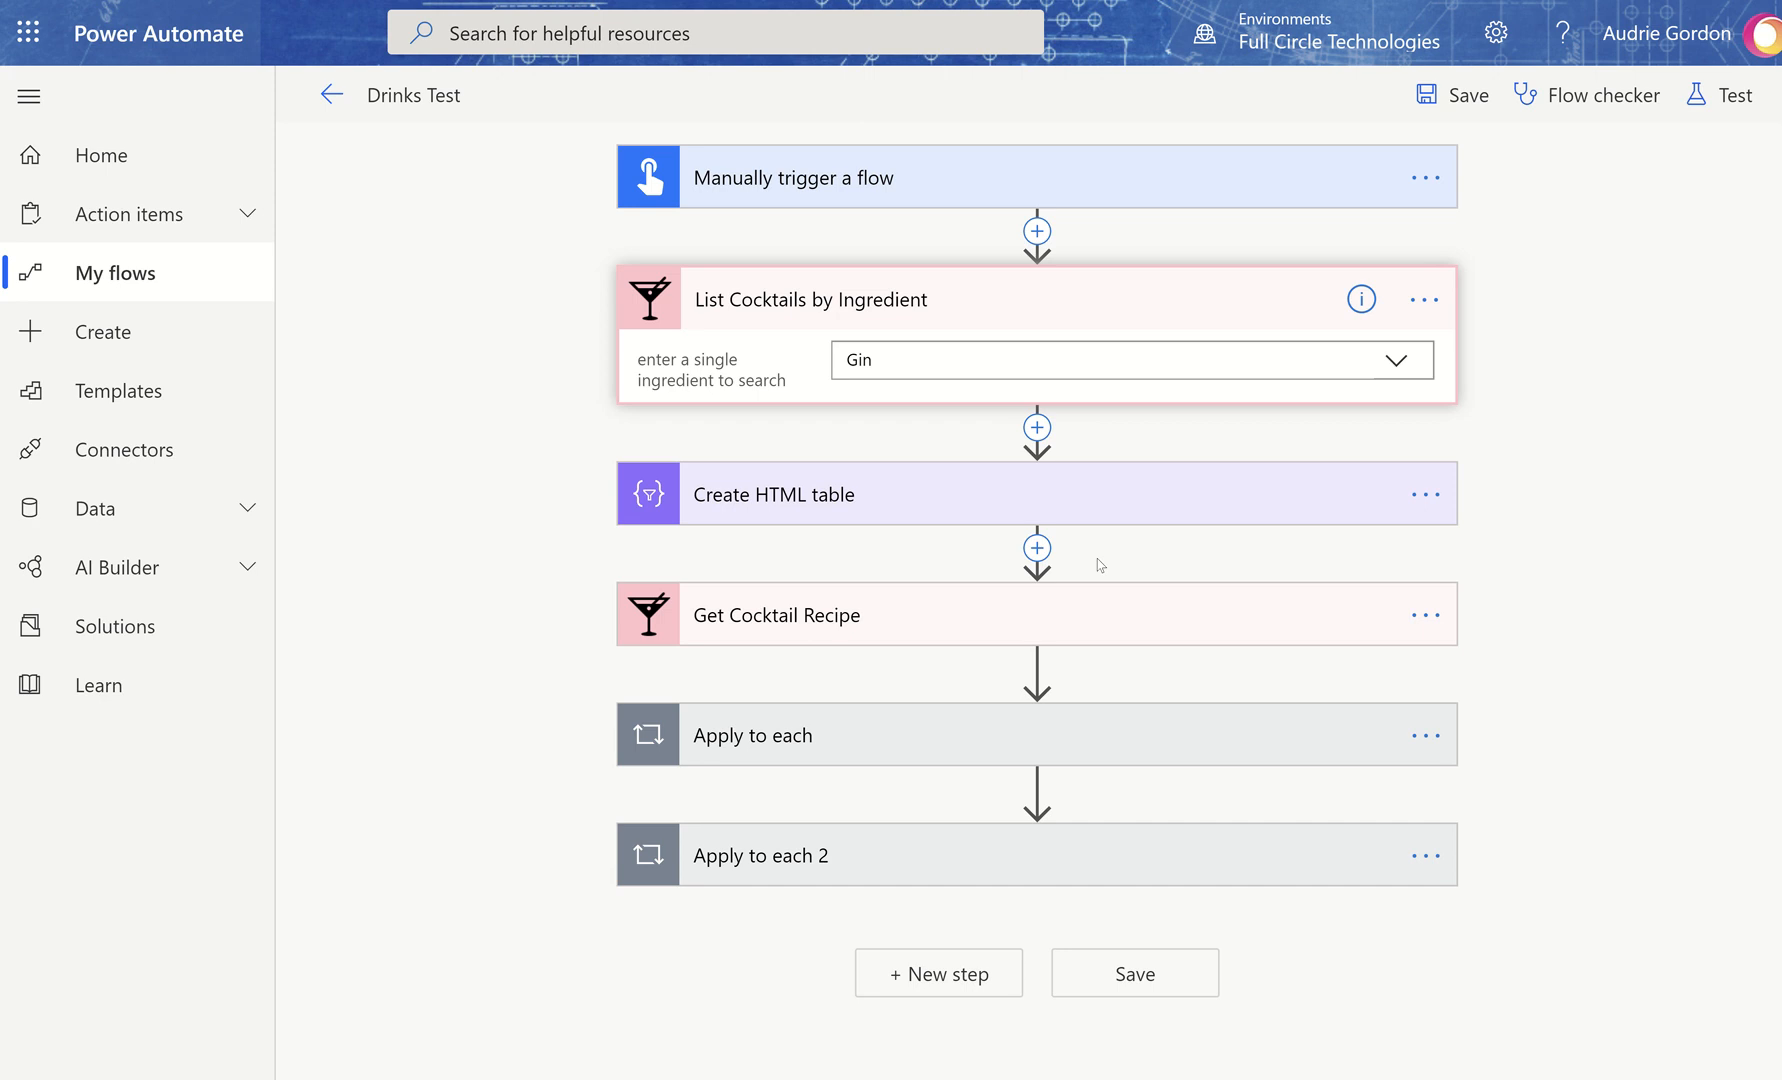
pyautogui.click(925, 294)
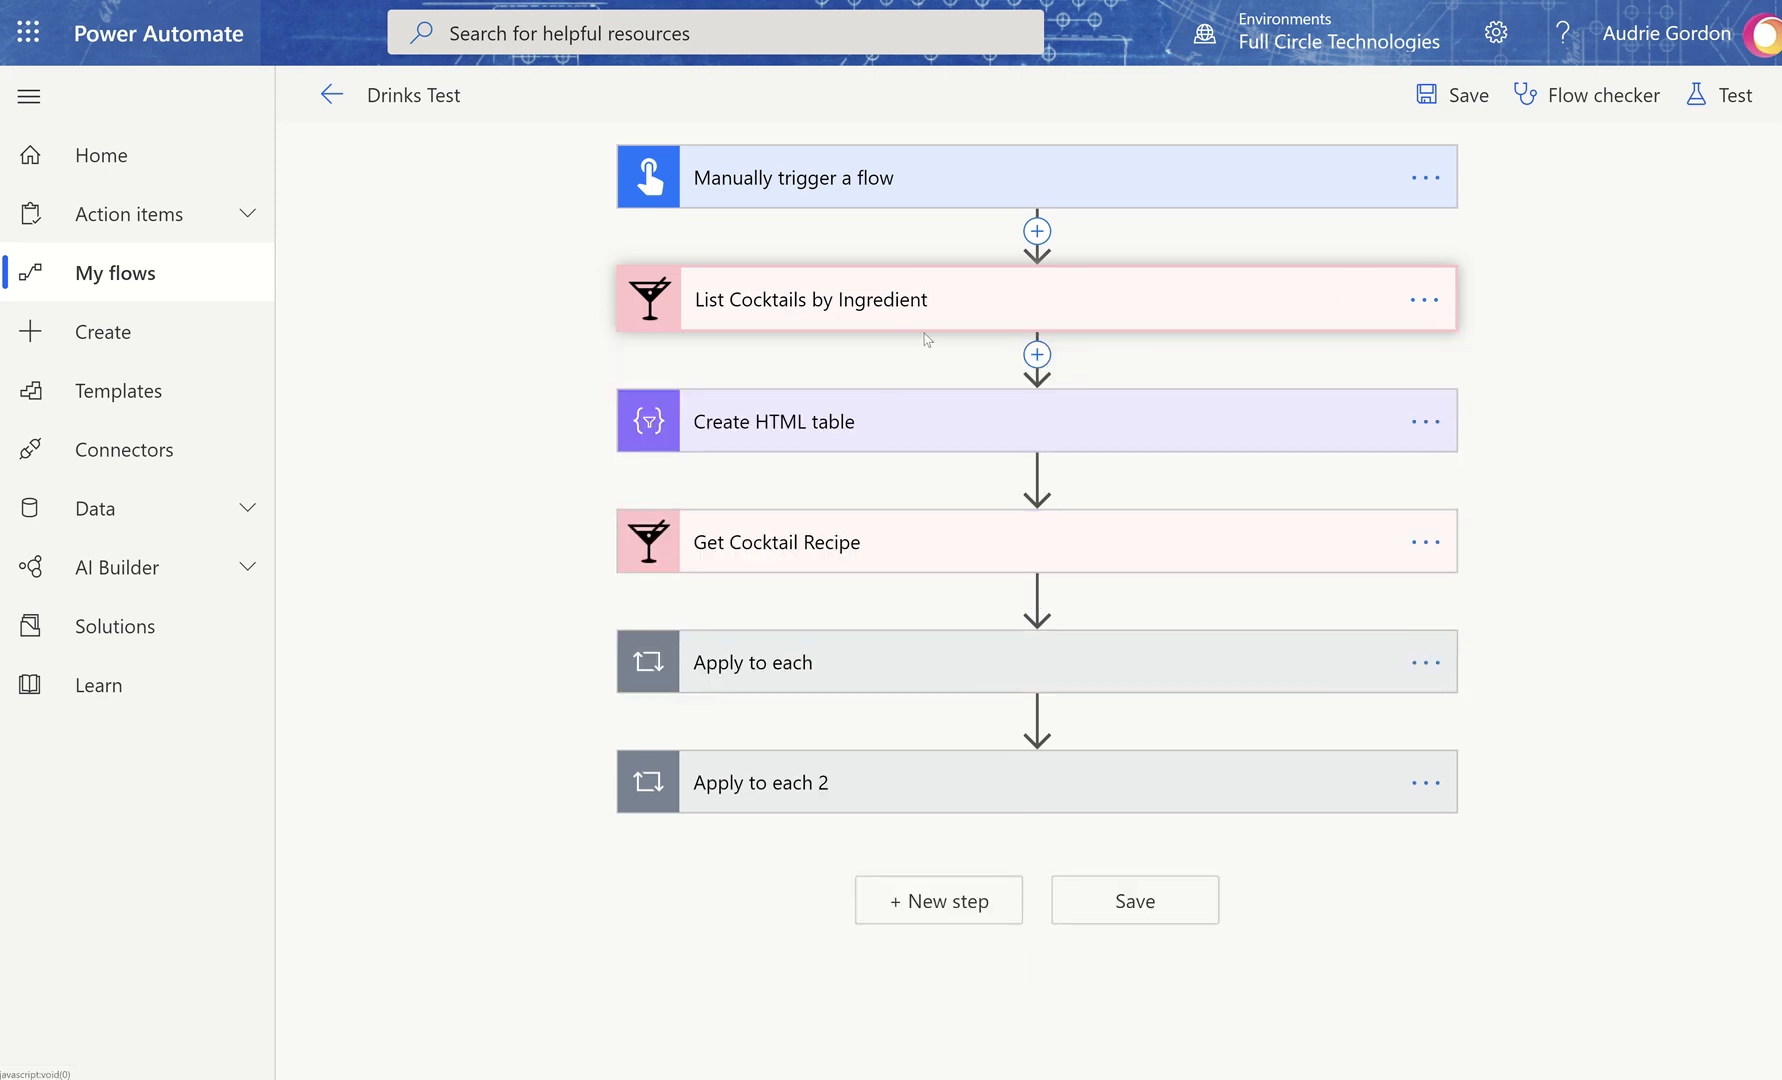
# Set the Cocktail ID of the Get Cocktail Recipe action to Adam & Eve
pyautogui.click(842, 540)
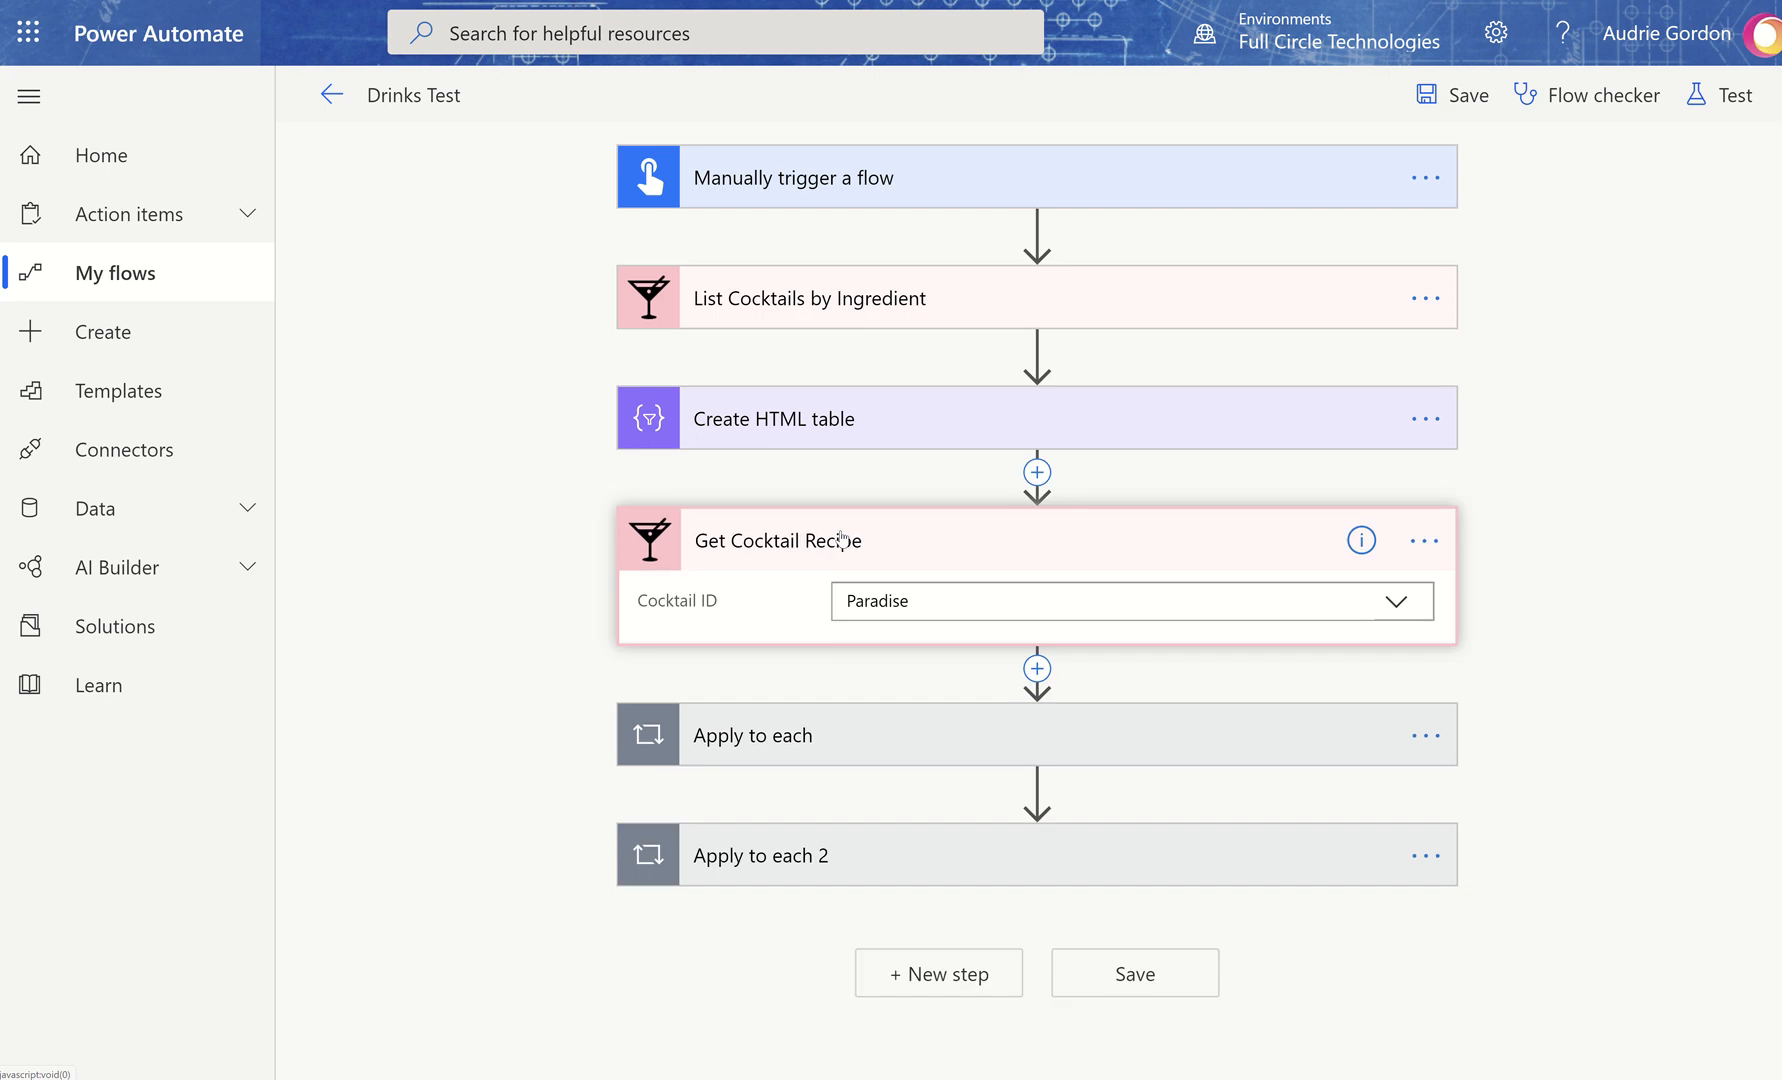
pyautogui.click(1398, 603)
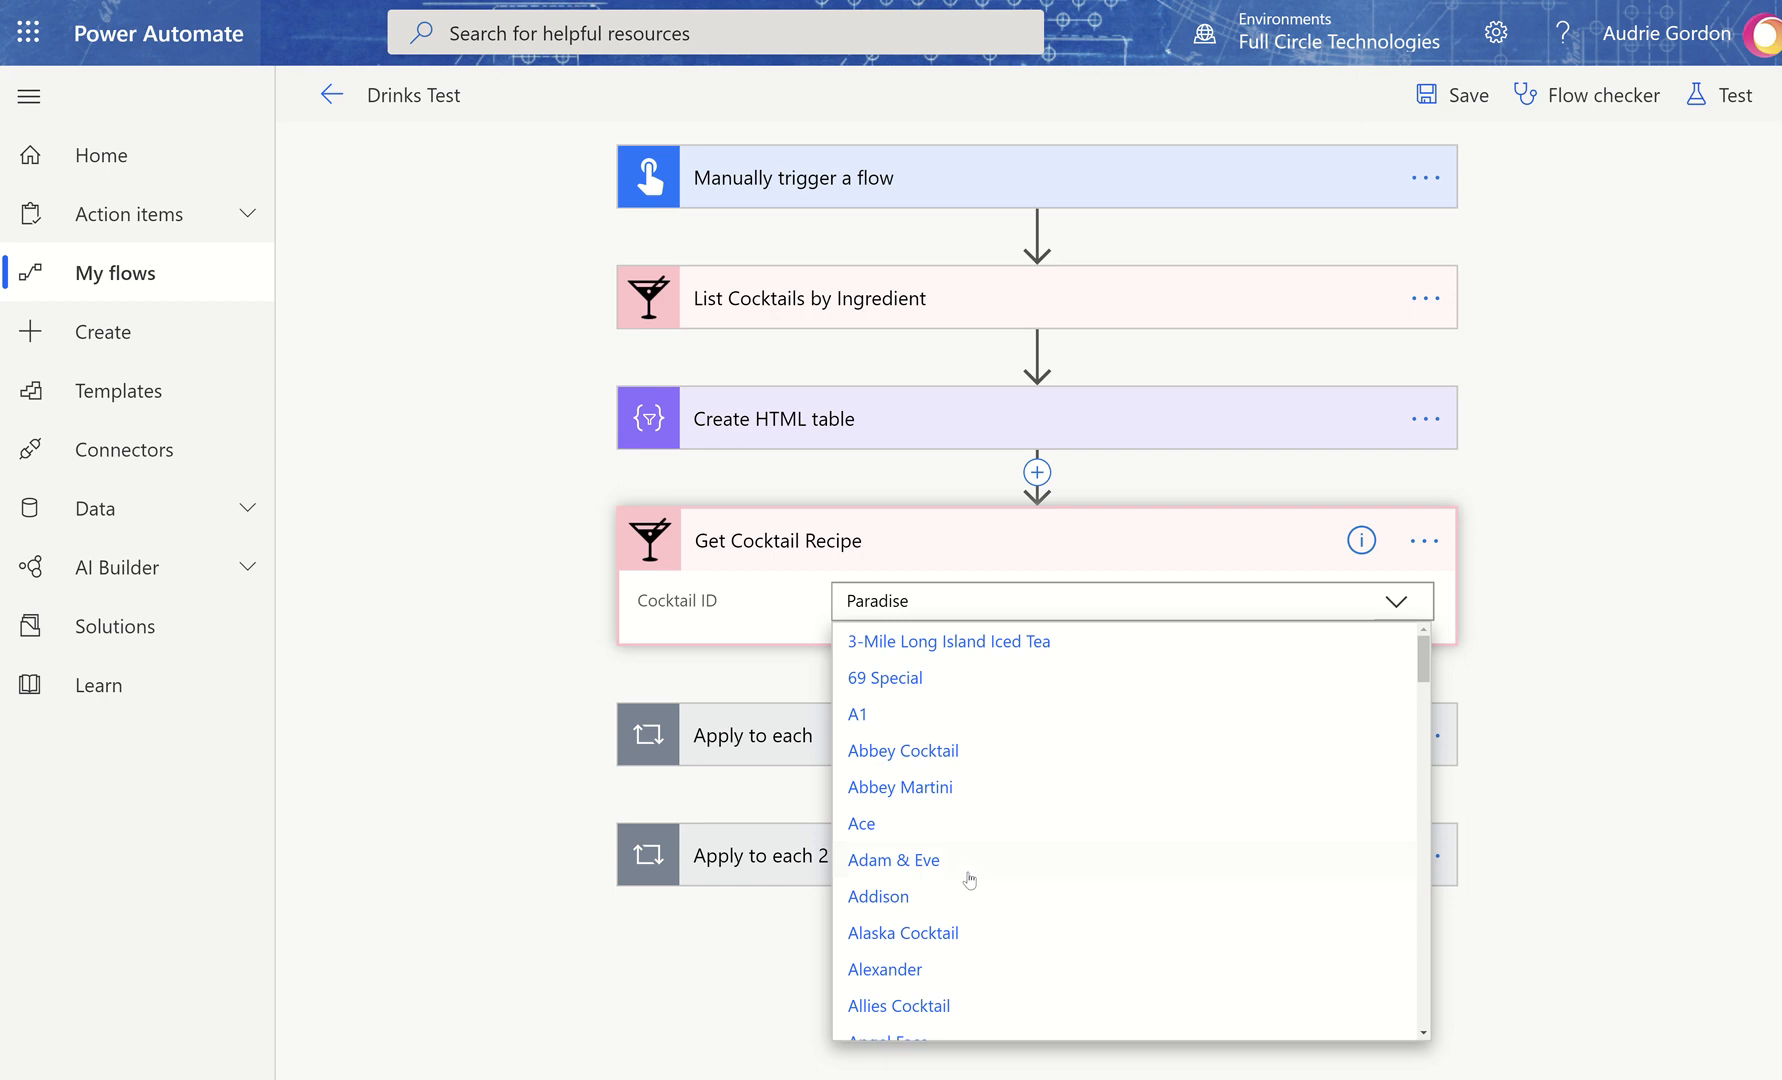
pyautogui.click(930, 860)
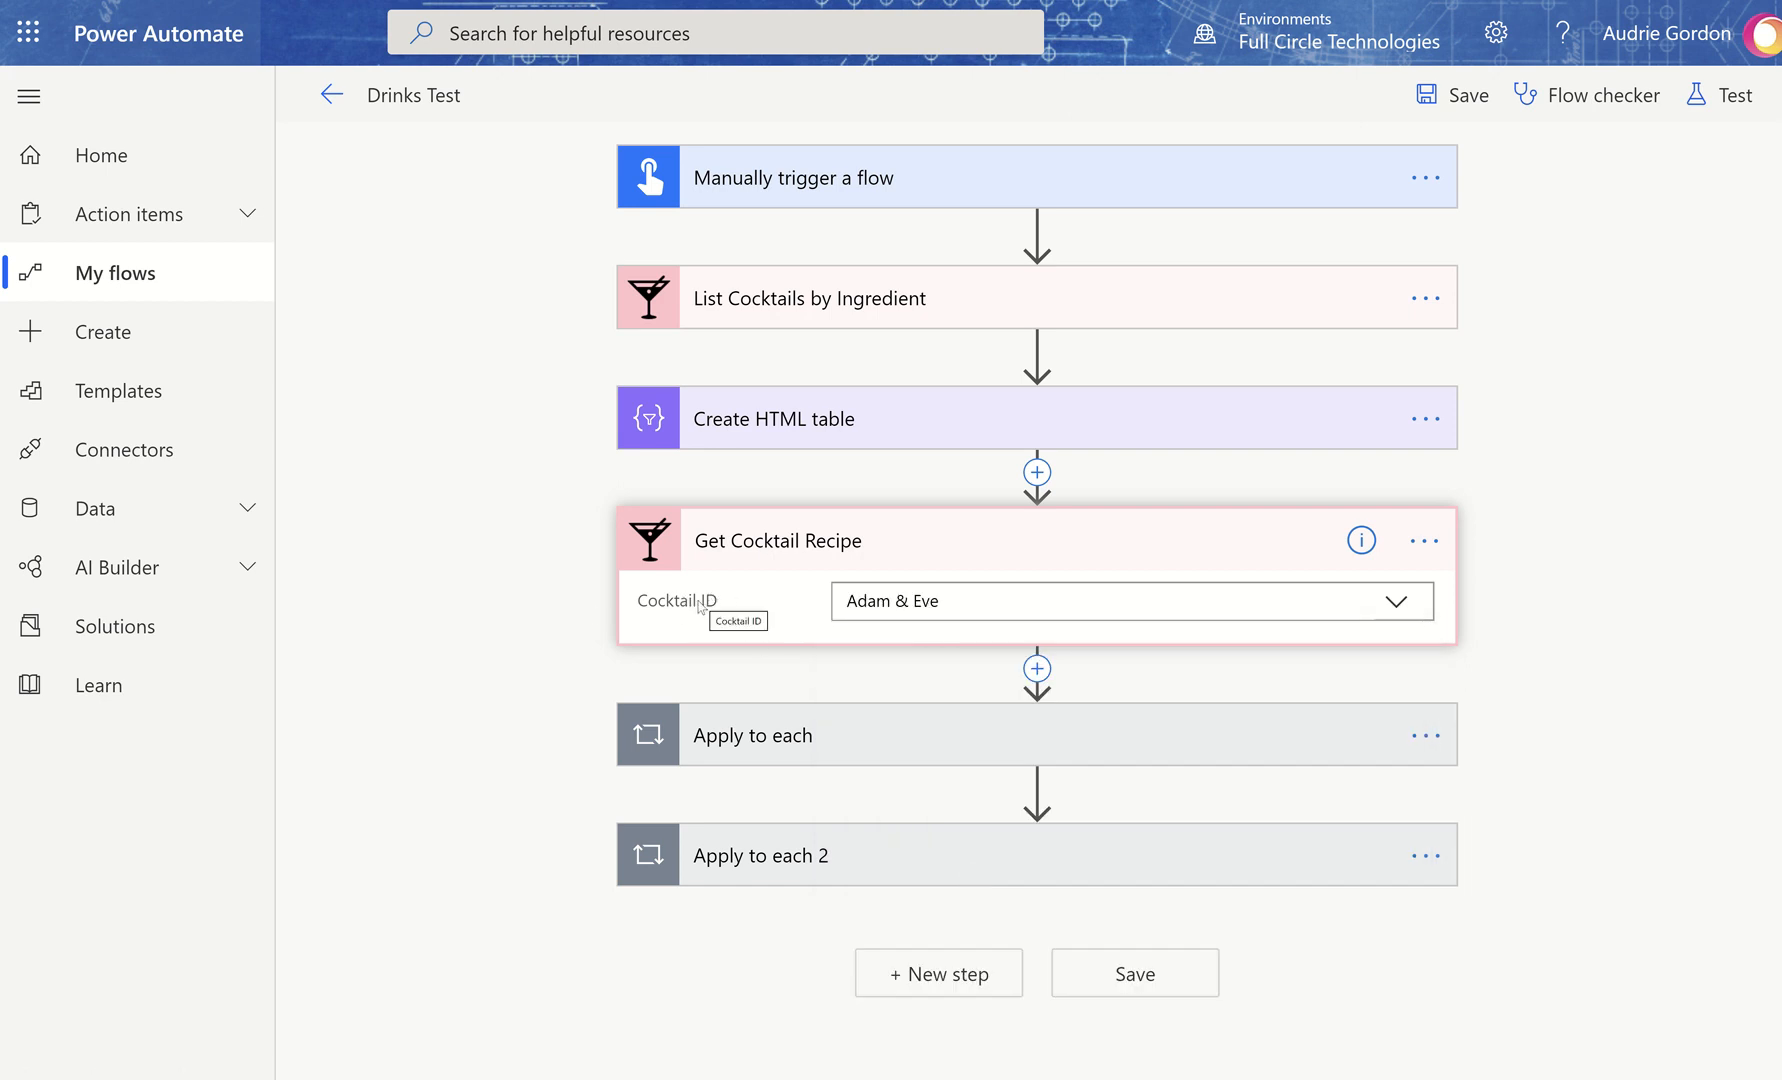
pyautogui.click(1728, 99)
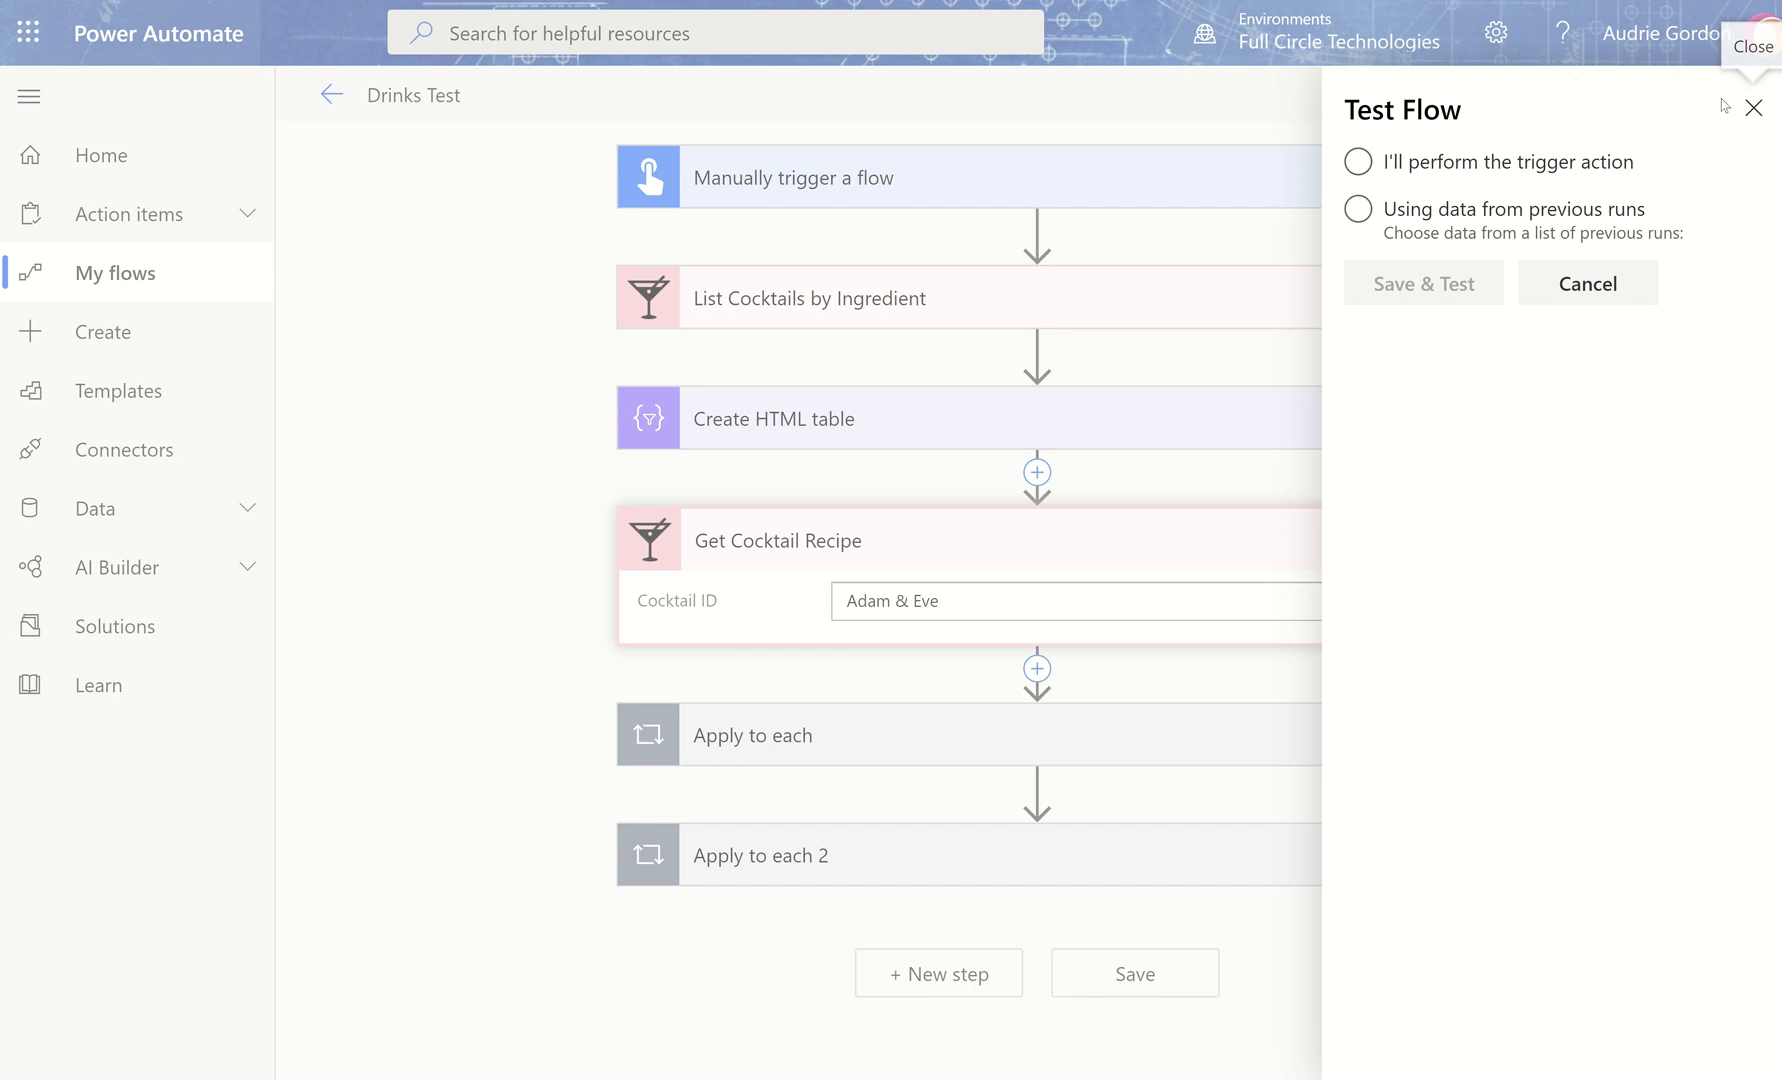
pyautogui.click(1590, 284)
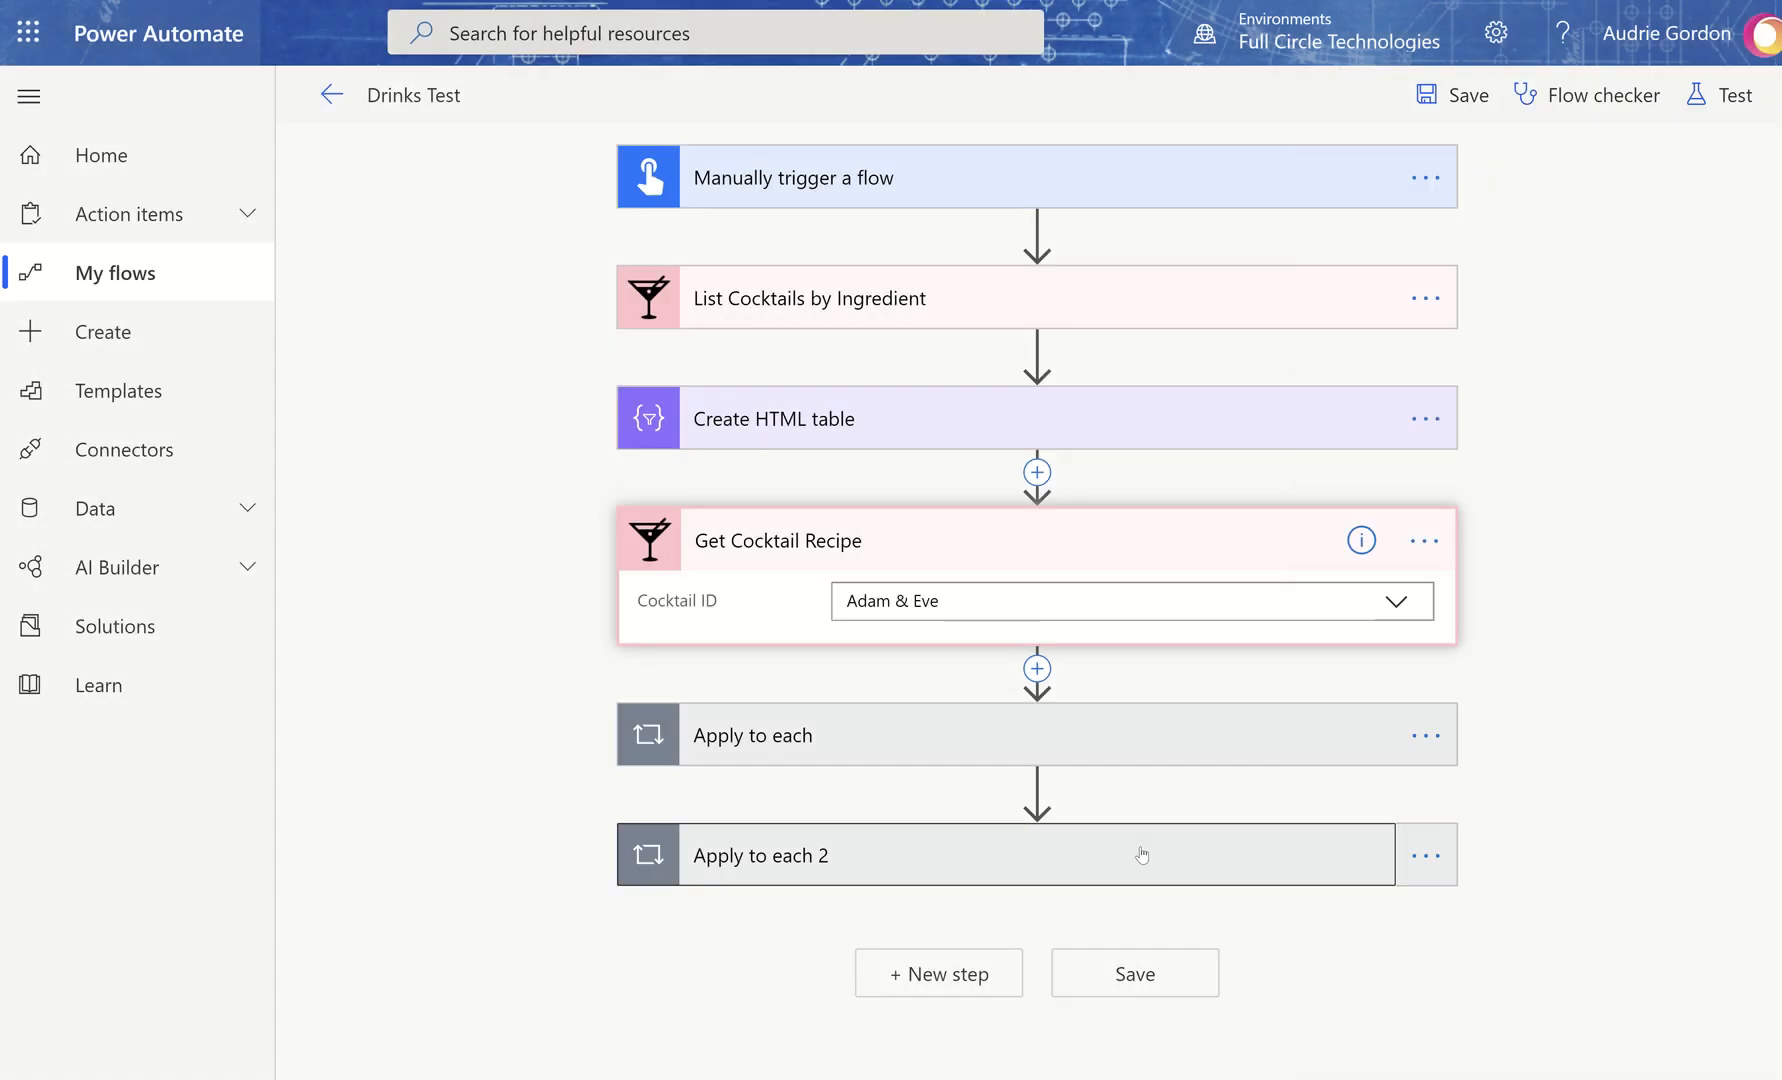
# Expand both Apply to each loops and try to move the Post a message action into the first loop
pyautogui.click(1136, 850)
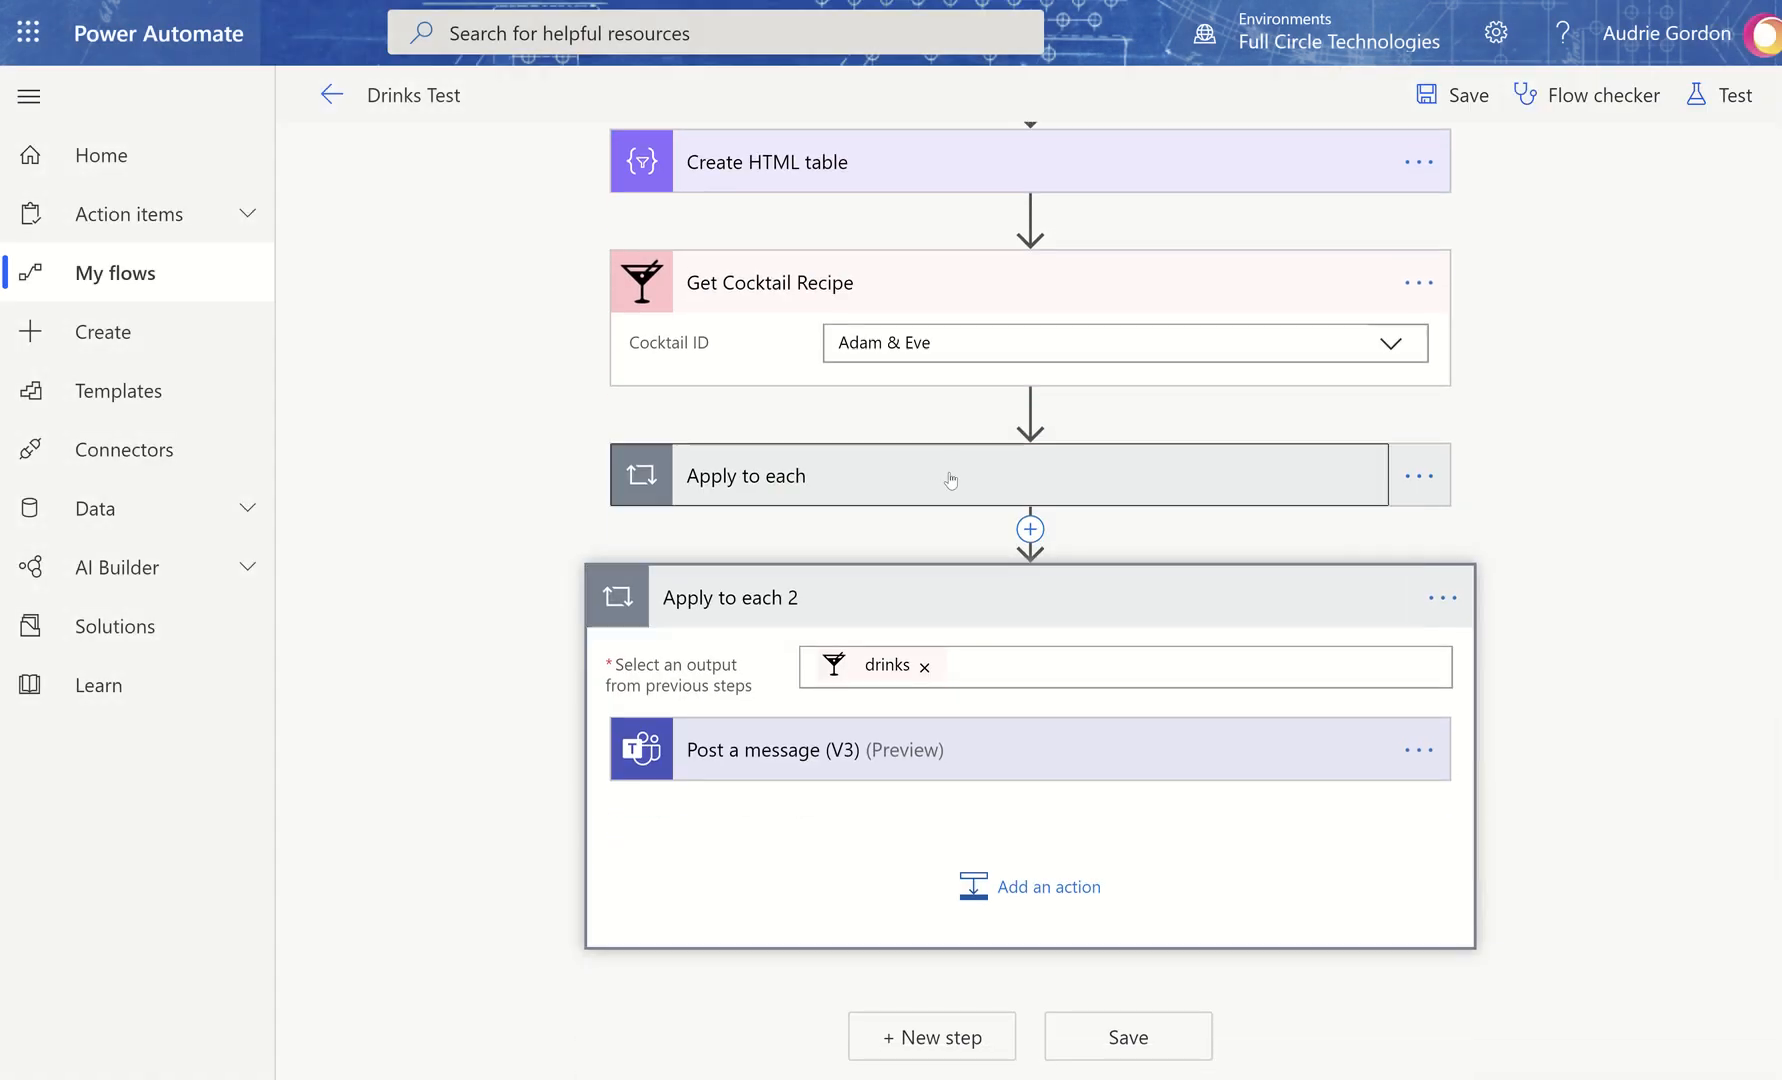
pyautogui.click(945, 483)
pyautogui.scroll(-1, 1031, 688)
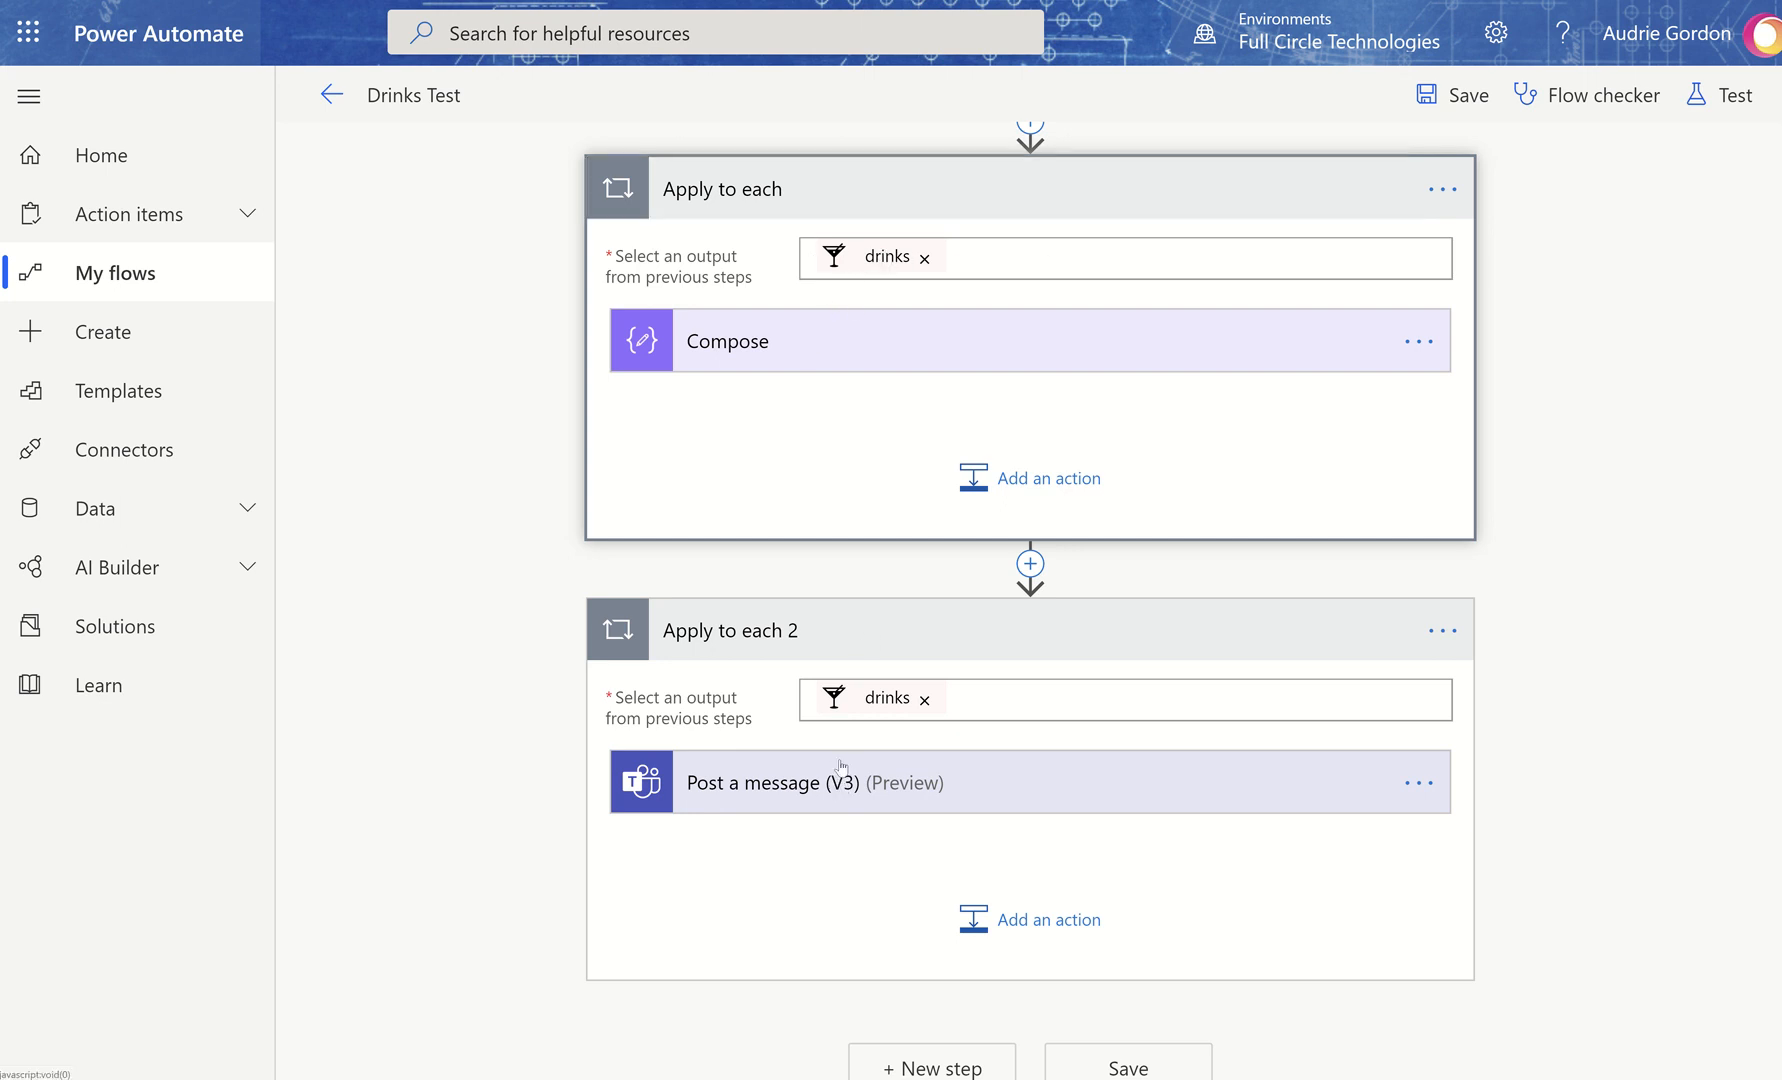
pyautogui.moveTo(841, 766); pyautogui.dragTo(764, 442)
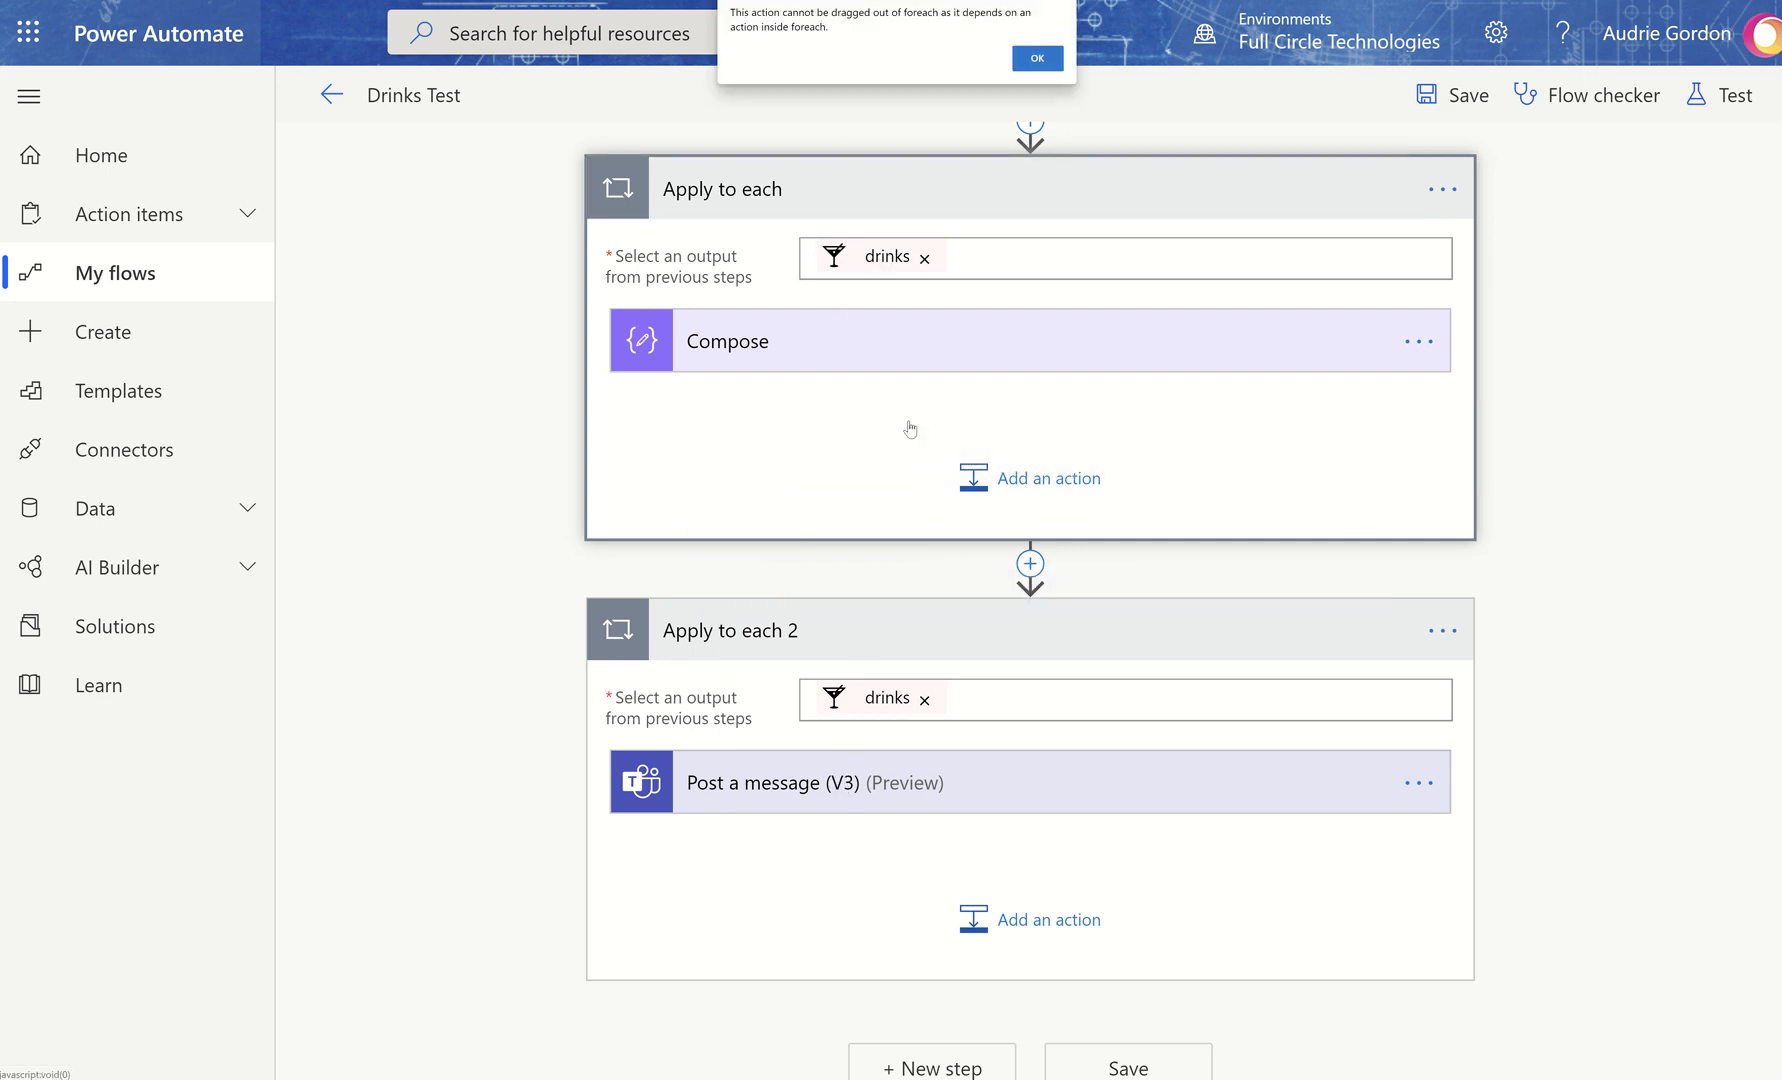
pyautogui.click(1029, 62)
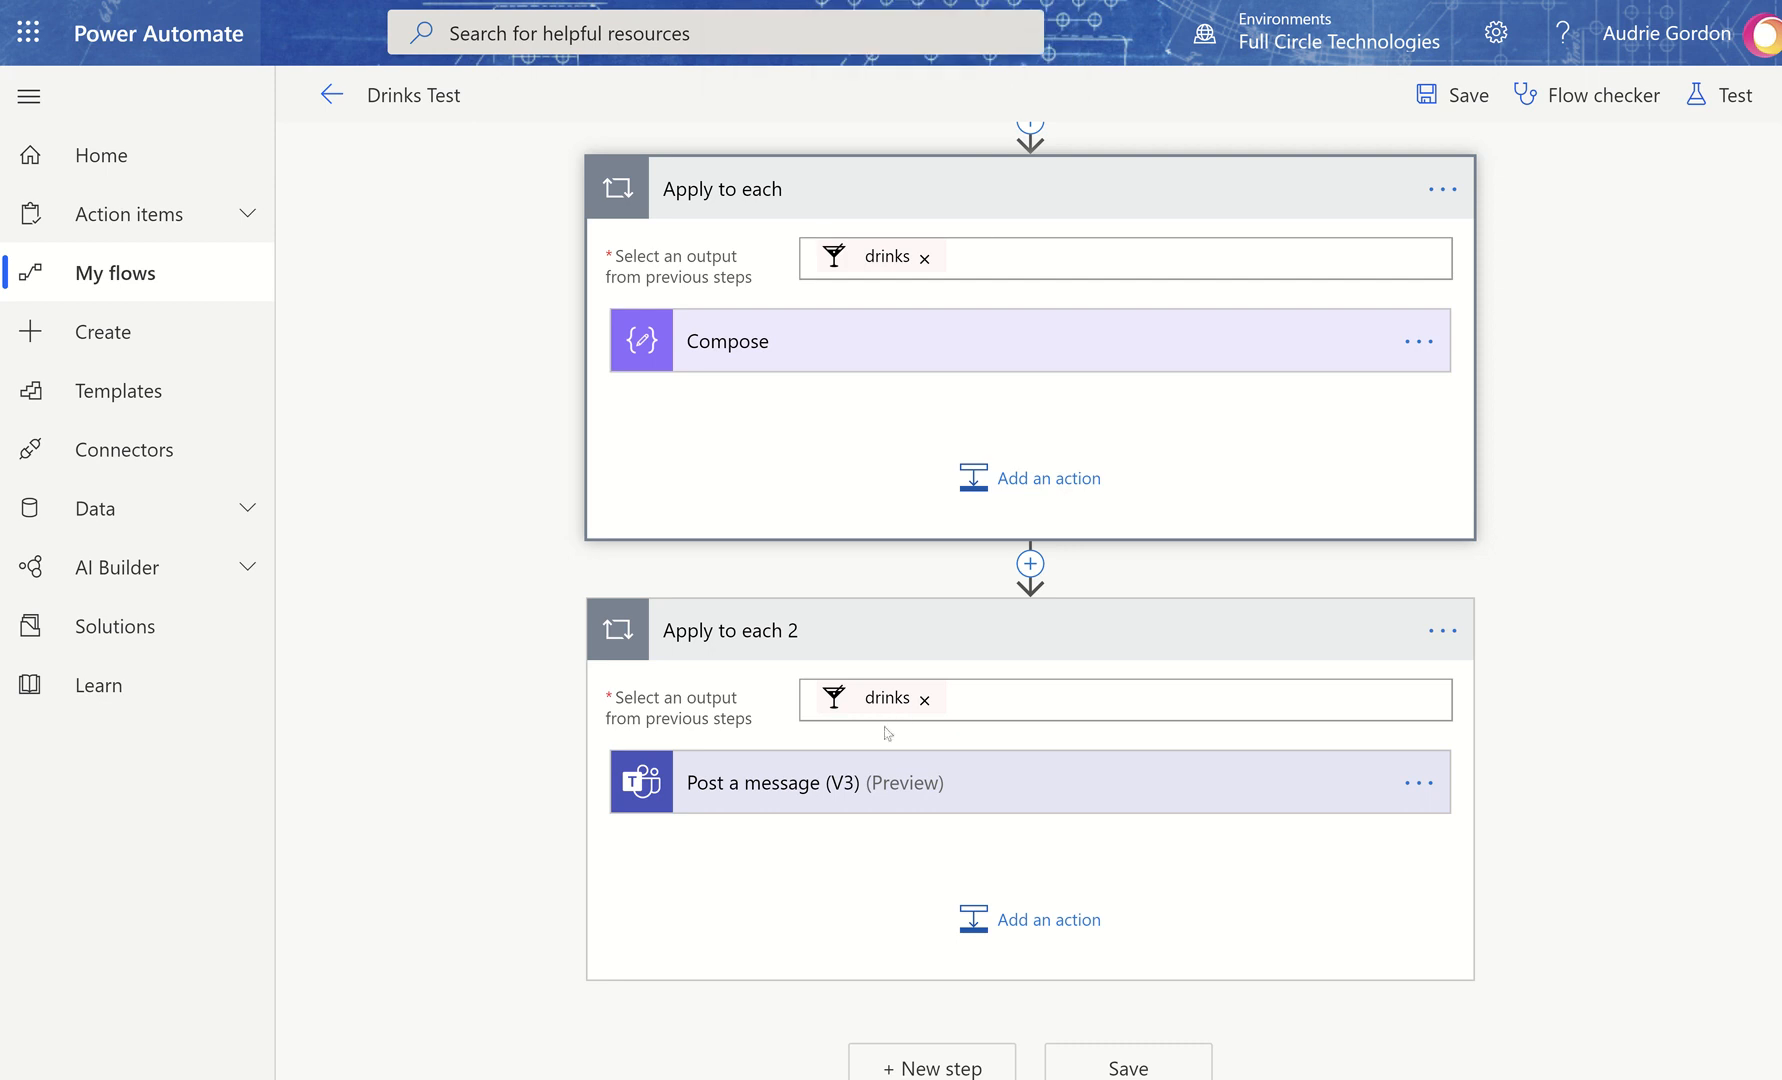
# Remove the drinks output from Apply to each 2 and the Drink Name and Instructions tokens from its Teams message
pyautogui.click(924, 700)
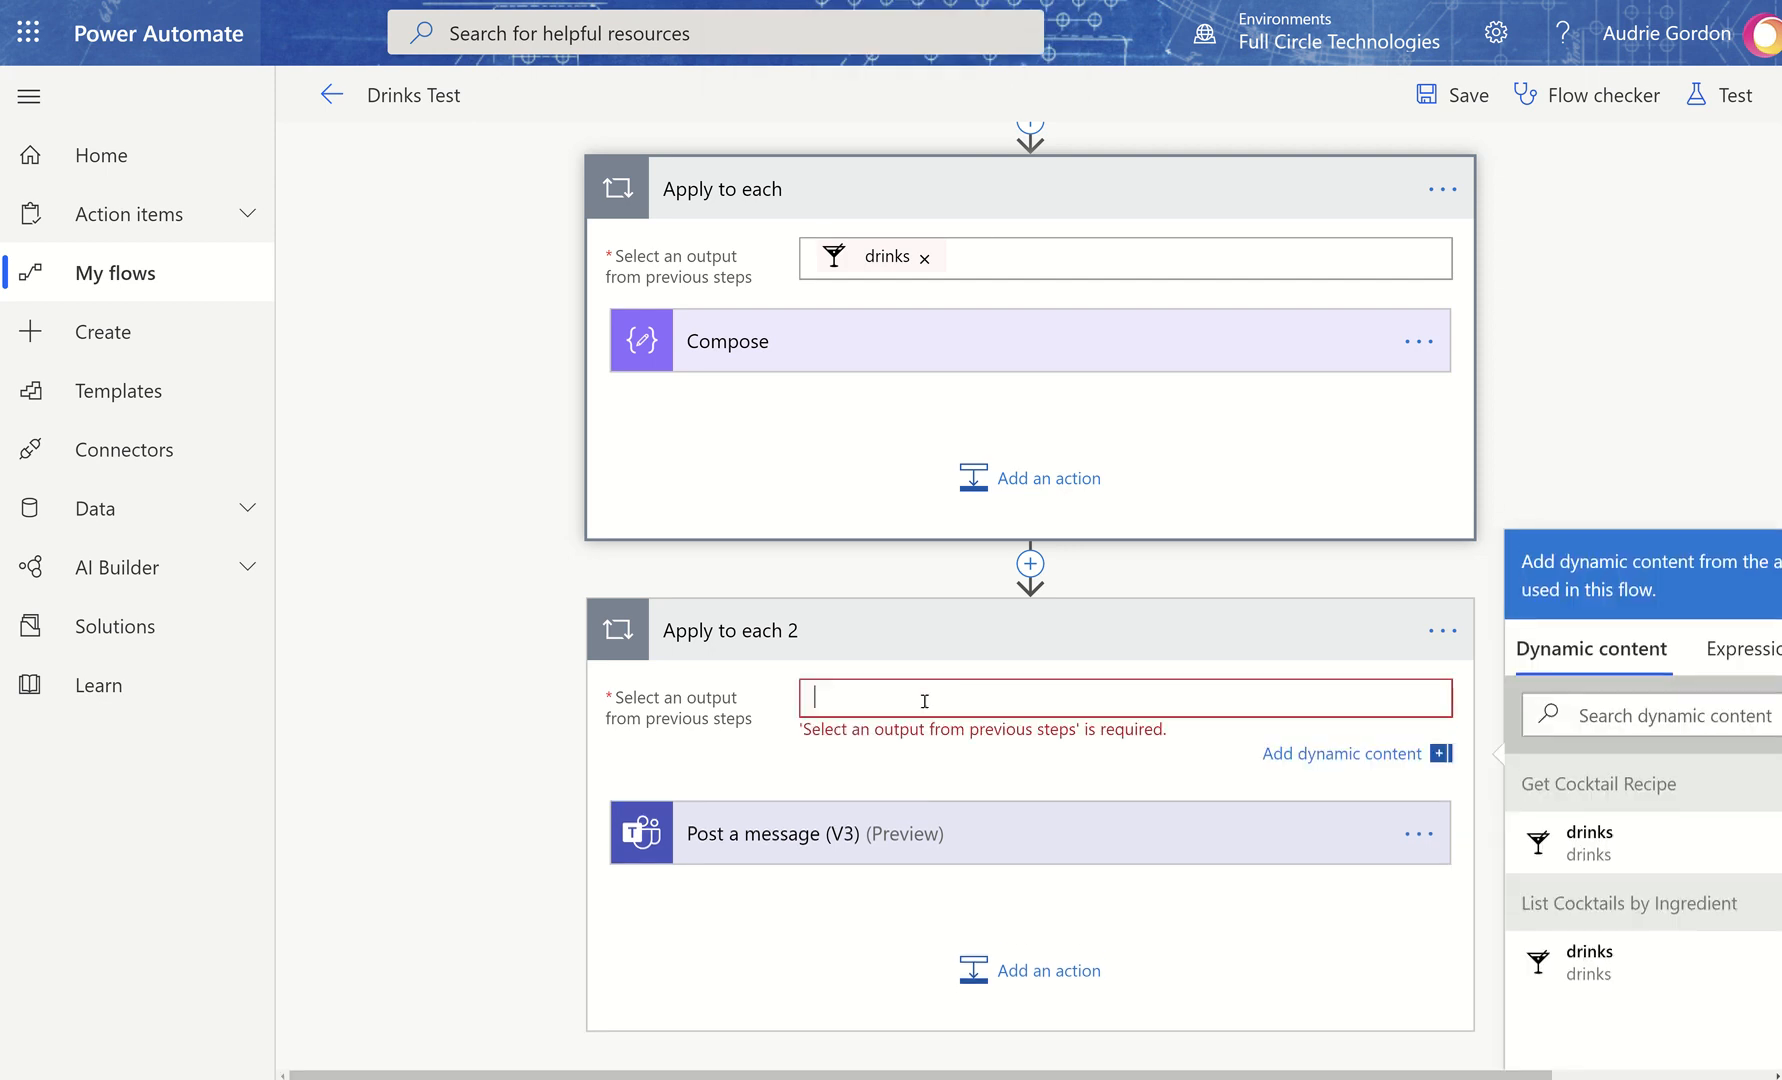
pyautogui.click(1010, 860)
pyautogui.scroll(-4, 1042, 891)
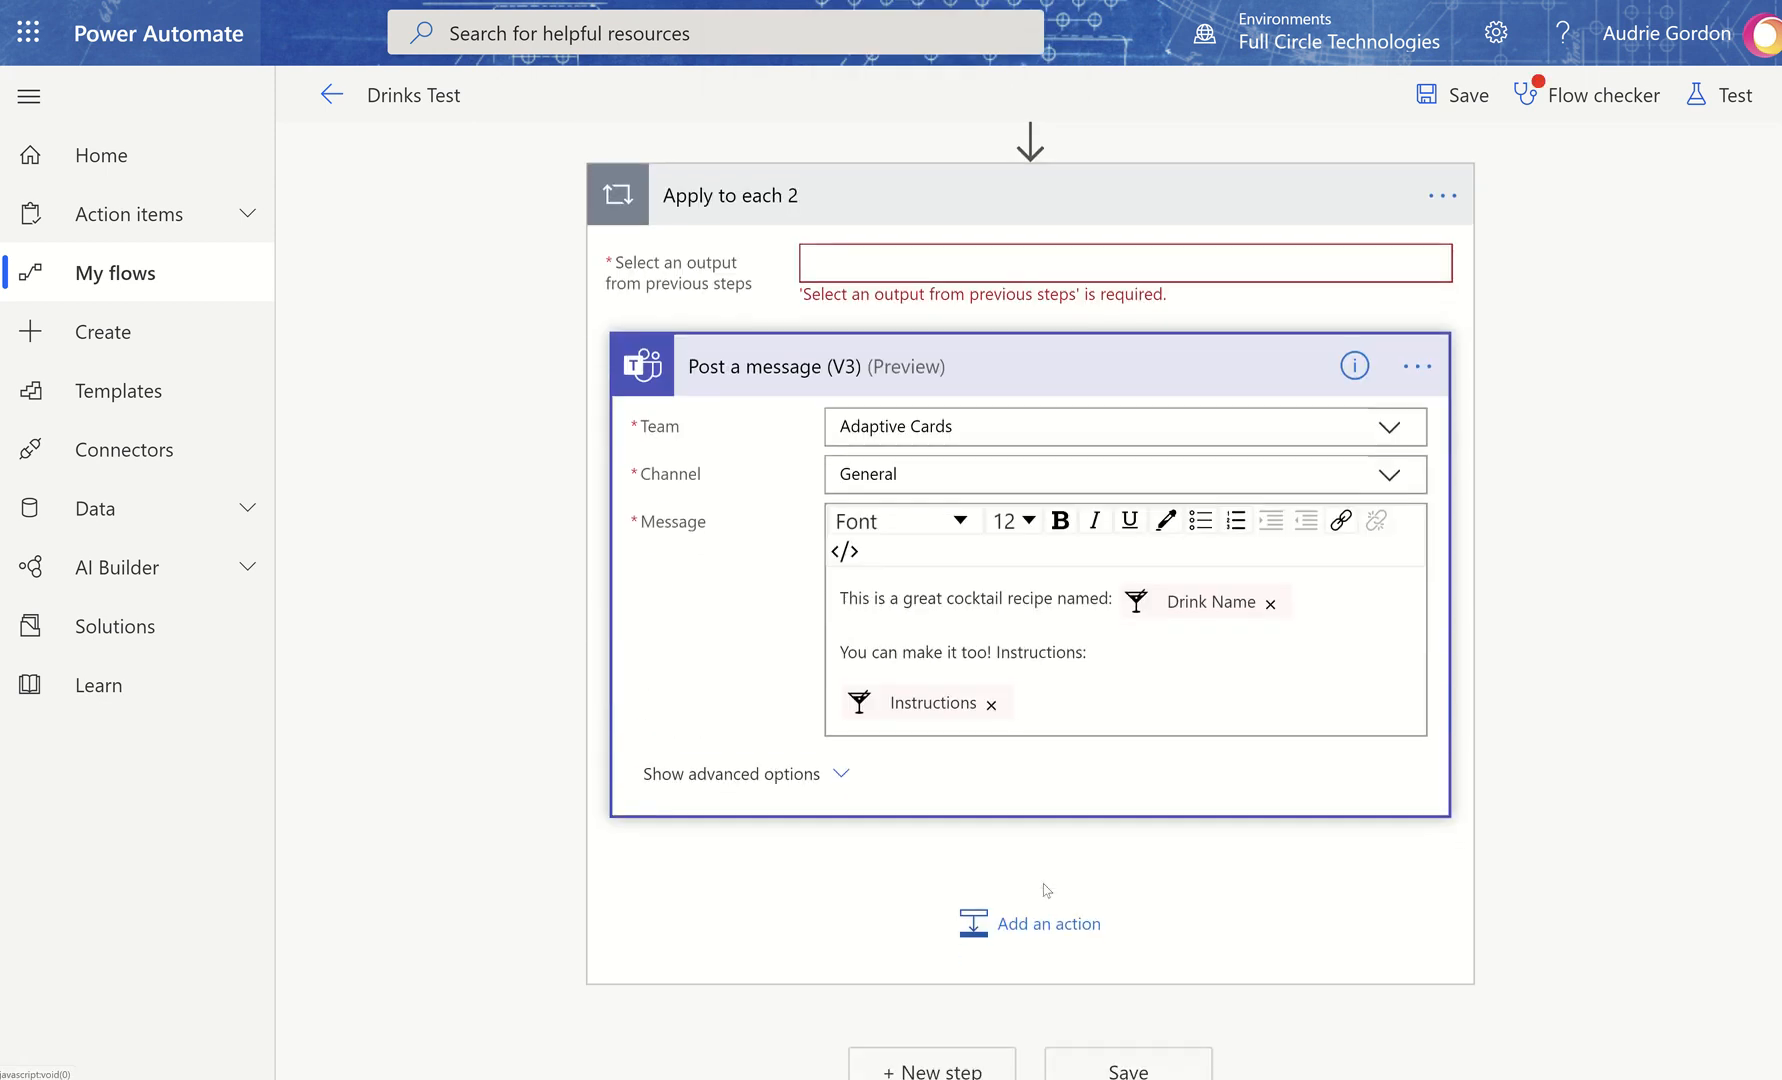
pyautogui.click(1268, 603)
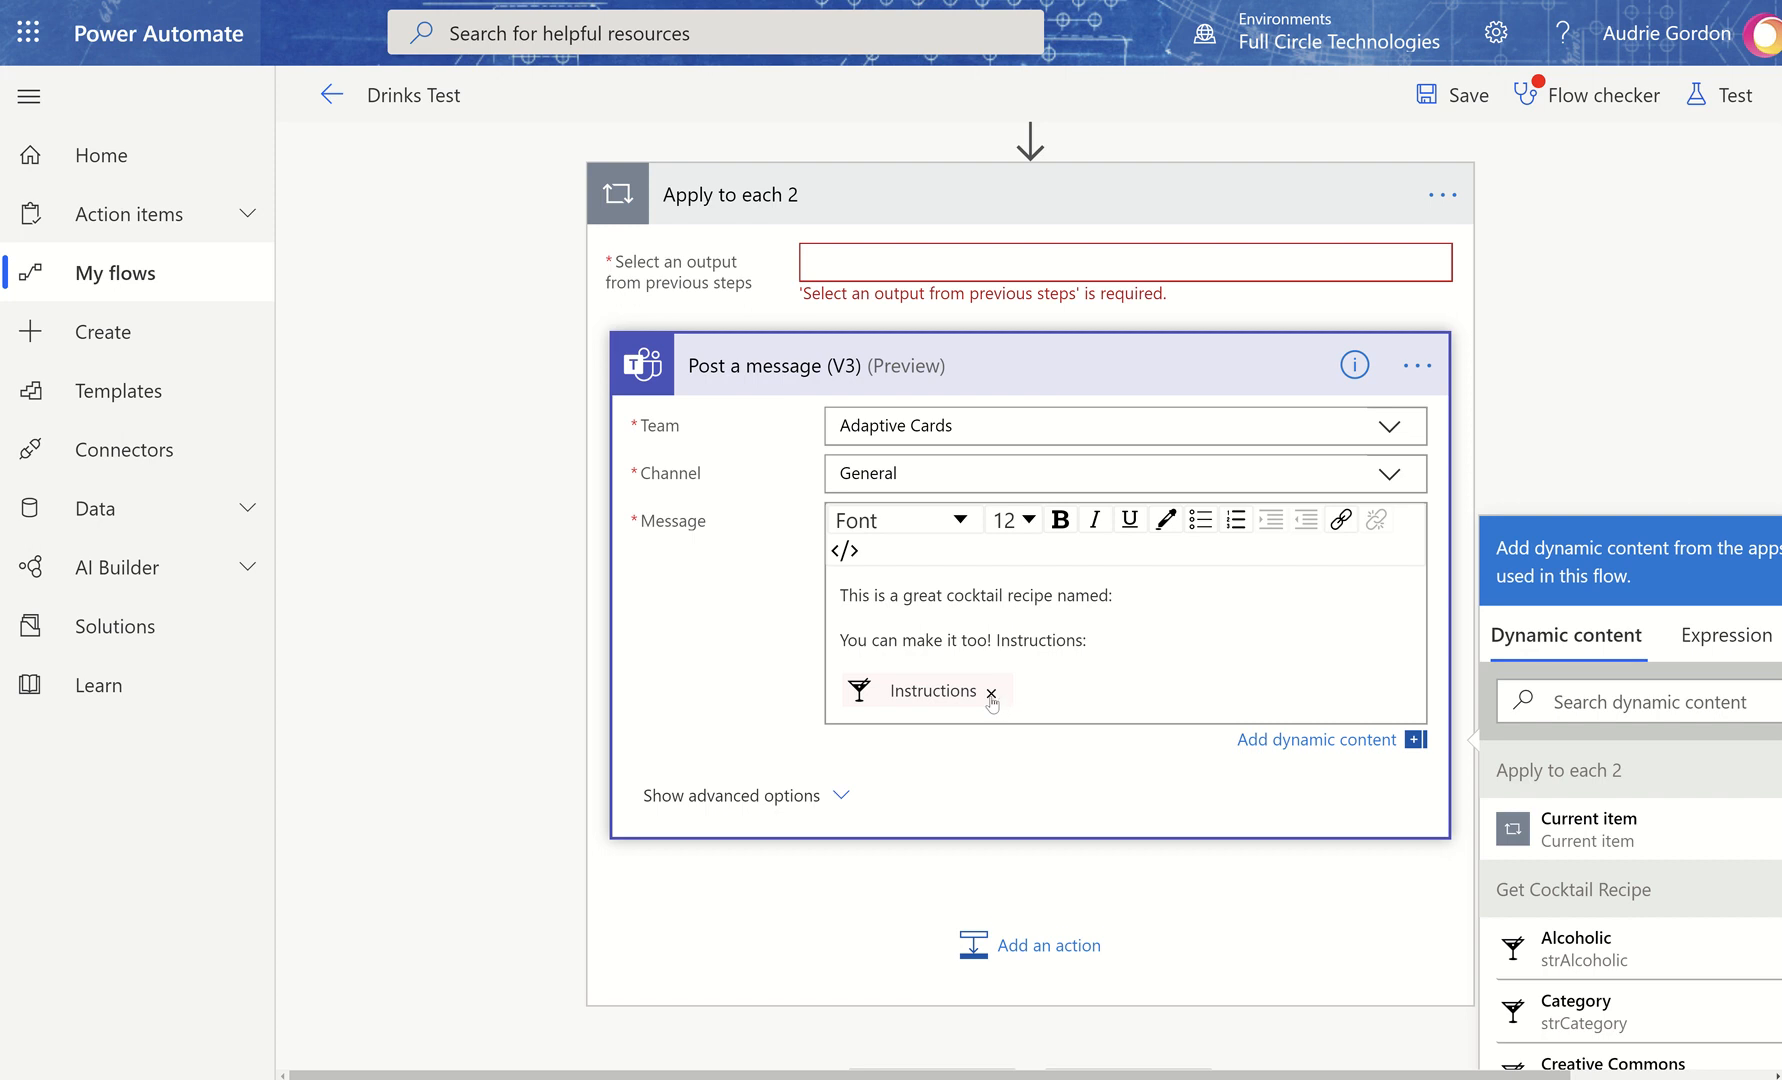
pyautogui.click(991, 700)
# Try again to move the Post a message action out of Apply to each 2 into the first loop
pyautogui.scroll(4, 1136, 891)
pyautogui.moveTo(985, 790); pyautogui.dragTo(928, 430)
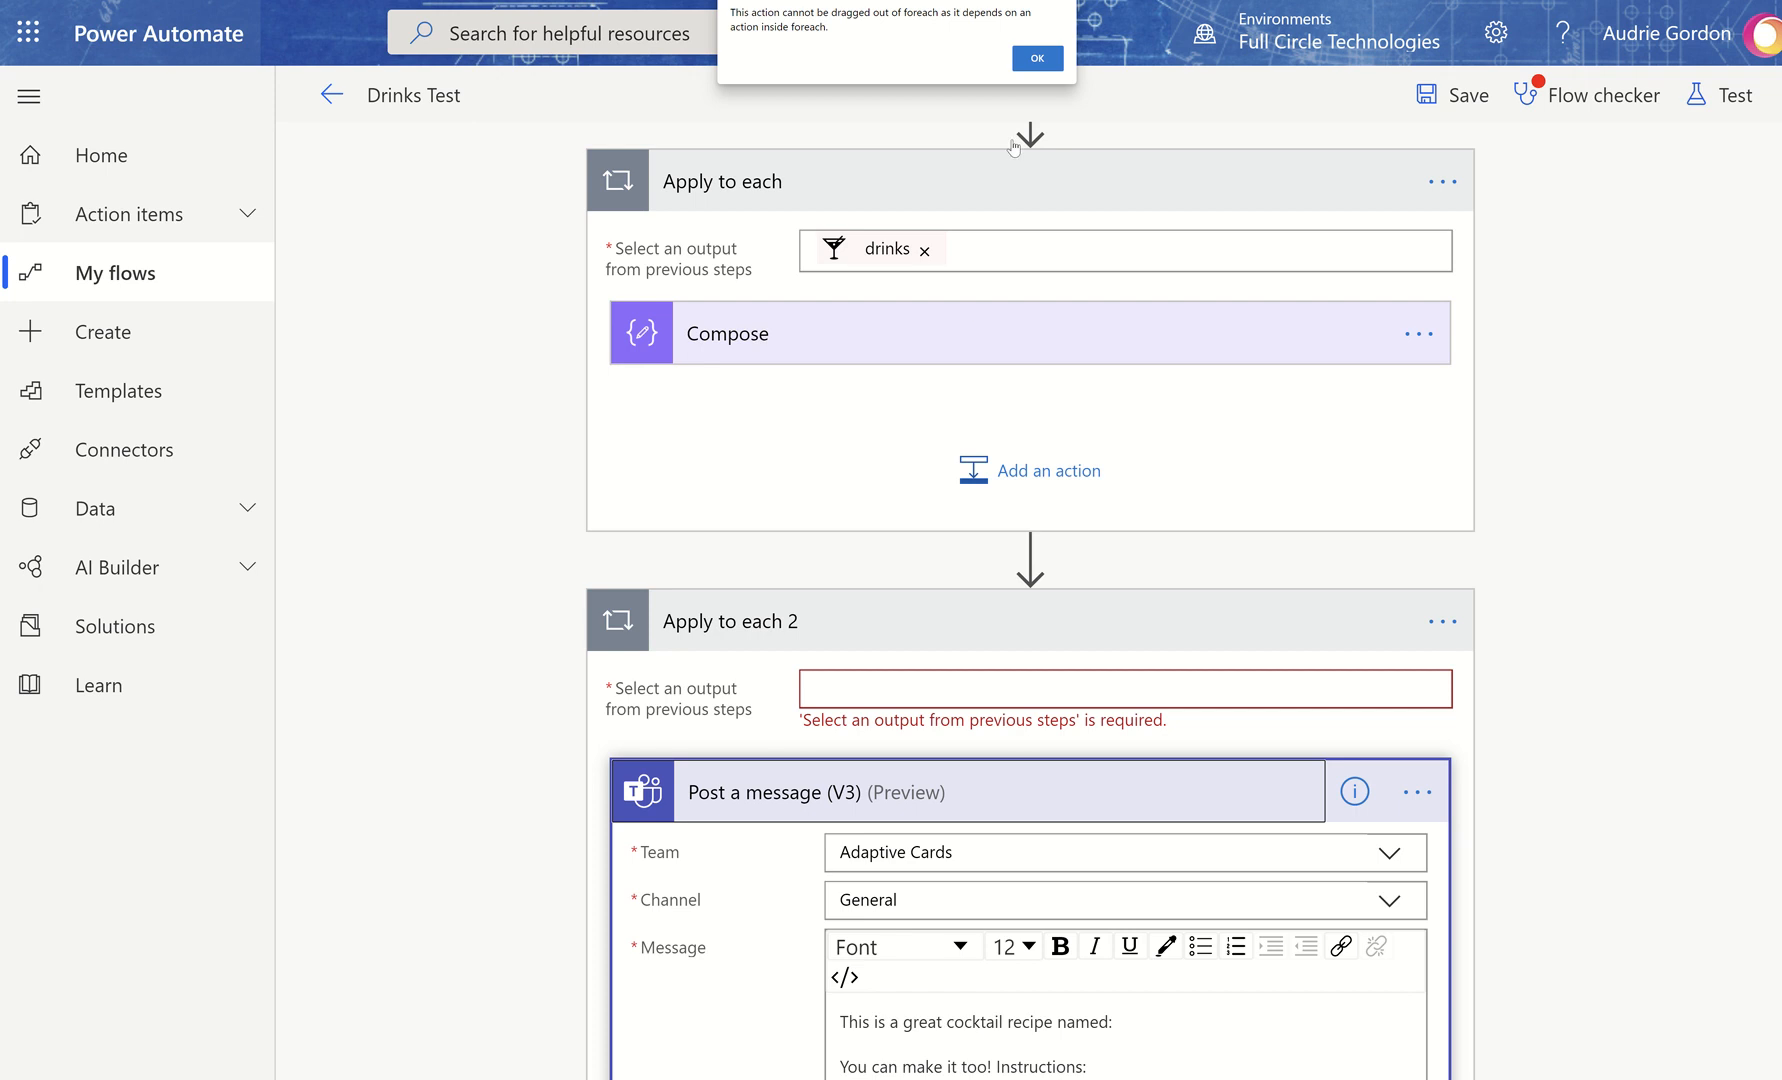
pyautogui.click(1037, 58)
# Show the advanced options of the Post a message action and remove the Category and Drink Name tokens from its Subject
pyautogui.scroll(-3, 1094, 1020)
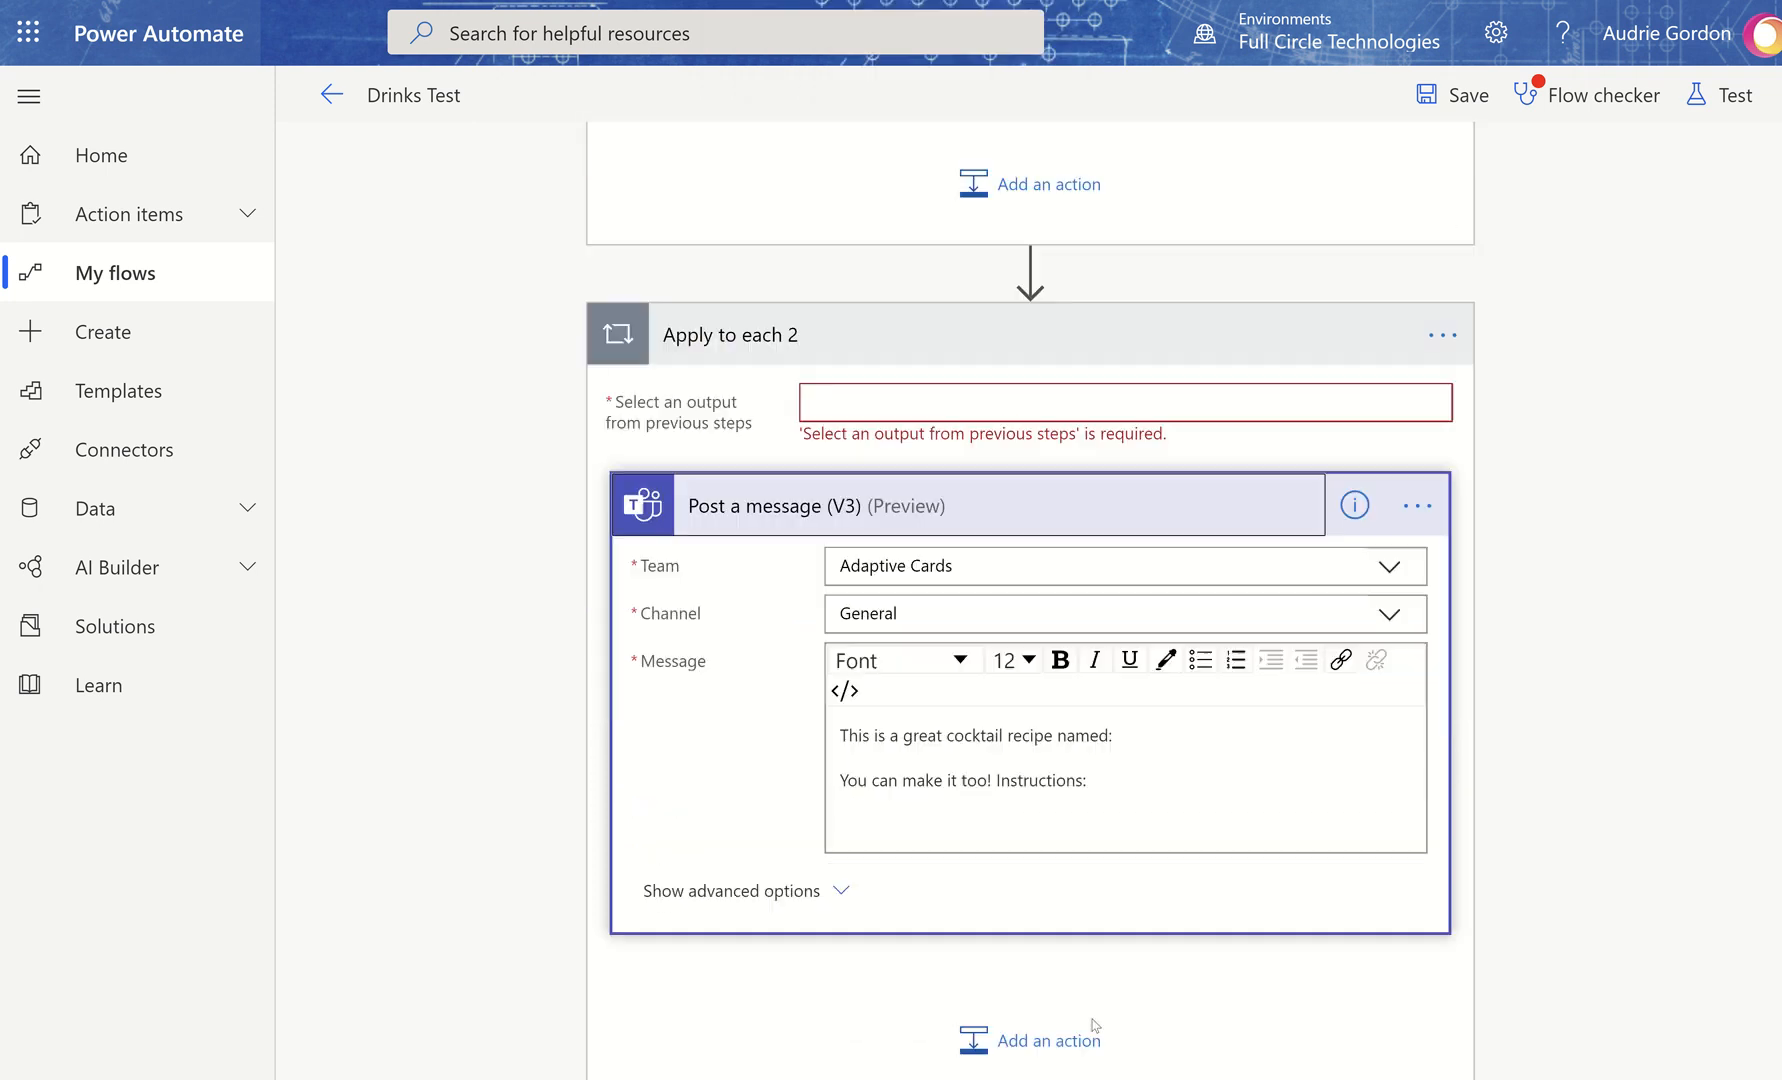
pyautogui.scroll(-1, 1094, 1024)
pyautogui.click(772, 746)
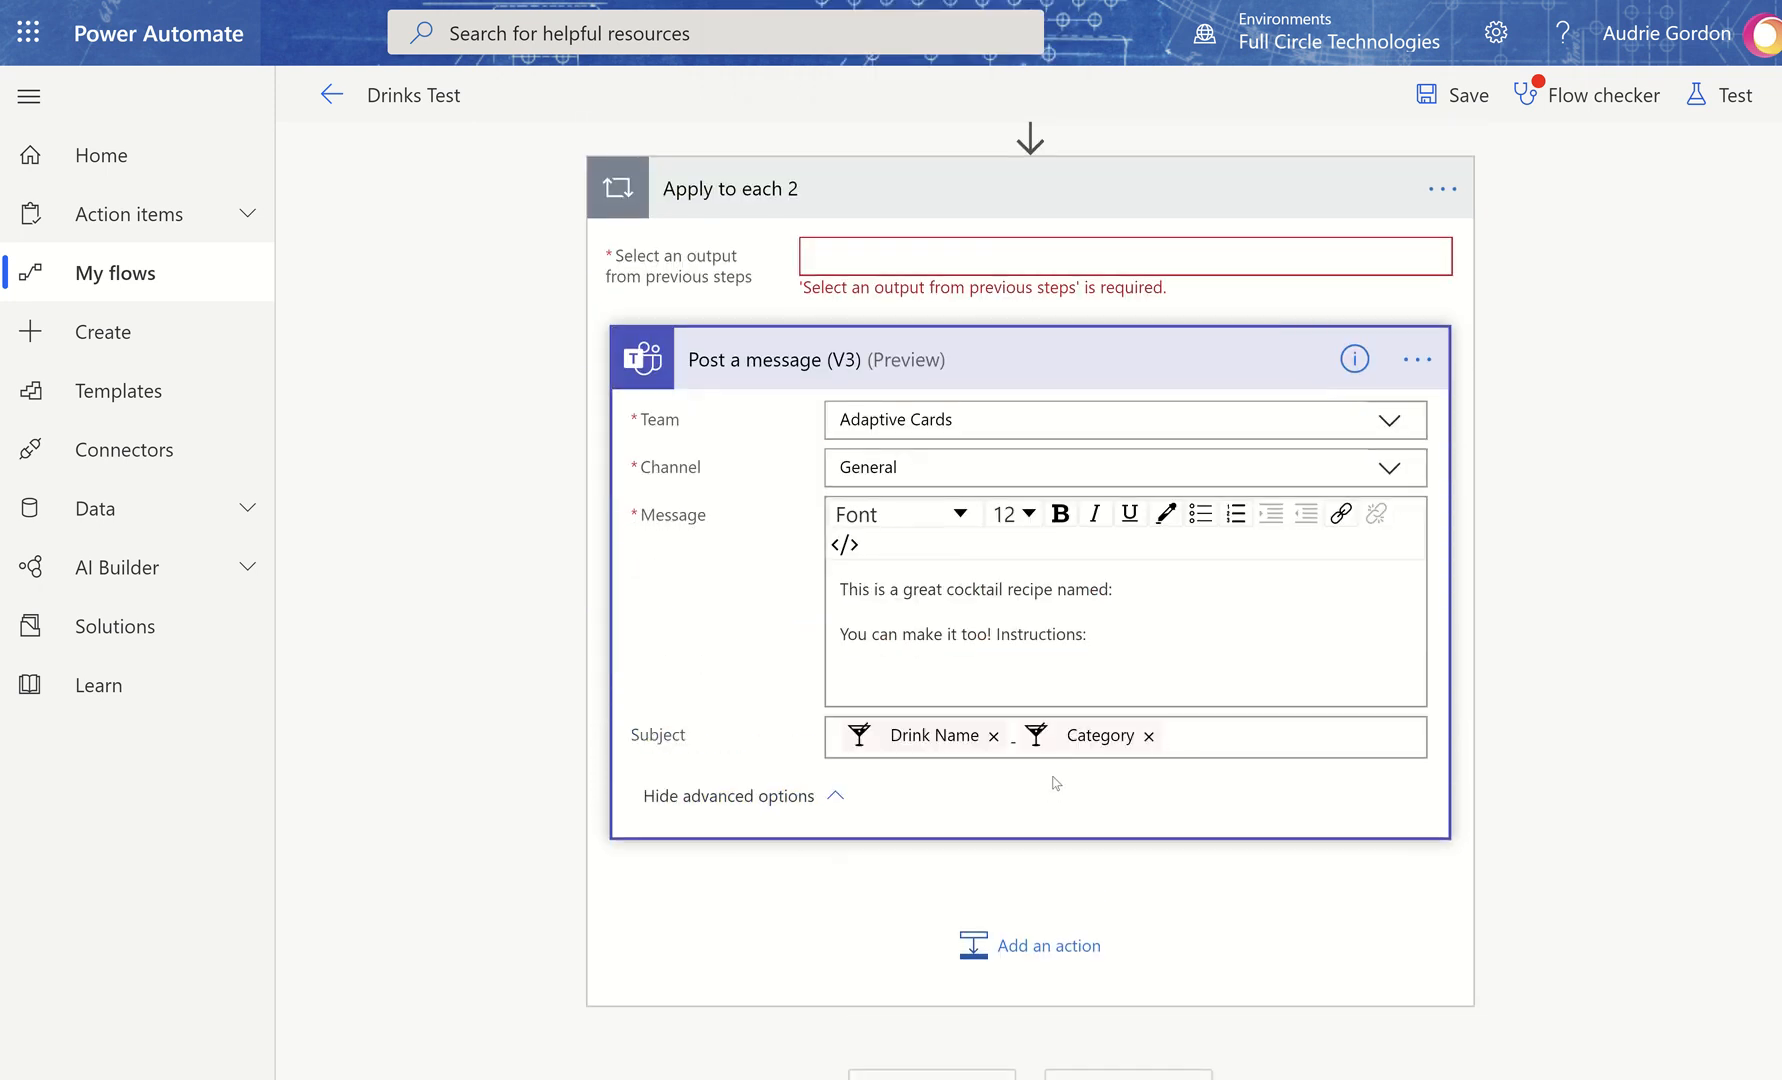
pyautogui.click(1148, 736)
pyautogui.click(993, 736)
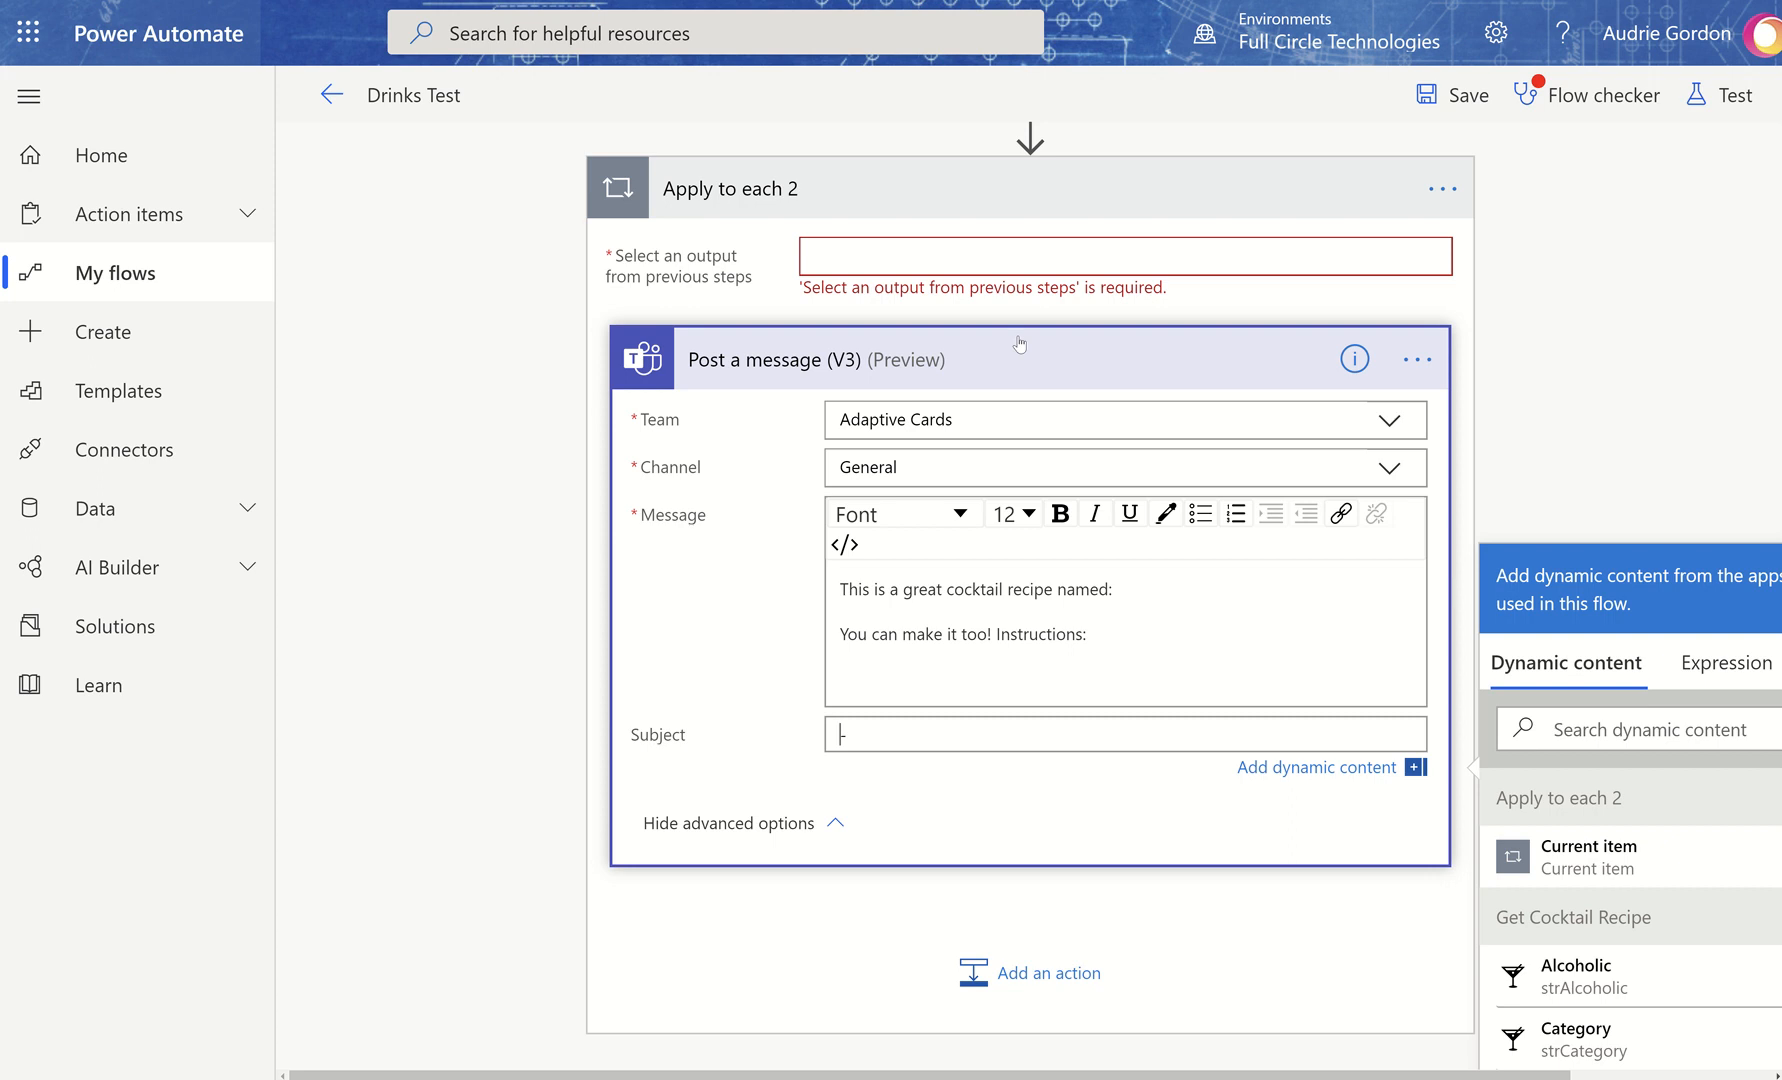
# Move the Post a message action below Compose in the first Apply to each loop, and delete the Apply to each 2 loop
pyautogui.scroll(4, 1020, 344)
pyautogui.moveTo(1033, 788); pyautogui.dragTo(902, 412)
pyautogui.scroll(-2, 1313, 826)
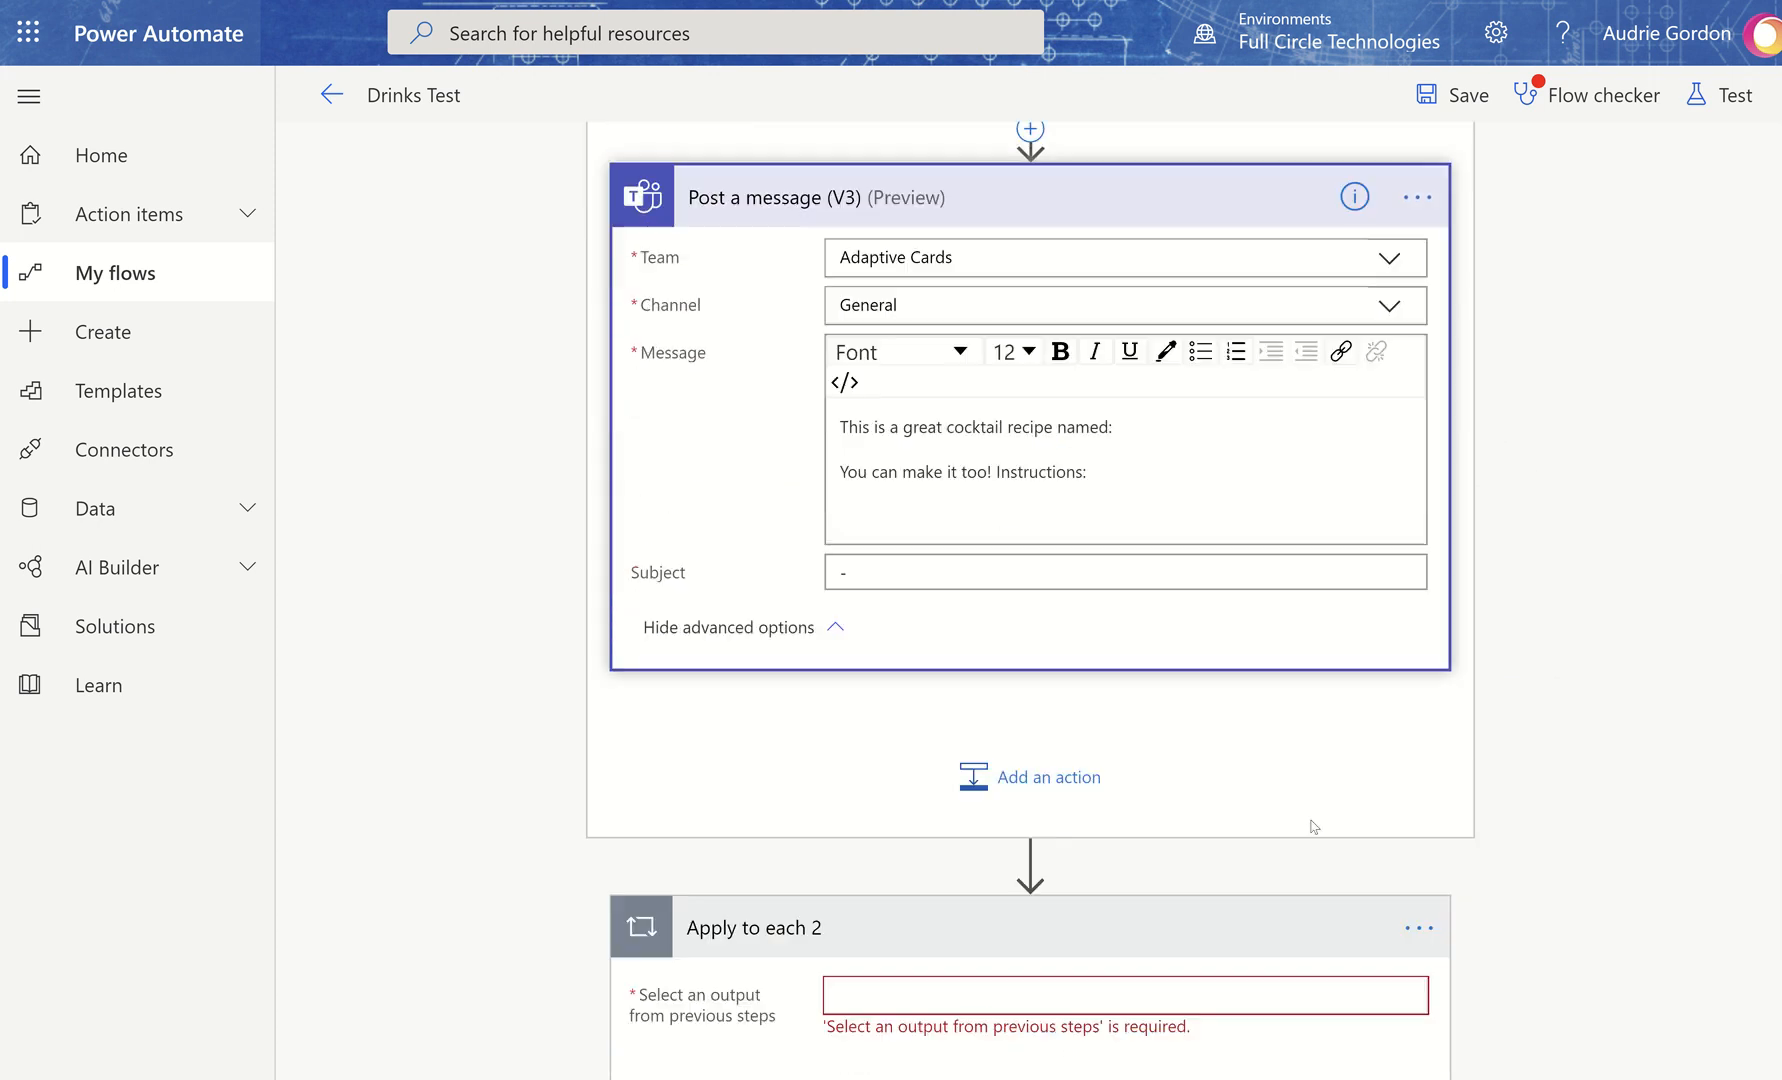
pyautogui.click(1417, 890)
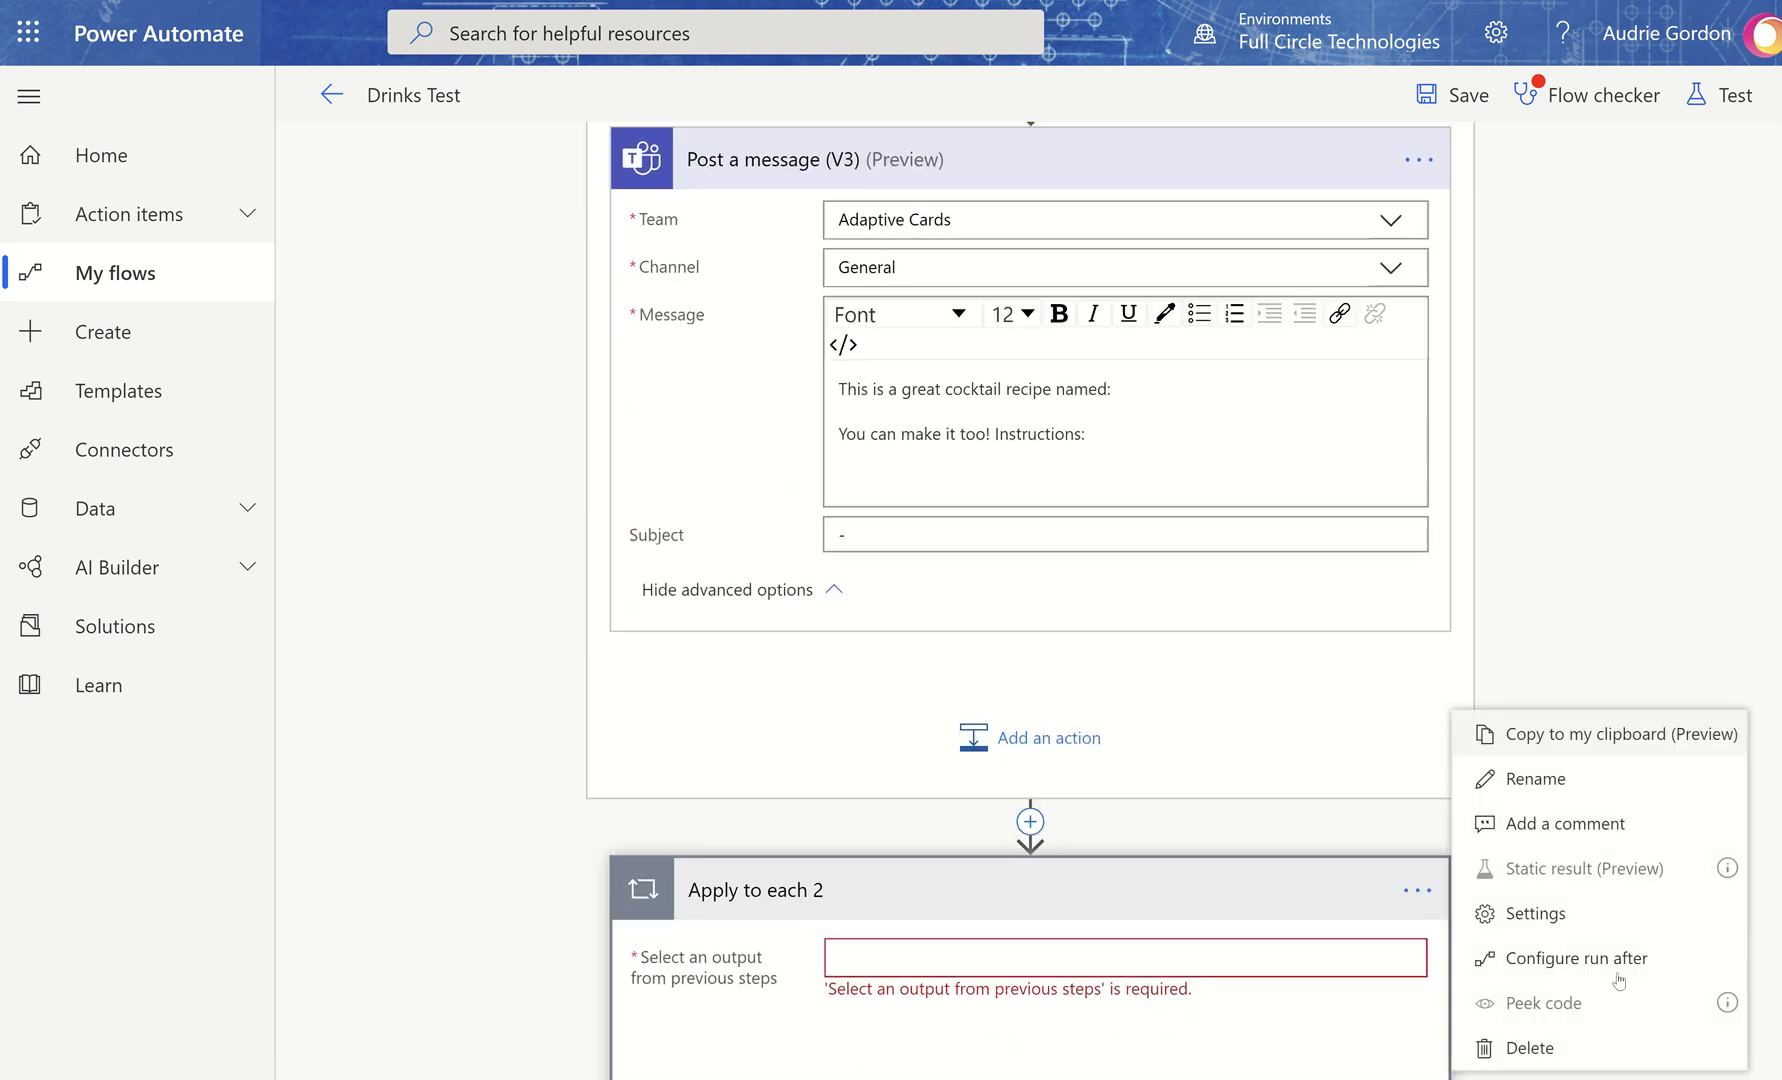
pyautogui.click(1606, 1054)
pyautogui.click(911, 608)
# Insert the Drink Name dynamic content from Get Cocktail Recipe after "This is a great cocktail recipe named:" in the message
pyautogui.scroll(3, 1020, 923)
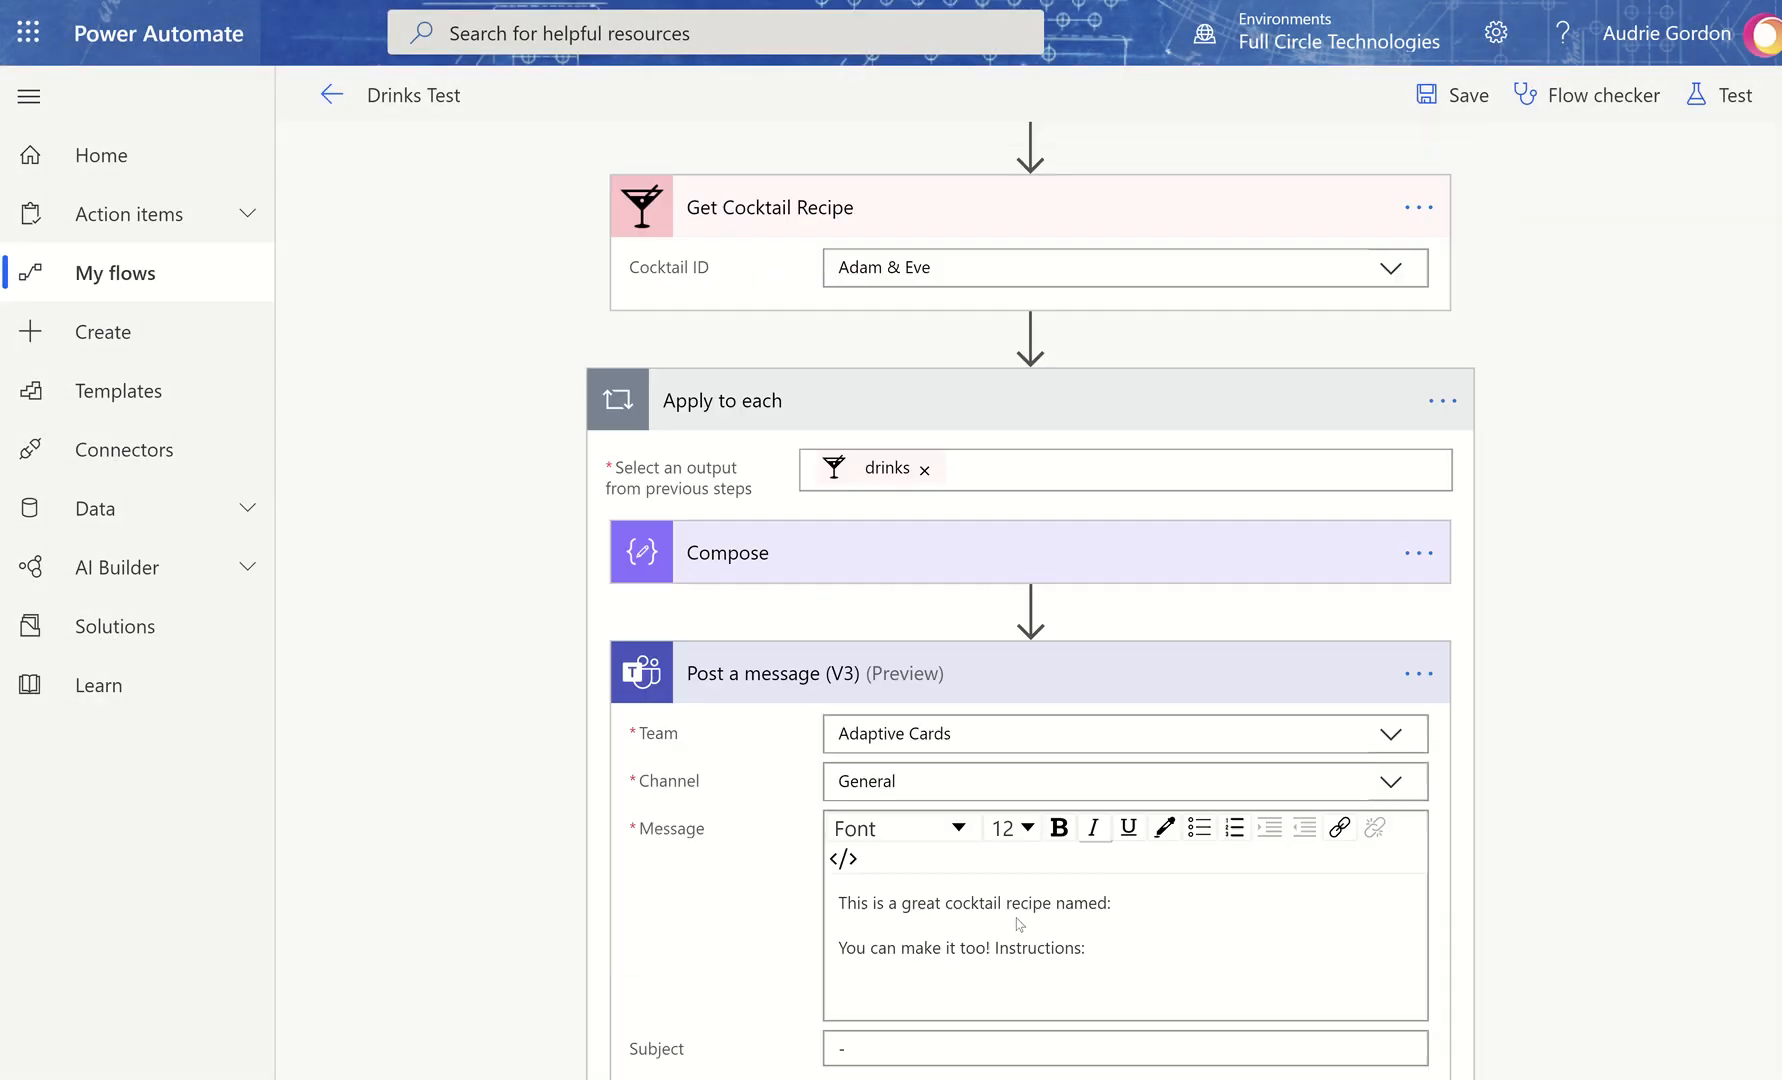
pyautogui.scroll(1, 1020, 923)
pyautogui.click(1285, 1003)
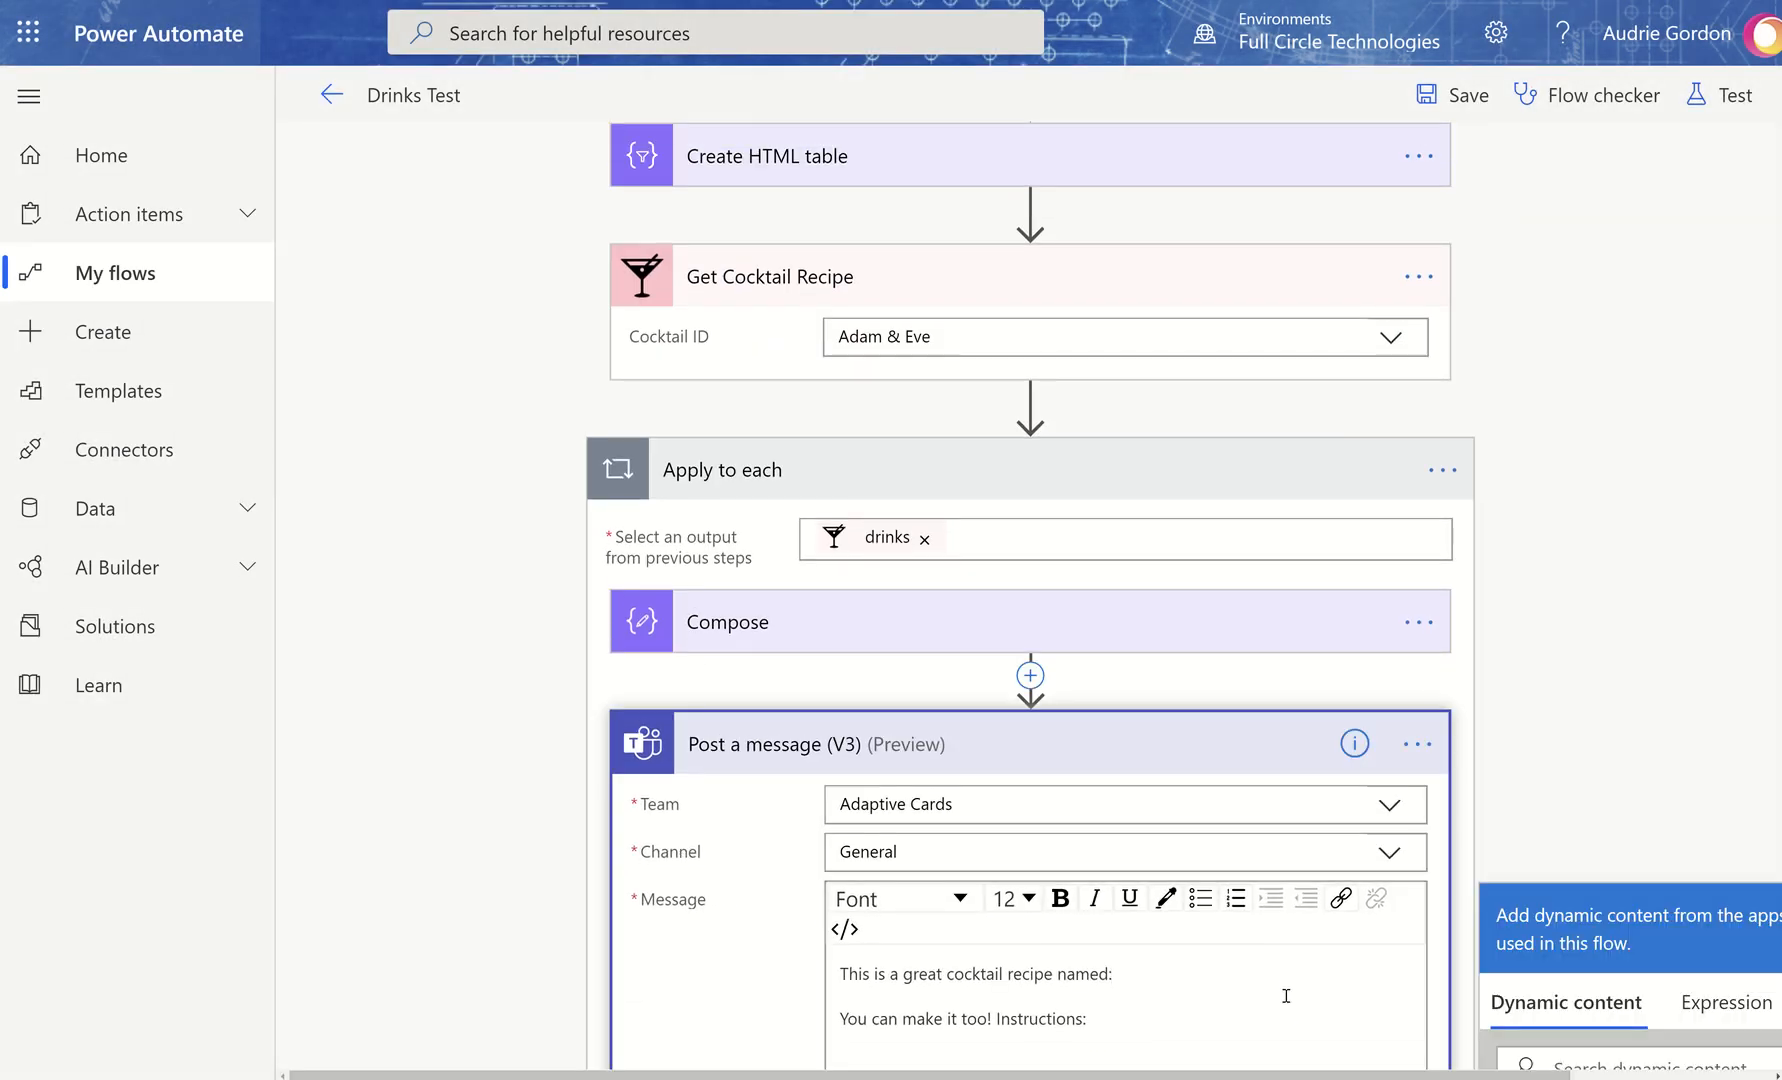
pyautogui.scroll(-4, 1282, 999)
pyautogui.scroll(-5, 1707, 892)
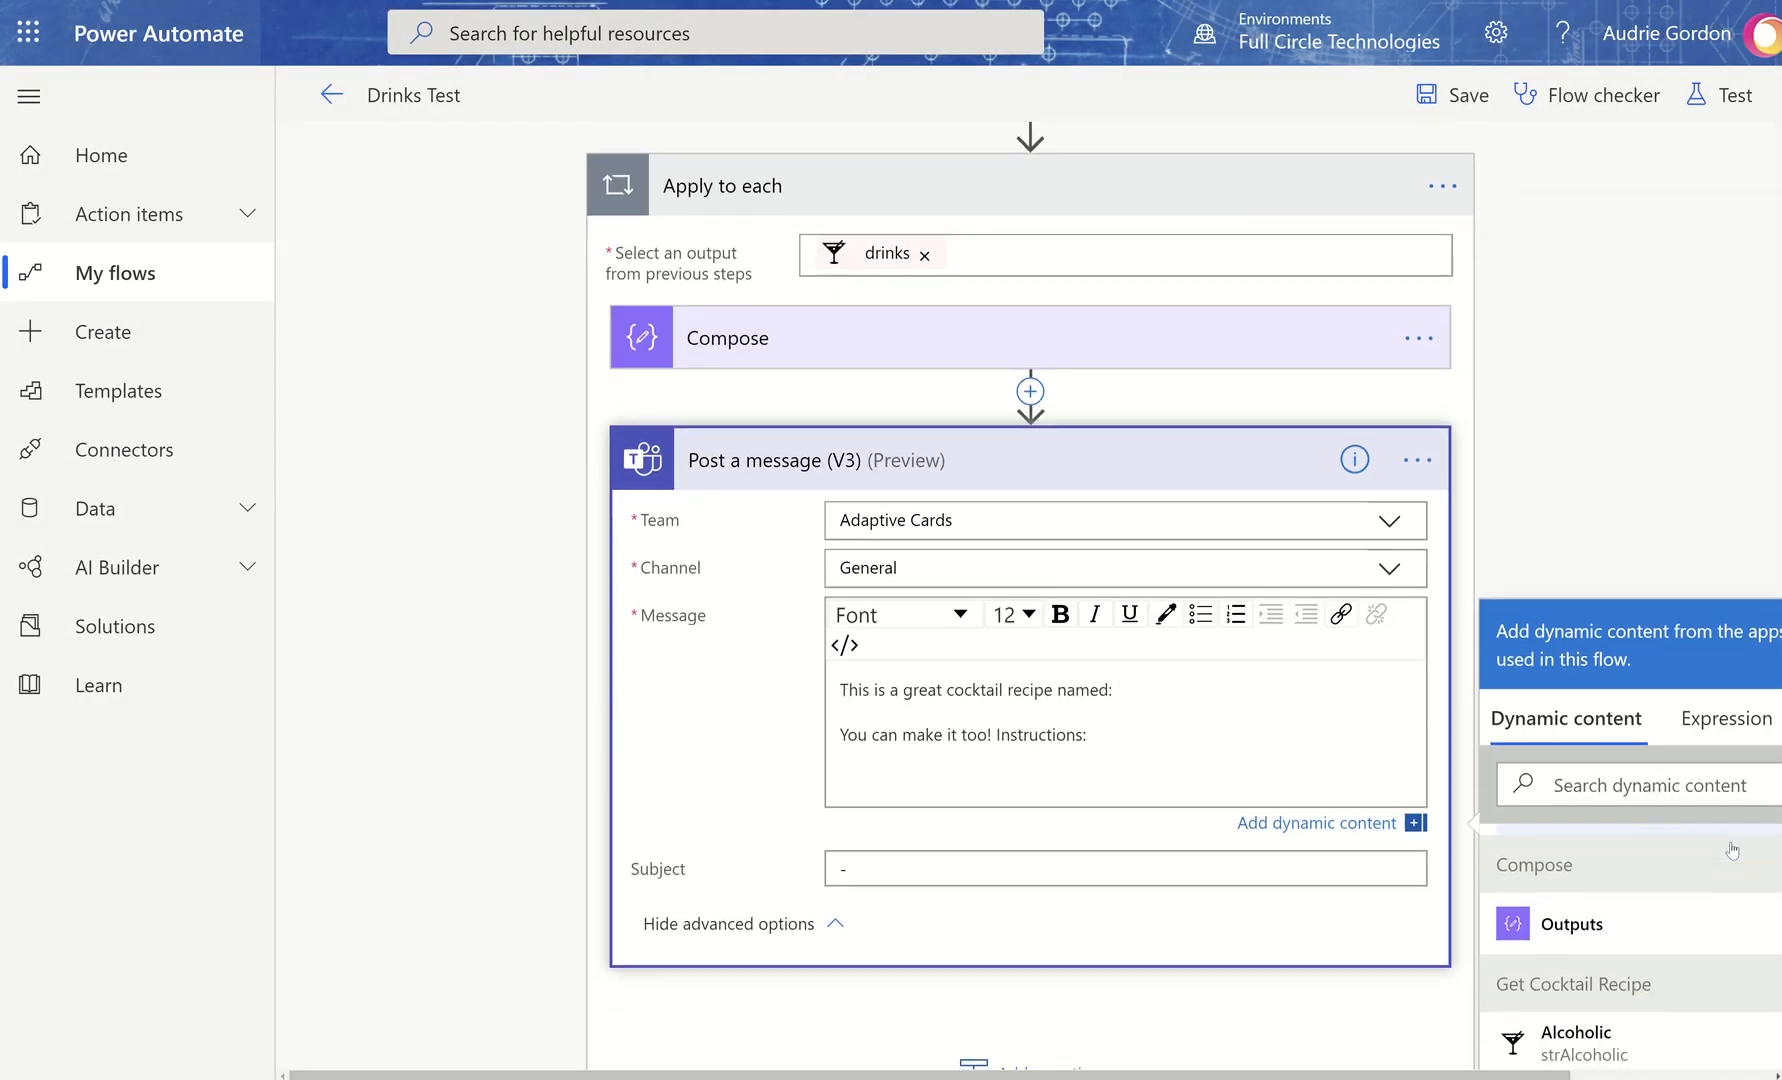
pyautogui.scroll(-2, 1707, 892)
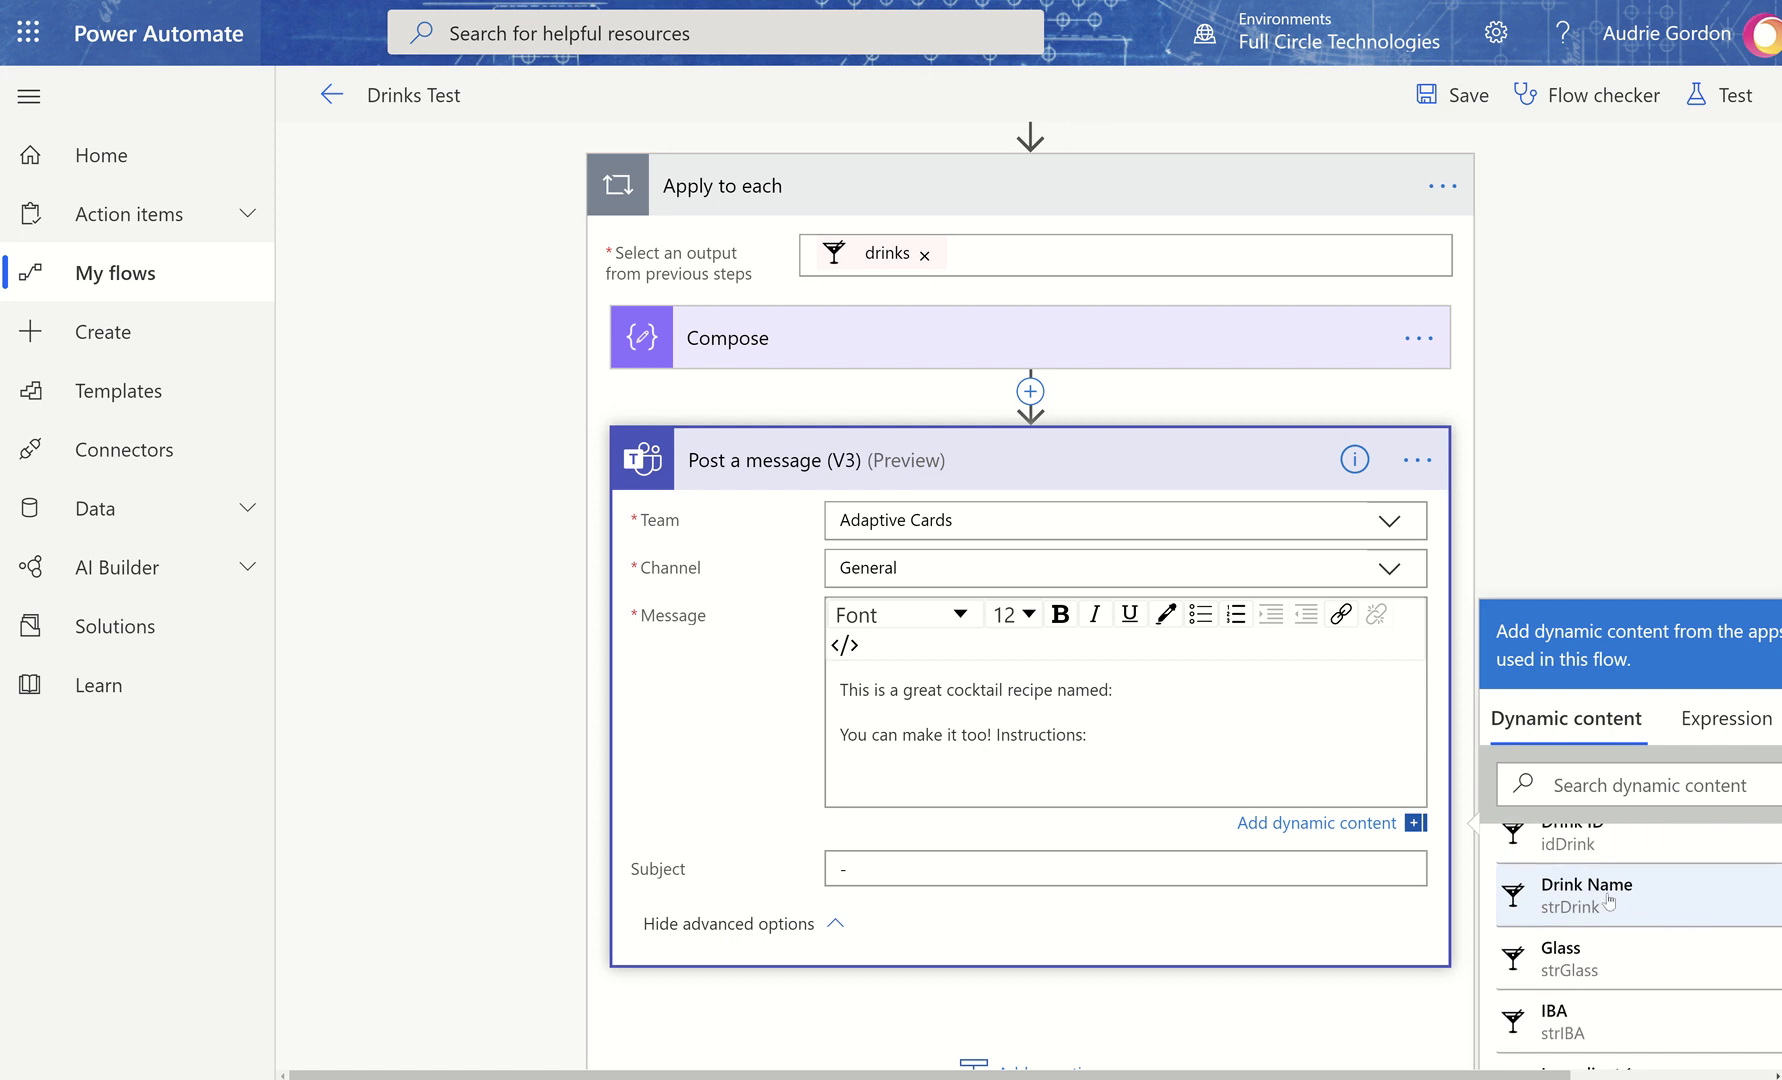
pyautogui.moveTo(1432, 1076); pyautogui.dragTo(1634, 1076)
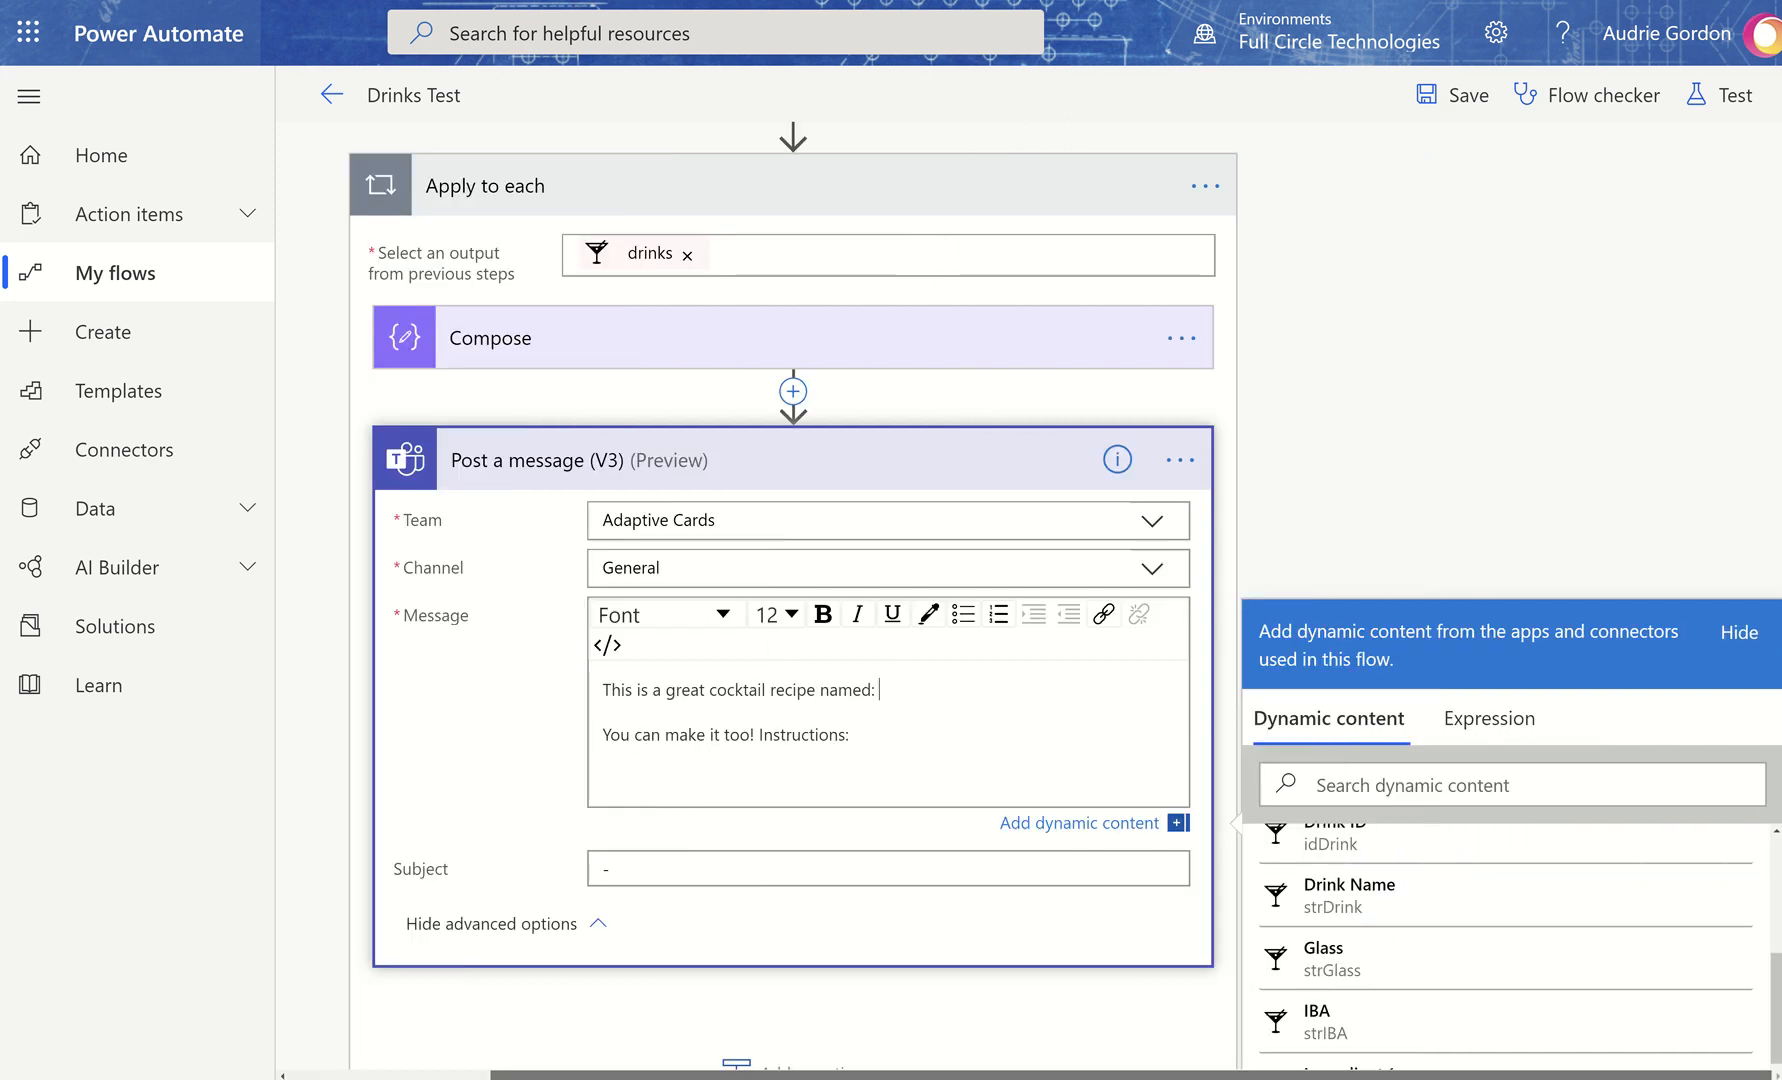
pyautogui.scroll(-3, 1450, 1038)
pyautogui.scroll(8, 1463, 1028)
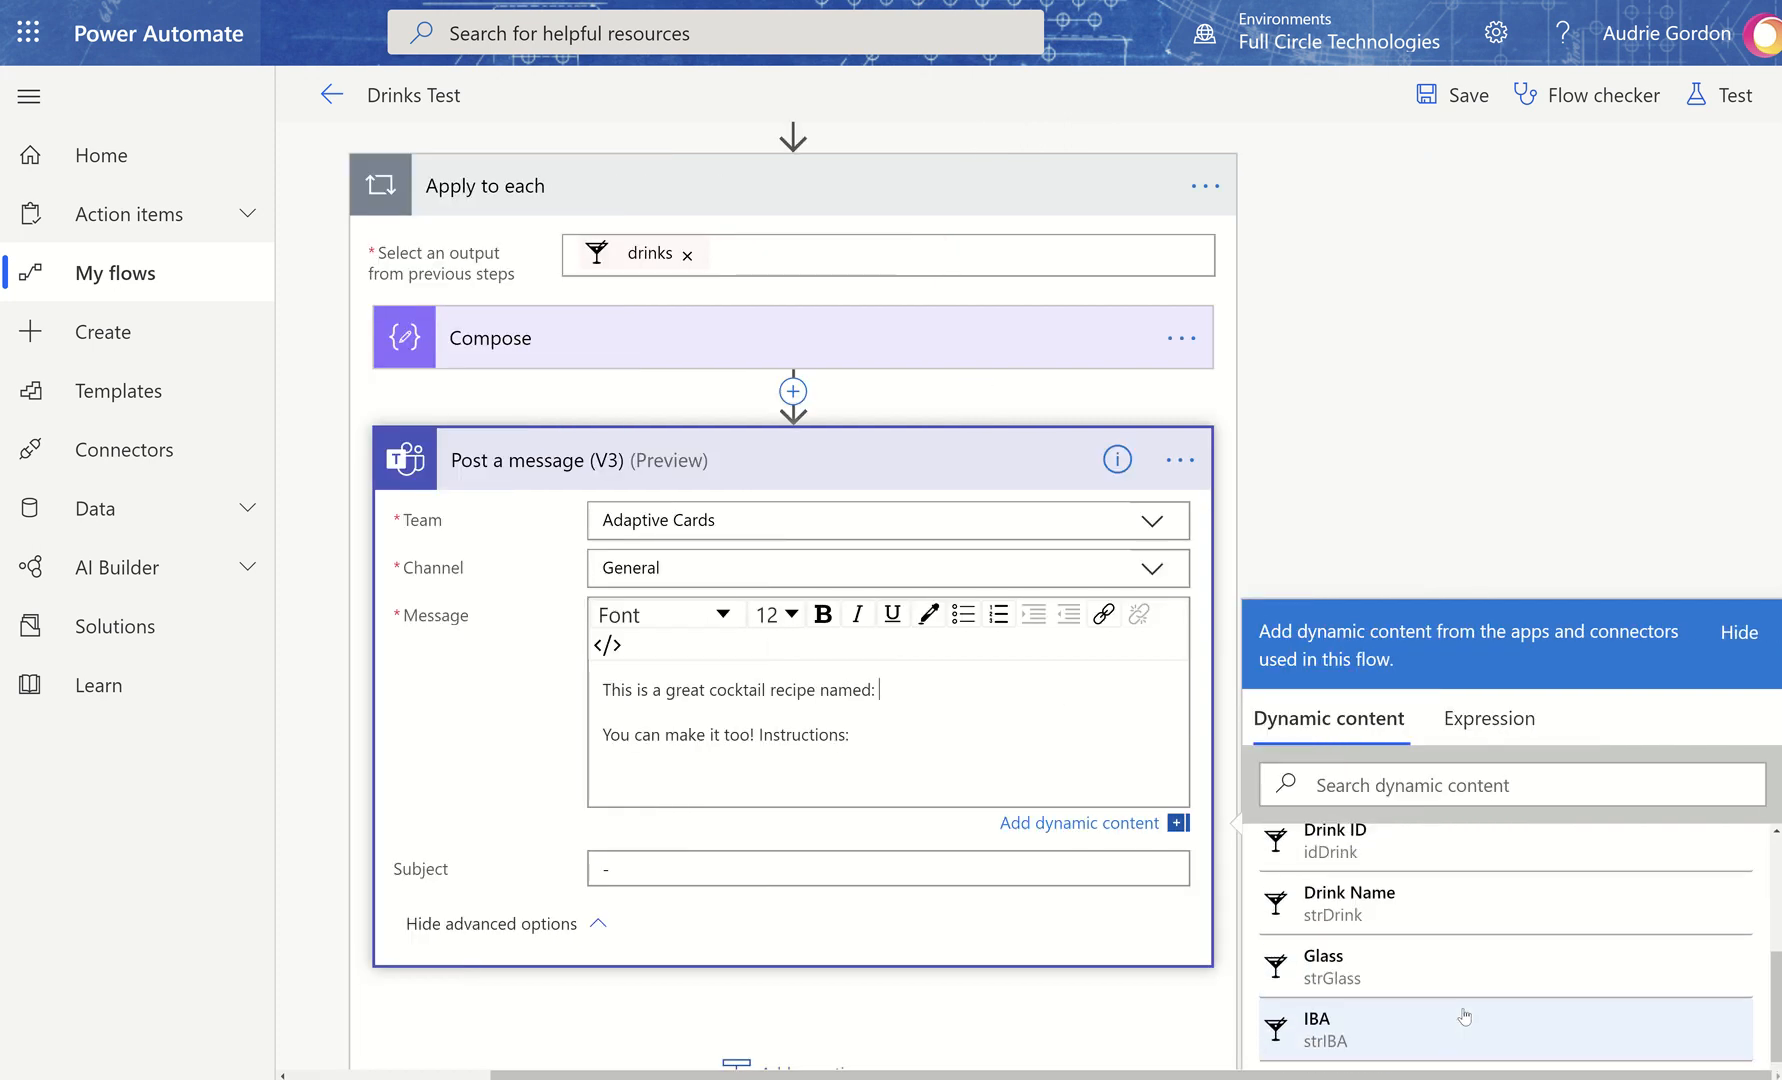
pyautogui.scroll(2, 1468, 1003)
pyautogui.scroll(-2, 1466, 1003)
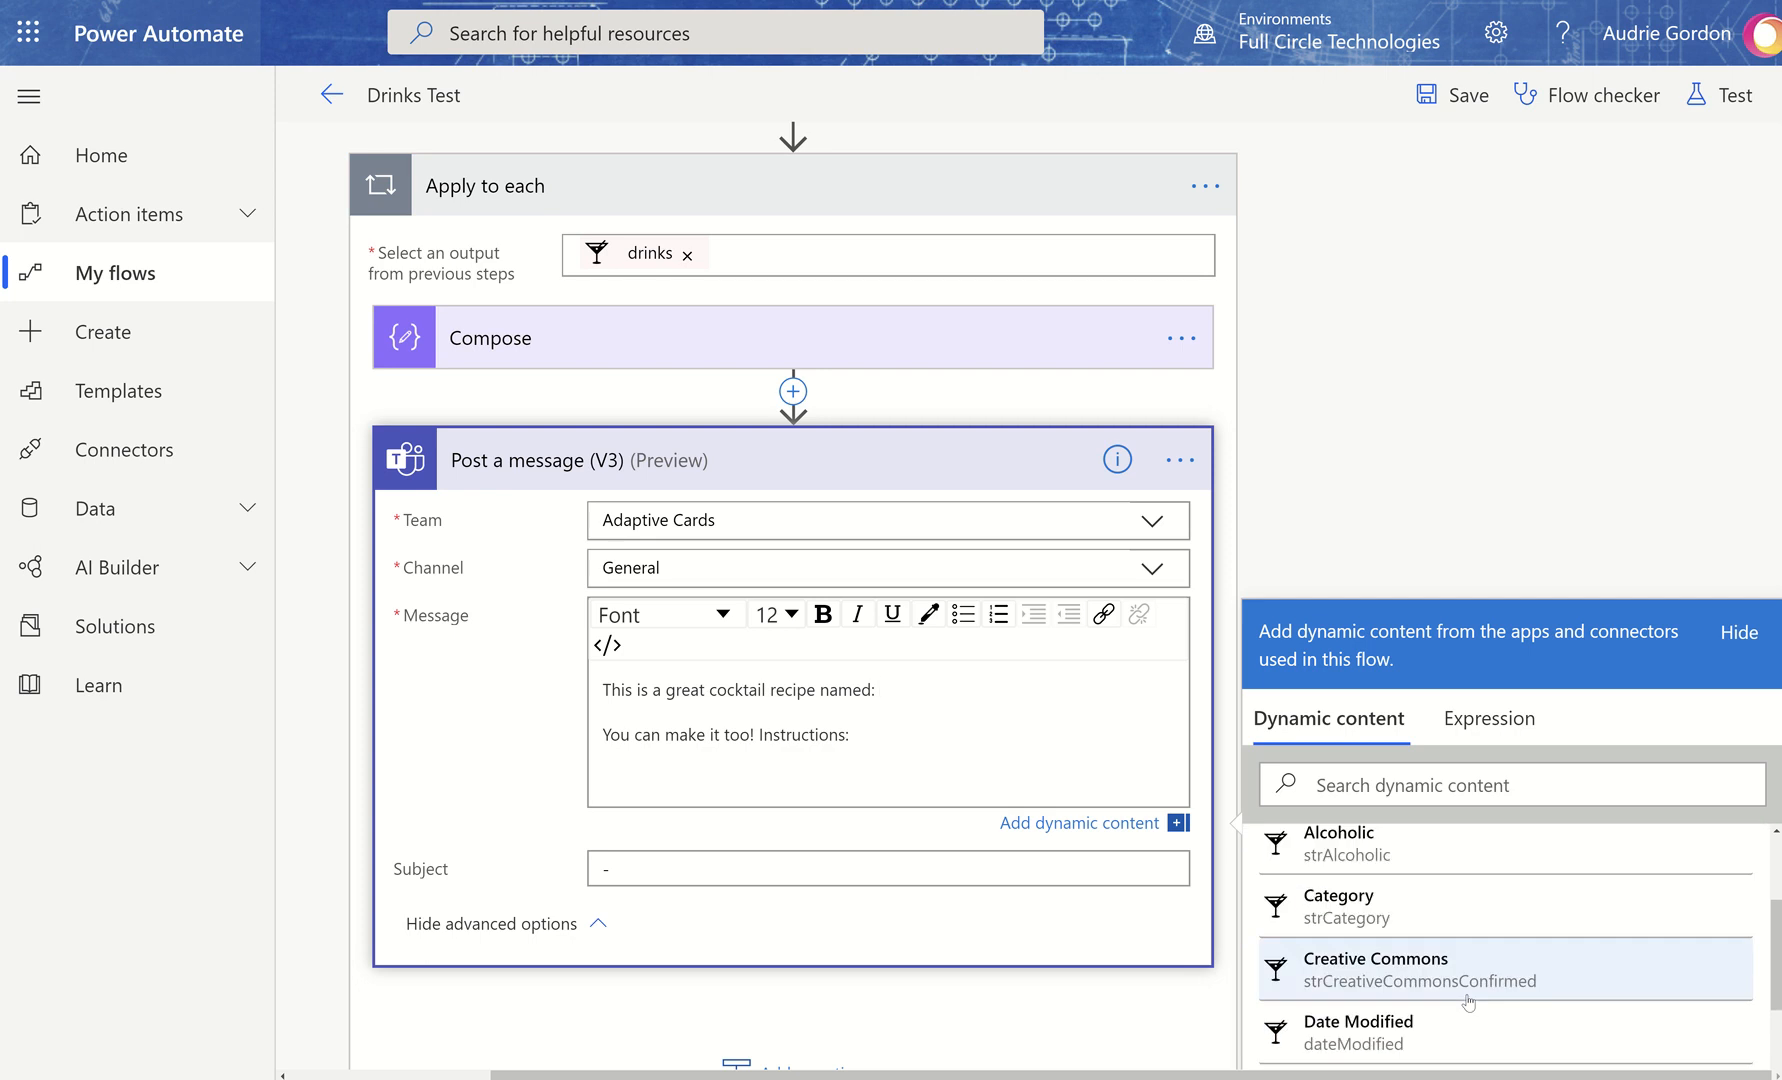
pyautogui.scroll(1, 1455, 995)
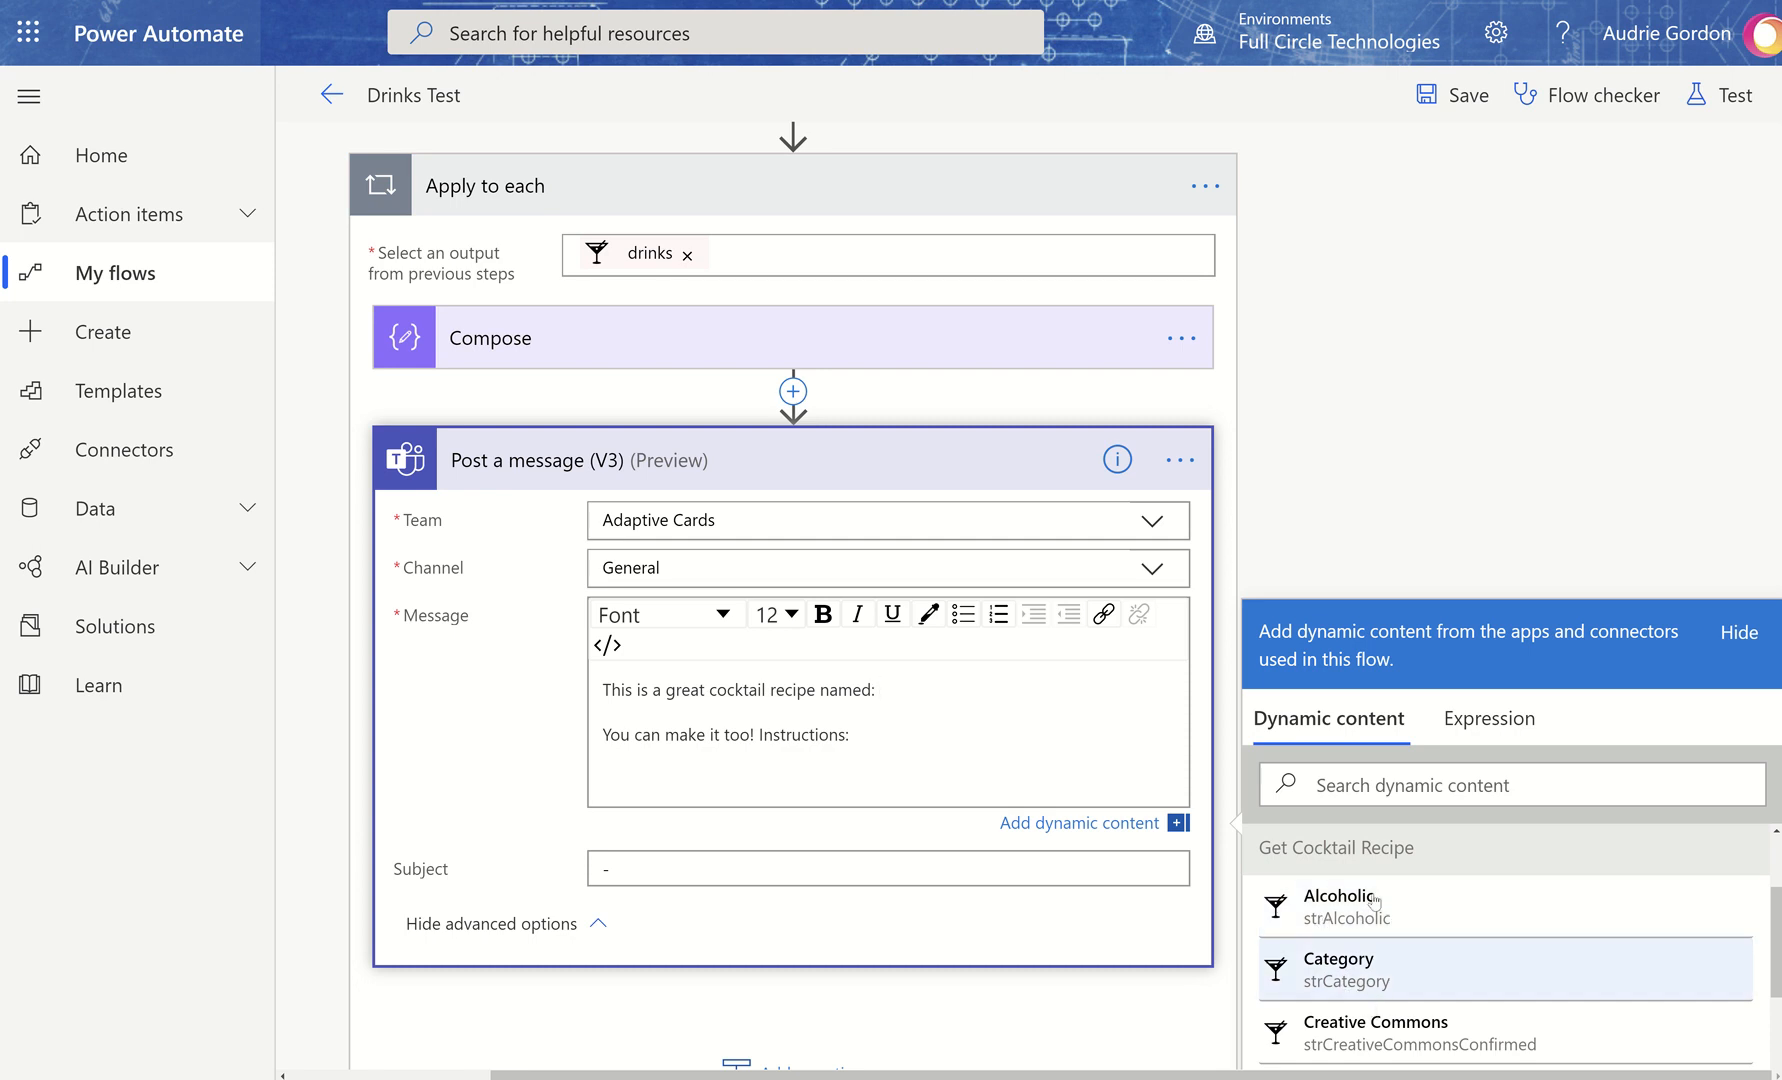
pyautogui.scroll(-3, 1536, 916)
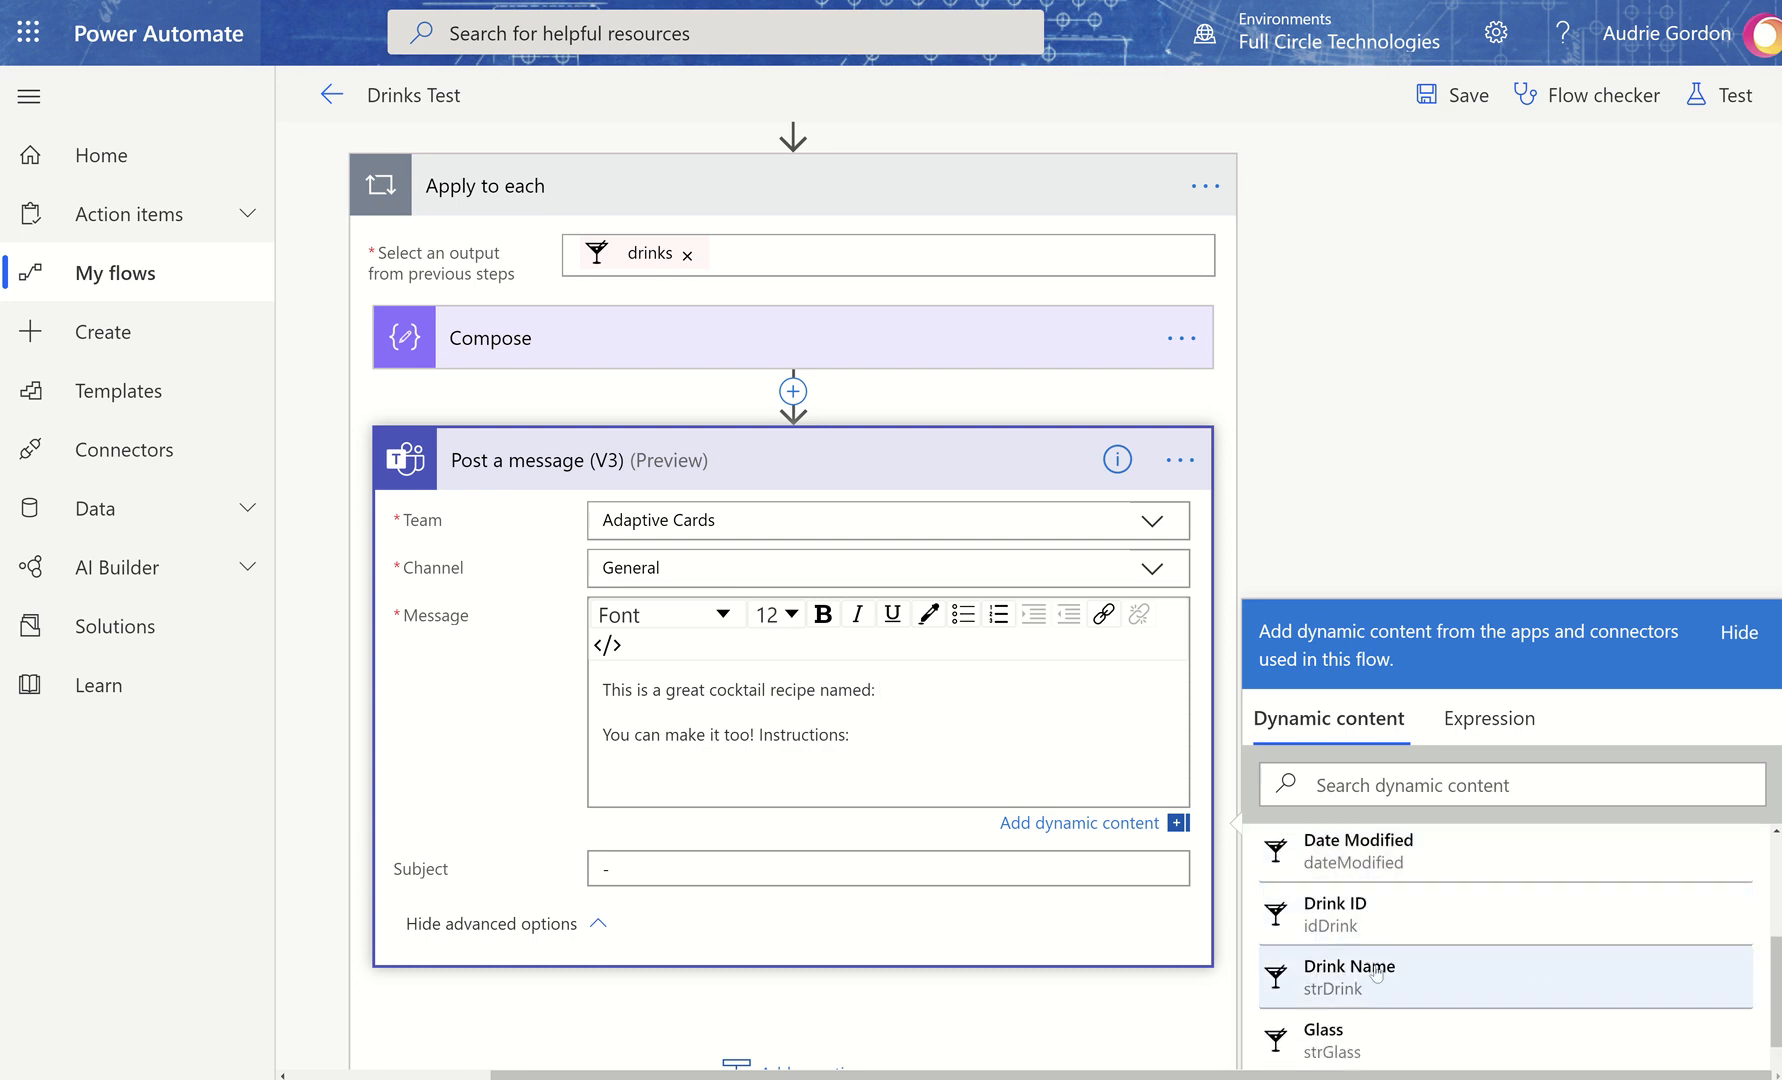
pyautogui.click(1377, 975)
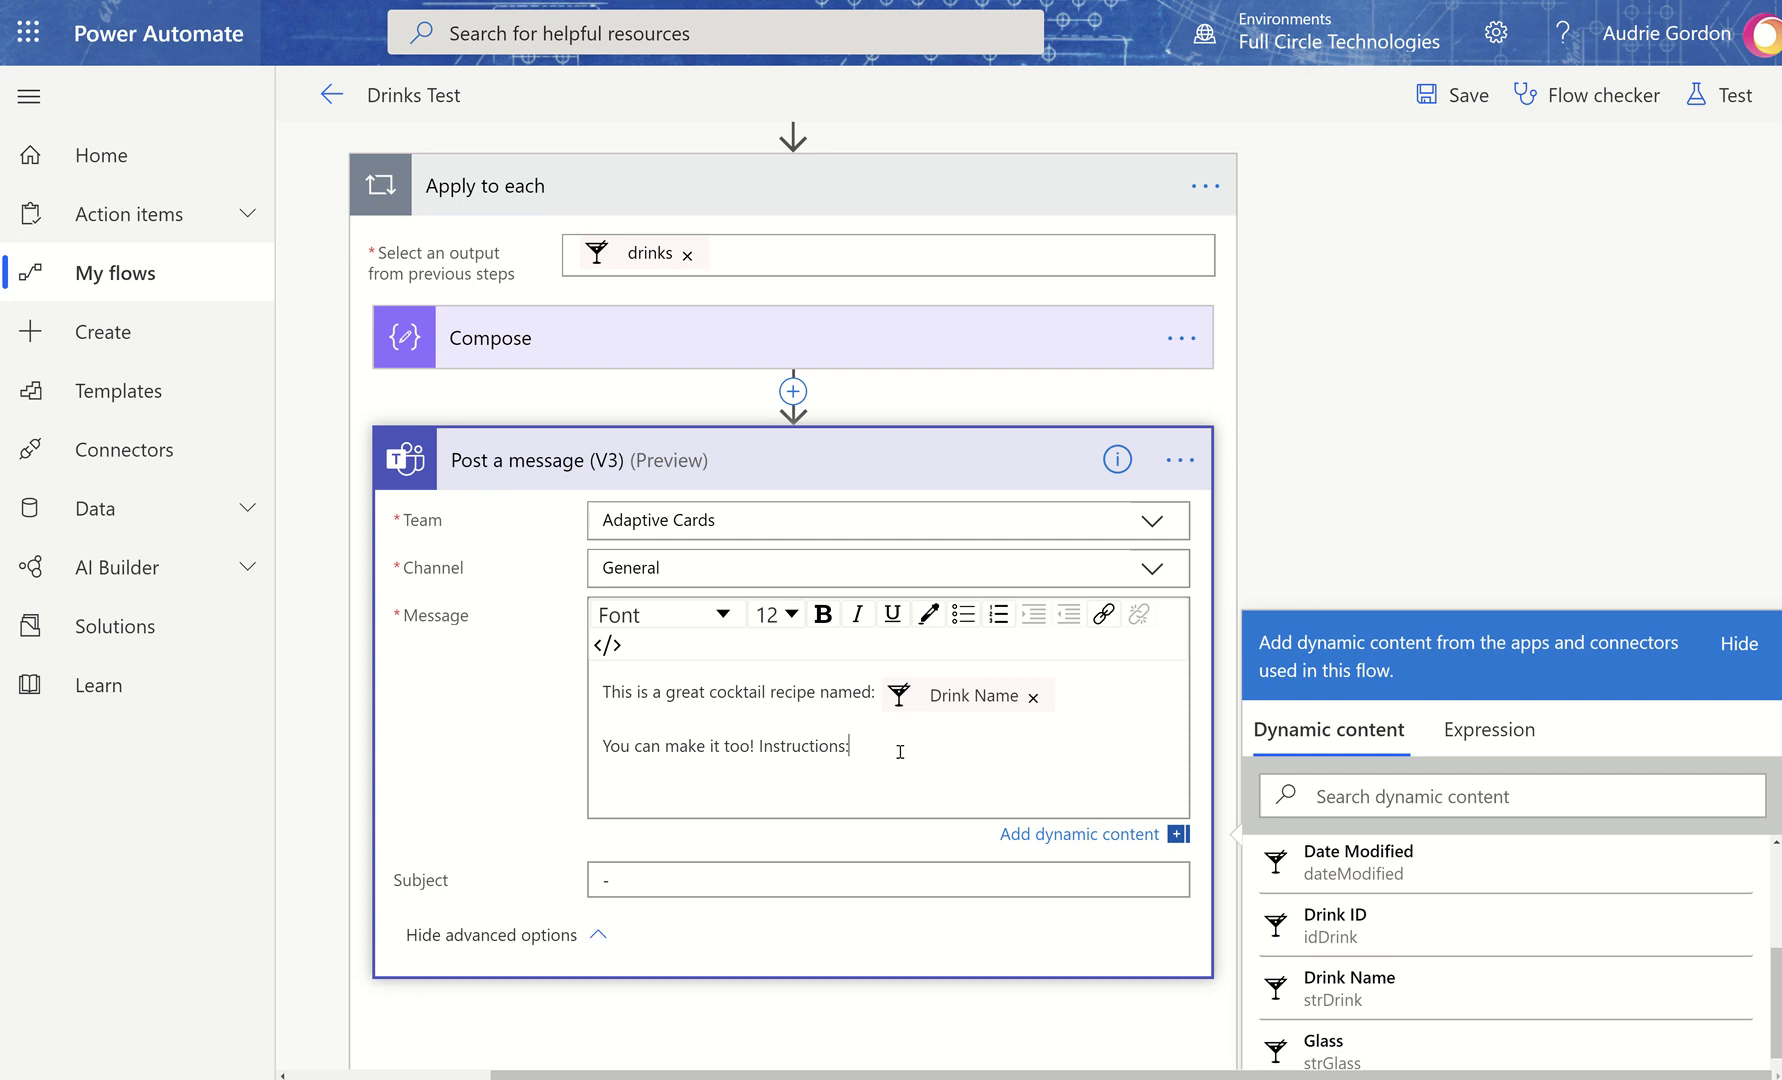
# Insert the Instructions dynamic content from Get Cocktail Recipe on a new line below "You can make it too! Instructions:" in the message
pyautogui.press('Return')
pyautogui.scroll(-3, 1700, 960)
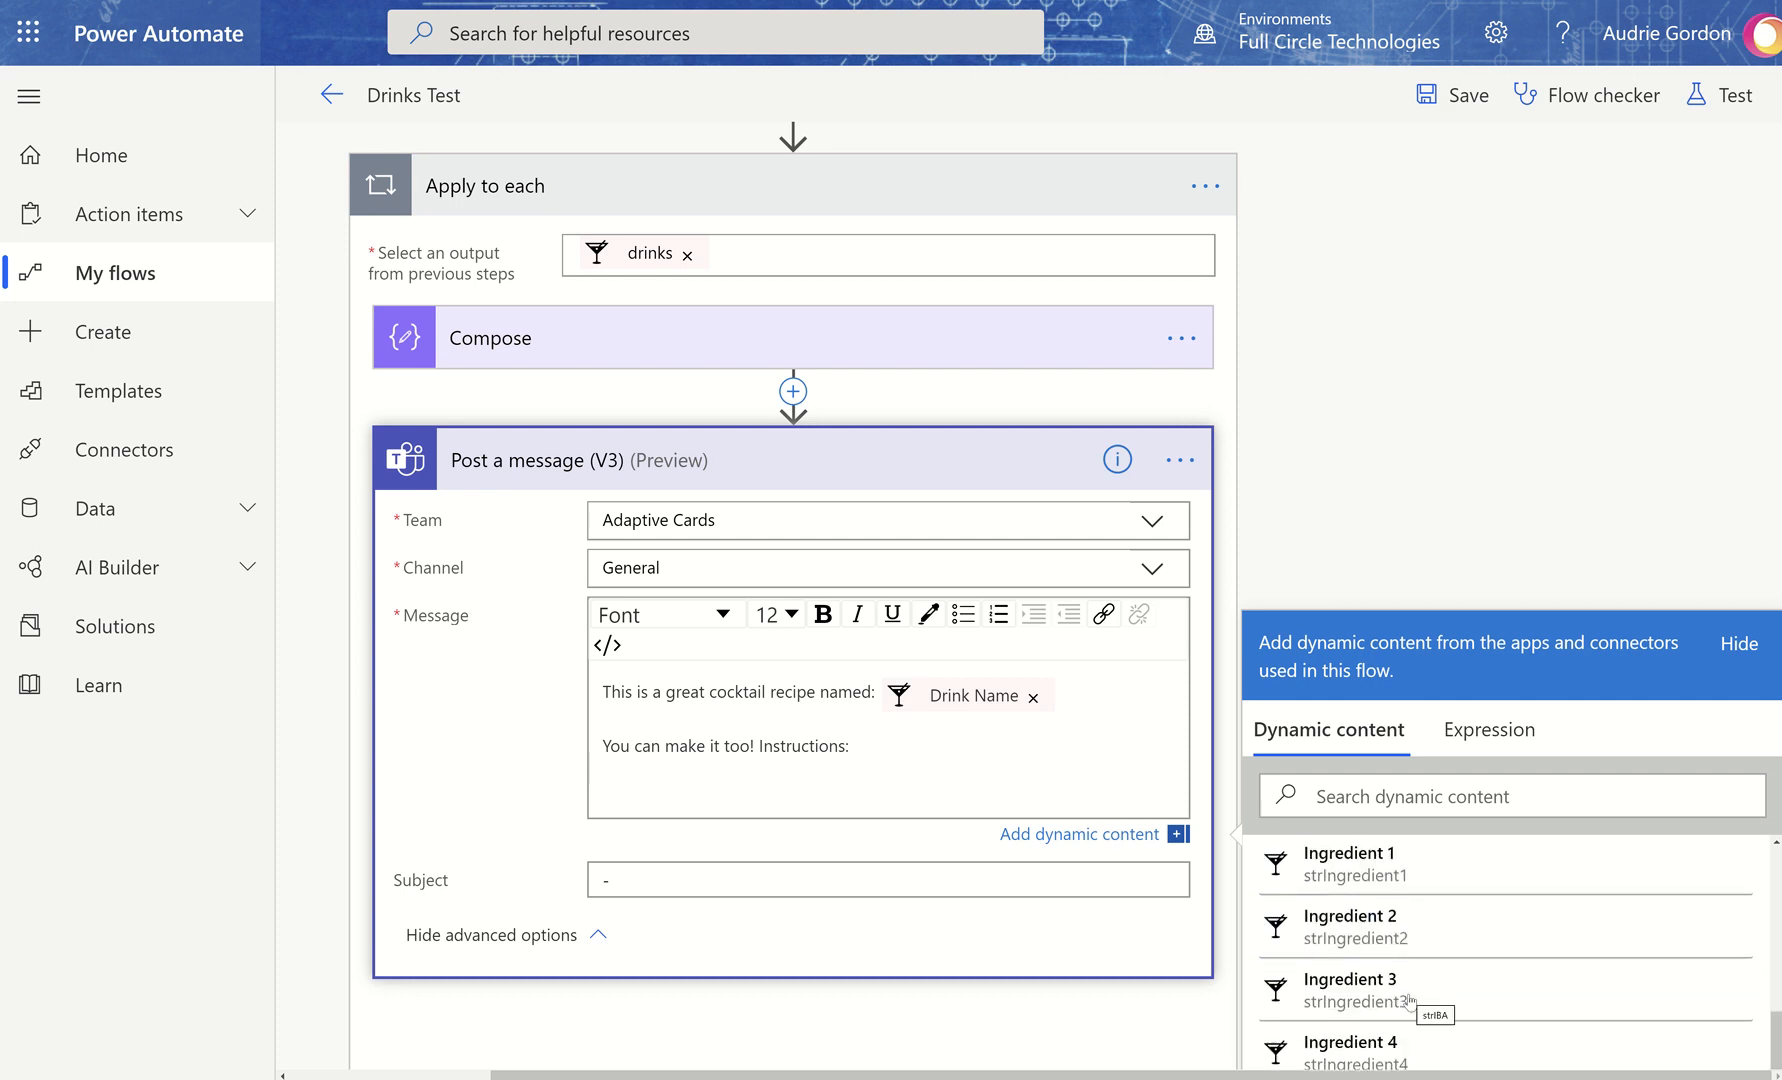
pyautogui.press('Return')
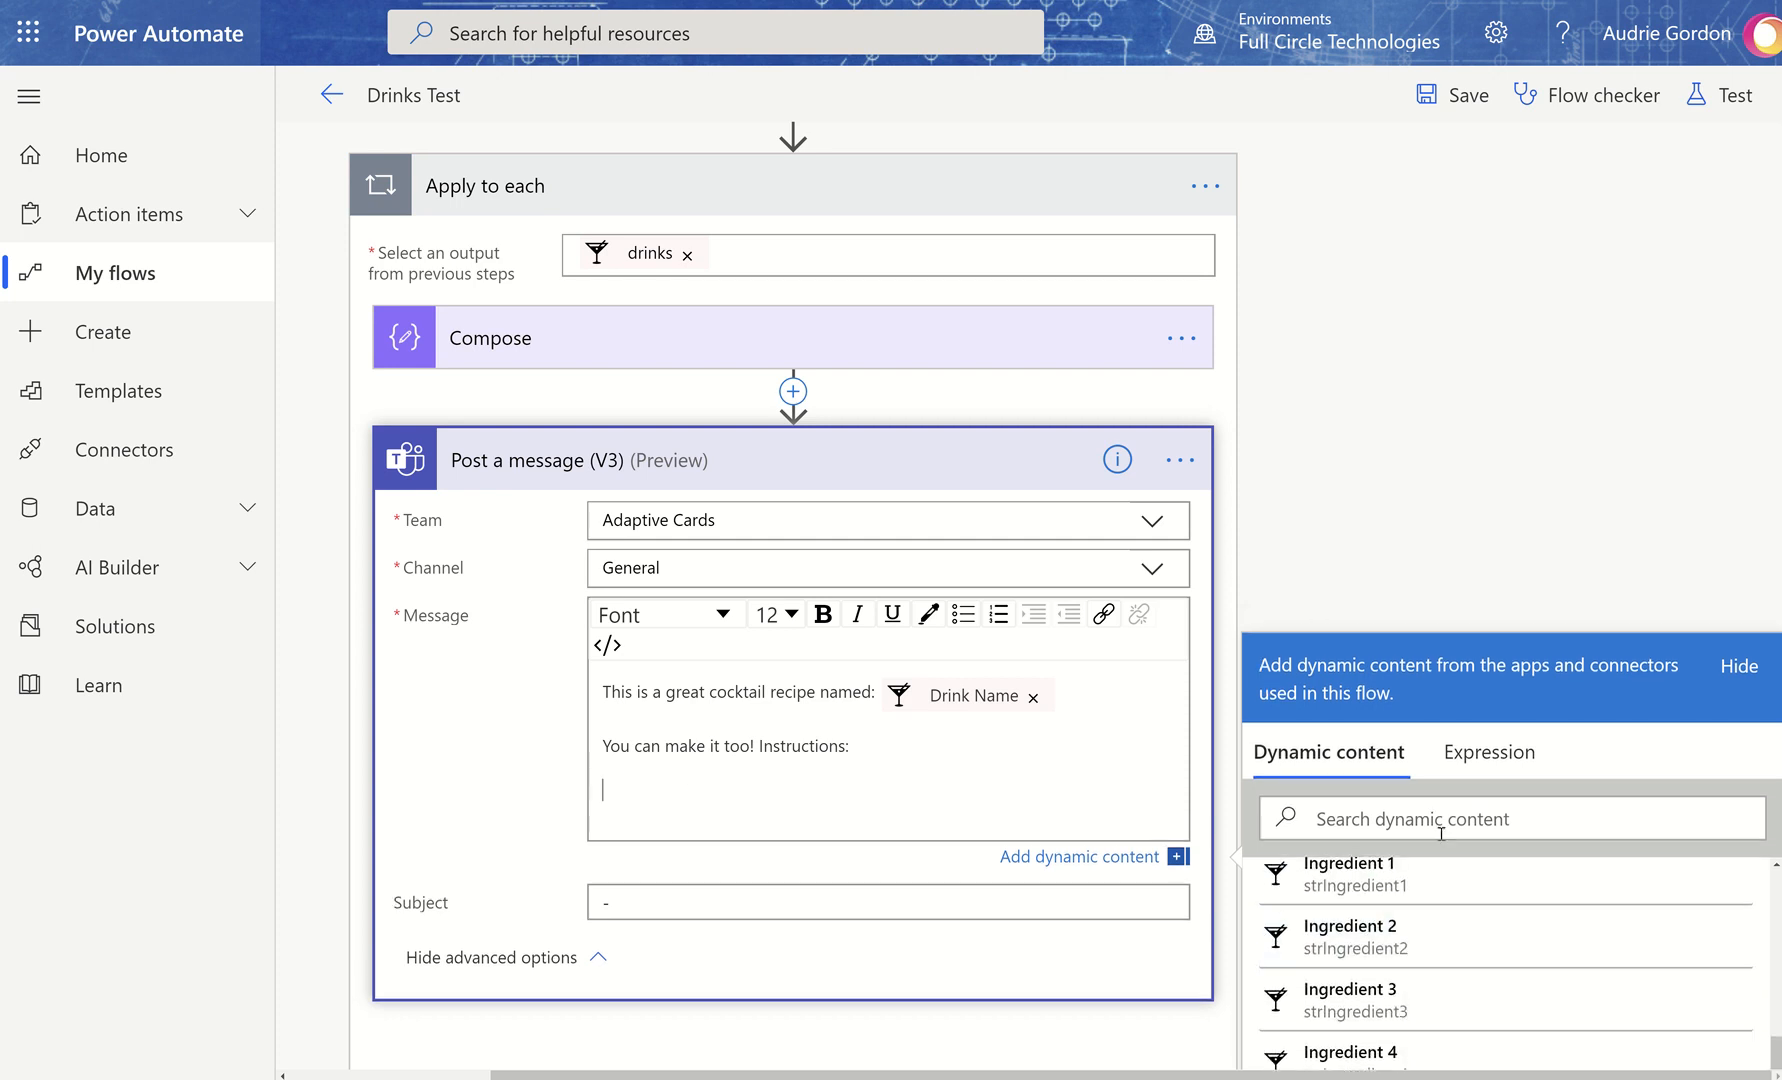
pyautogui.scroll(-4, 1466, 900)
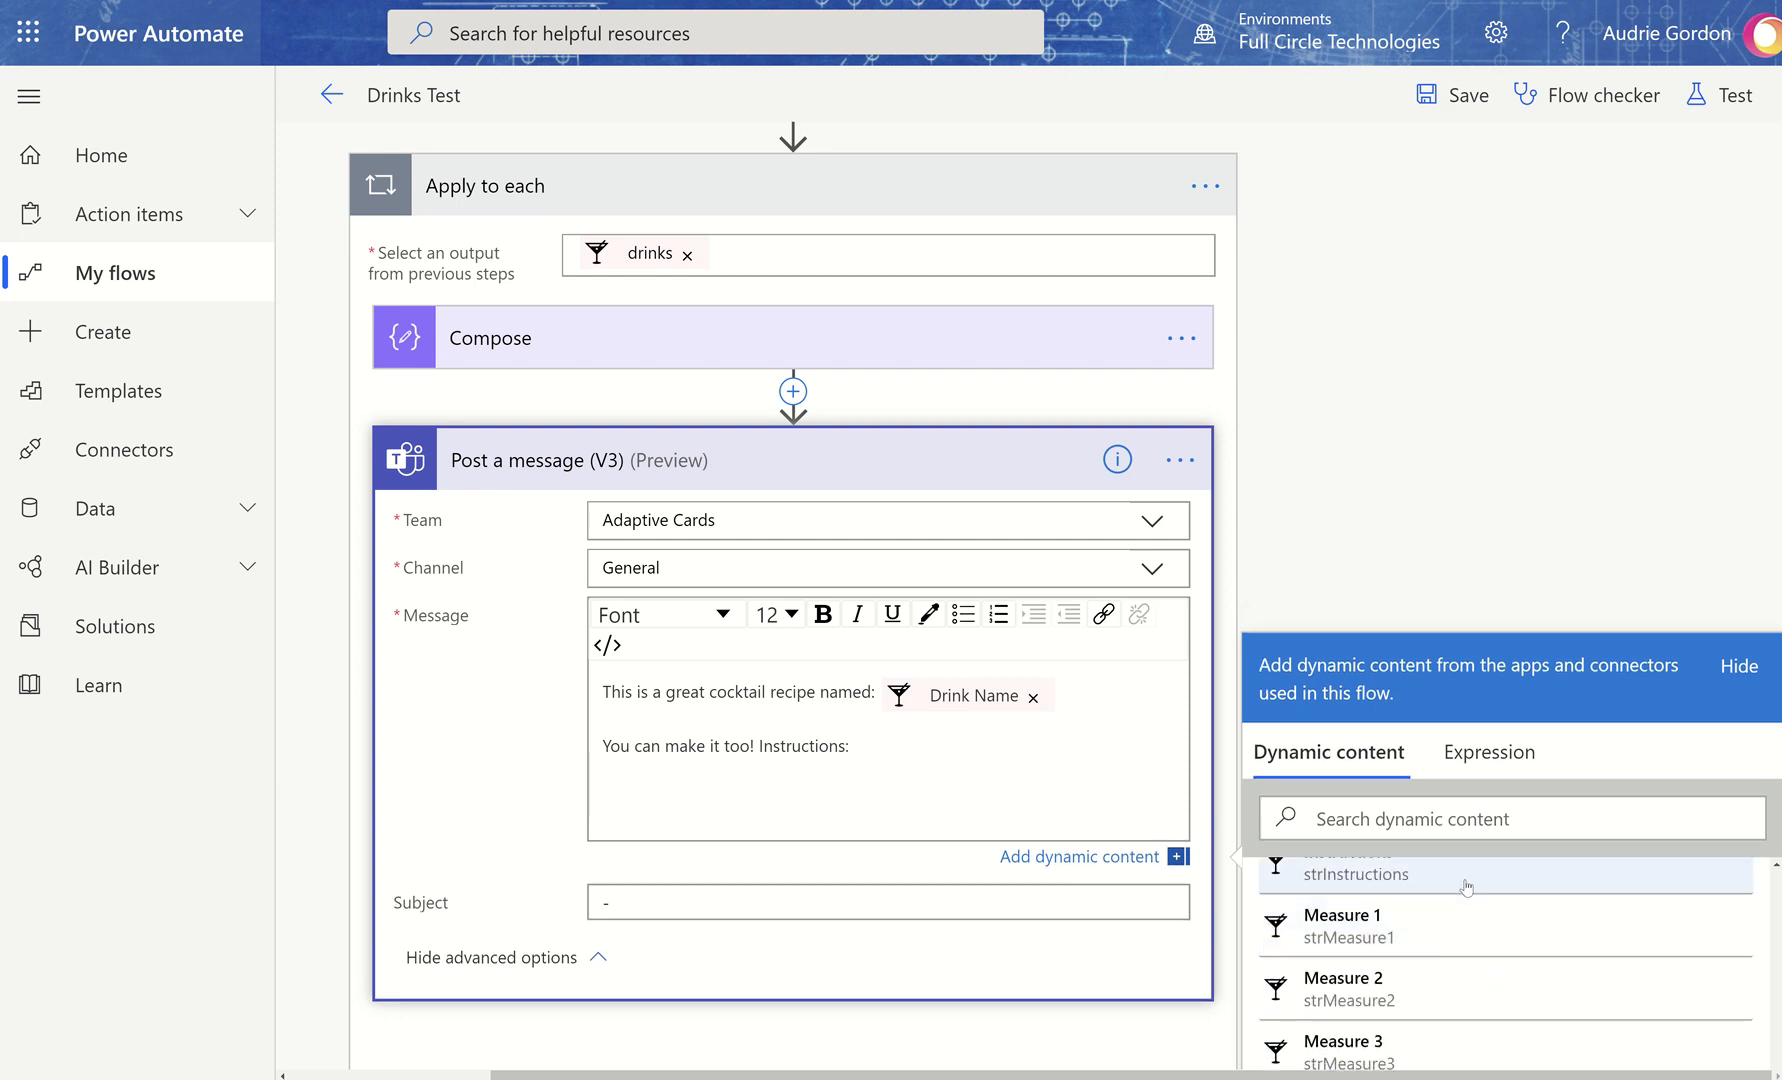
pyautogui.click(1466, 880)
# Fill the message Subject with the Drink Name and Category tokens from Get Cocktail Recipe, one on each side of the hyphen
pyautogui.click(607, 915)
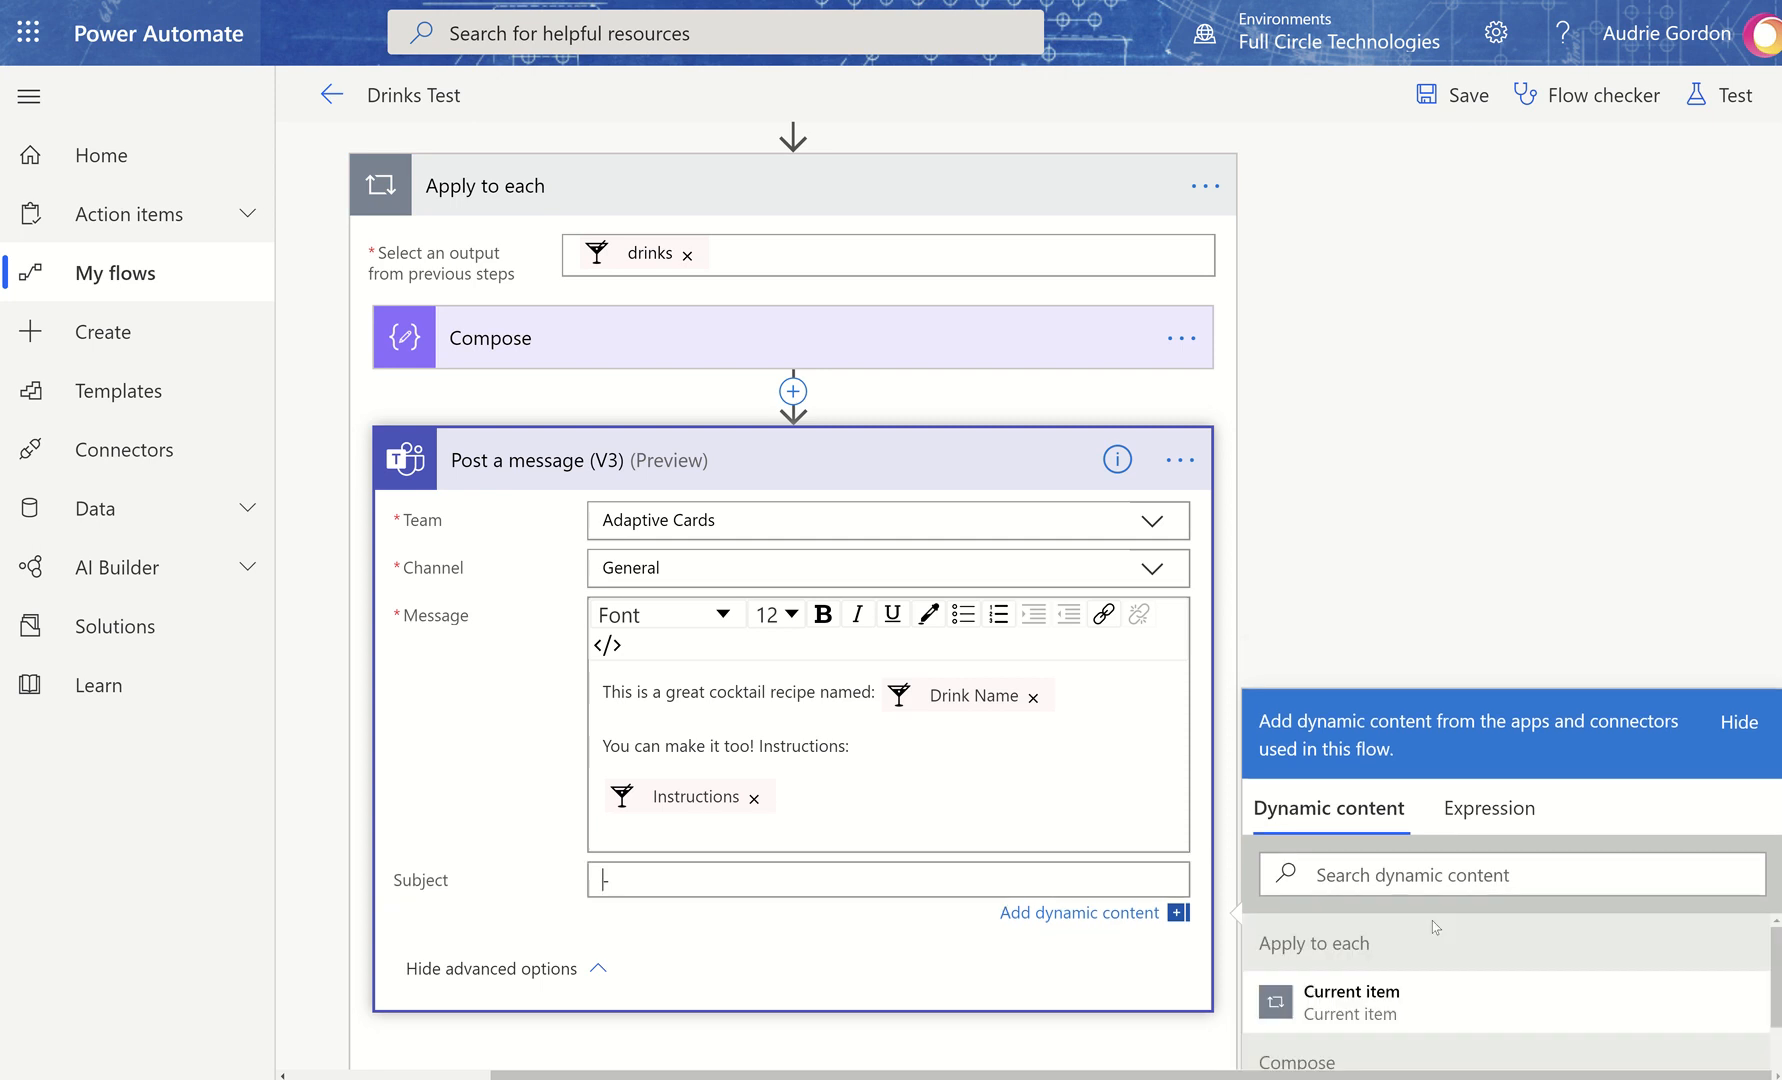
pyautogui.scroll(-5, 1482, 980)
pyautogui.scroll(-4, 1482, 980)
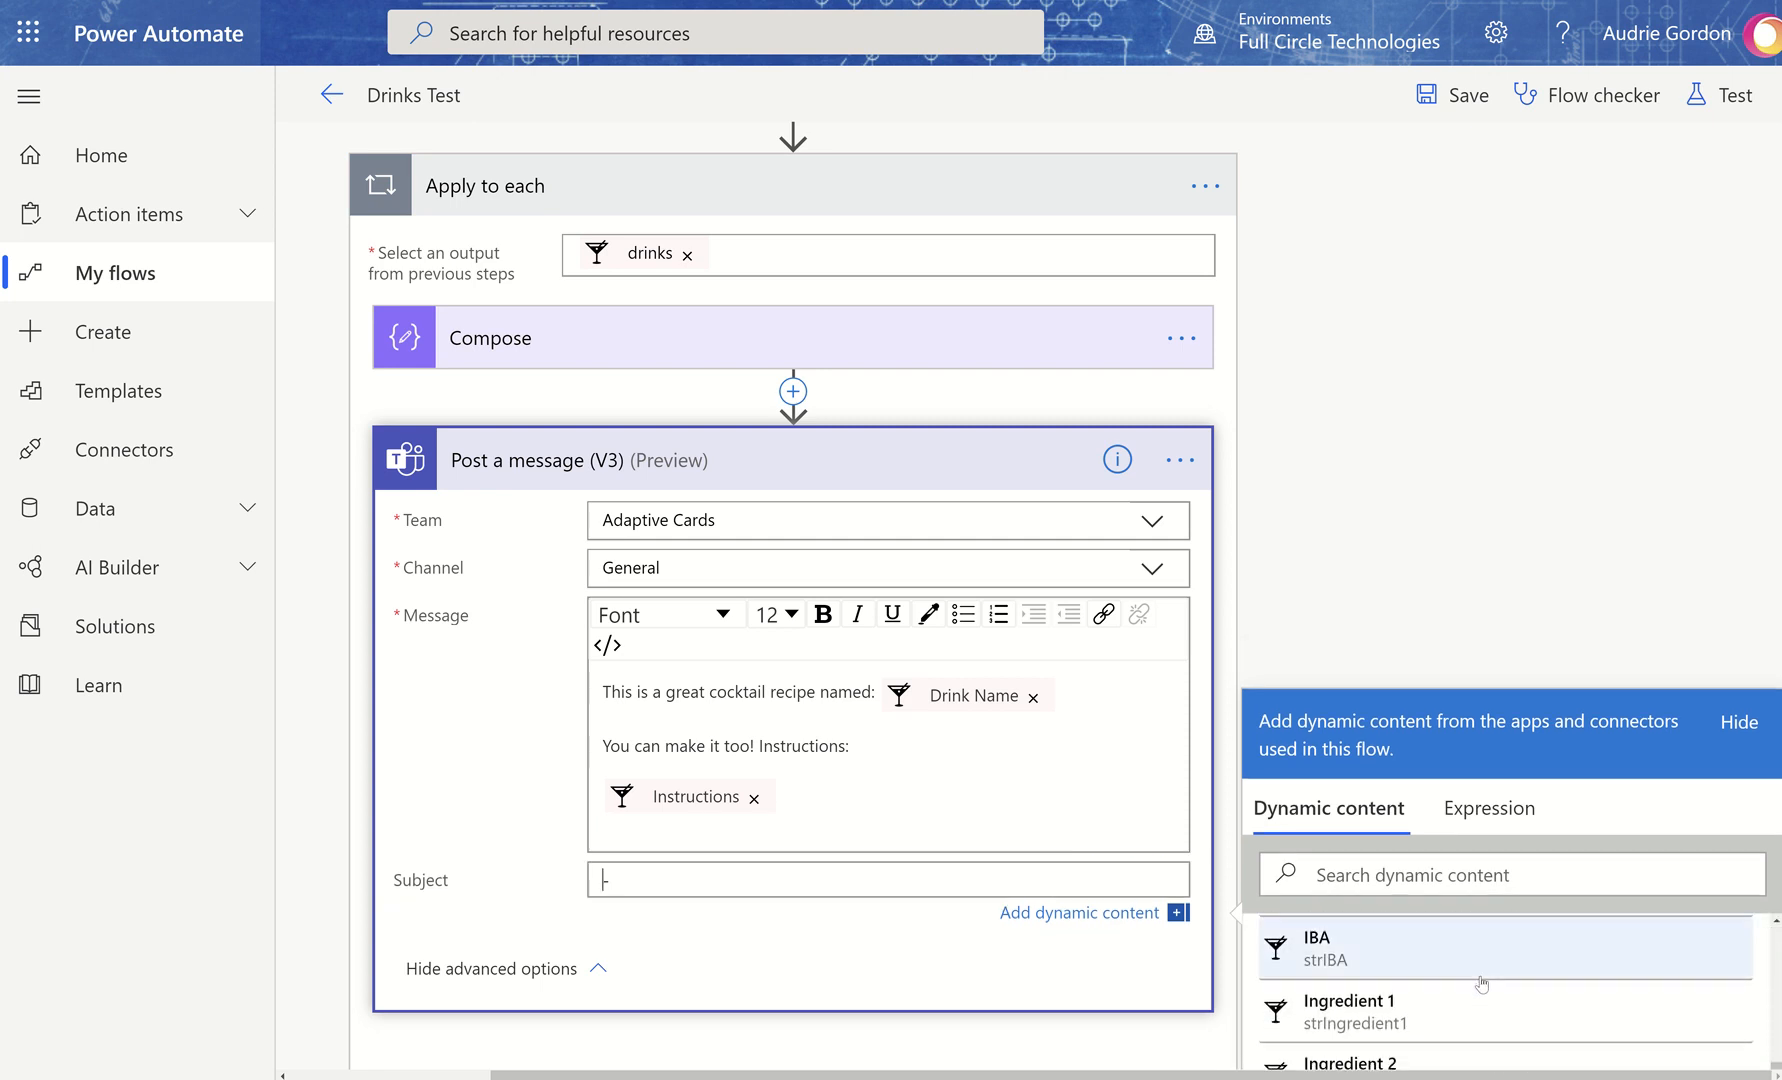
pyautogui.scroll(2, 1475, 988)
pyautogui.click(1473, 993)
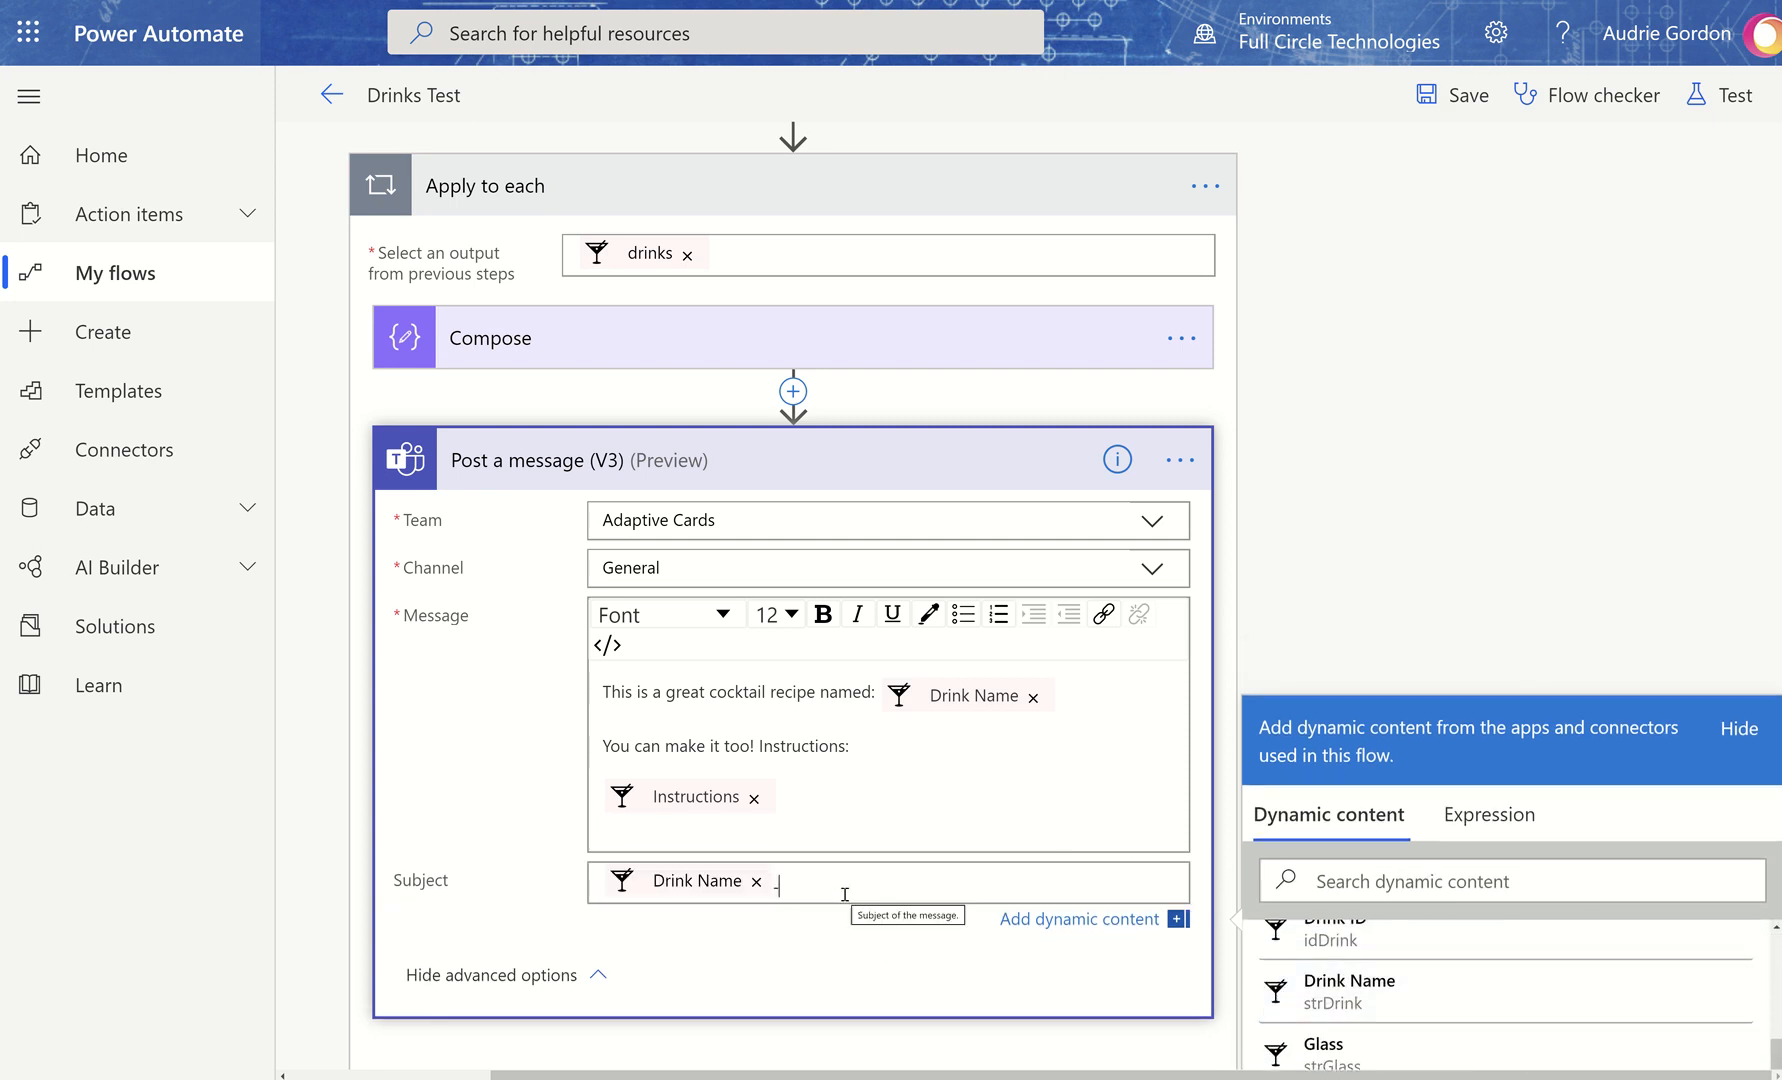
pyautogui.scroll(3, 1538, 985)
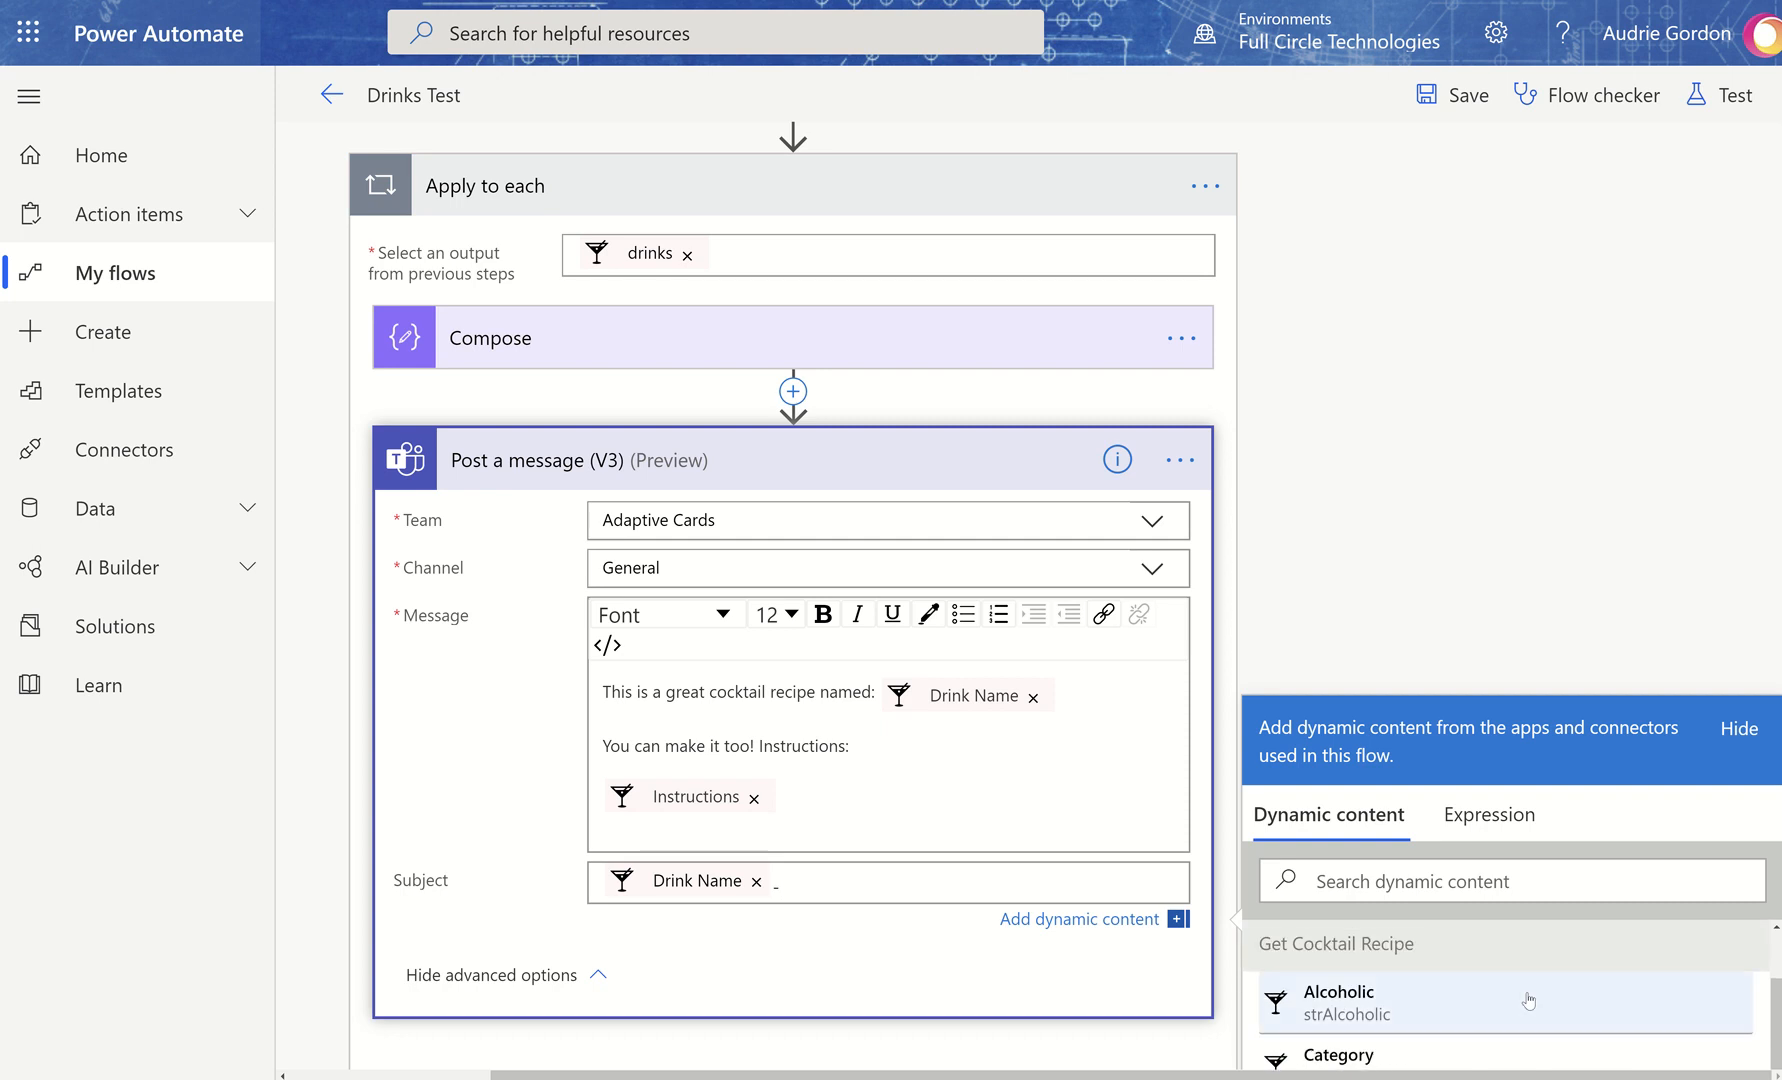
pyautogui.scroll(-1, 1510, 992)
pyautogui.click(1500, 997)
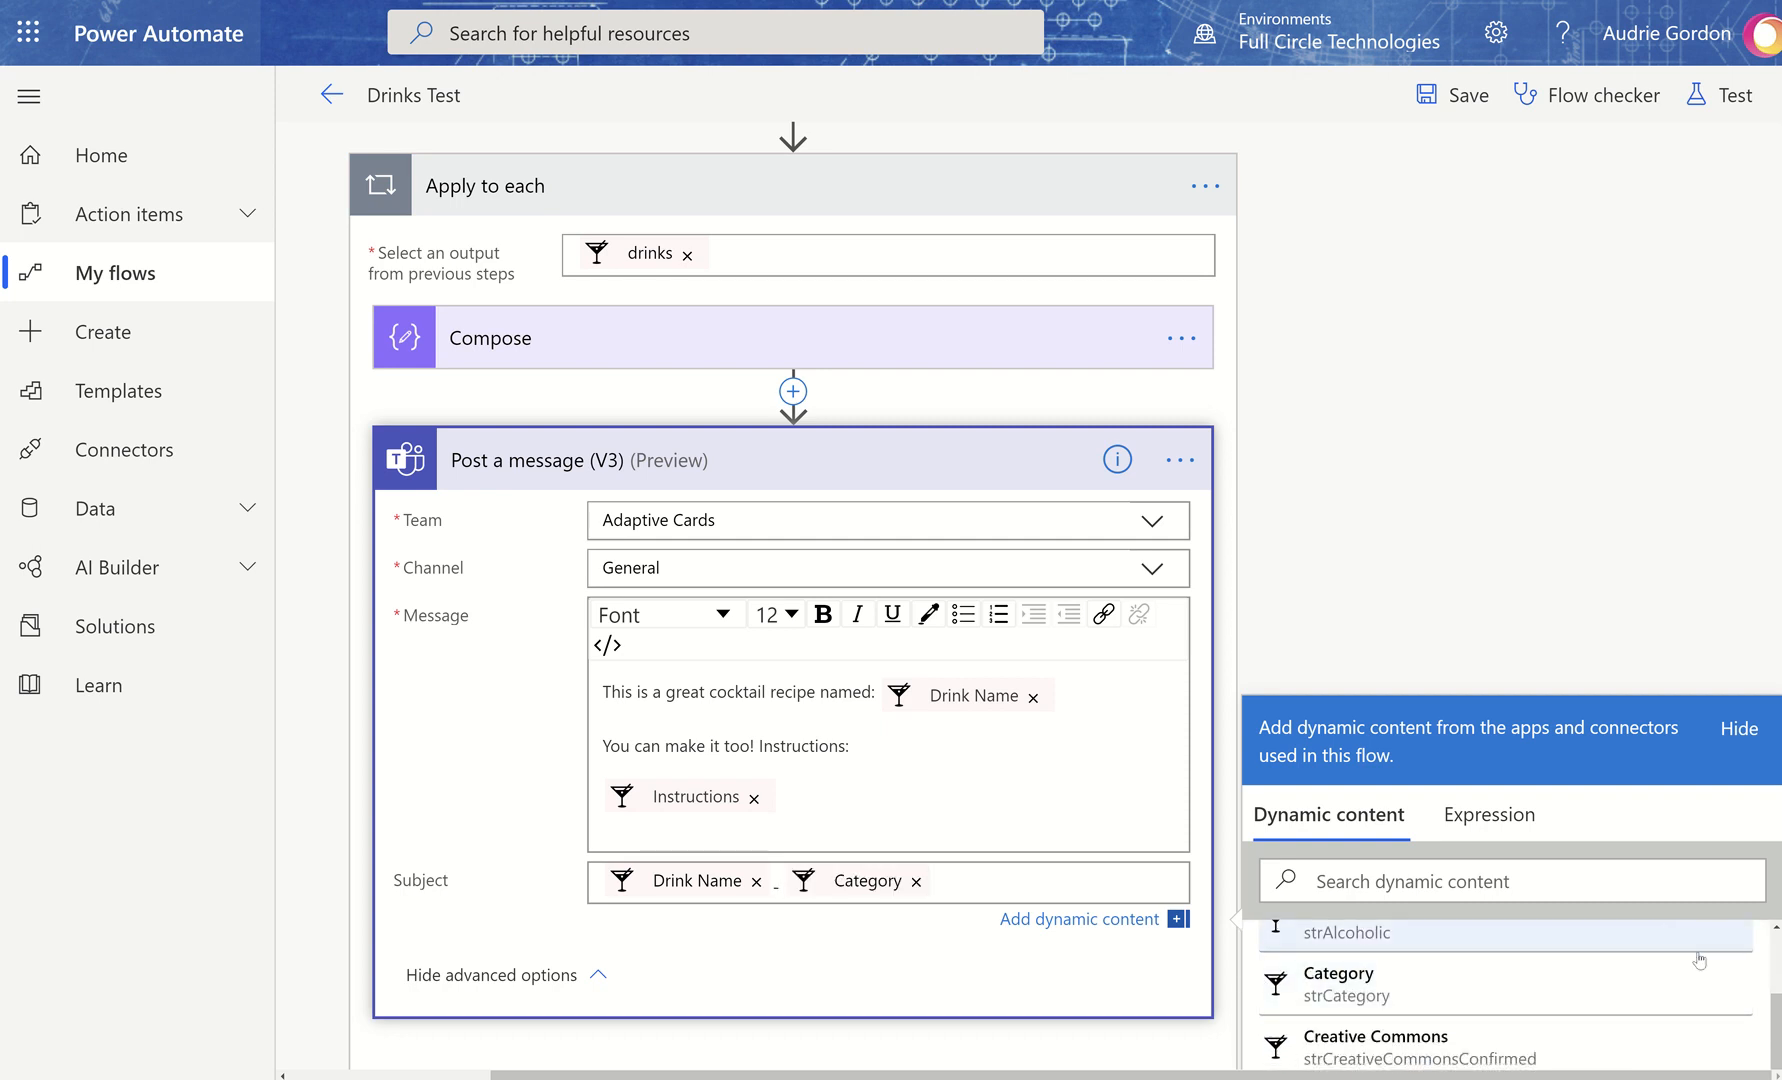
# Look through the available dynamic content for the Subject, including the Get Cocktail Recipe and List Cocktails by Ingredient outputs
pyautogui.scroll(-10, 1700, 960)
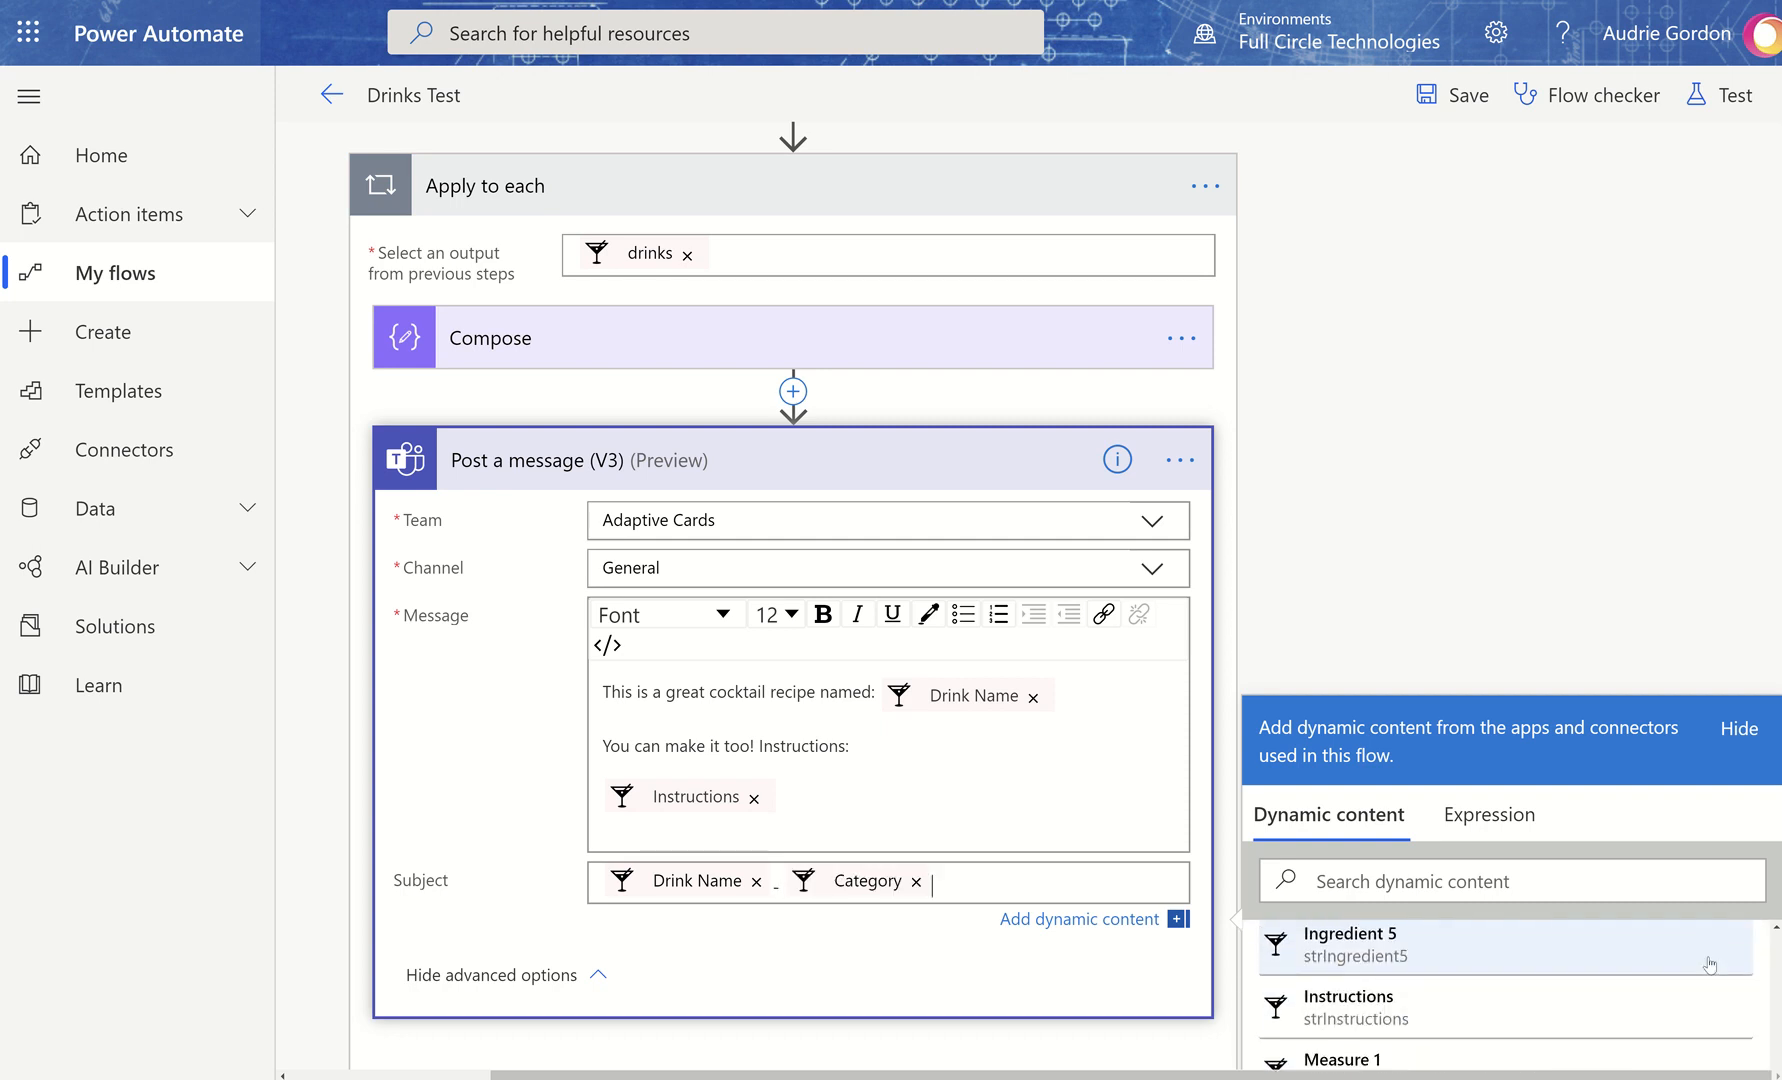
pyautogui.scroll(4, 1710, 965)
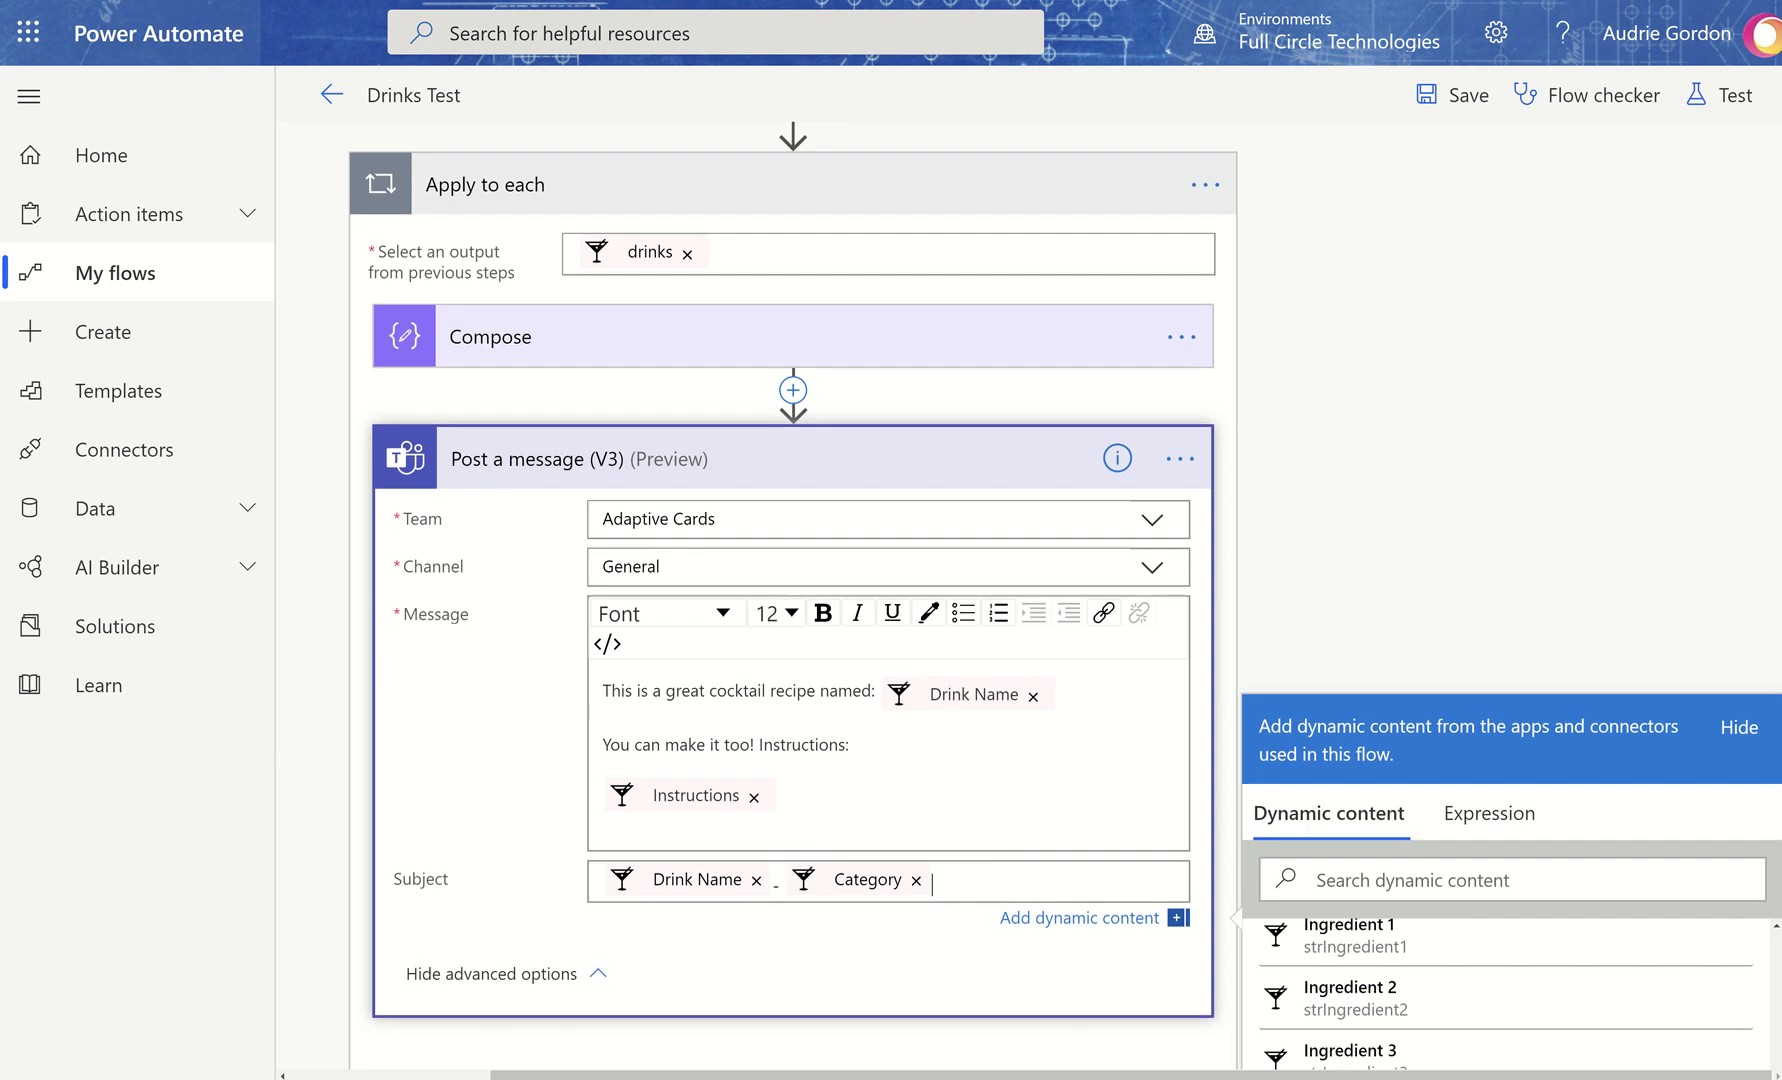
pyautogui.scroll(-10, 1500, 925)
pyautogui.scroll(-4, 1503, 925)
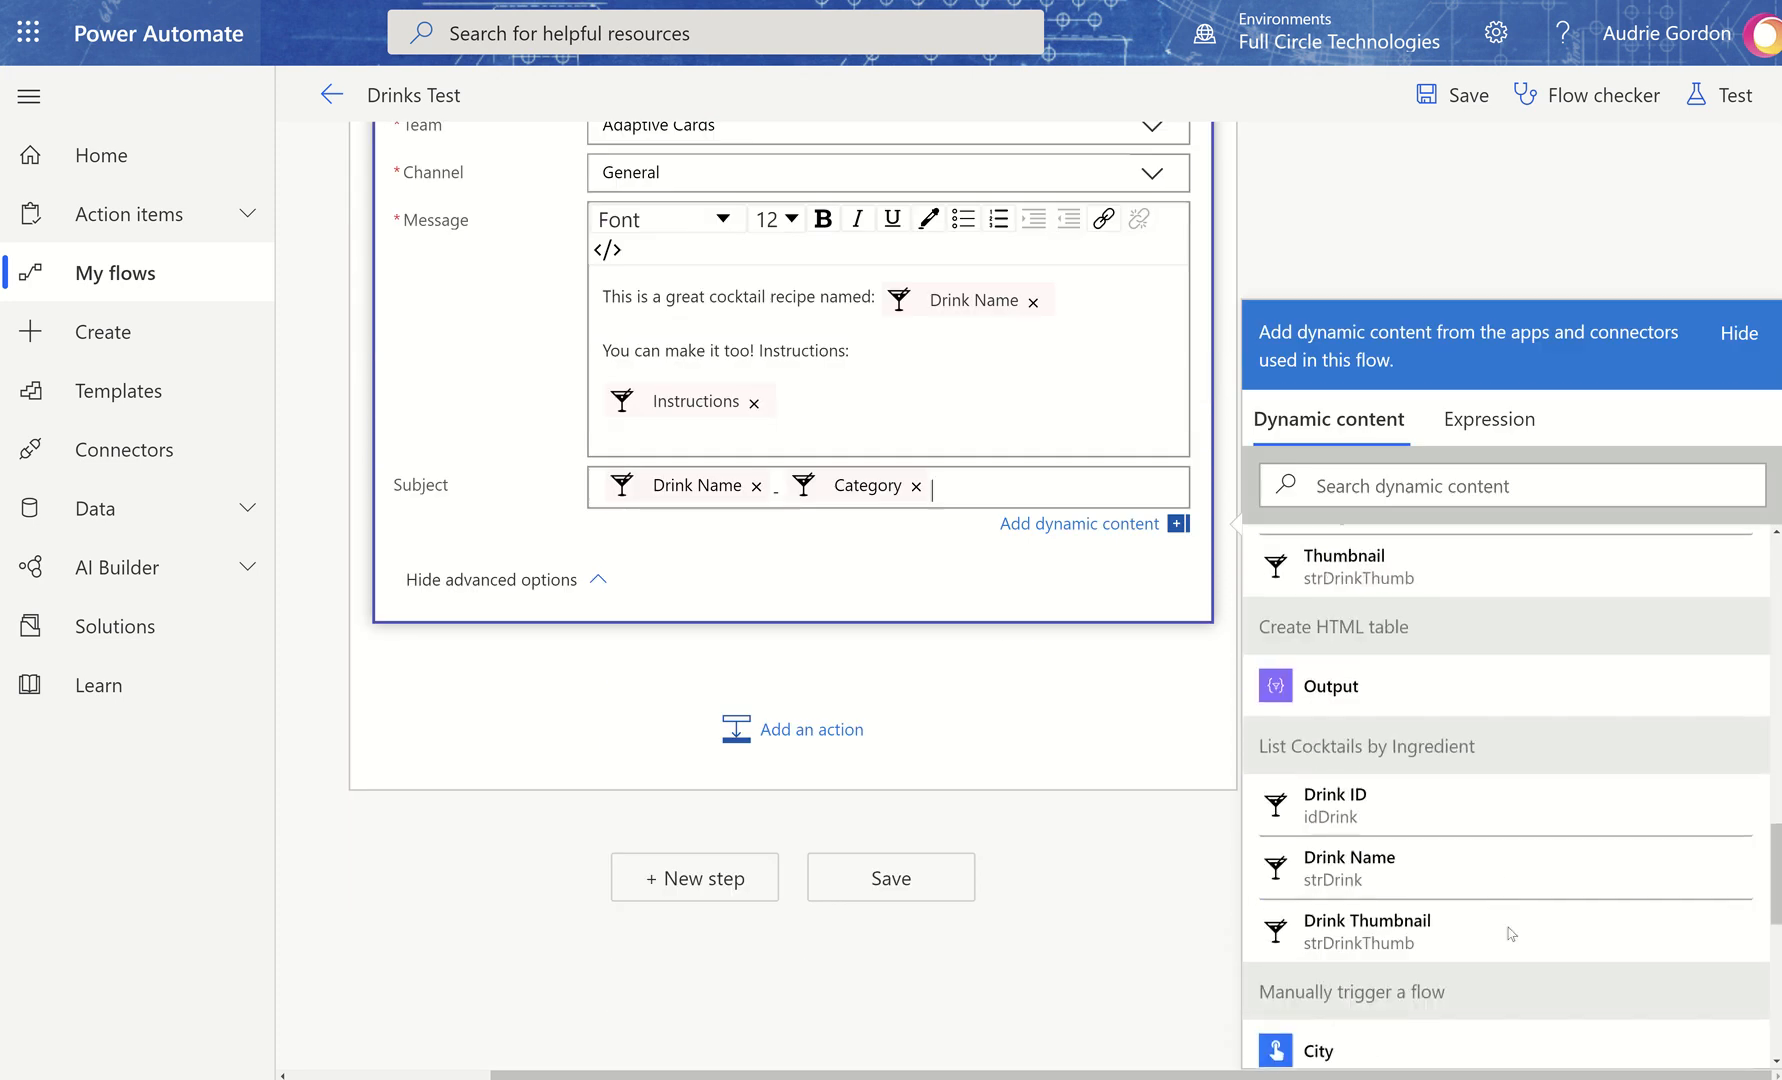
pyautogui.scroll(10, 1510, 930)
pyautogui.scroll(5, 1512, 938)
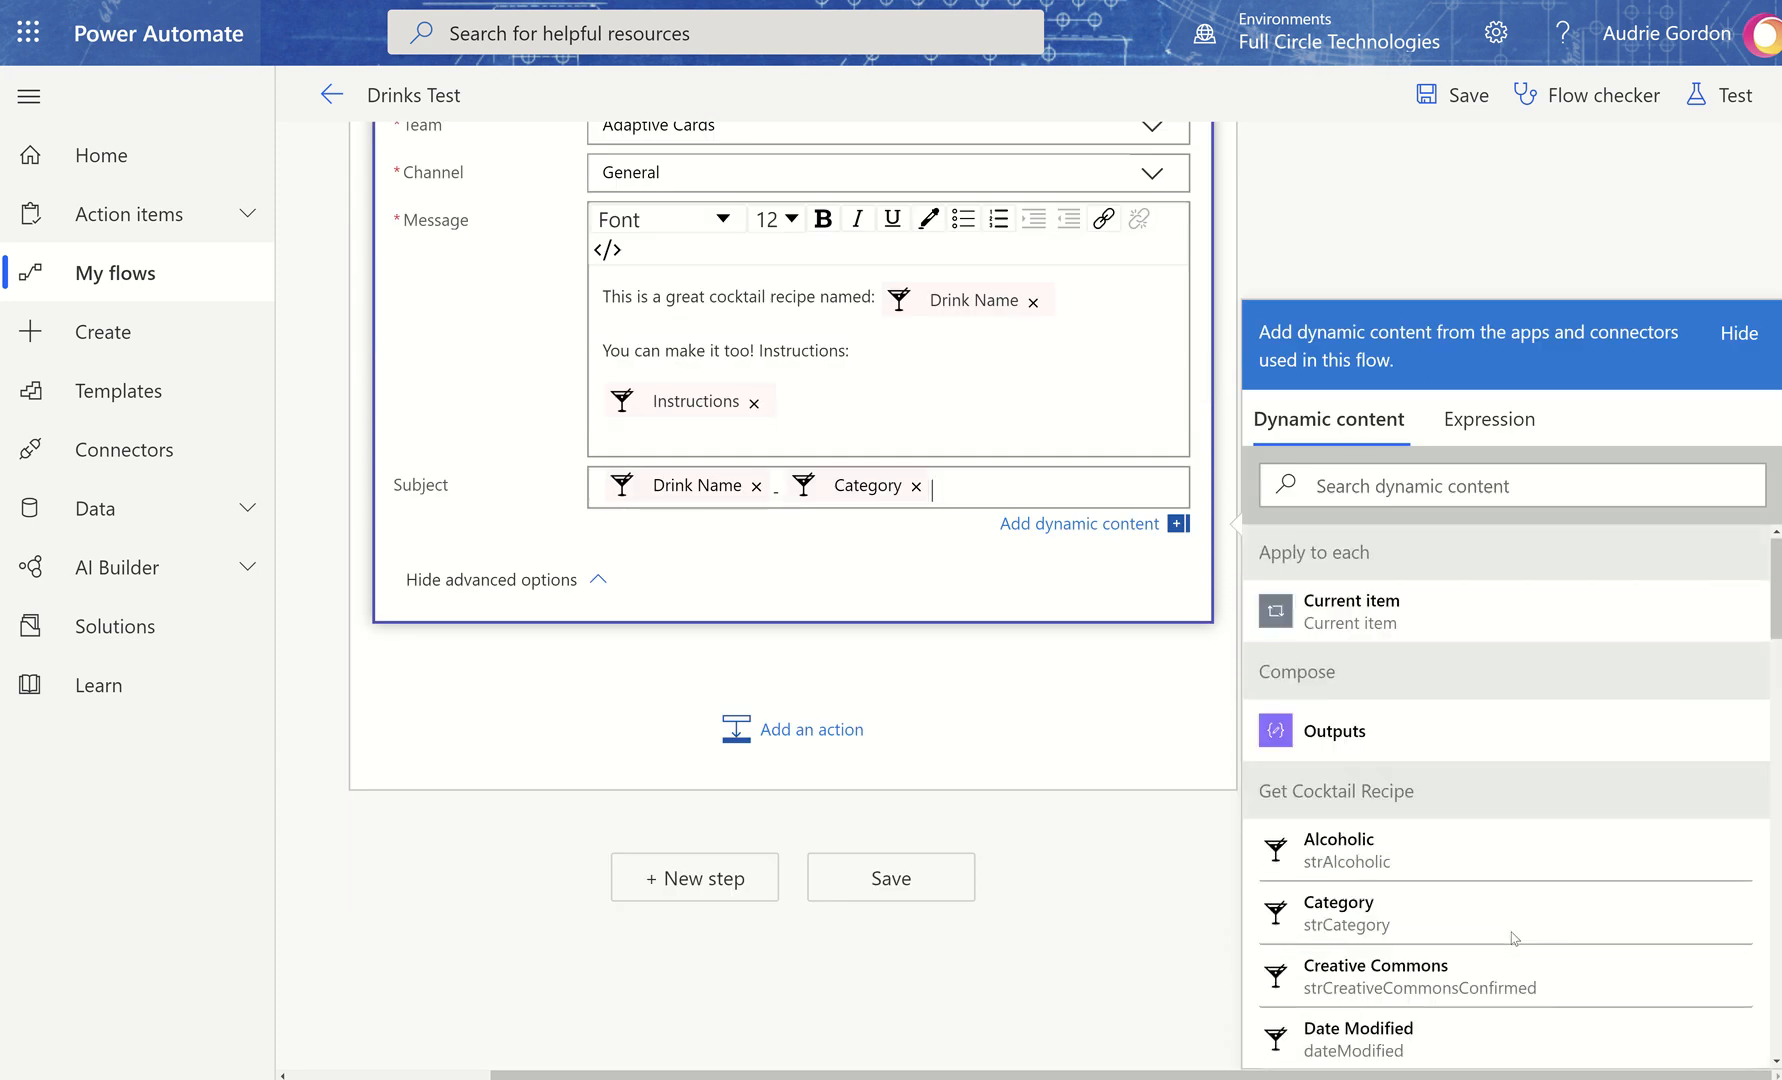
pyautogui.scroll(-1, 1500, 900)
pyautogui.scroll(-12, 1424, 840)
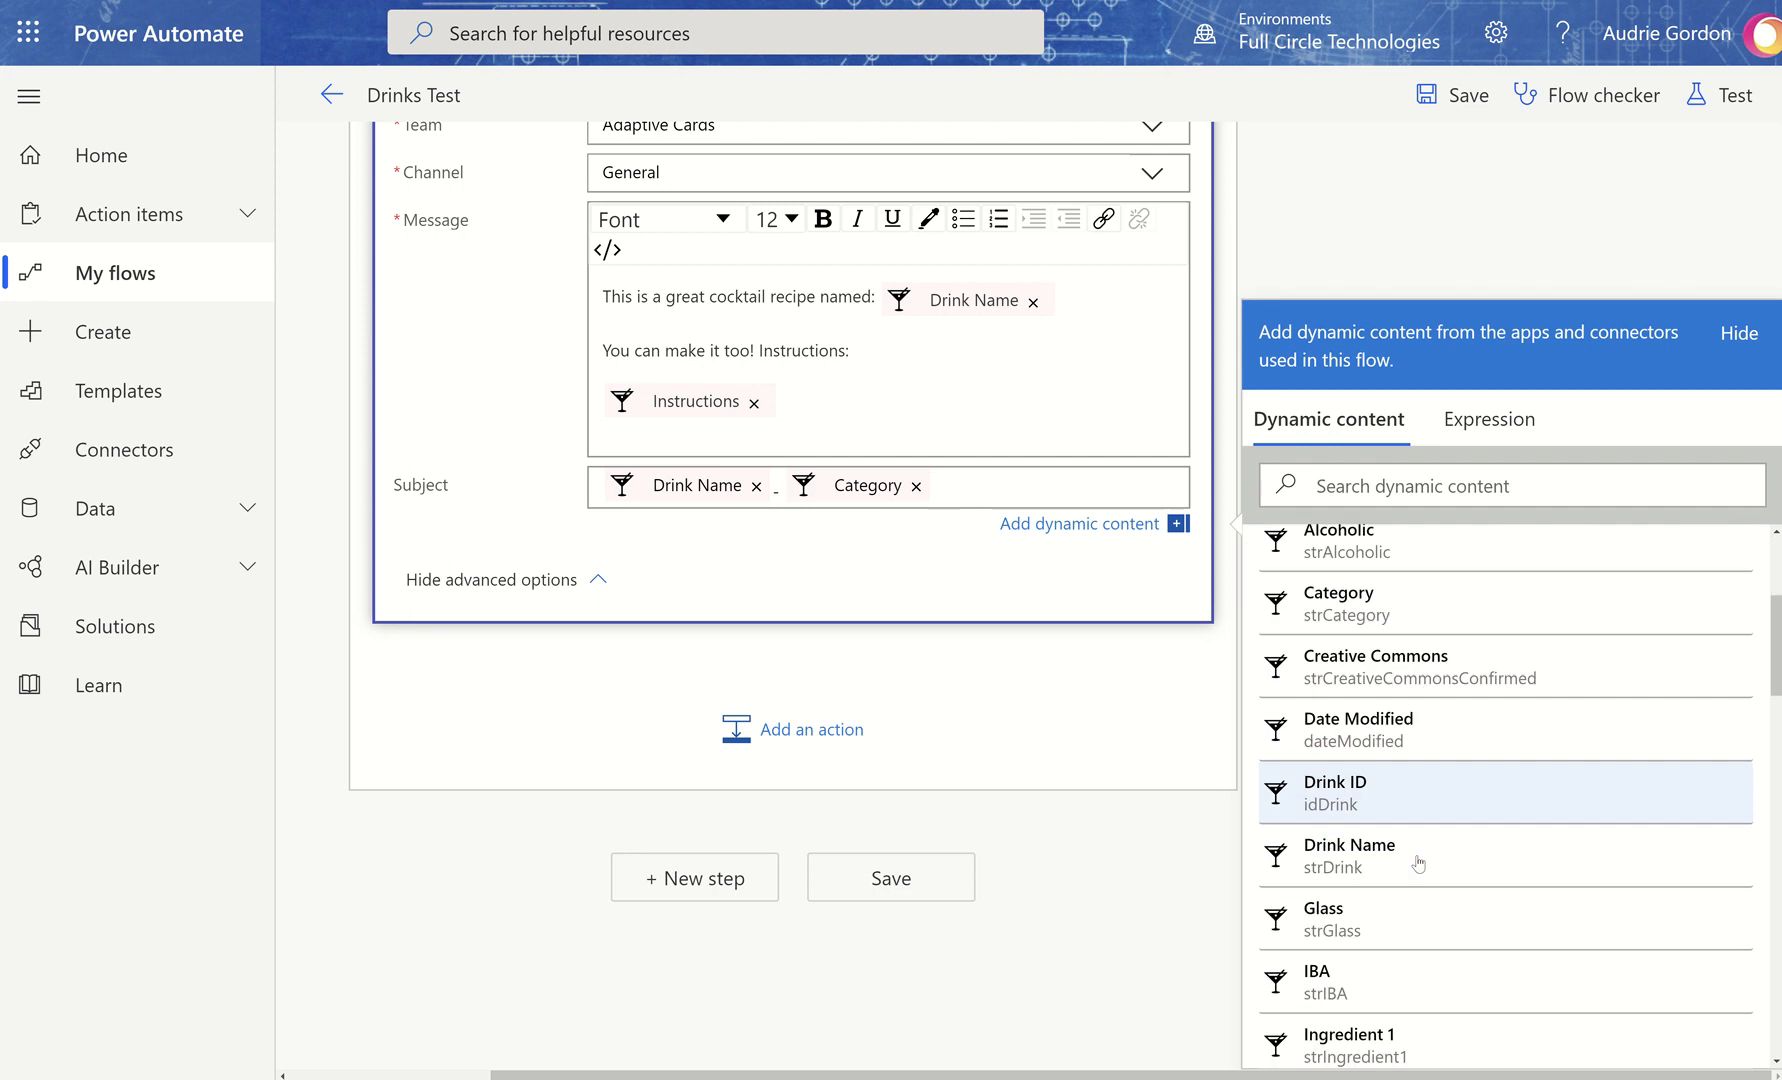
pyautogui.scroll(-4, 1440, 857)
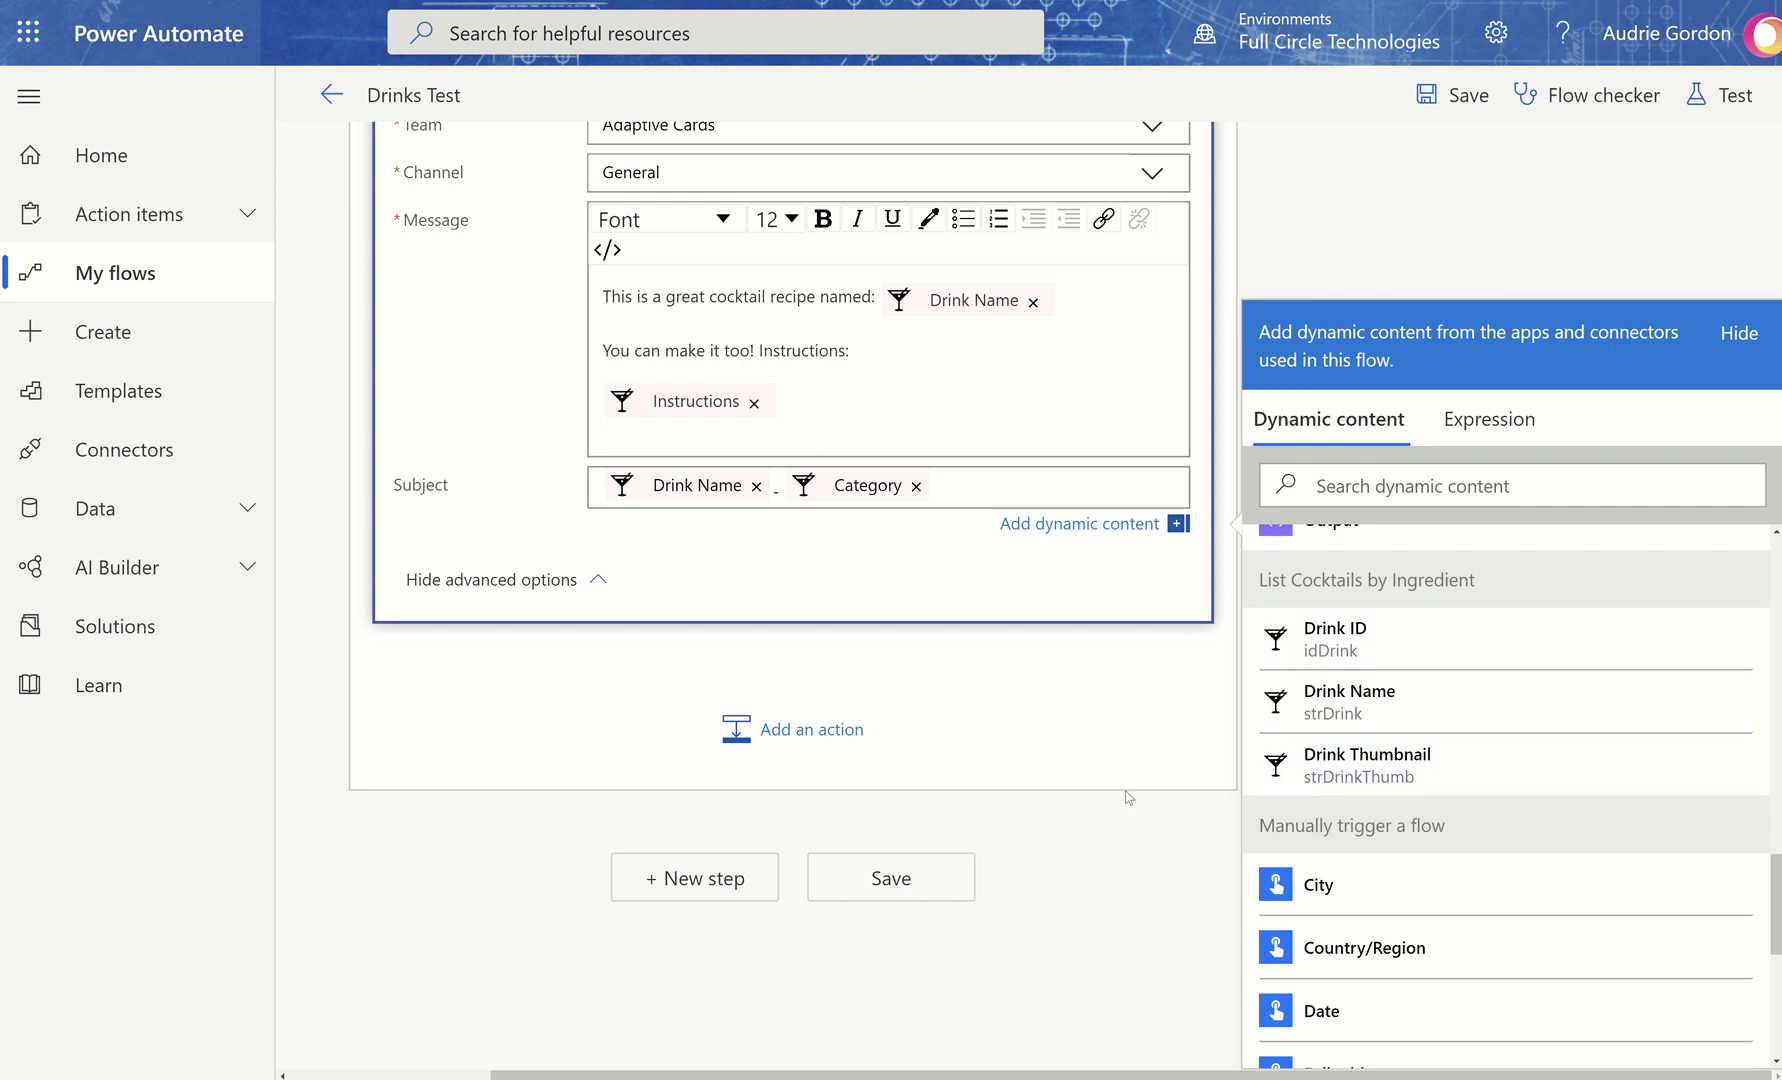
# Save the Drinks Test flow and run it as a manual test
pyautogui.scroll(8, 1129, 797)
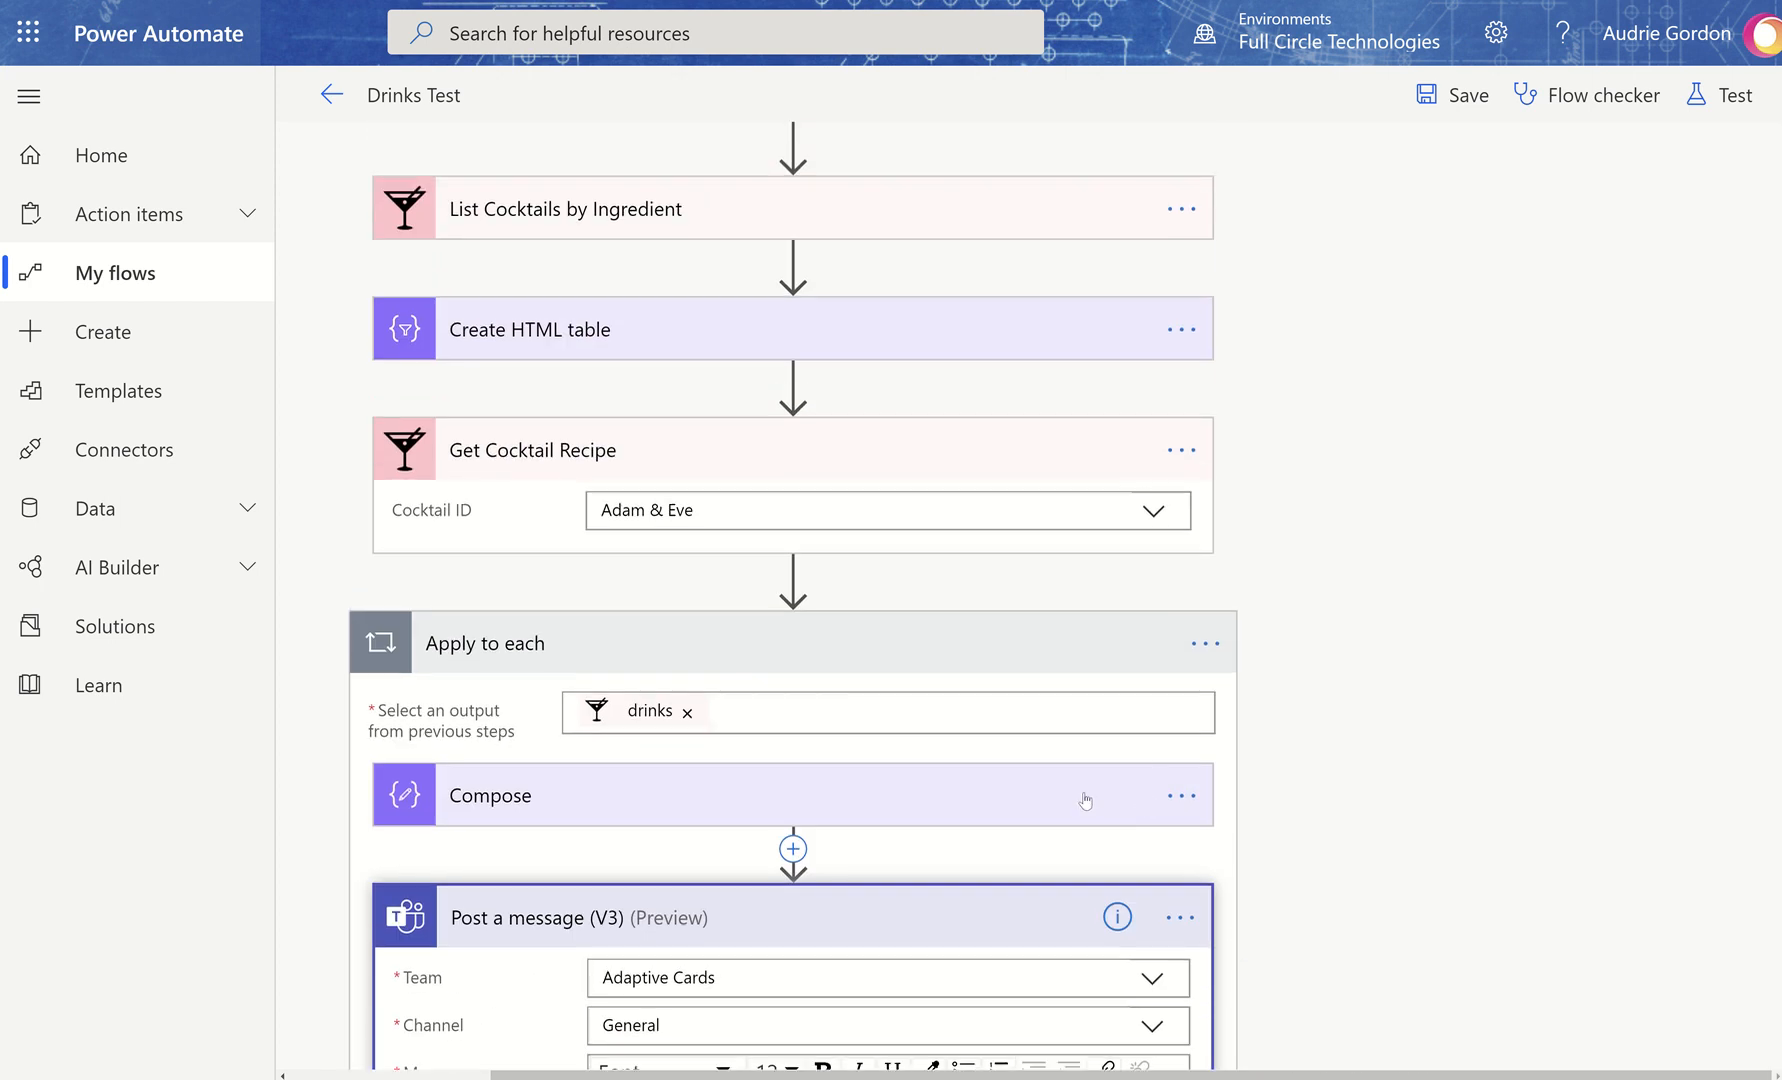
pyautogui.scroll(-6, 1353, 661)
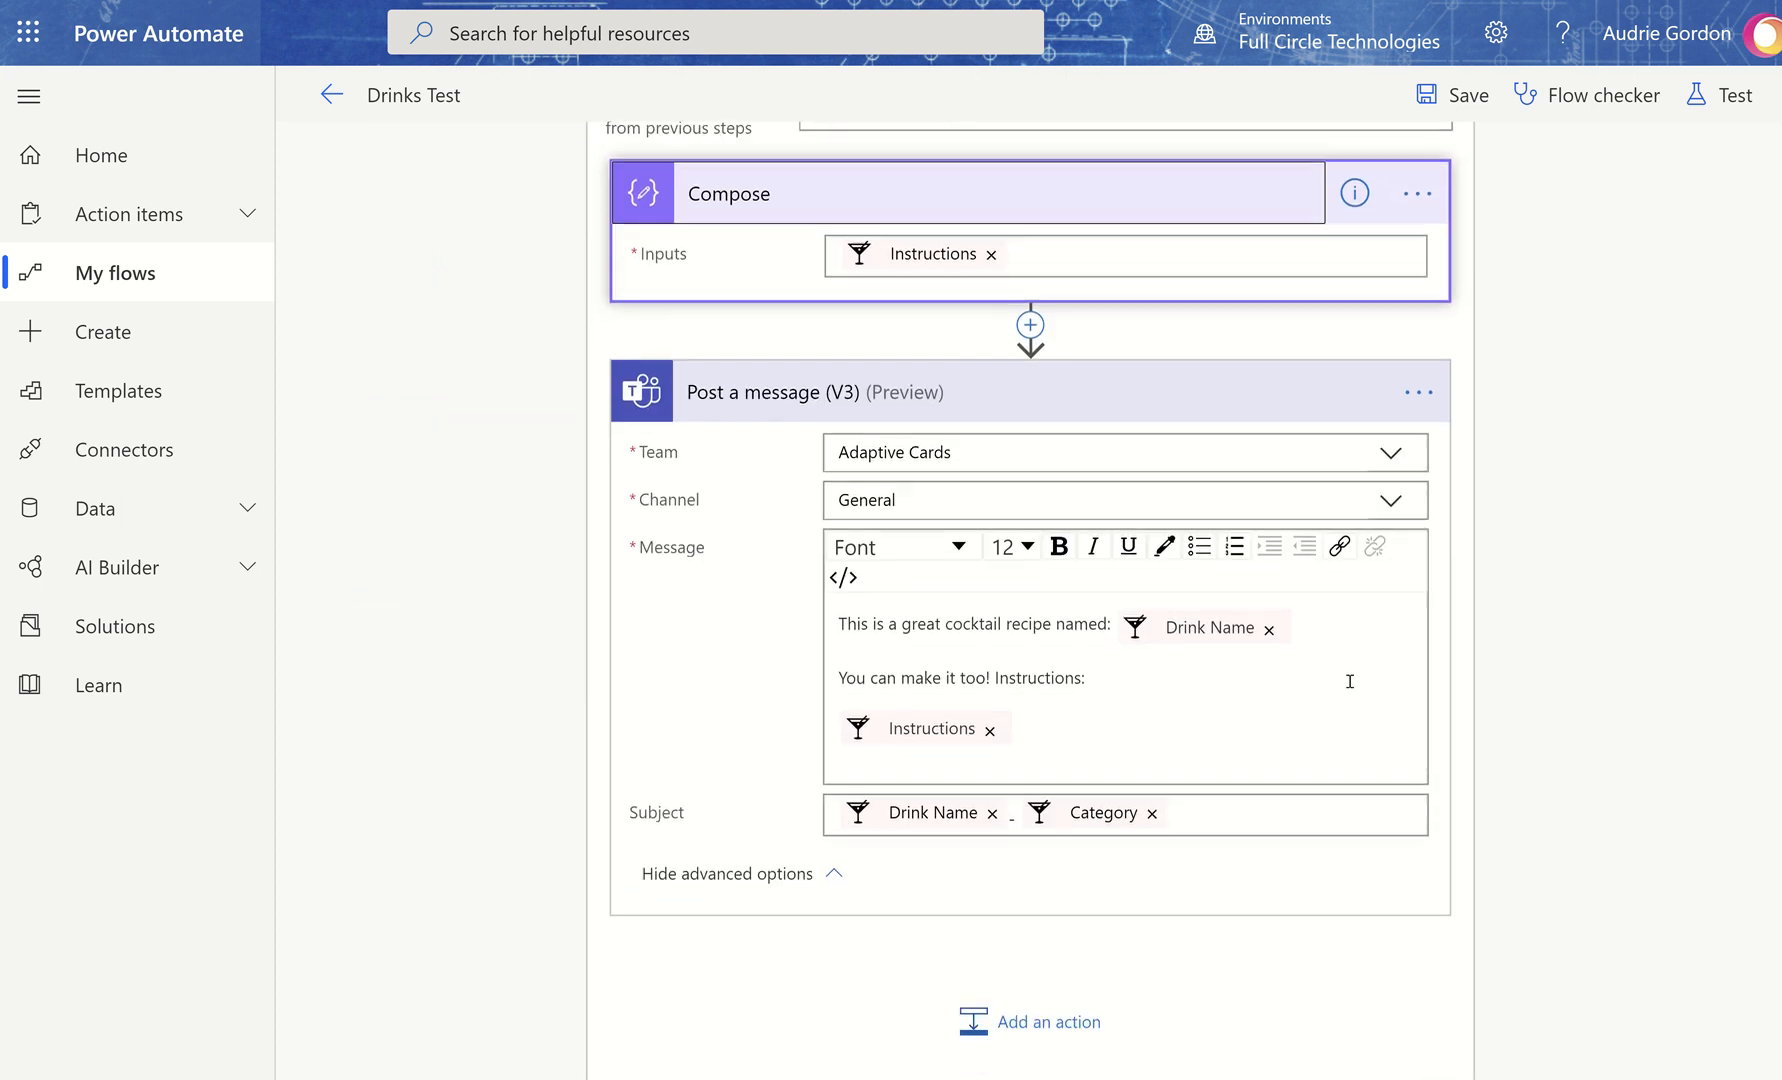
pyautogui.scroll(7, 1350, 681)
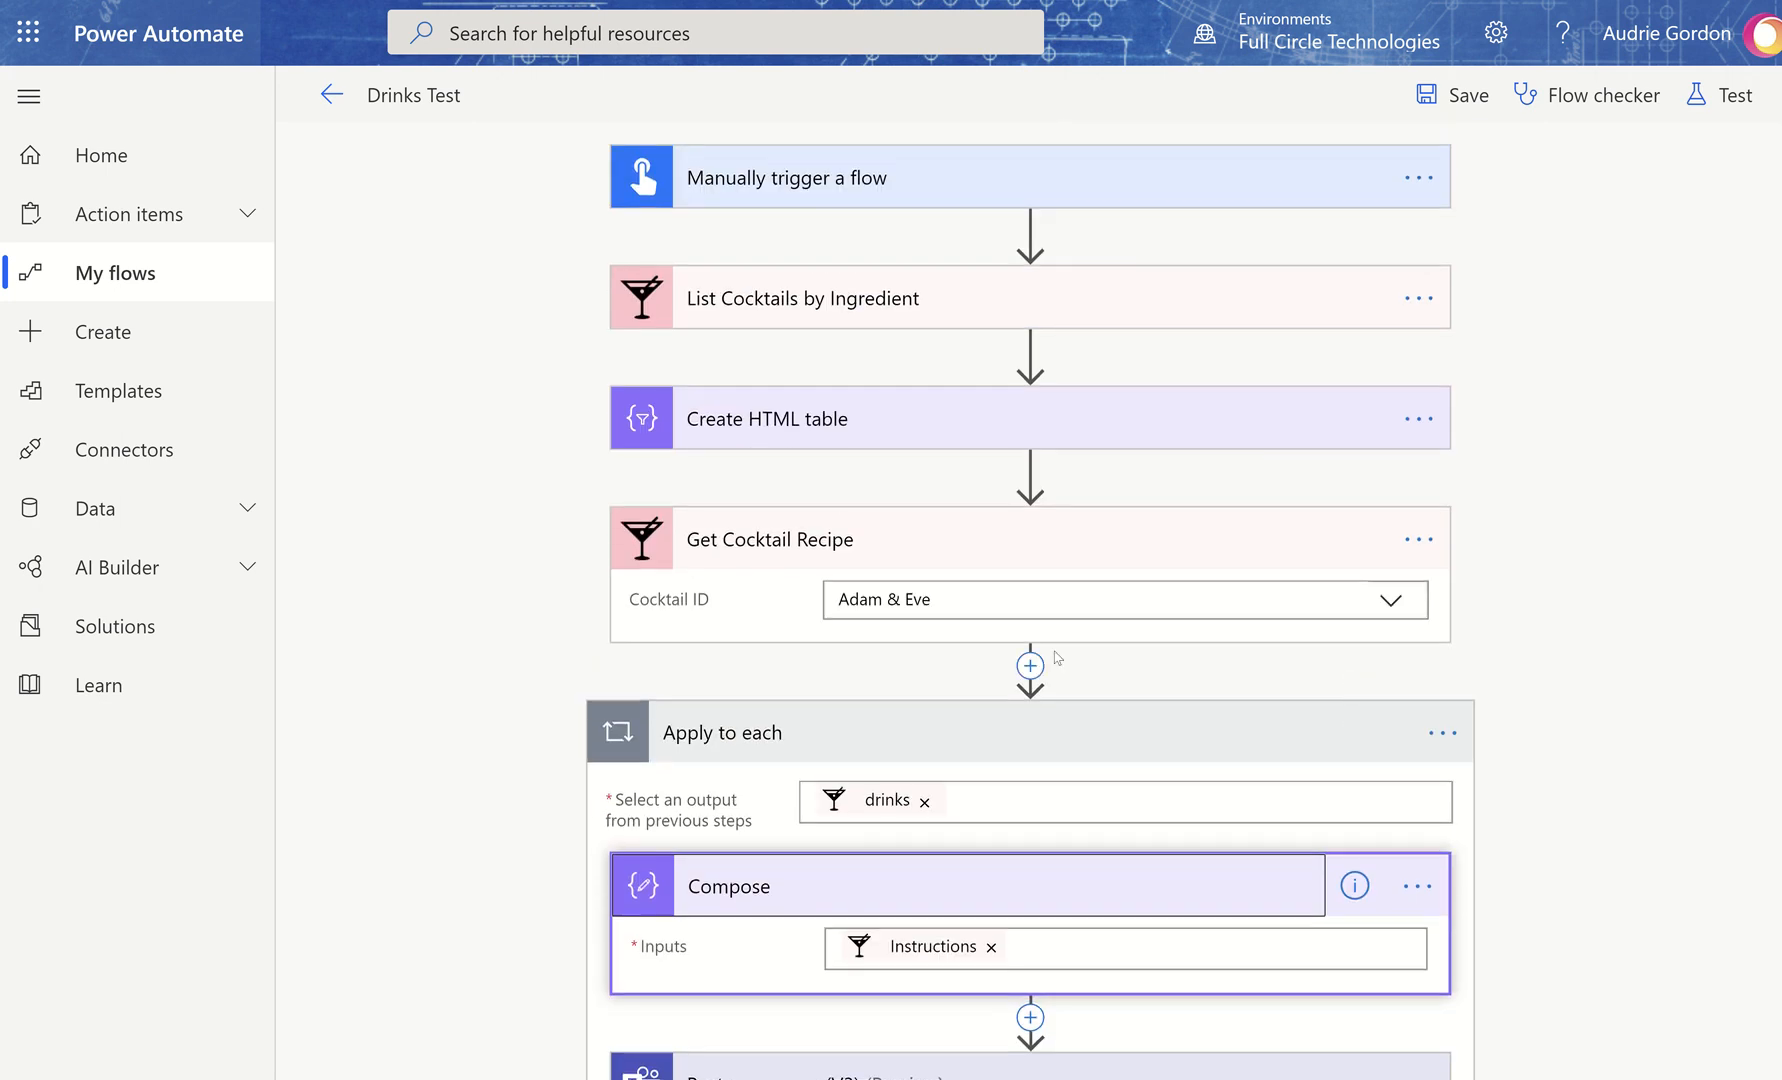
pyautogui.click(1720, 95)
pyautogui.click(1432, 162)
pyautogui.click(1451, 283)
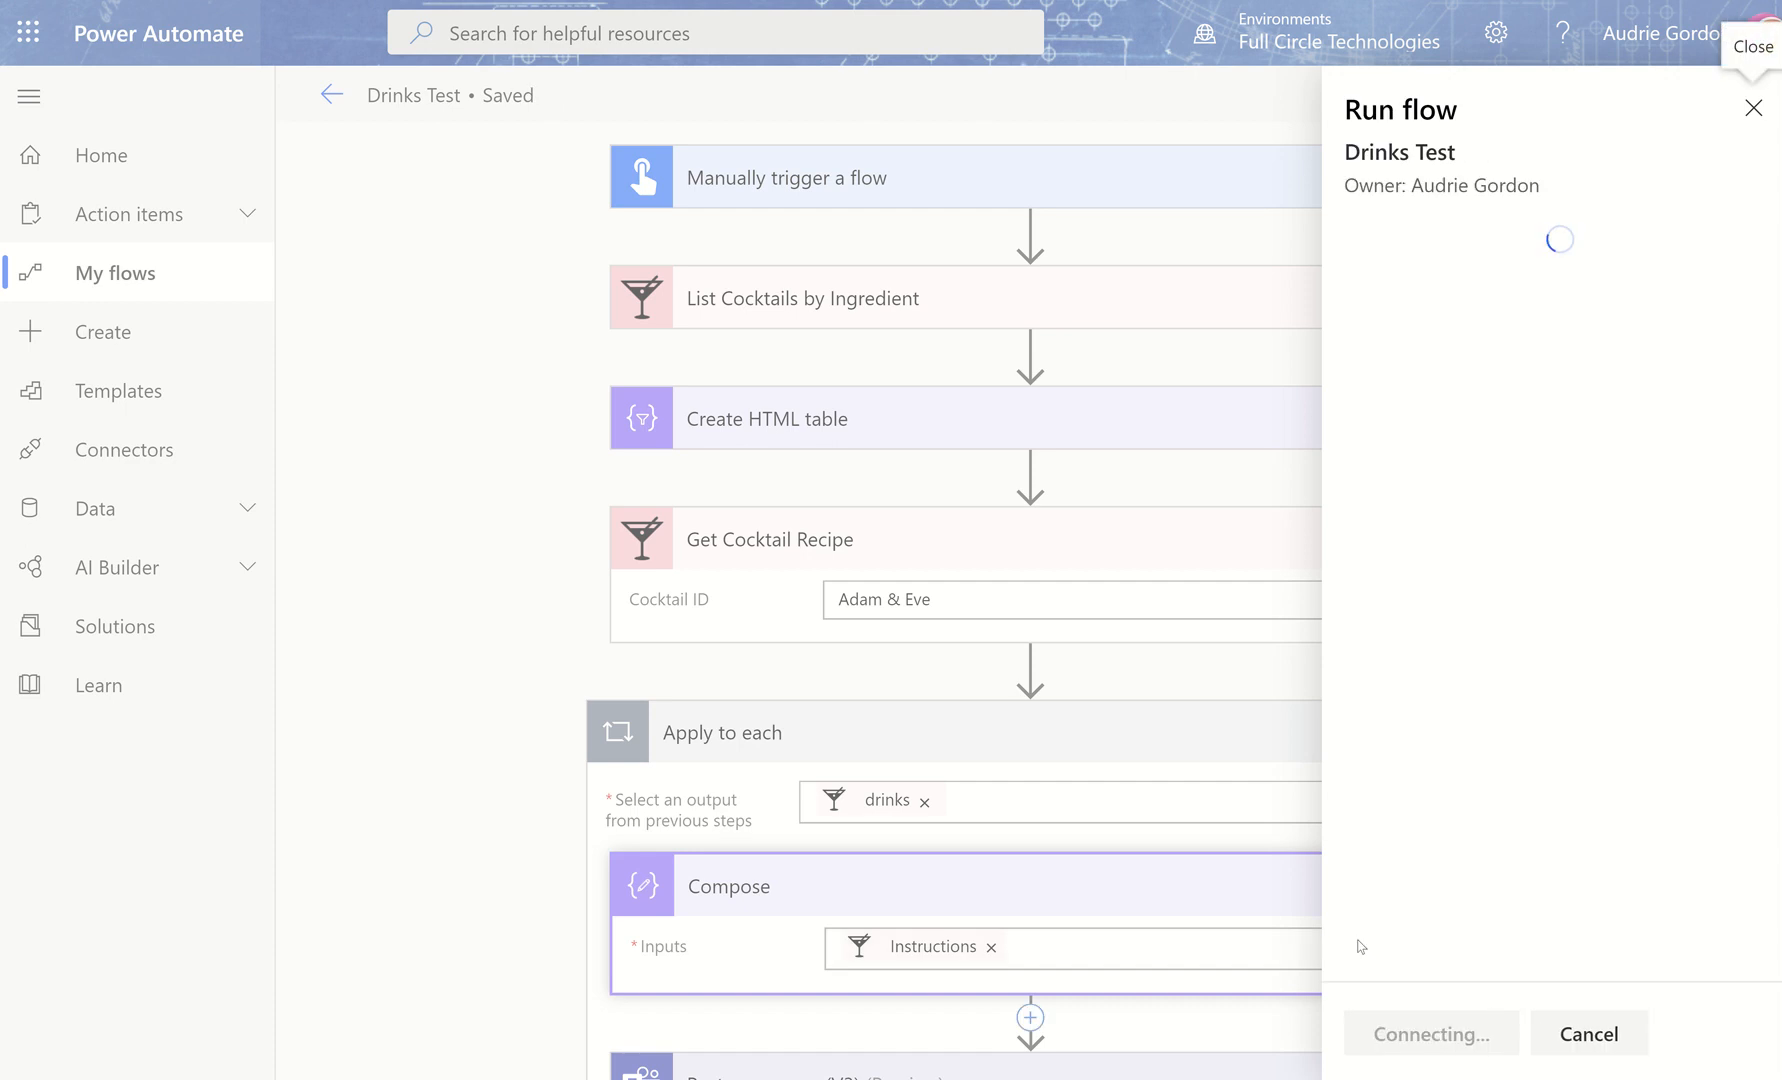
pyautogui.click(1412, 1033)
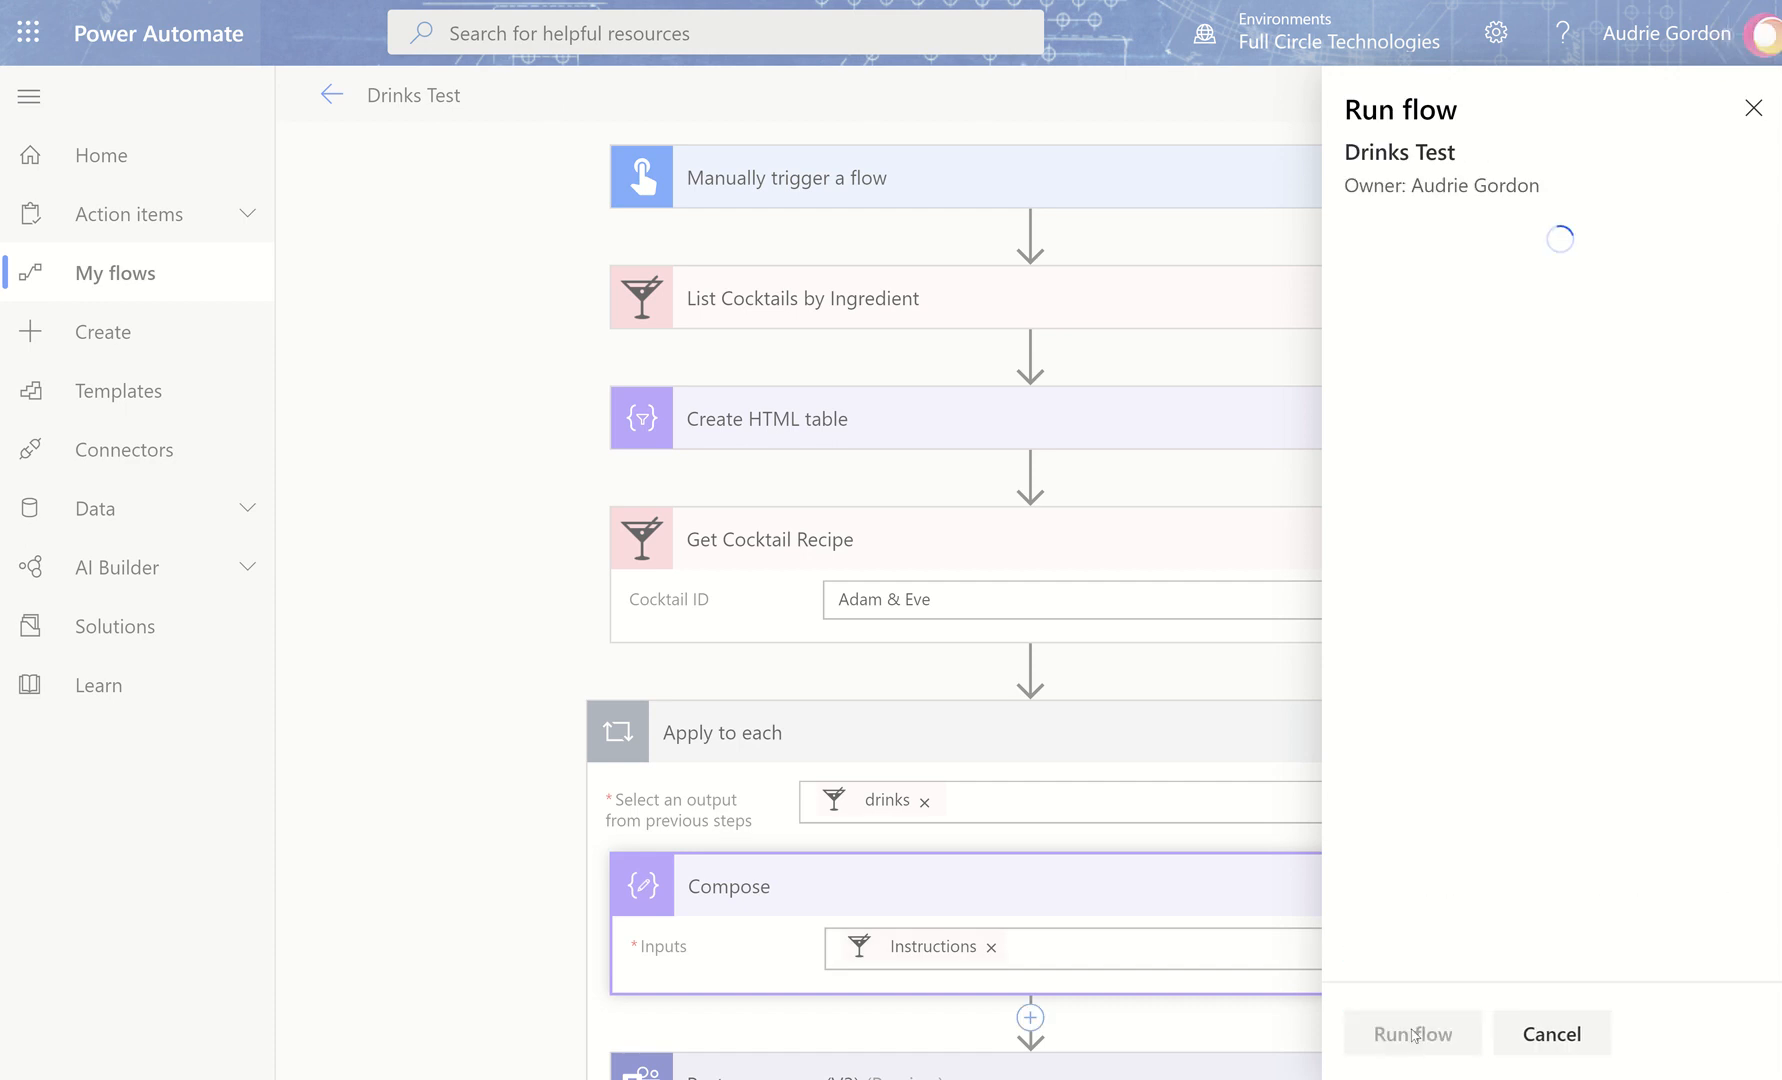
pyautogui.click(1410, 1035)
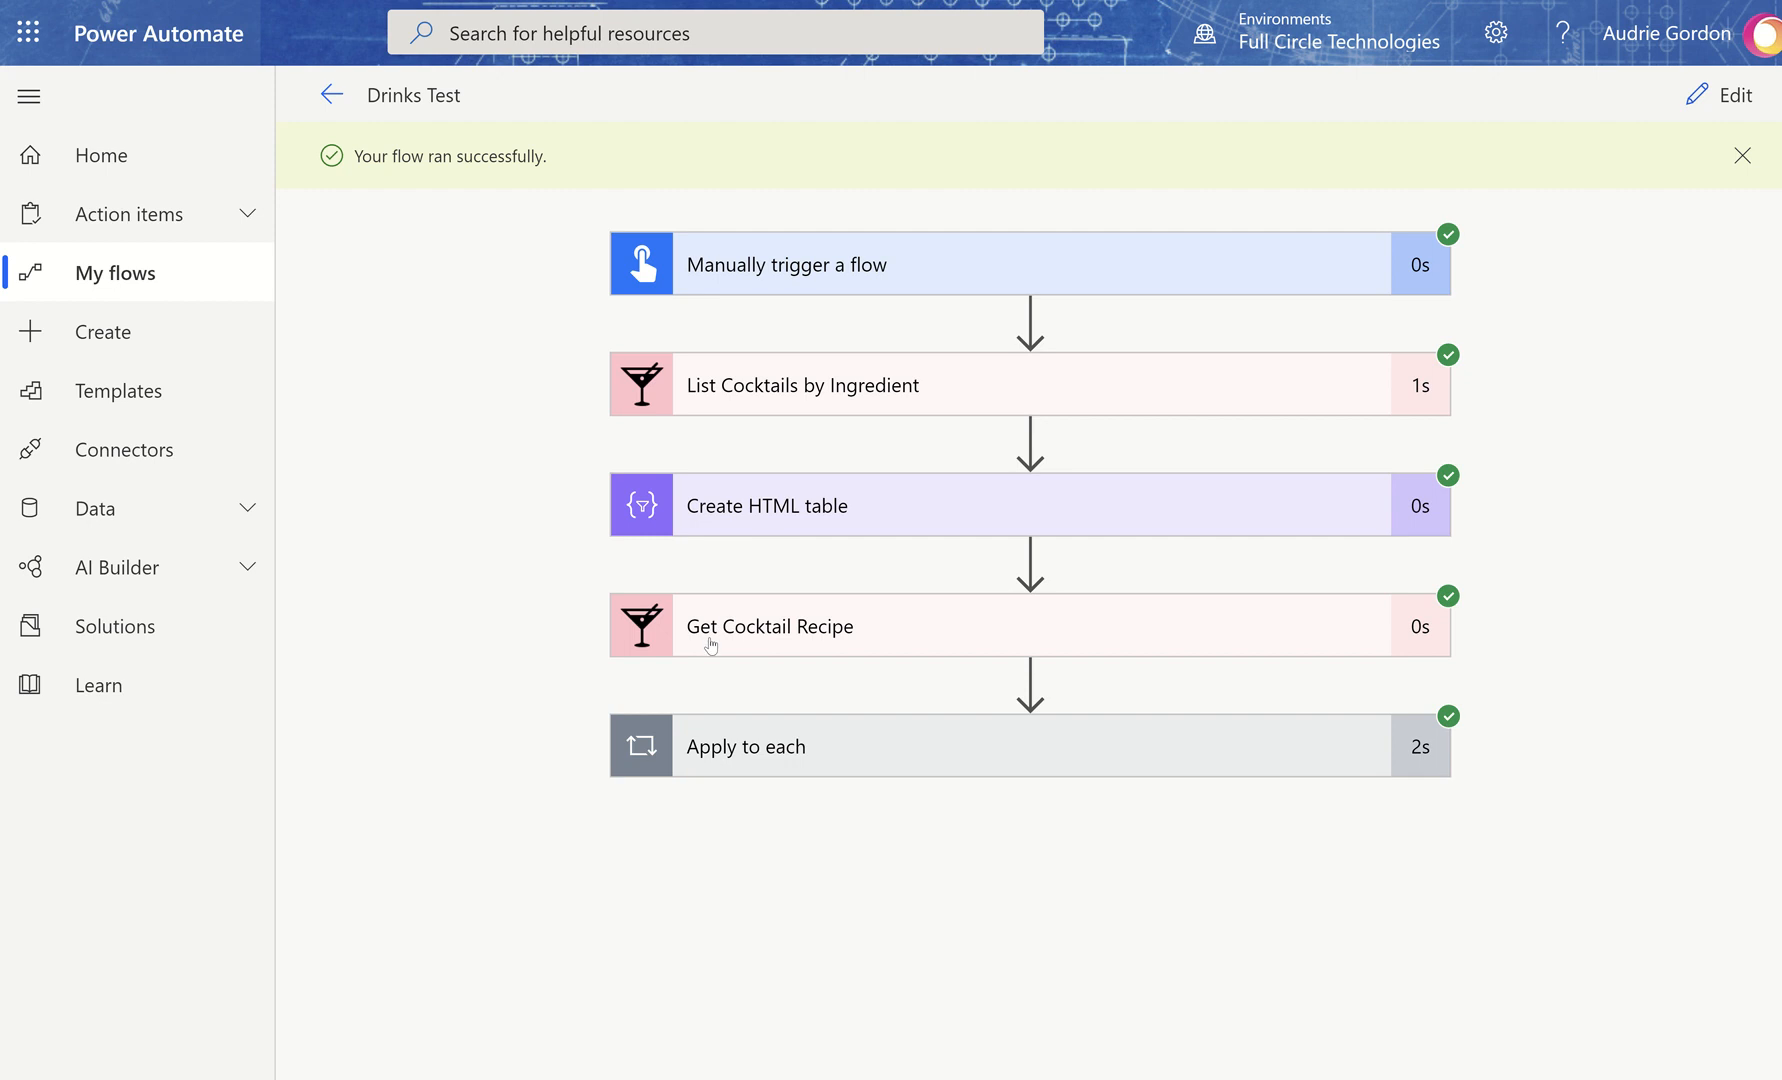
# Examine the inputs and outputs of the Post a message action inside Apply to each in the test run
pyautogui.click(785, 747)
pyautogui.scroll(-1, 814, 841)
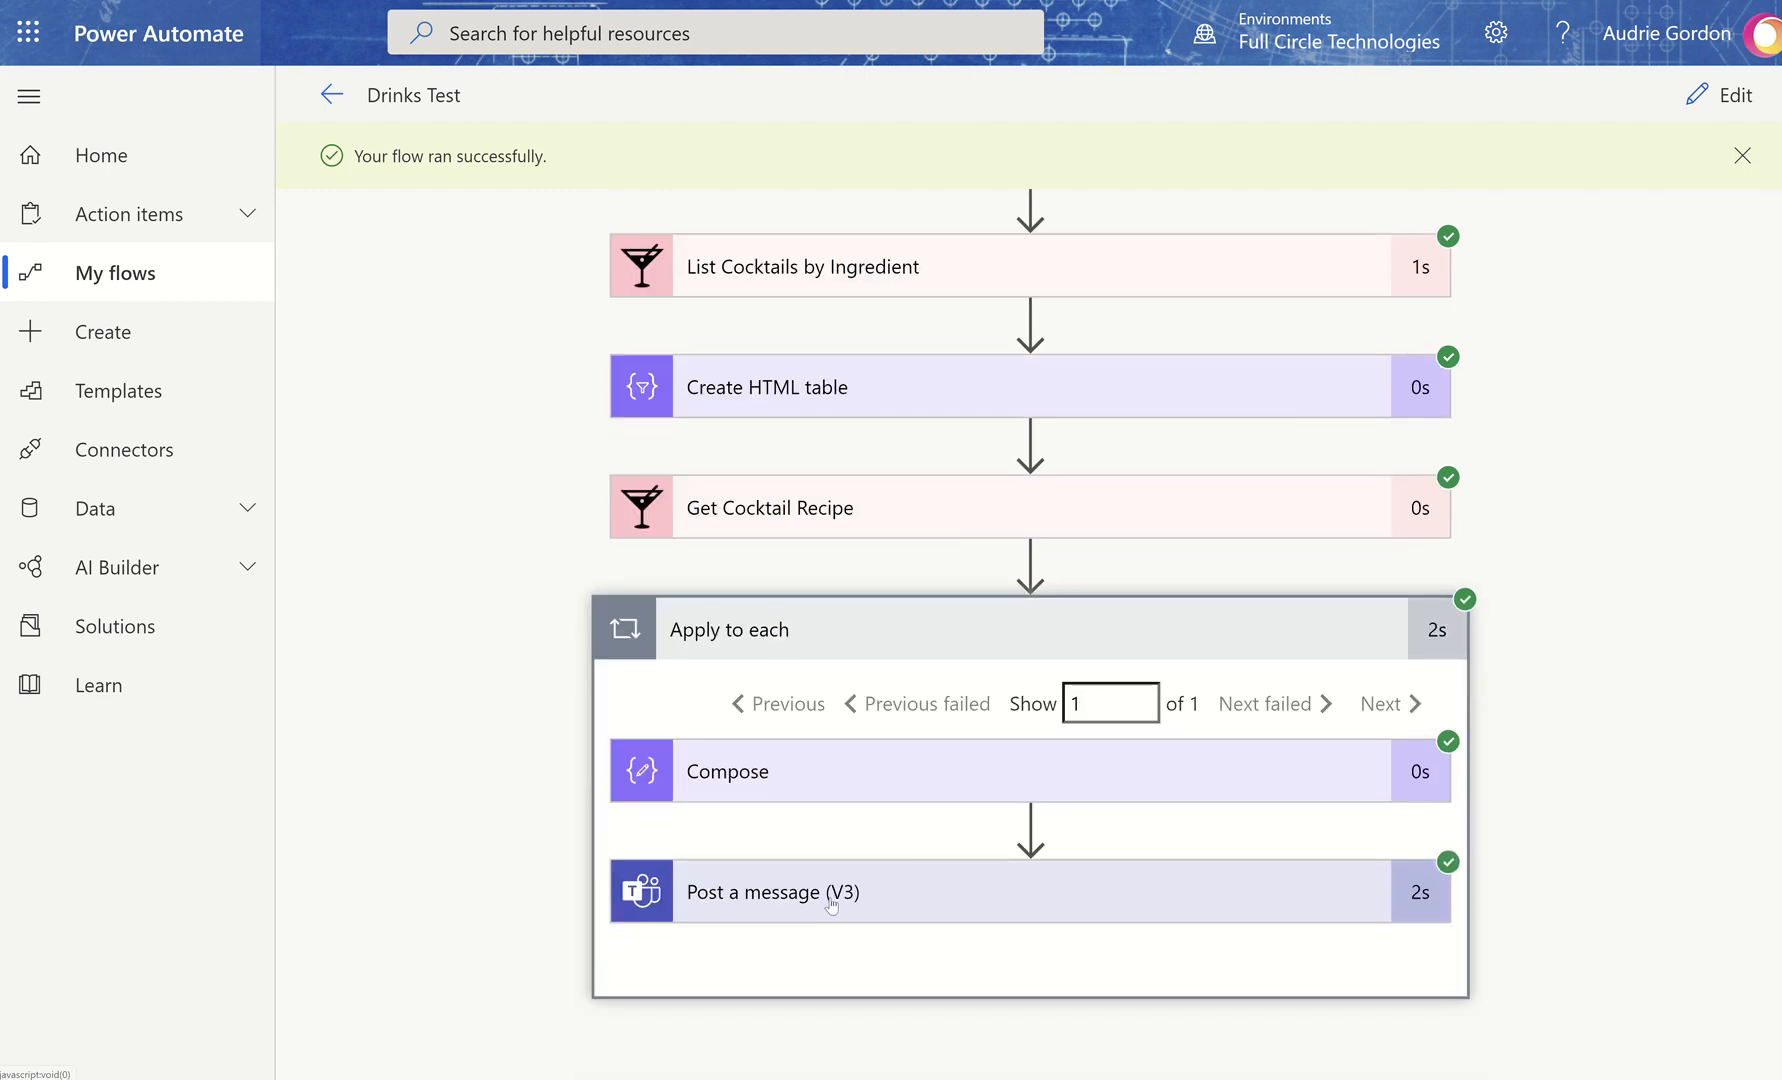
pyautogui.click(831, 893)
pyautogui.scroll(-5, 907, 848)
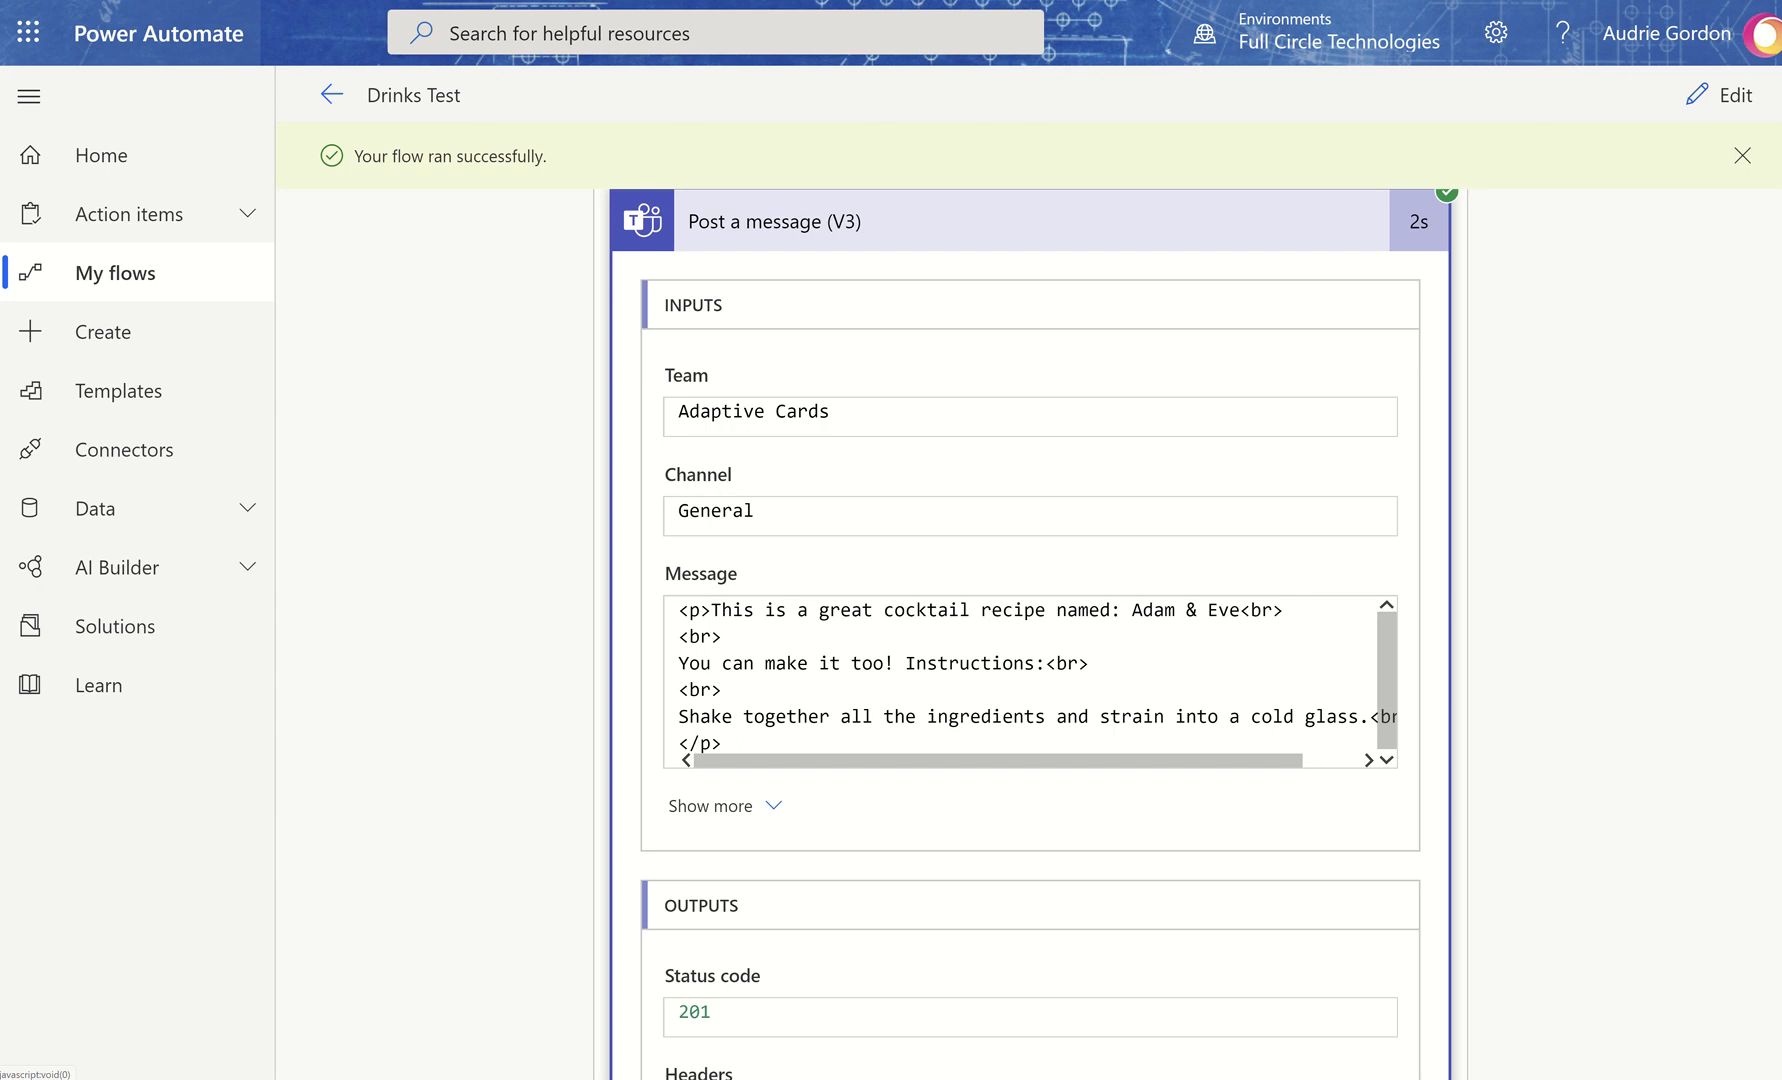
# Open Microsoft Teams in a new tab and check the posted cocktail message in the General channel of Adaptive Cards
pyautogui.rightClick(29, 38)
pyautogui.click(28, 40)
pyautogui.click(29, 38)
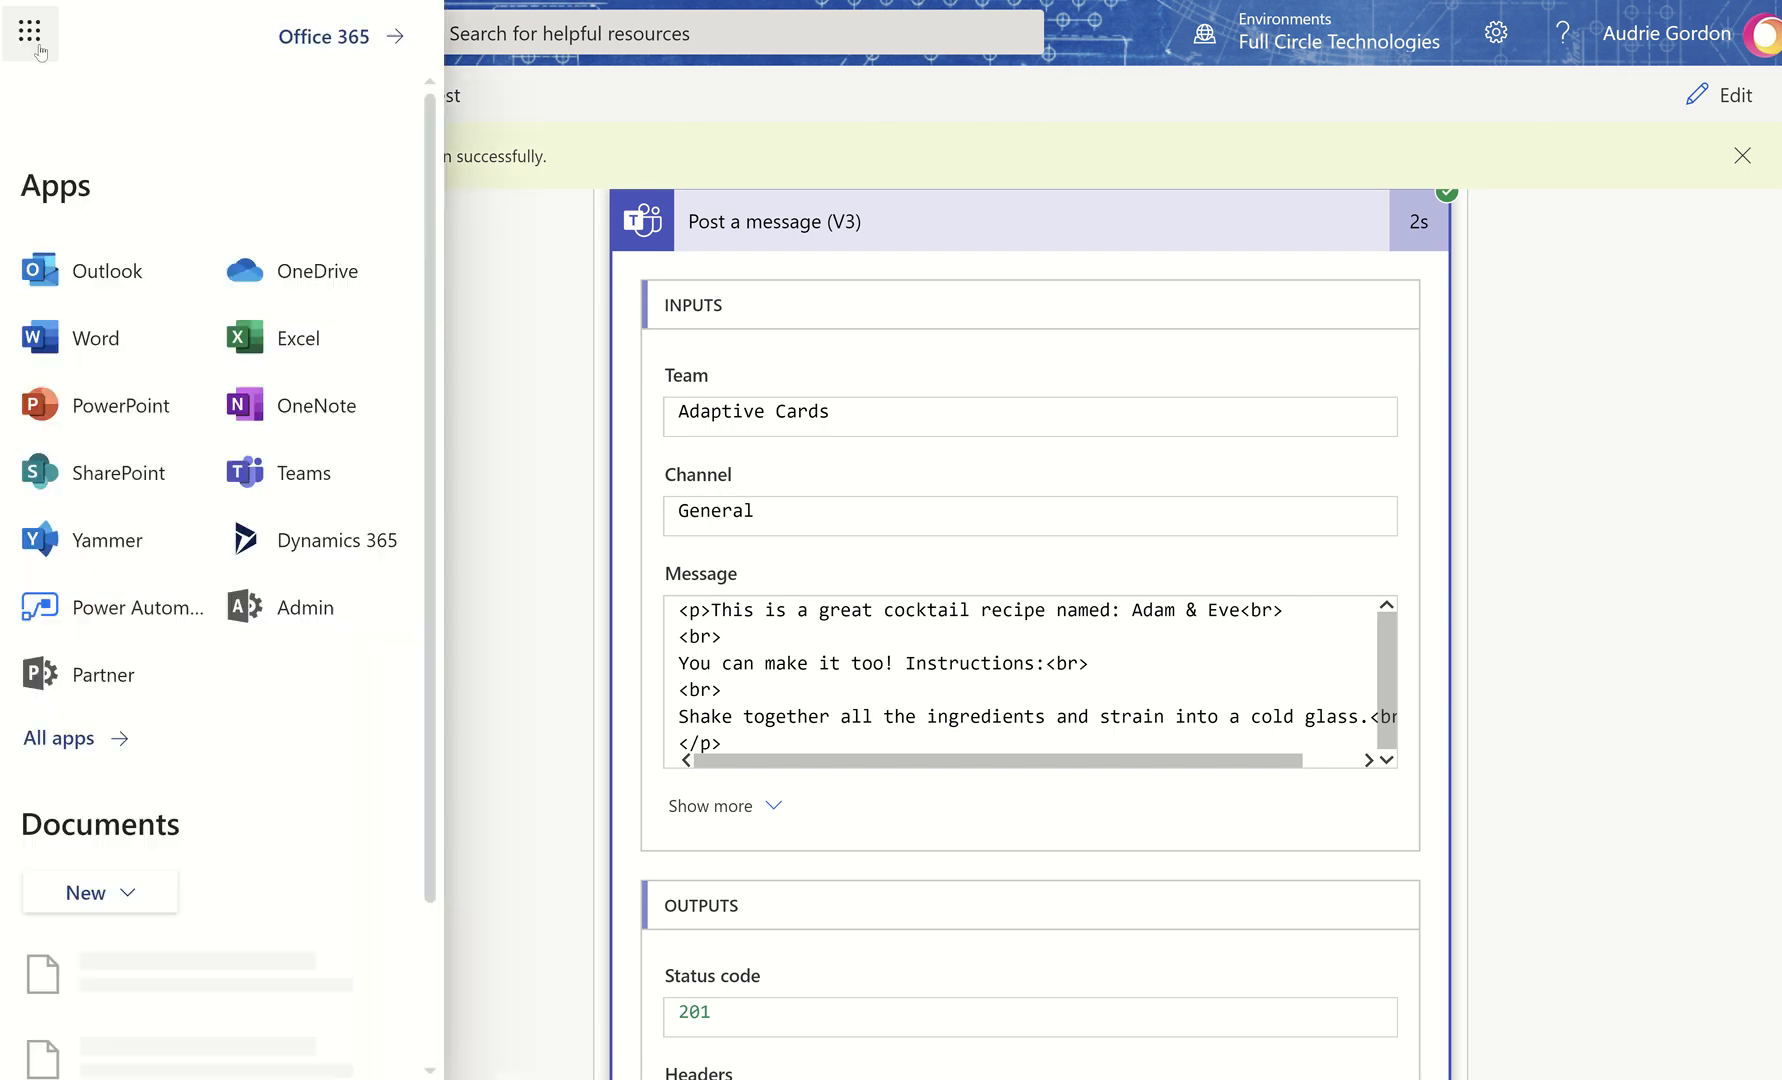
pyautogui.click(397, 470)
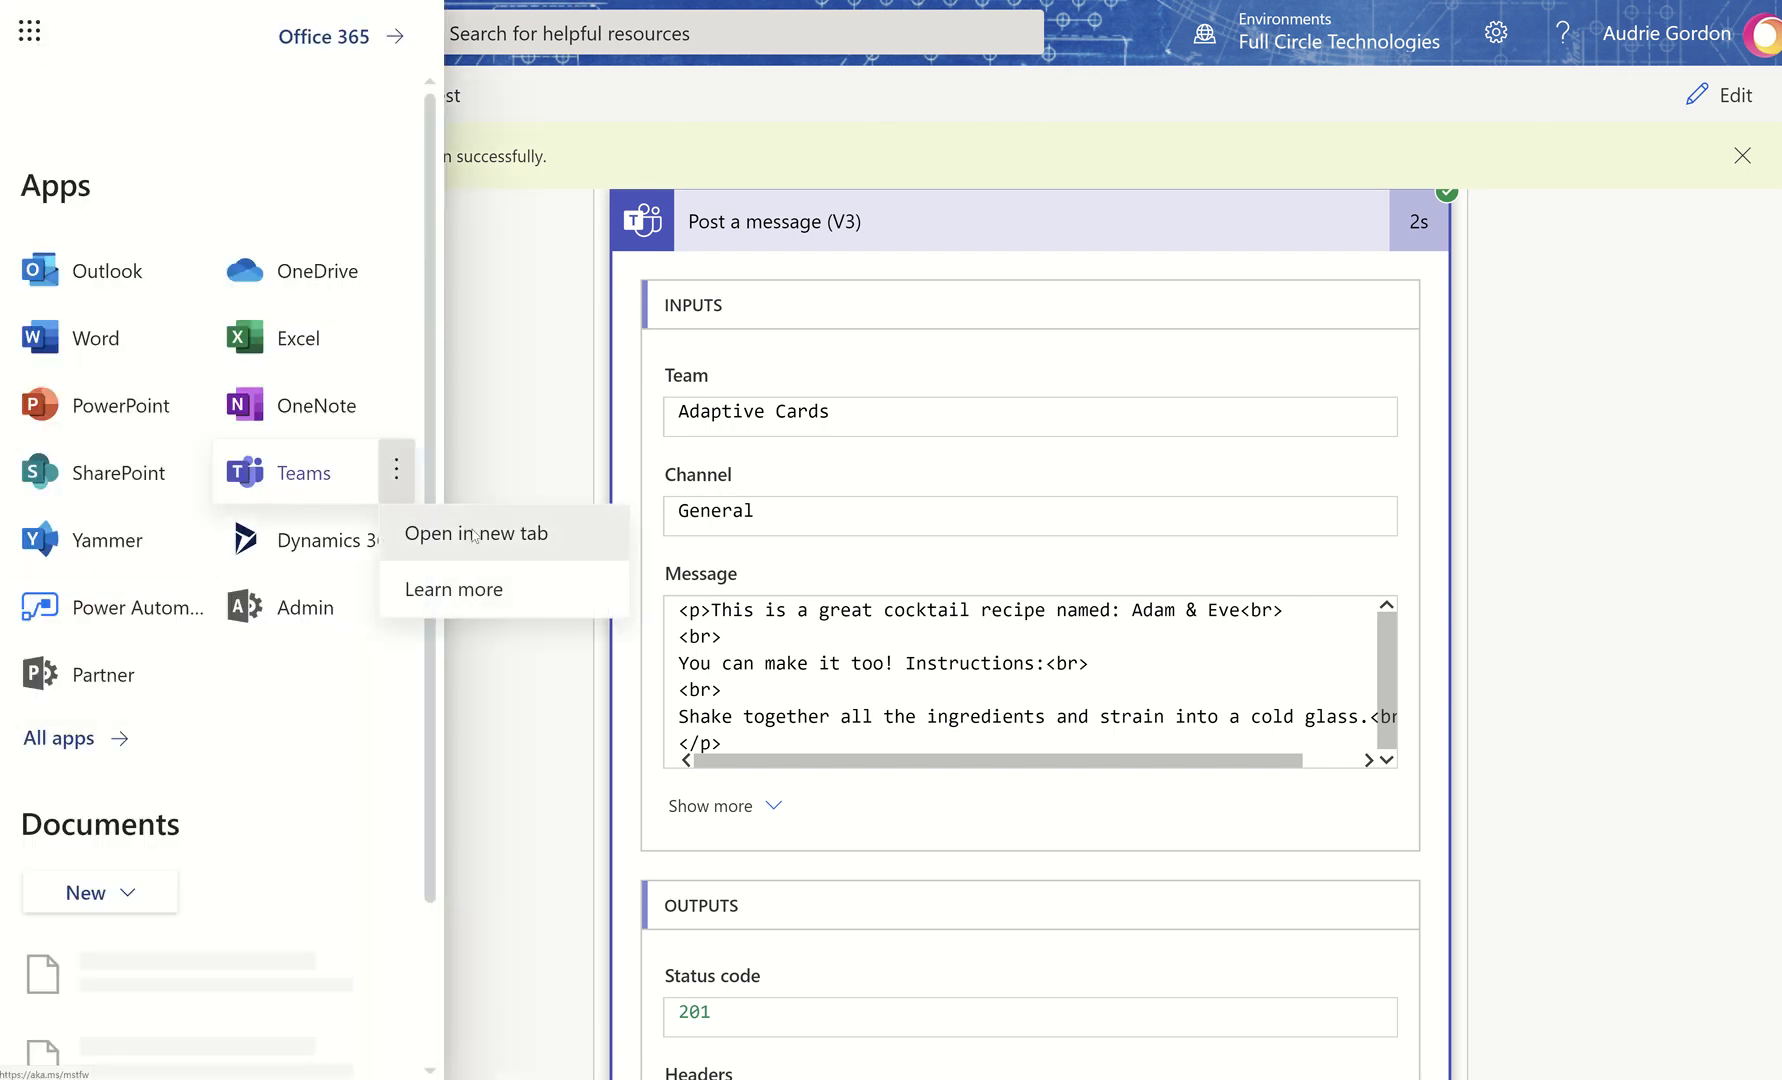
pyautogui.click(472, 535)
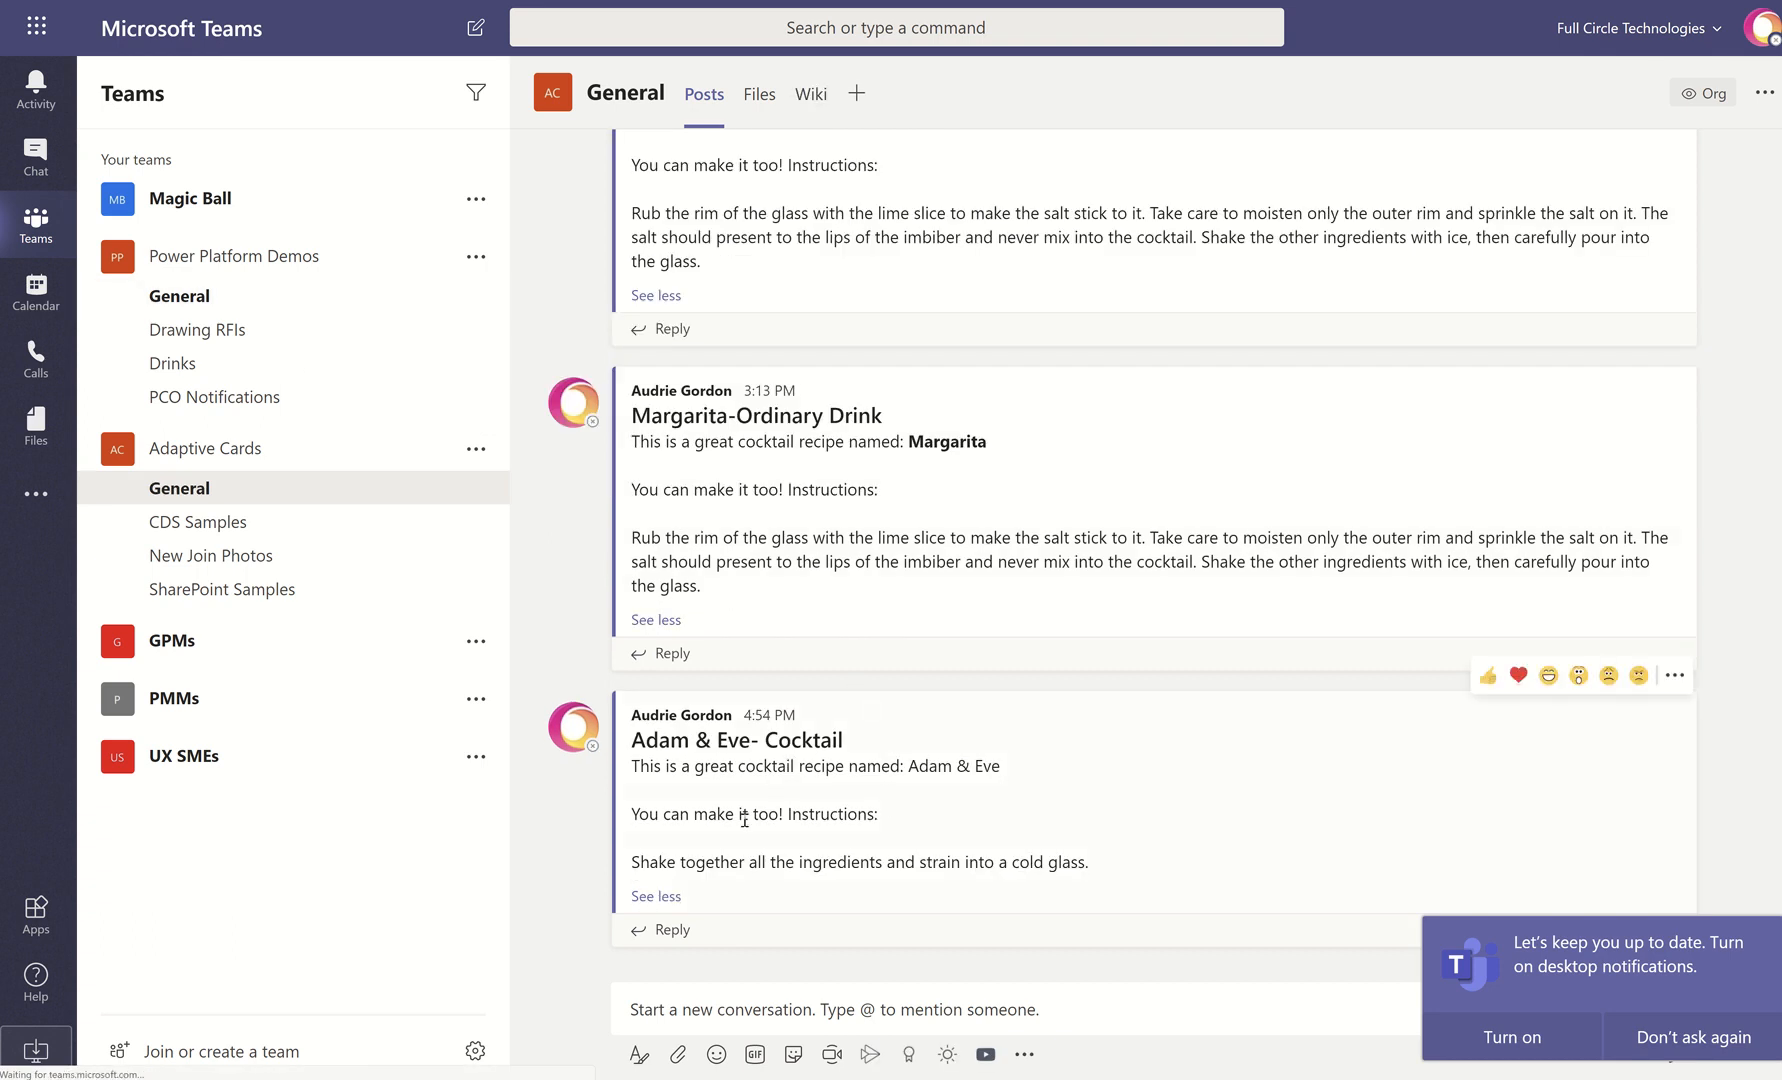
pyautogui.moveTo(662, 860); pyautogui.dragTo(1198, 870)
pyautogui.click(1262, 835)
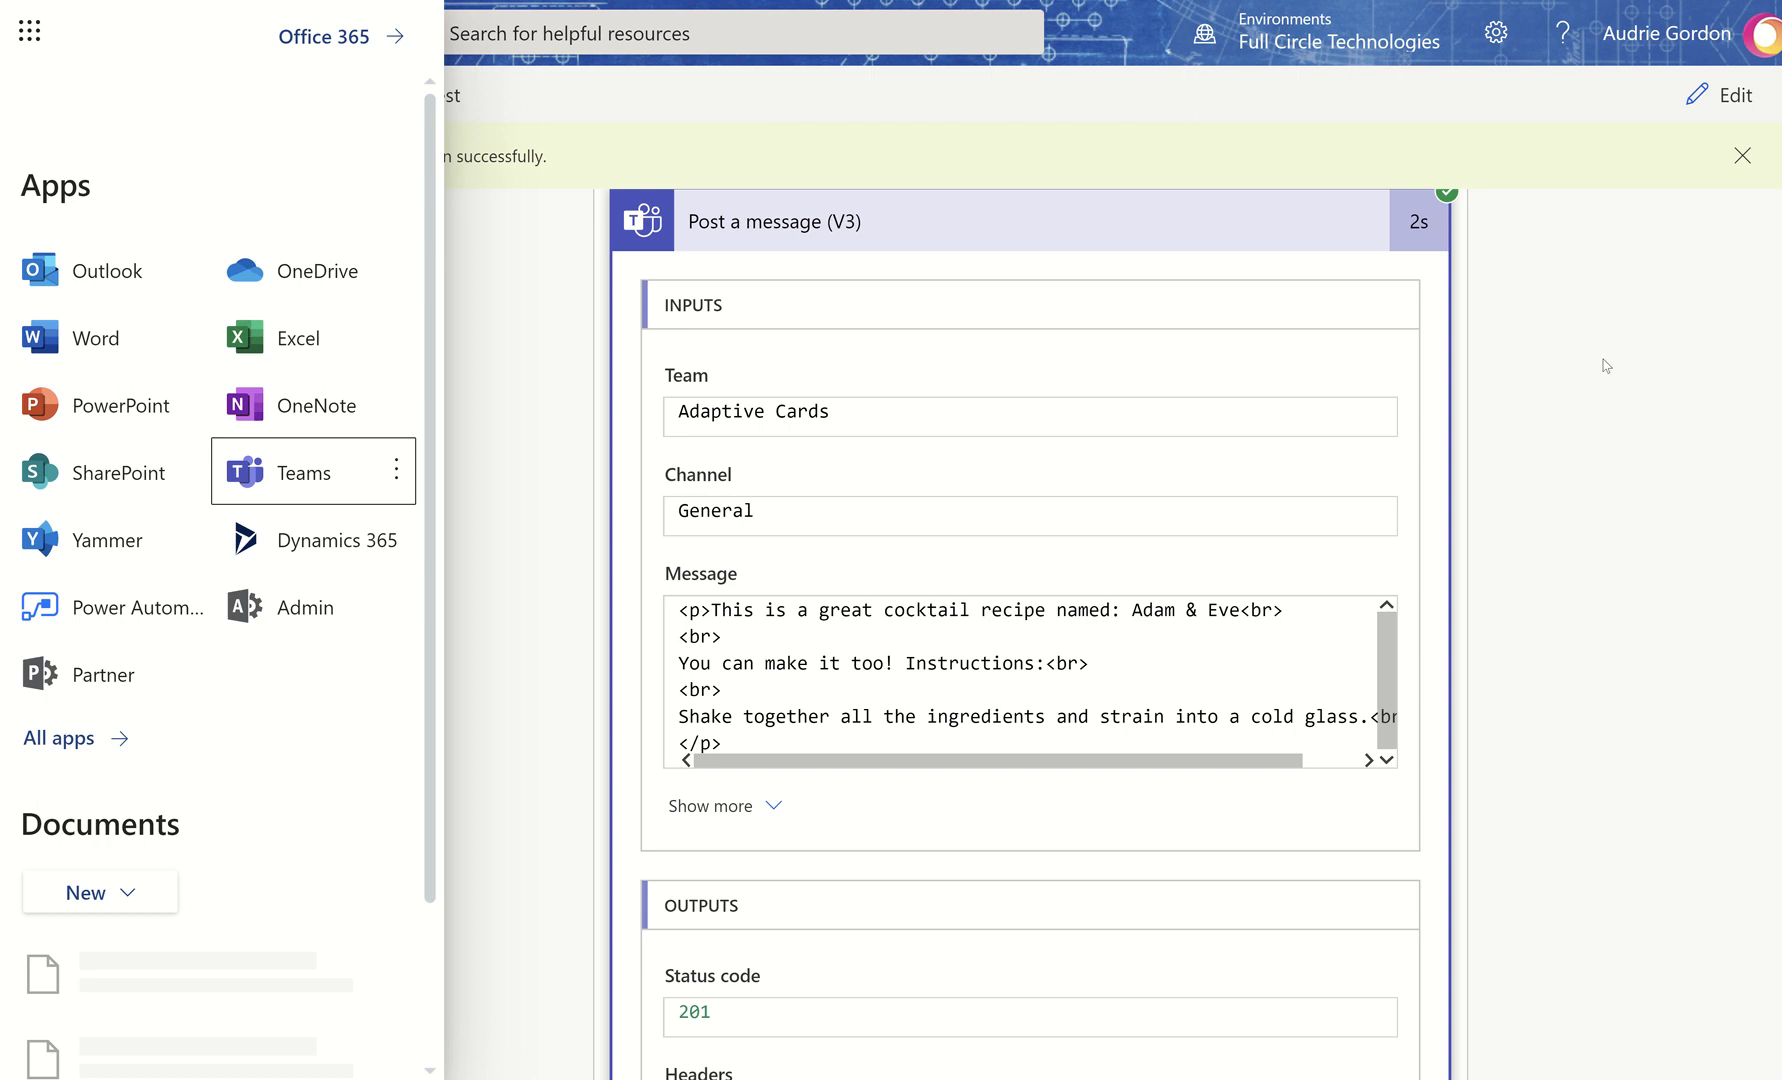
# Return to Power Automate, reopen the Drinks Test flow for editing and expand the List Cocktails by Ingredient action
pyautogui.click(1630, 318)
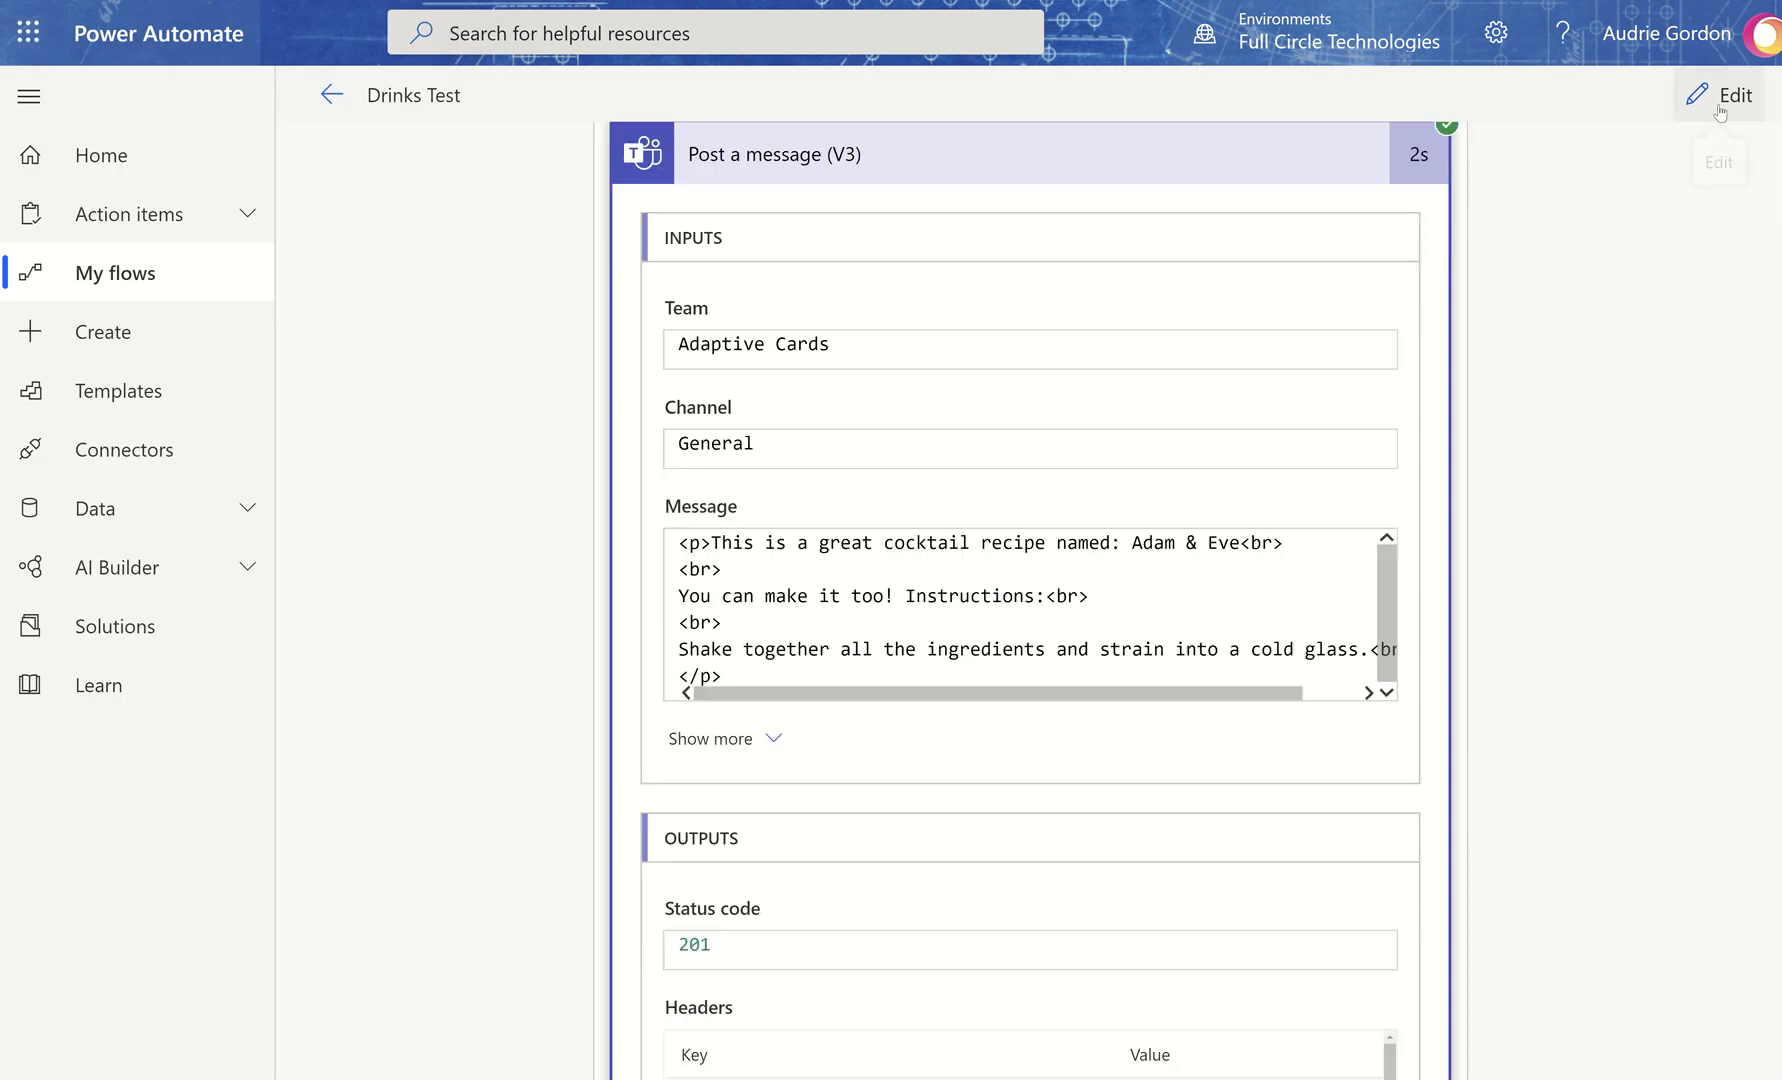
pyautogui.click(1719, 106)
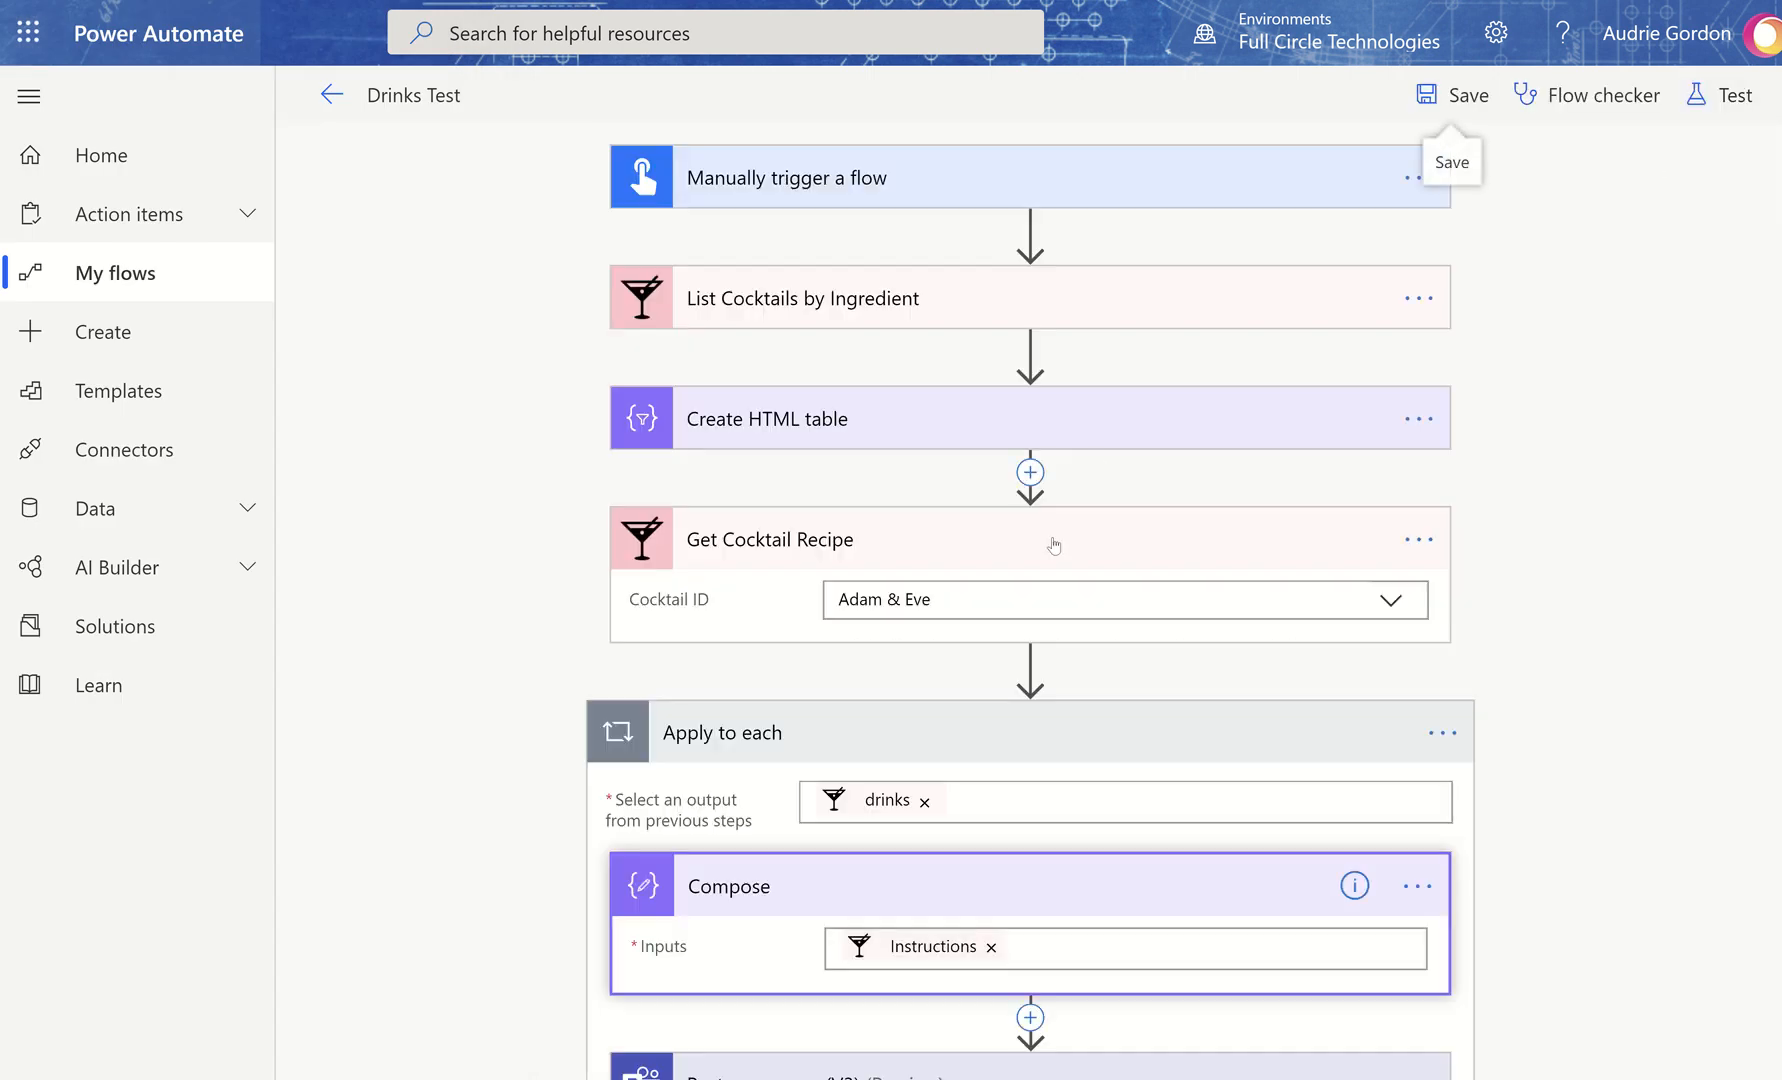
pyautogui.click(1104, 287)
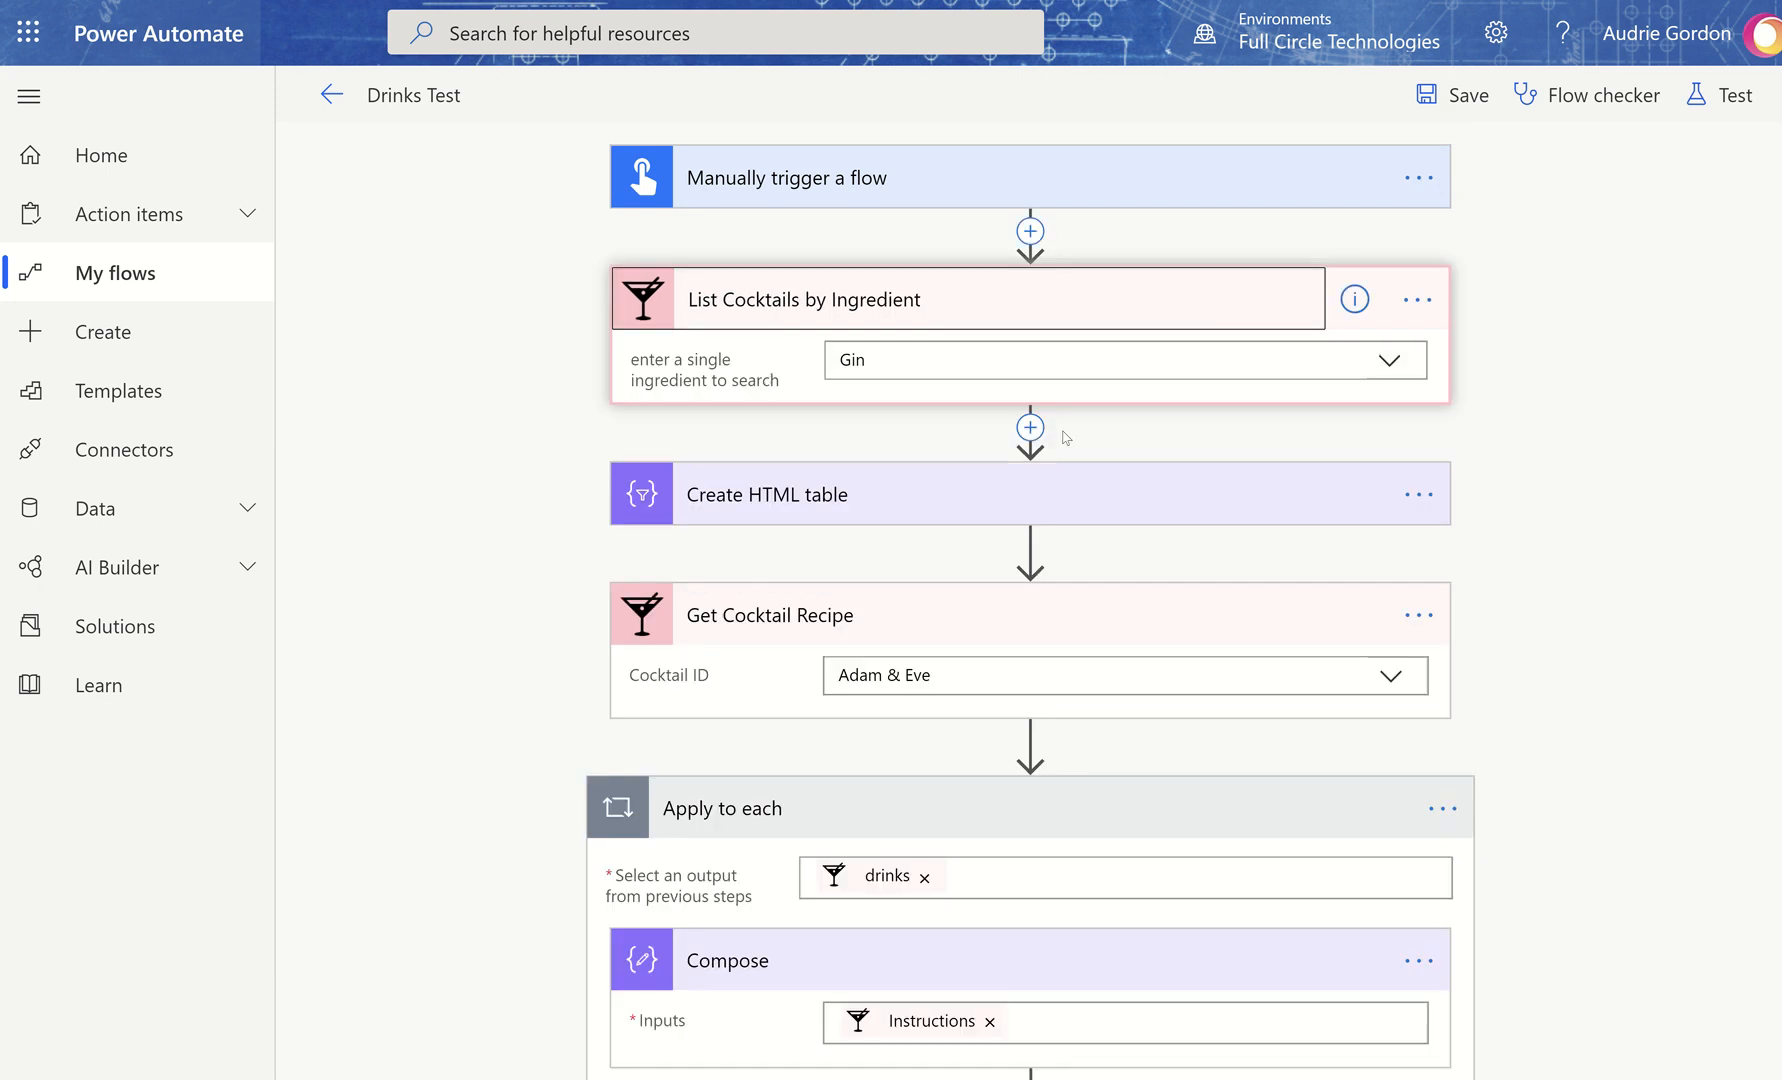
# Review the ingredient choices in List Cocktails by Ingredient and the Cocktail ID choices in Get Cocktail Recipe
pyautogui.click(1391, 362)
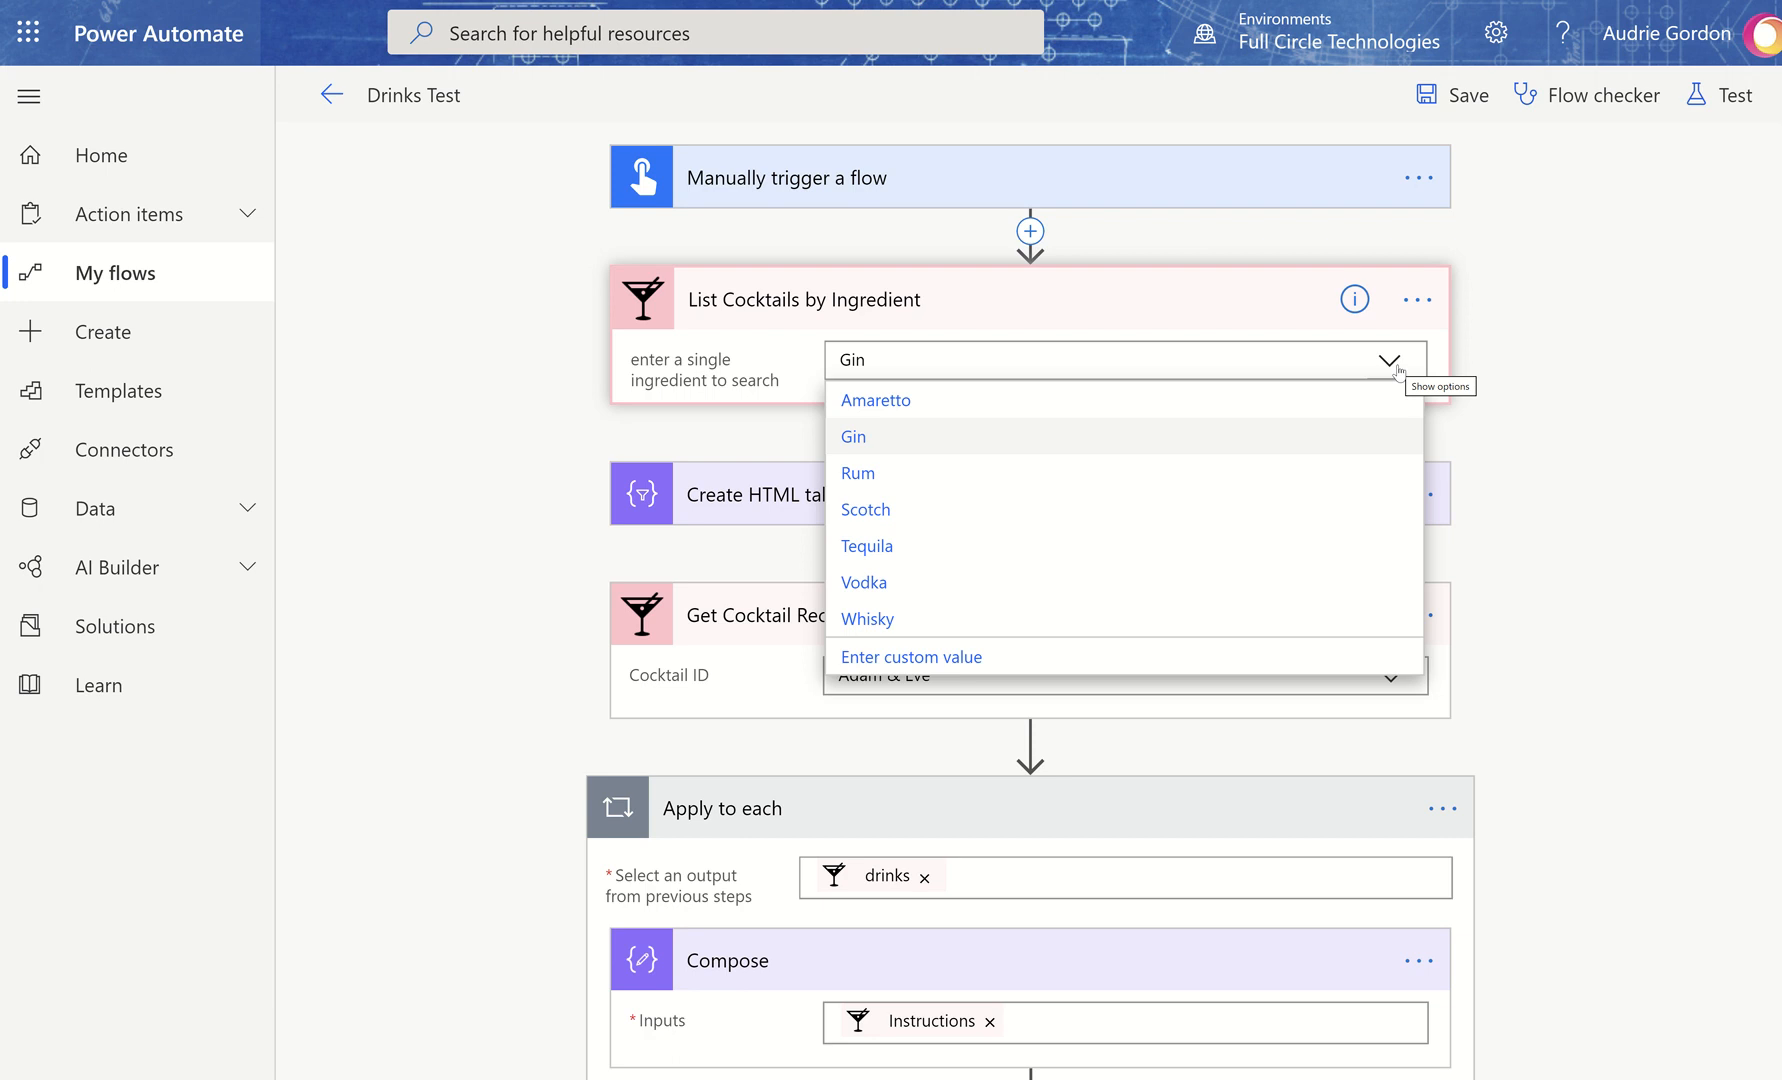
pyautogui.click(1399, 372)
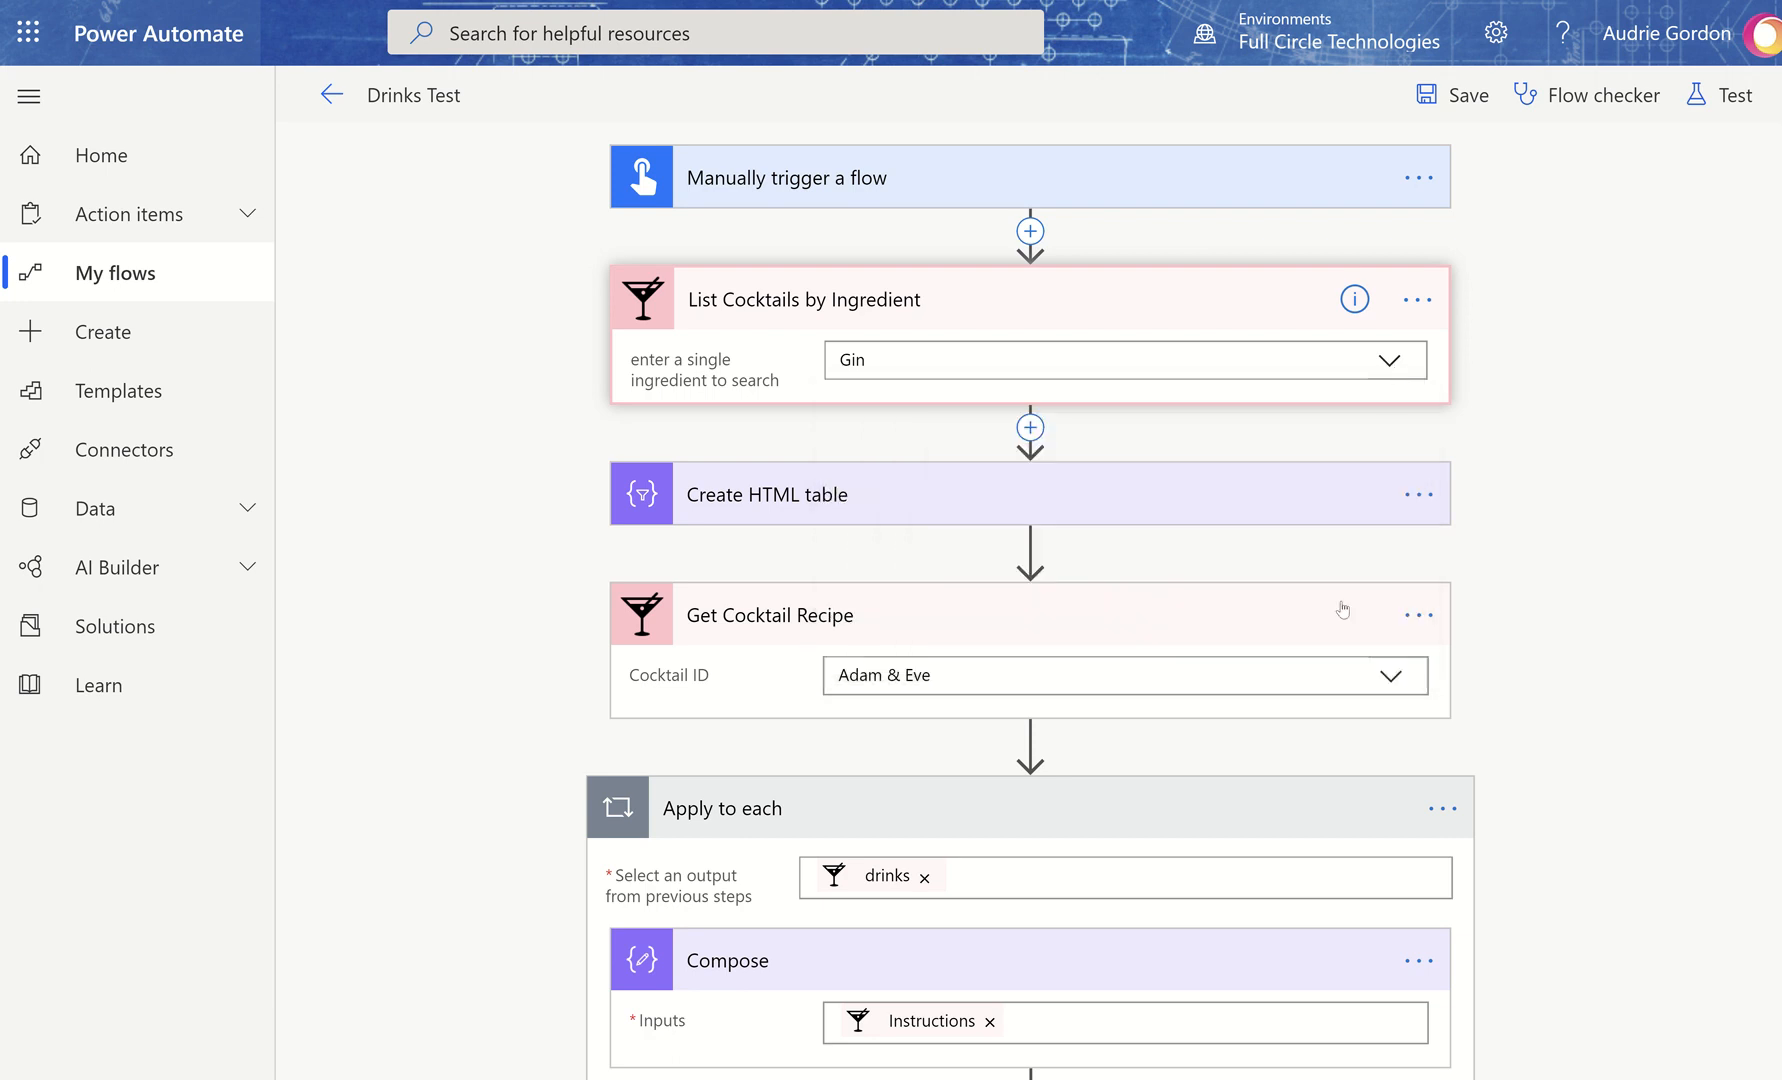
pyautogui.click(1409, 682)
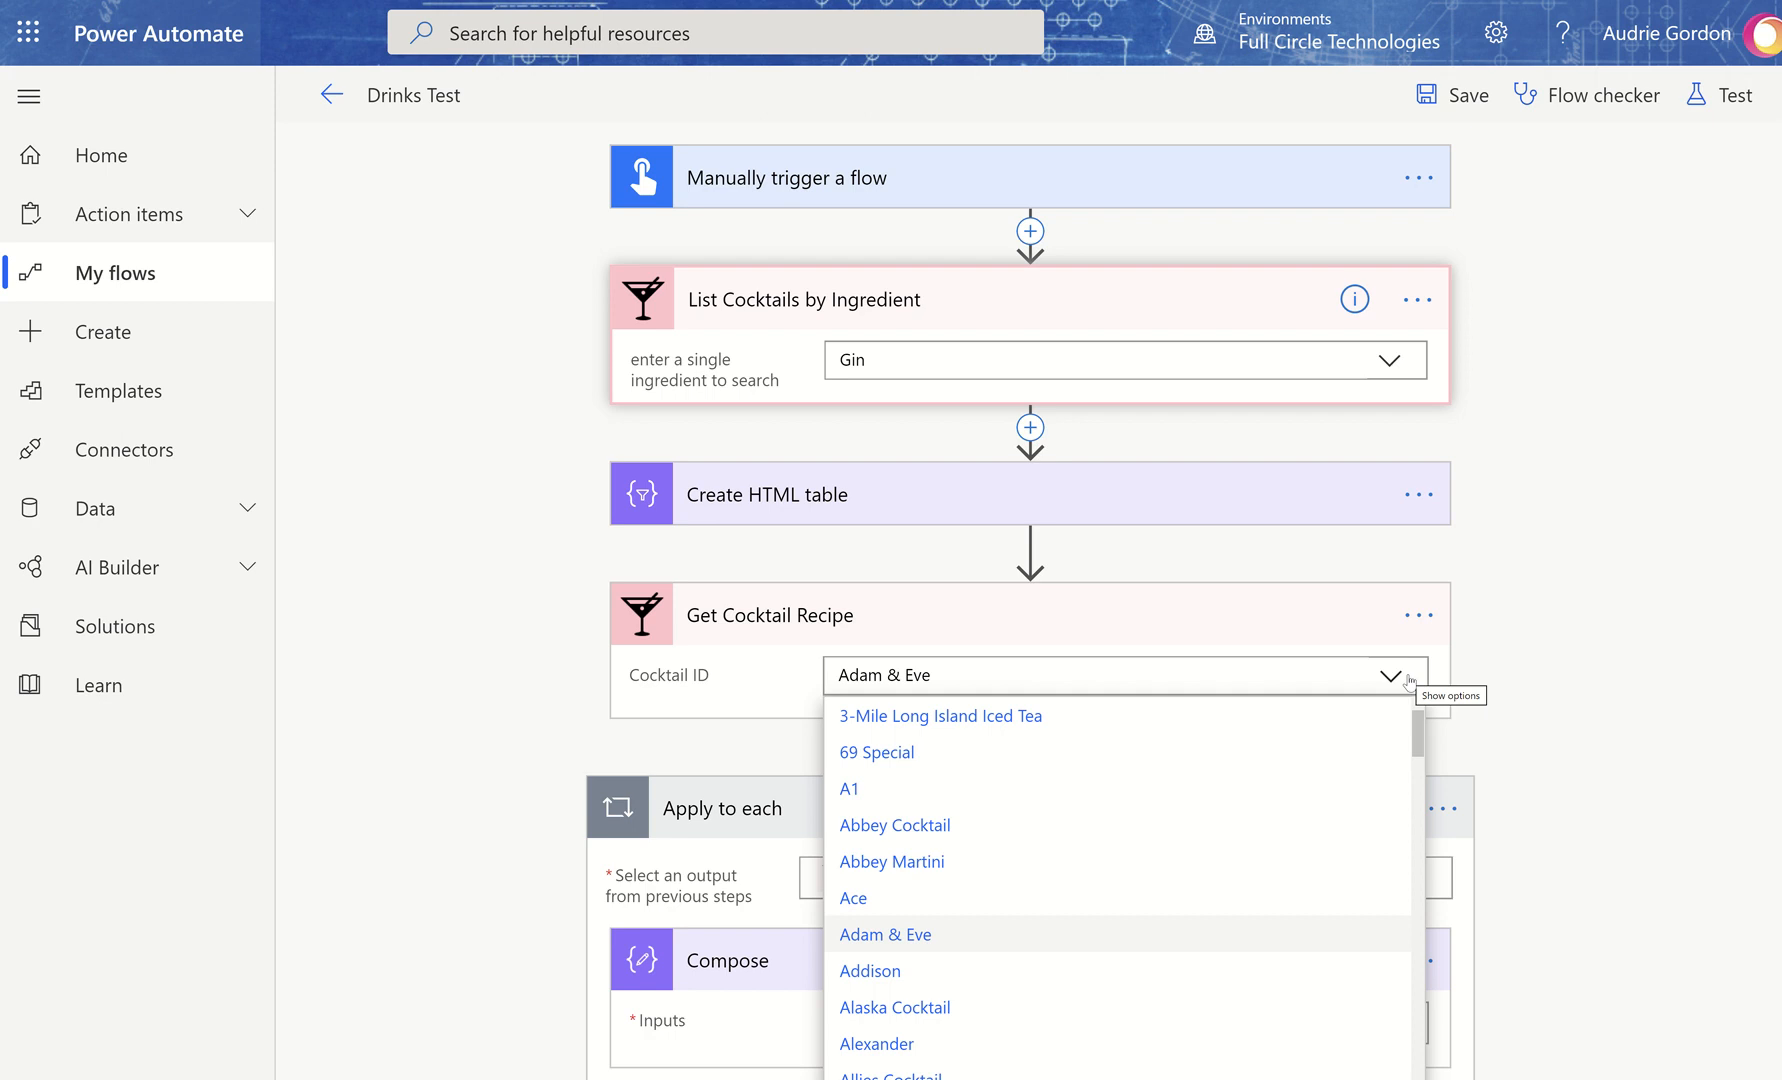
pyautogui.click(1407, 680)
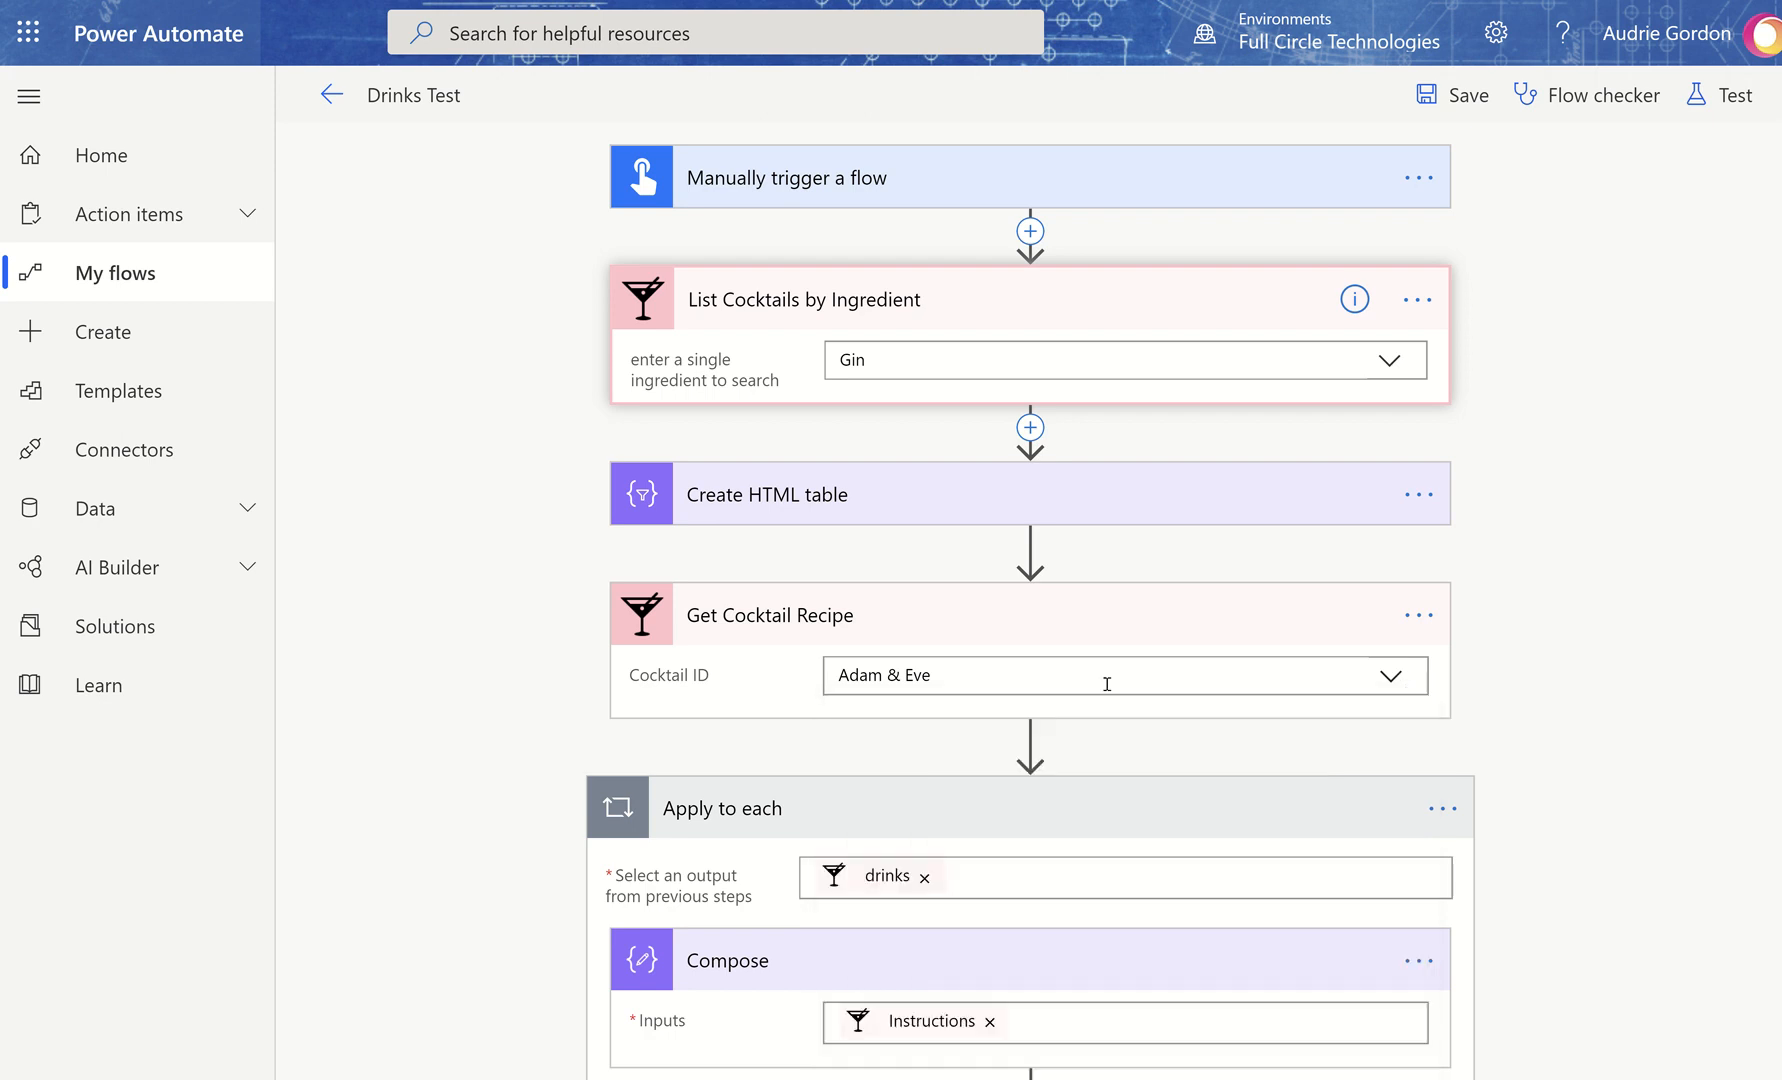
# Add a Data Operations Compose action between Get Cocktail Recipe and Apply to each
pyautogui.click(1027, 743)
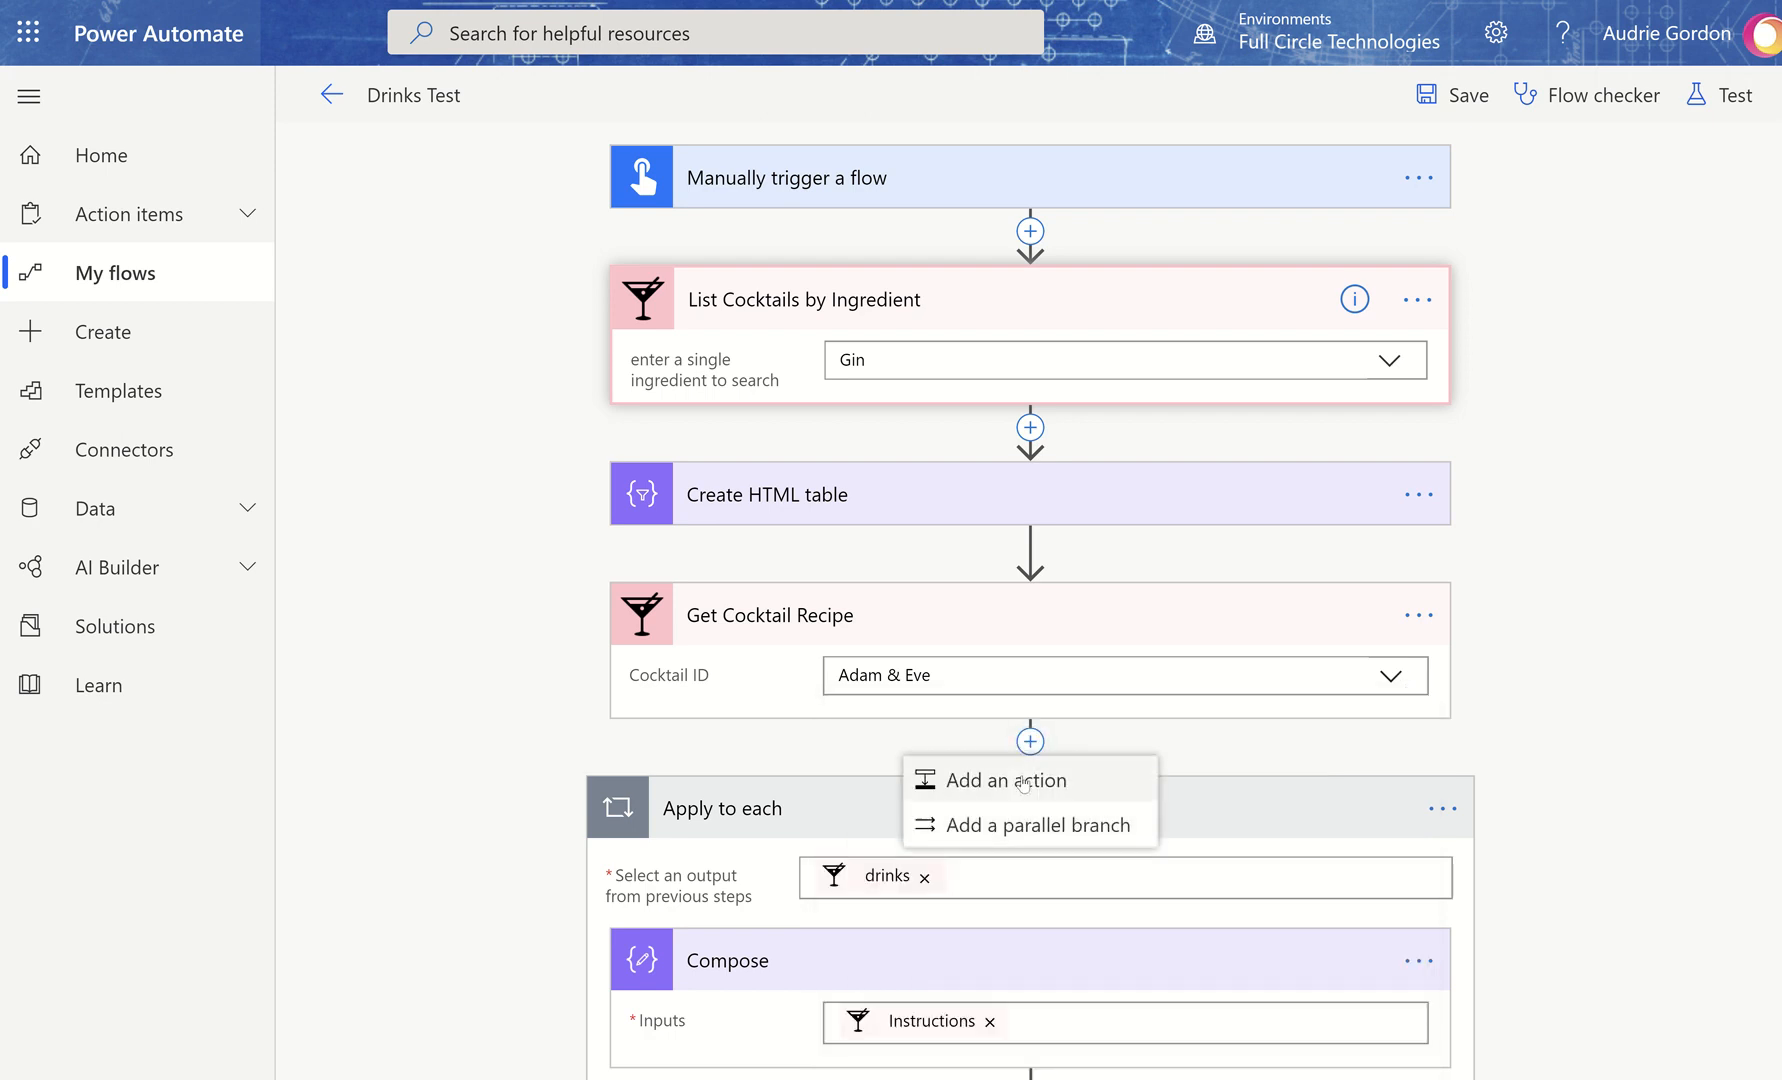
pyautogui.click(1040, 781)
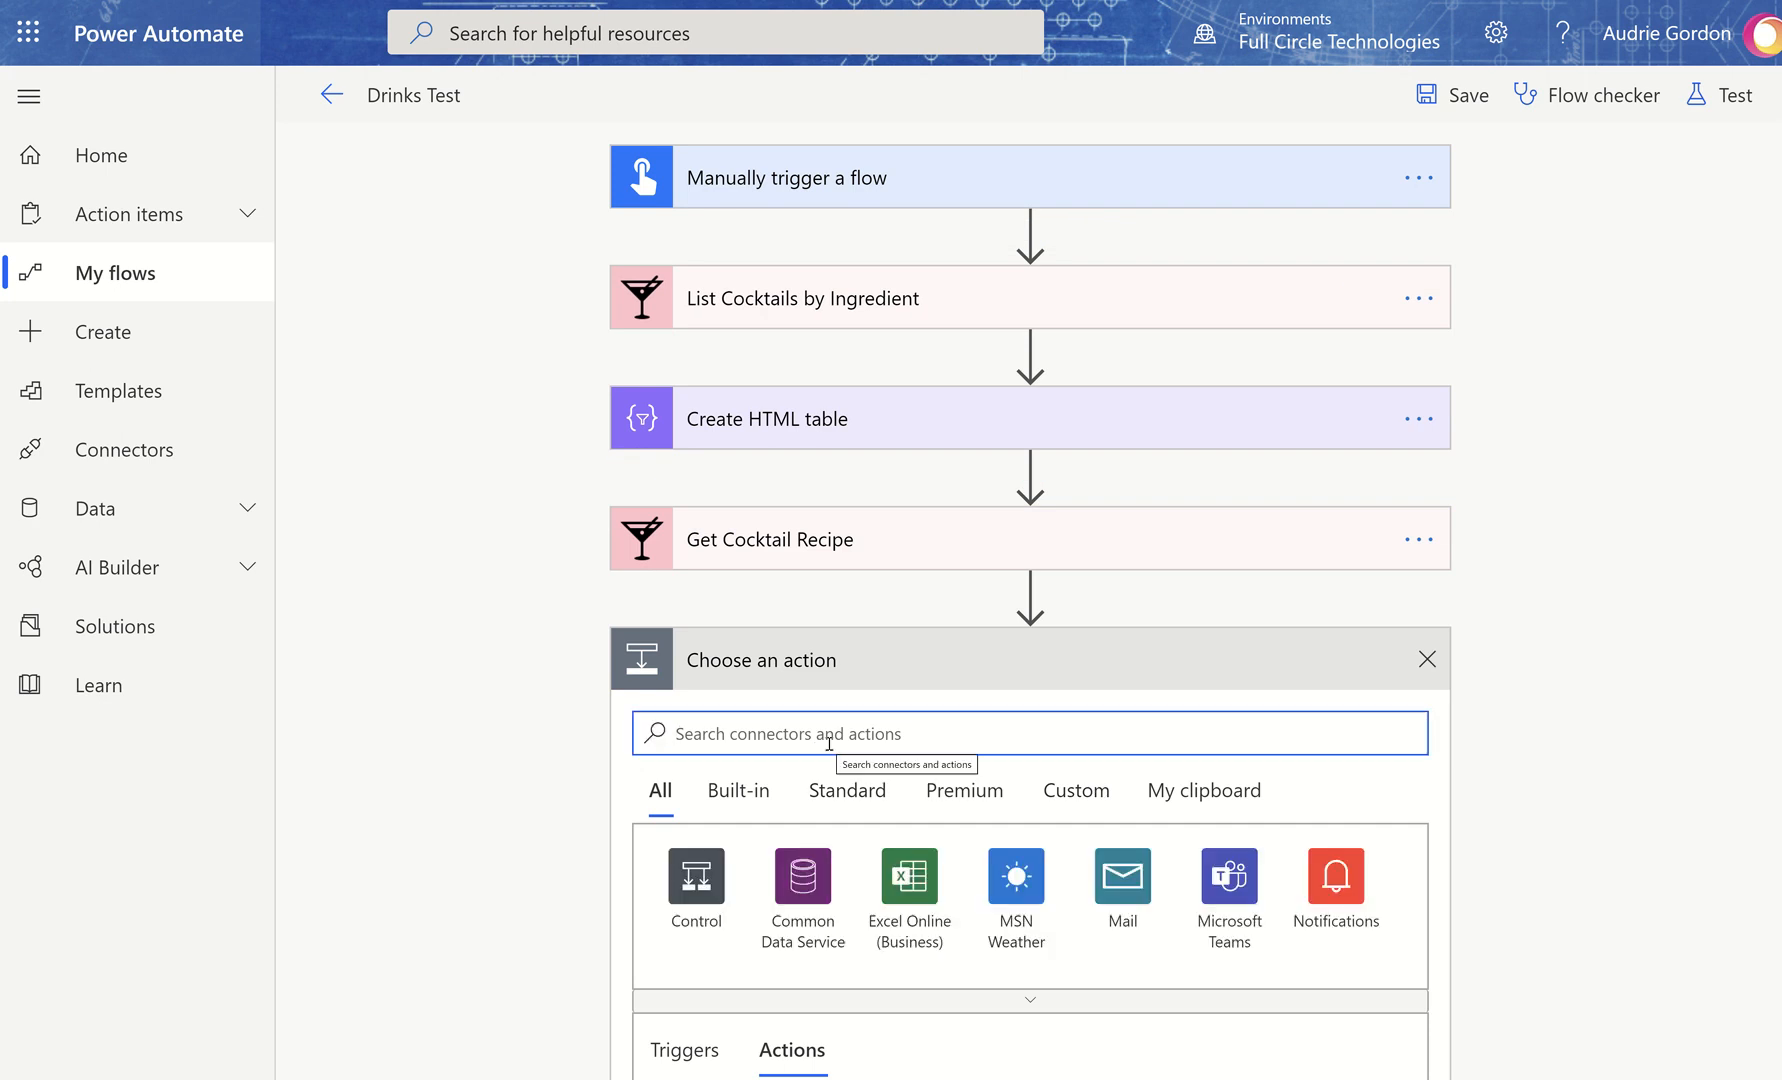
pyautogui.write('compose')
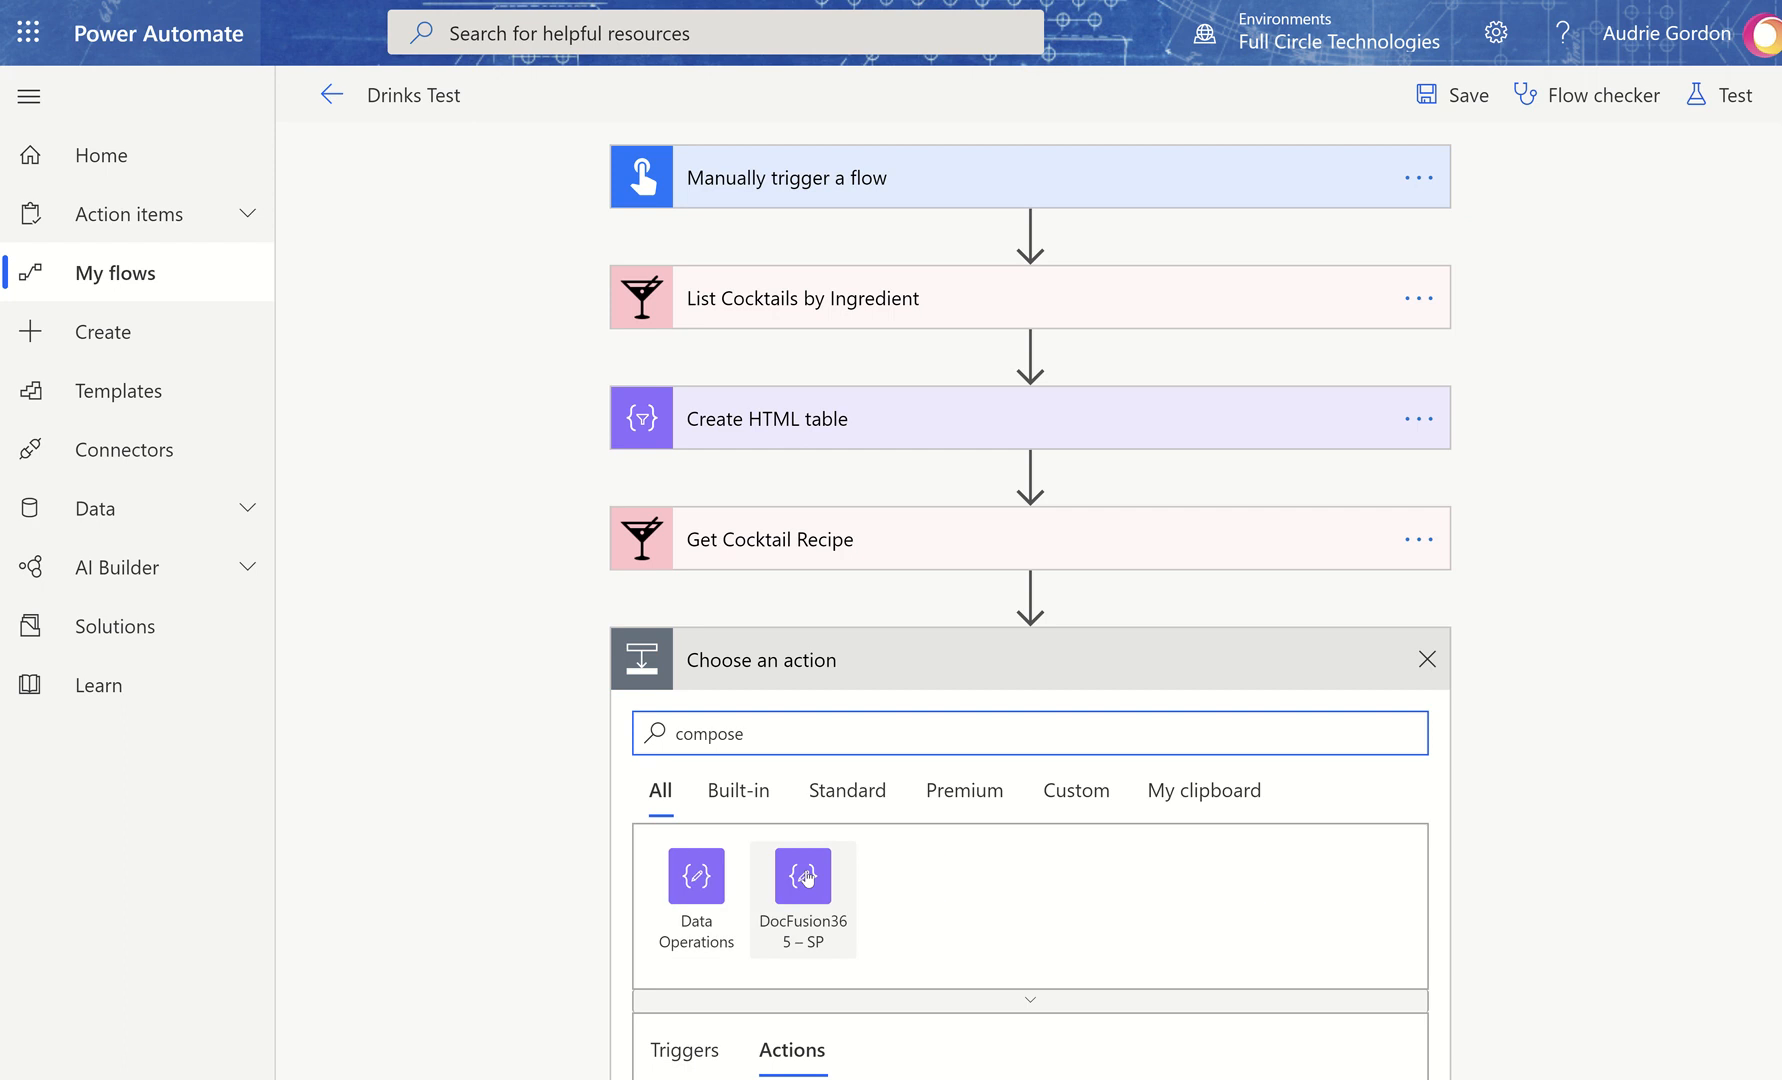
pyautogui.scroll(-3, 791, 948)
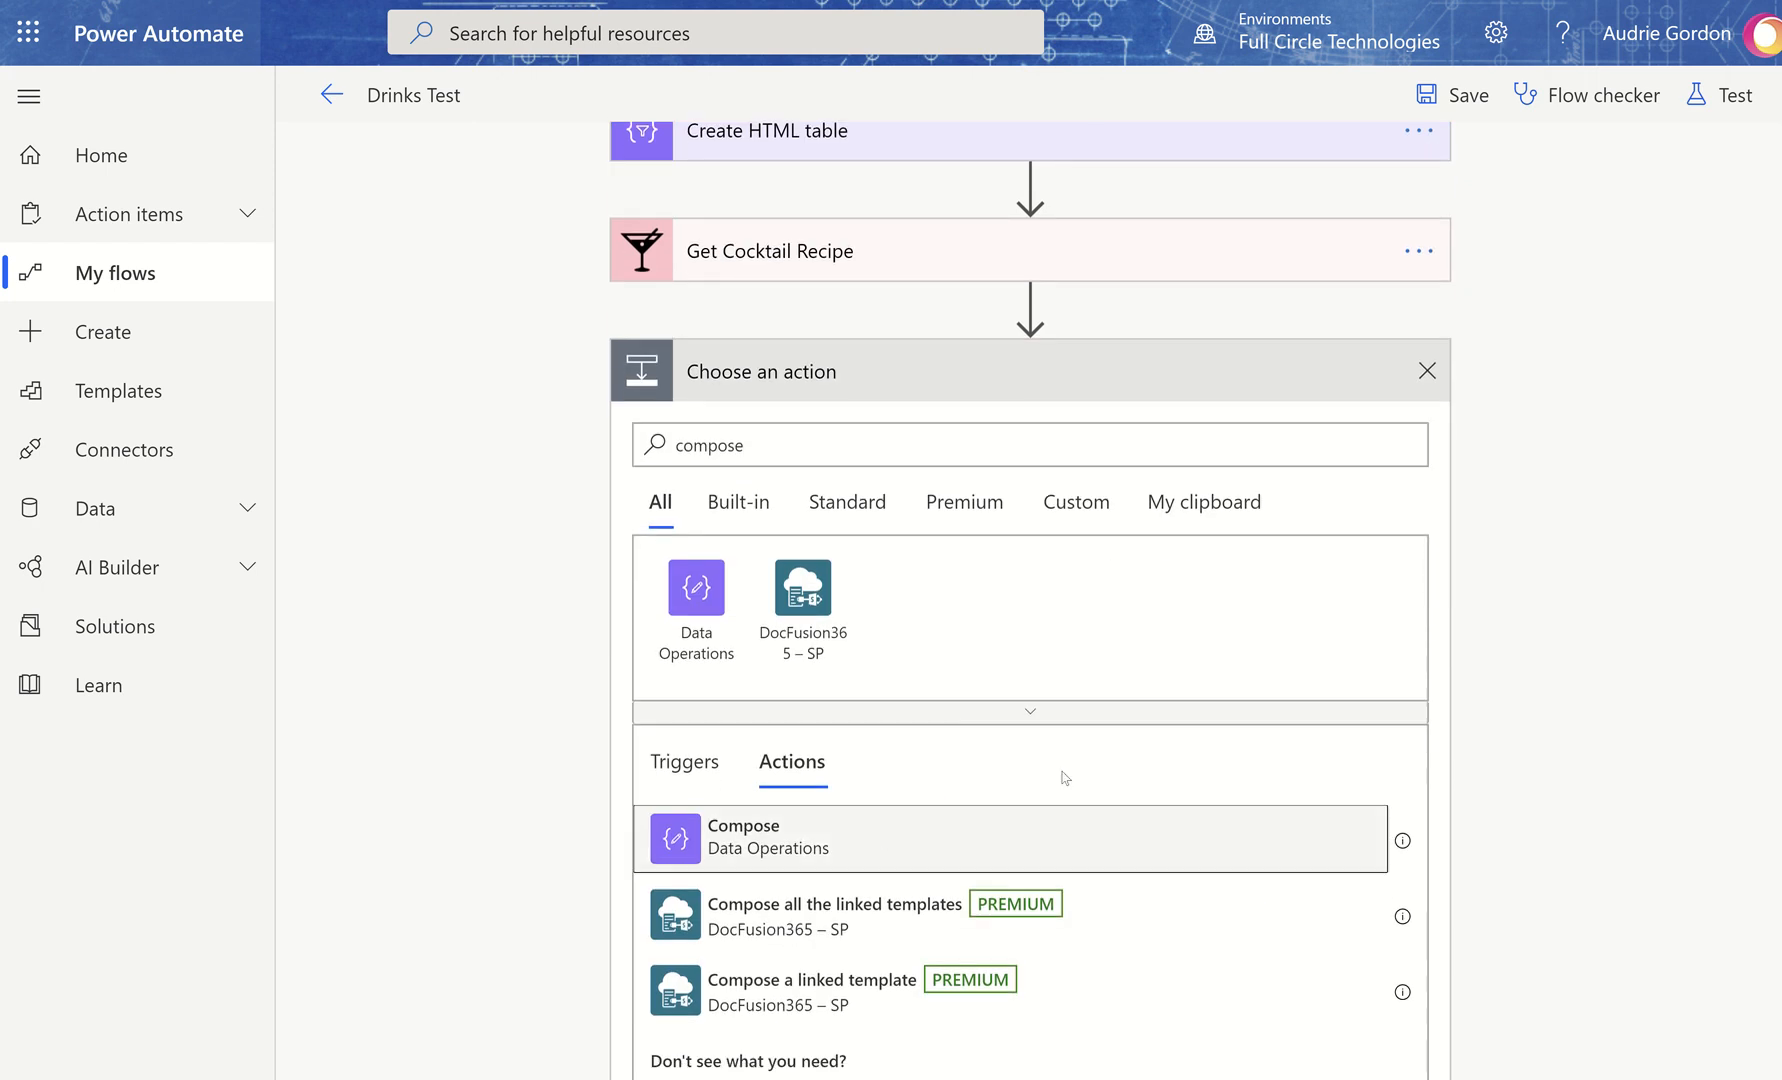
pyautogui.click(1063, 820)
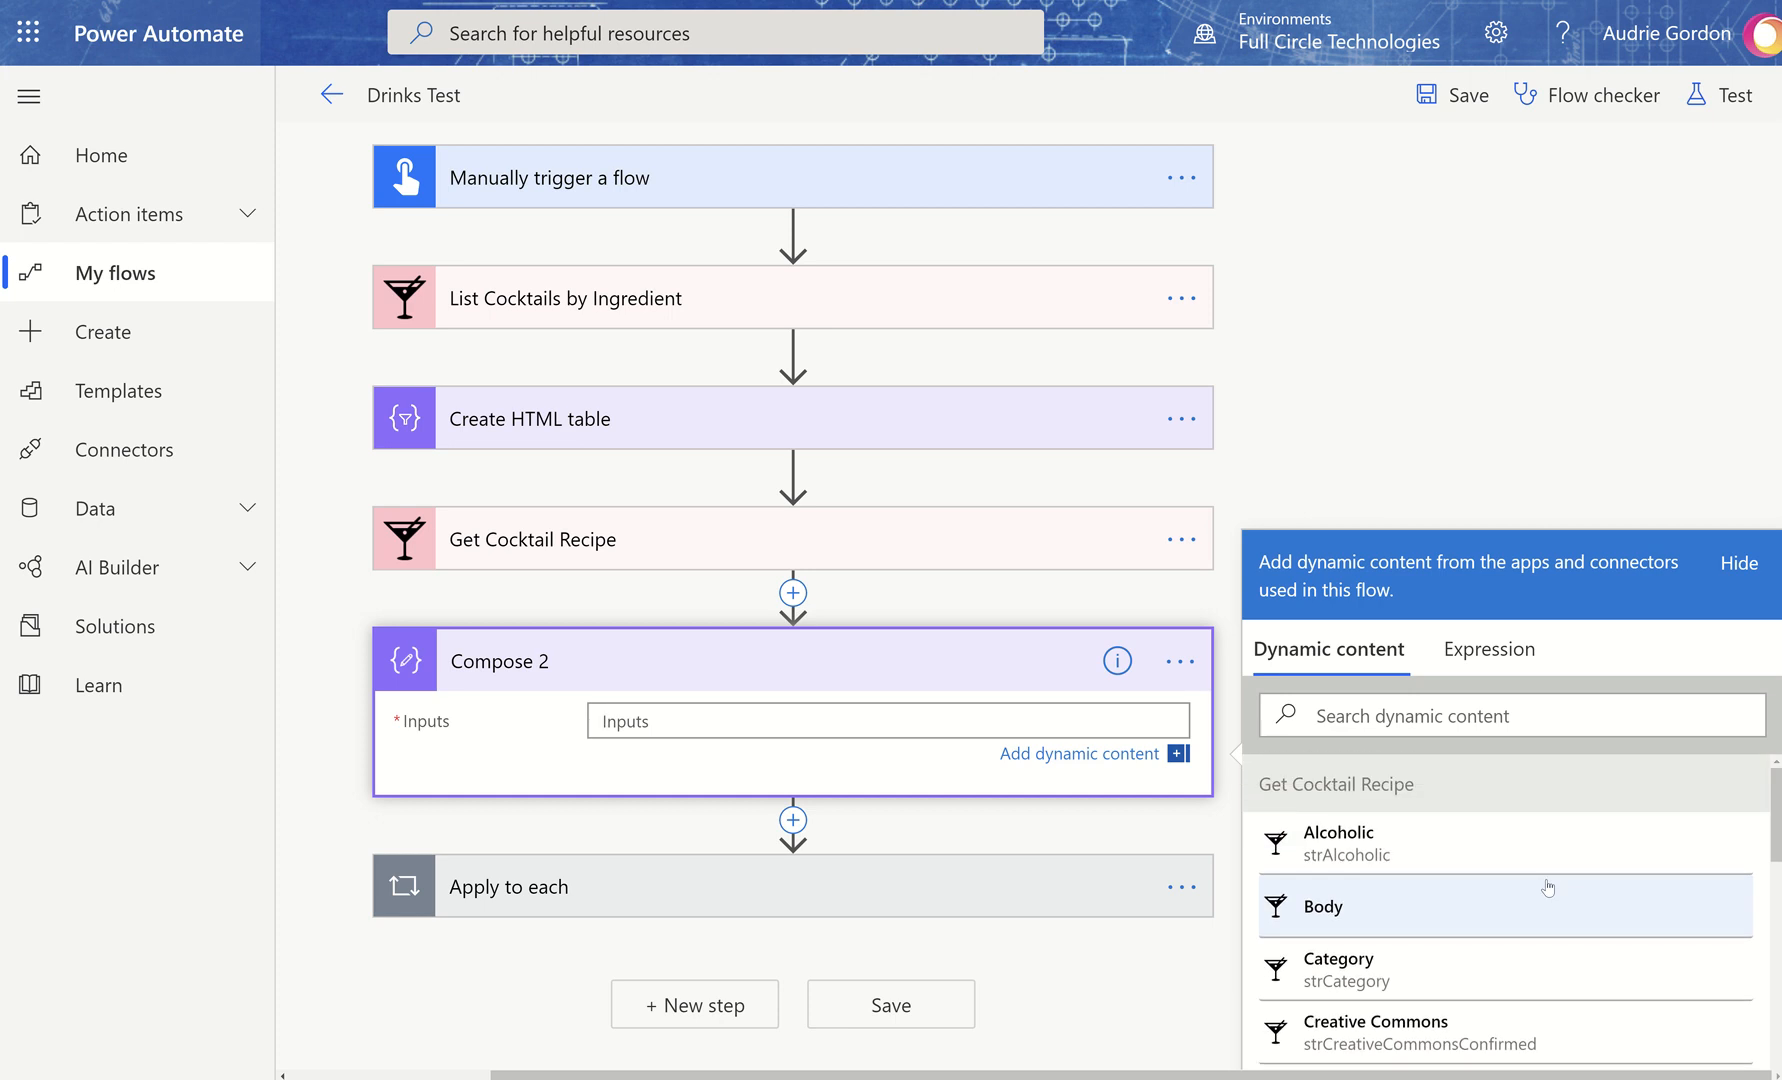
# Review the dynamic content that Get Cocktail Recipe offers for the new Compose action's inputs
pyautogui.scroll(-6, 1548, 887)
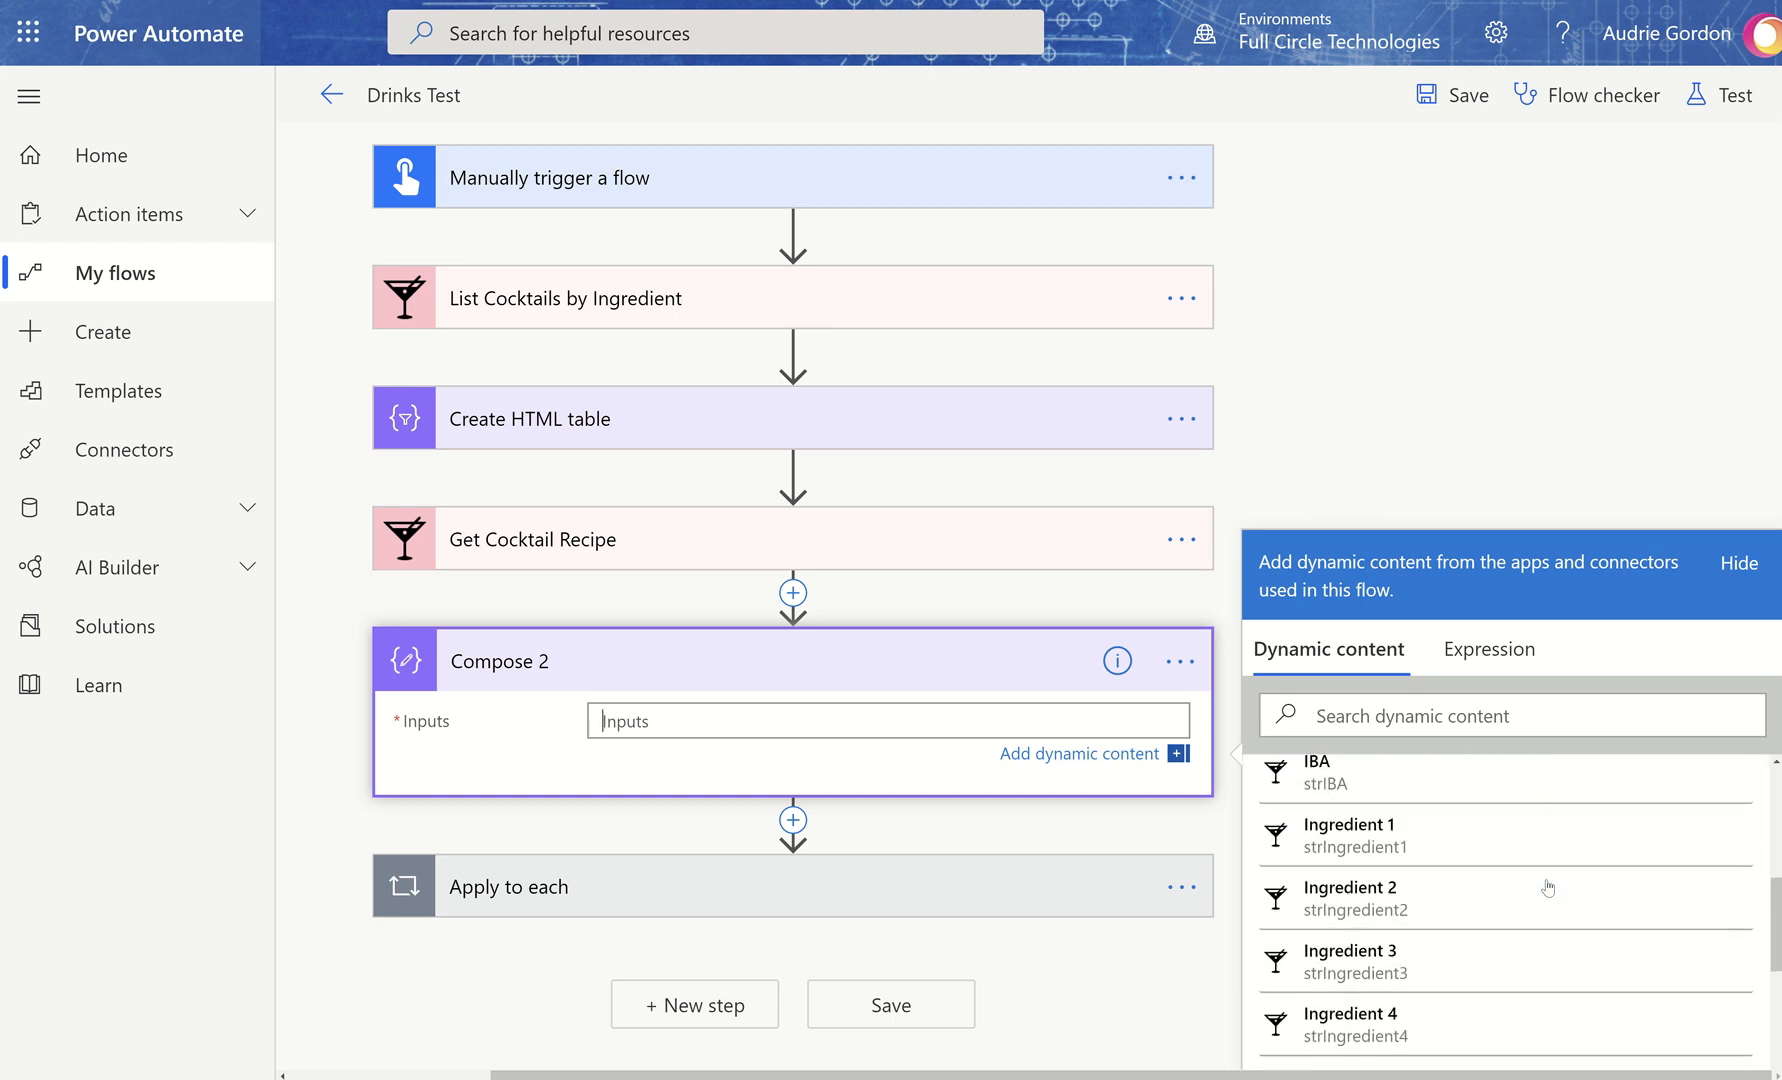
pyautogui.scroll(-4, 1548, 887)
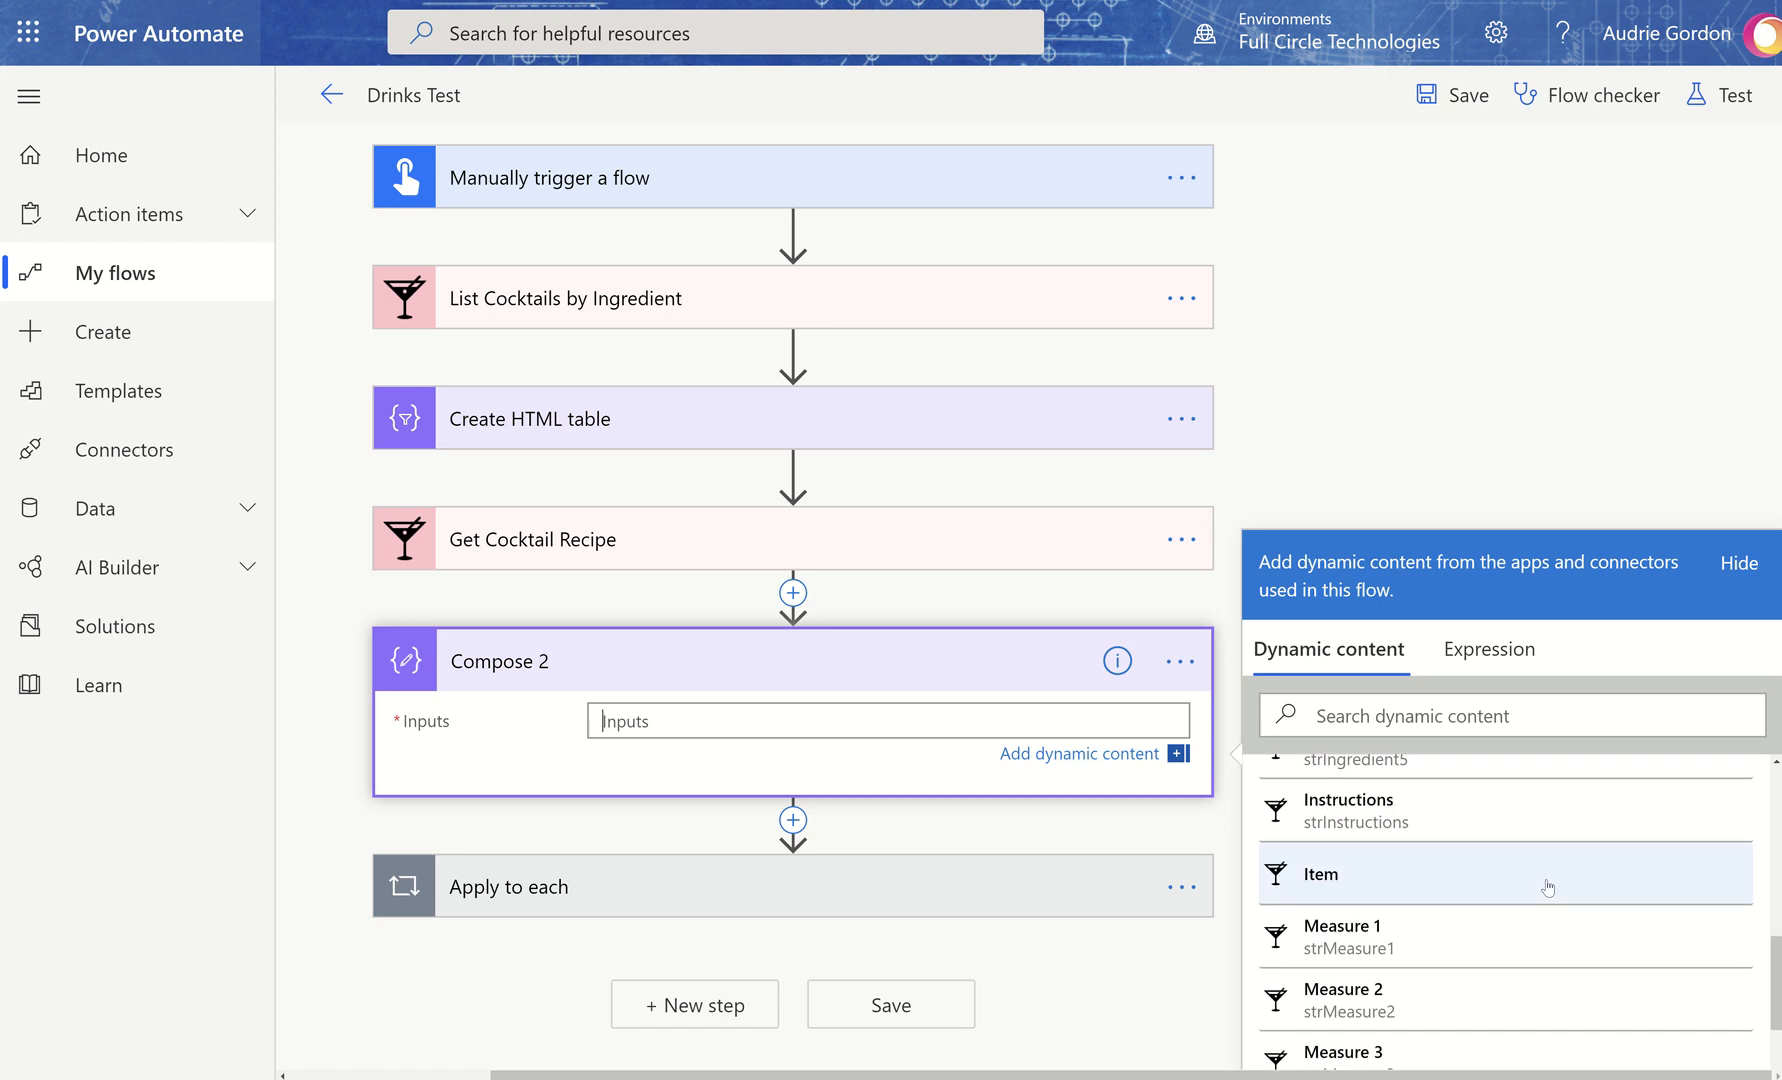
pyautogui.scroll(-4, 1548, 887)
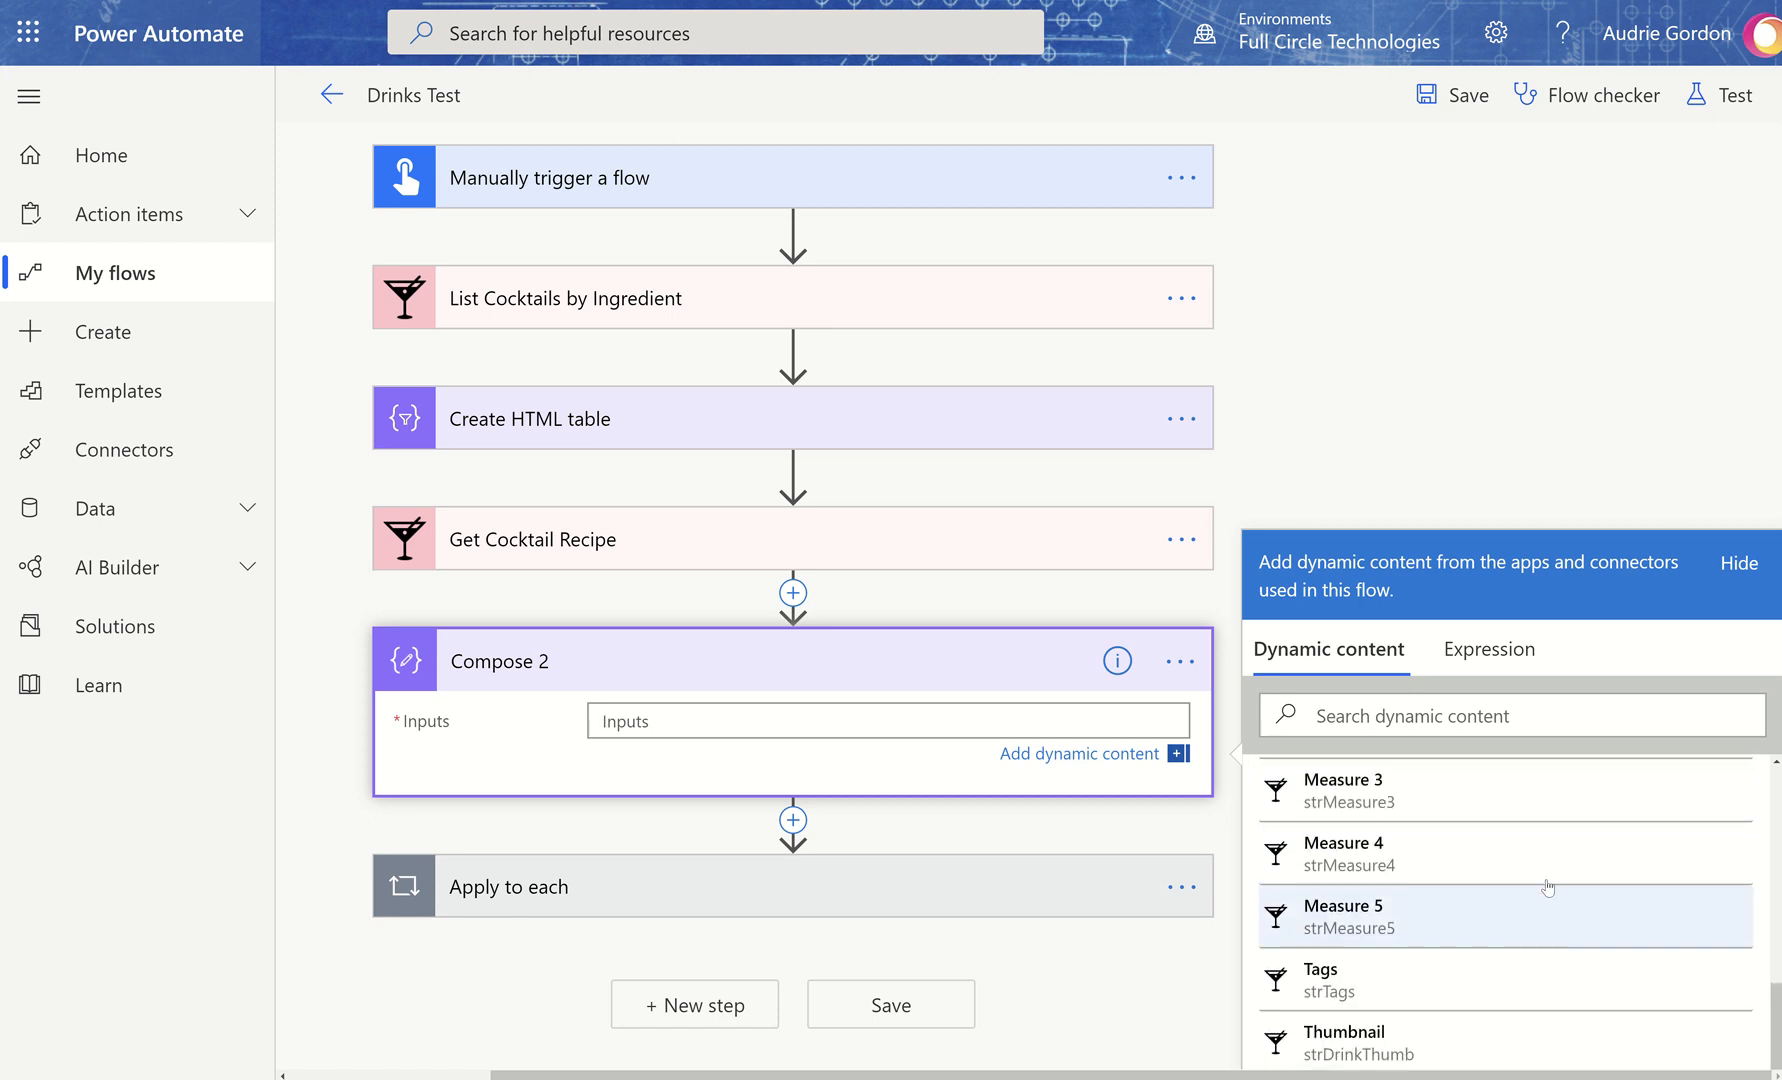
pyautogui.scroll(14, 1548, 887)
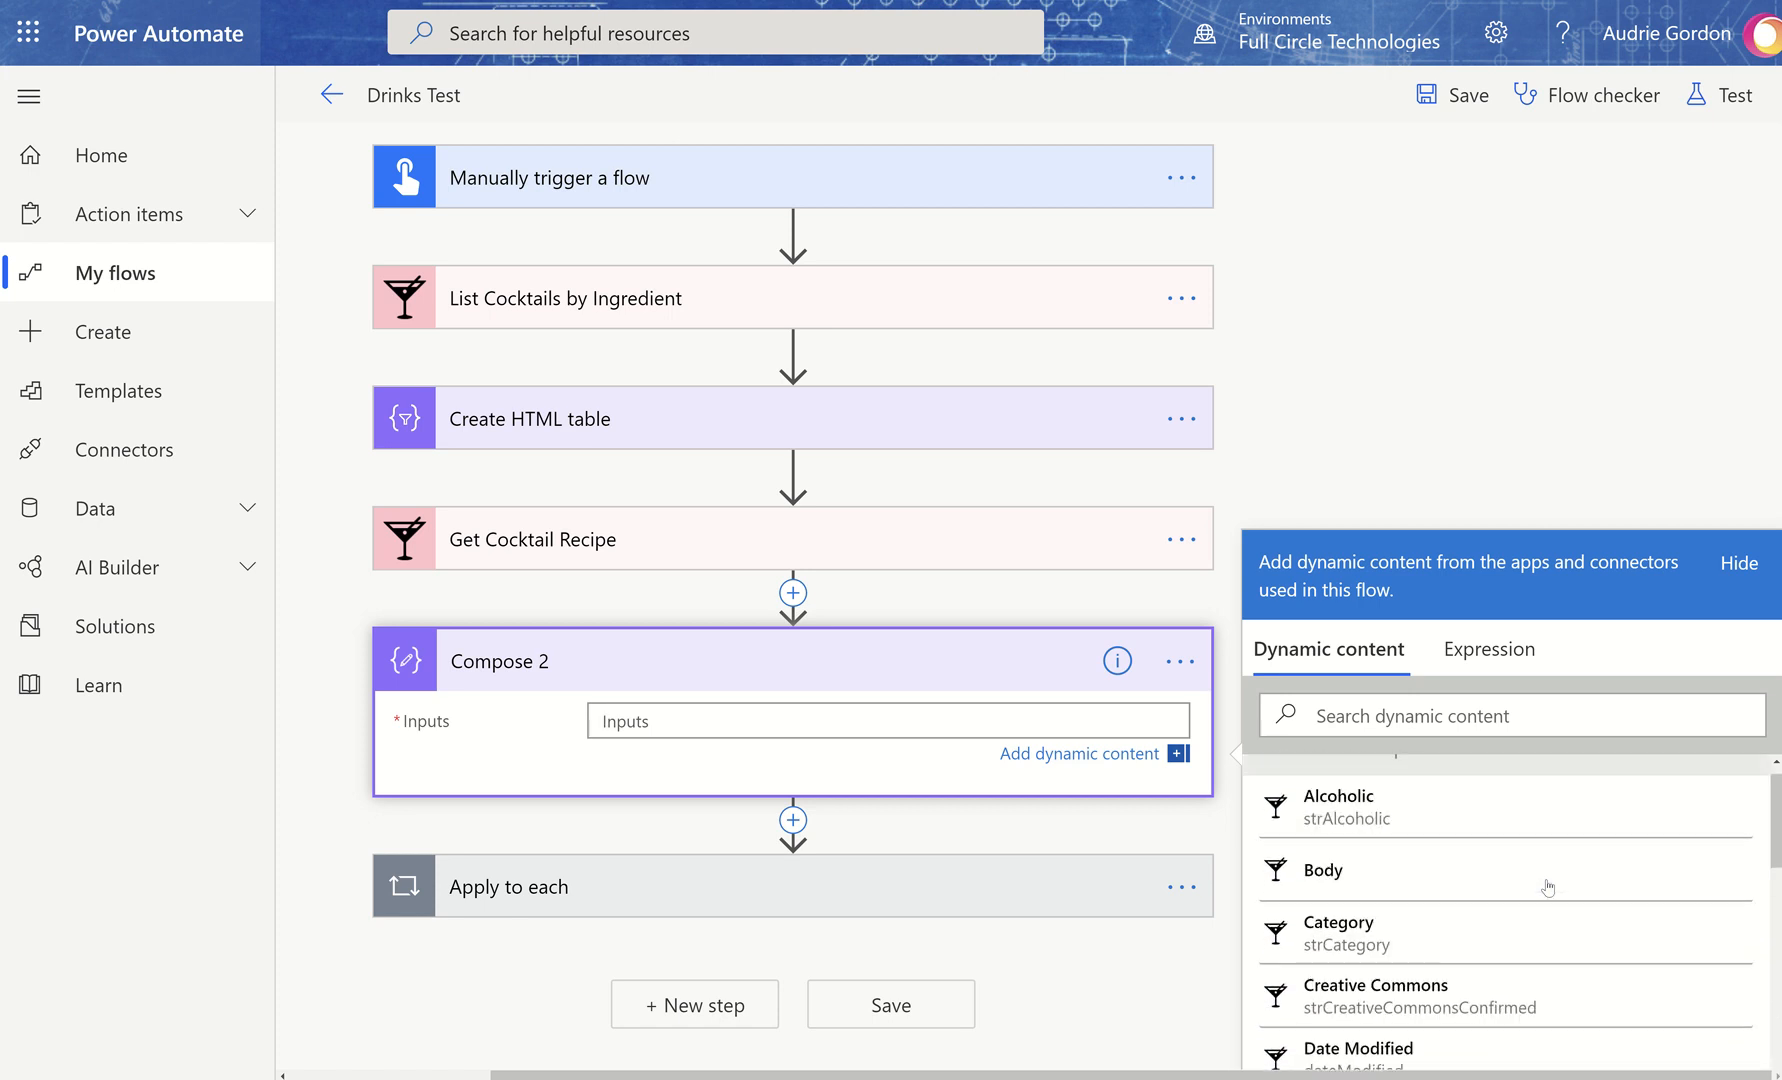
pyautogui.scroll(-7, 1548, 887)
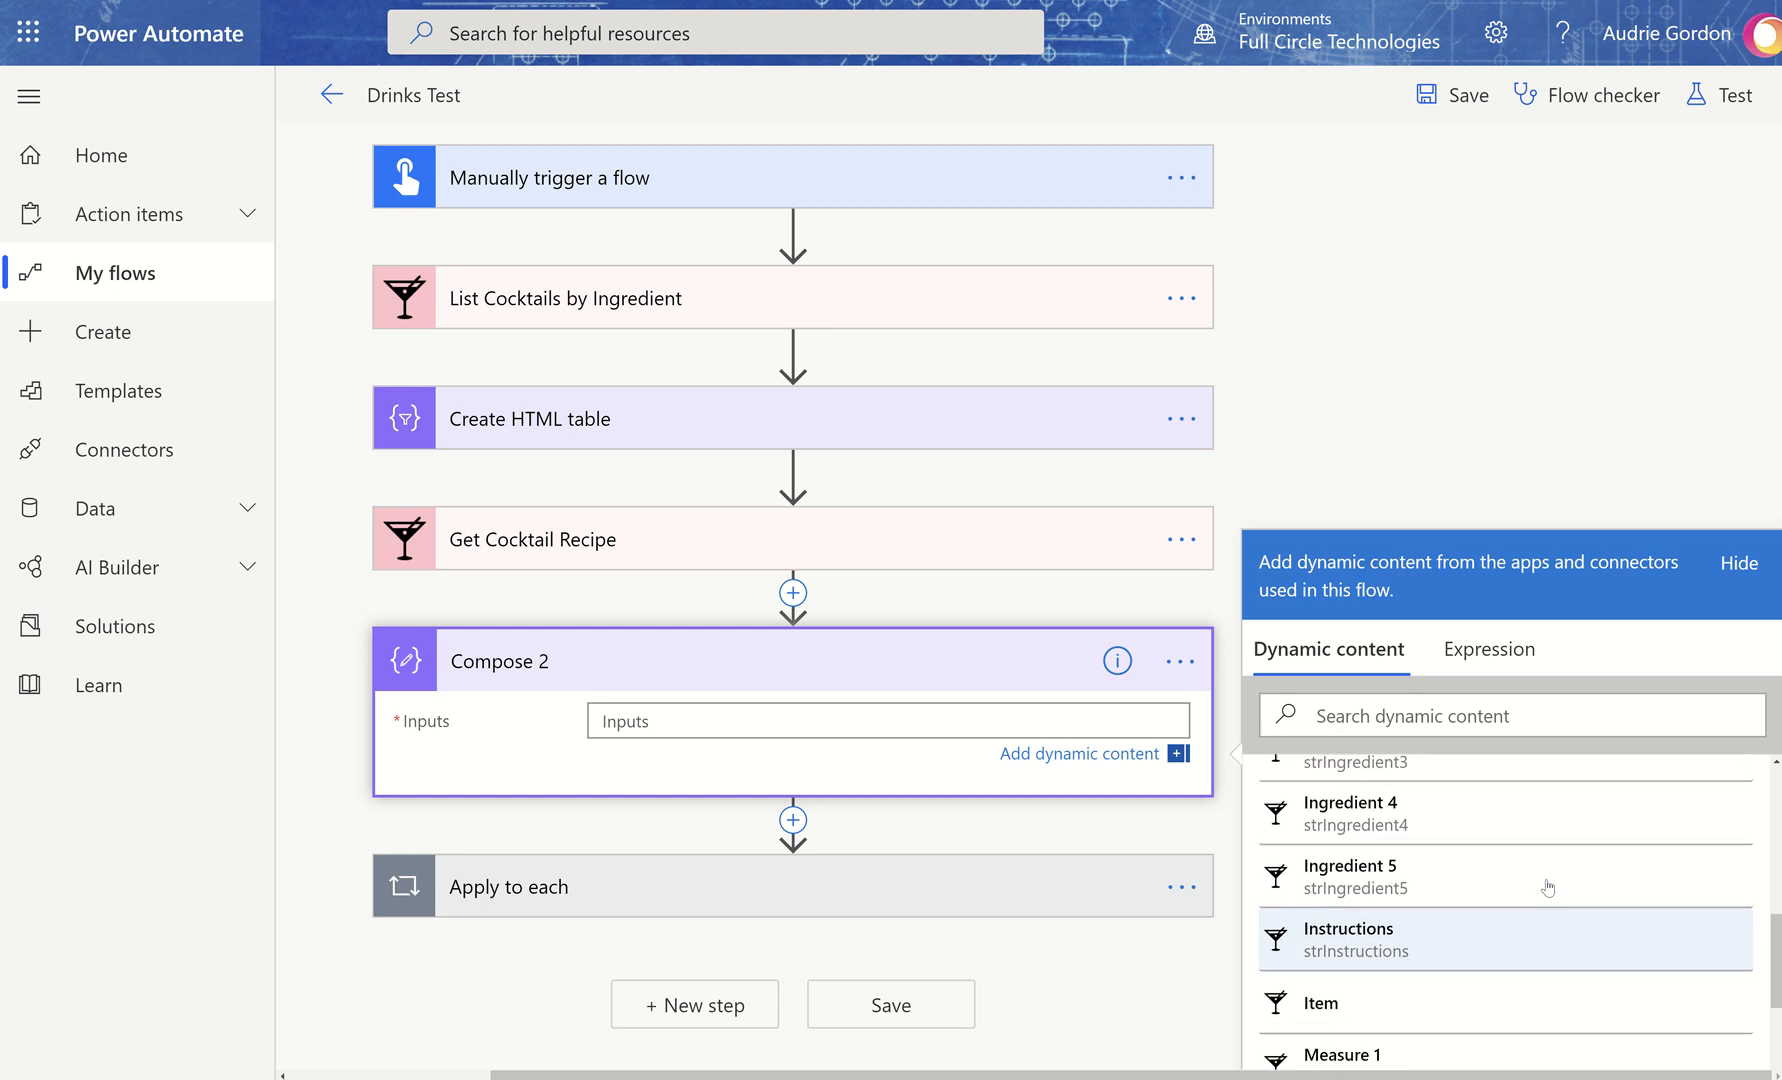
pyautogui.scroll(-4, 1548, 887)
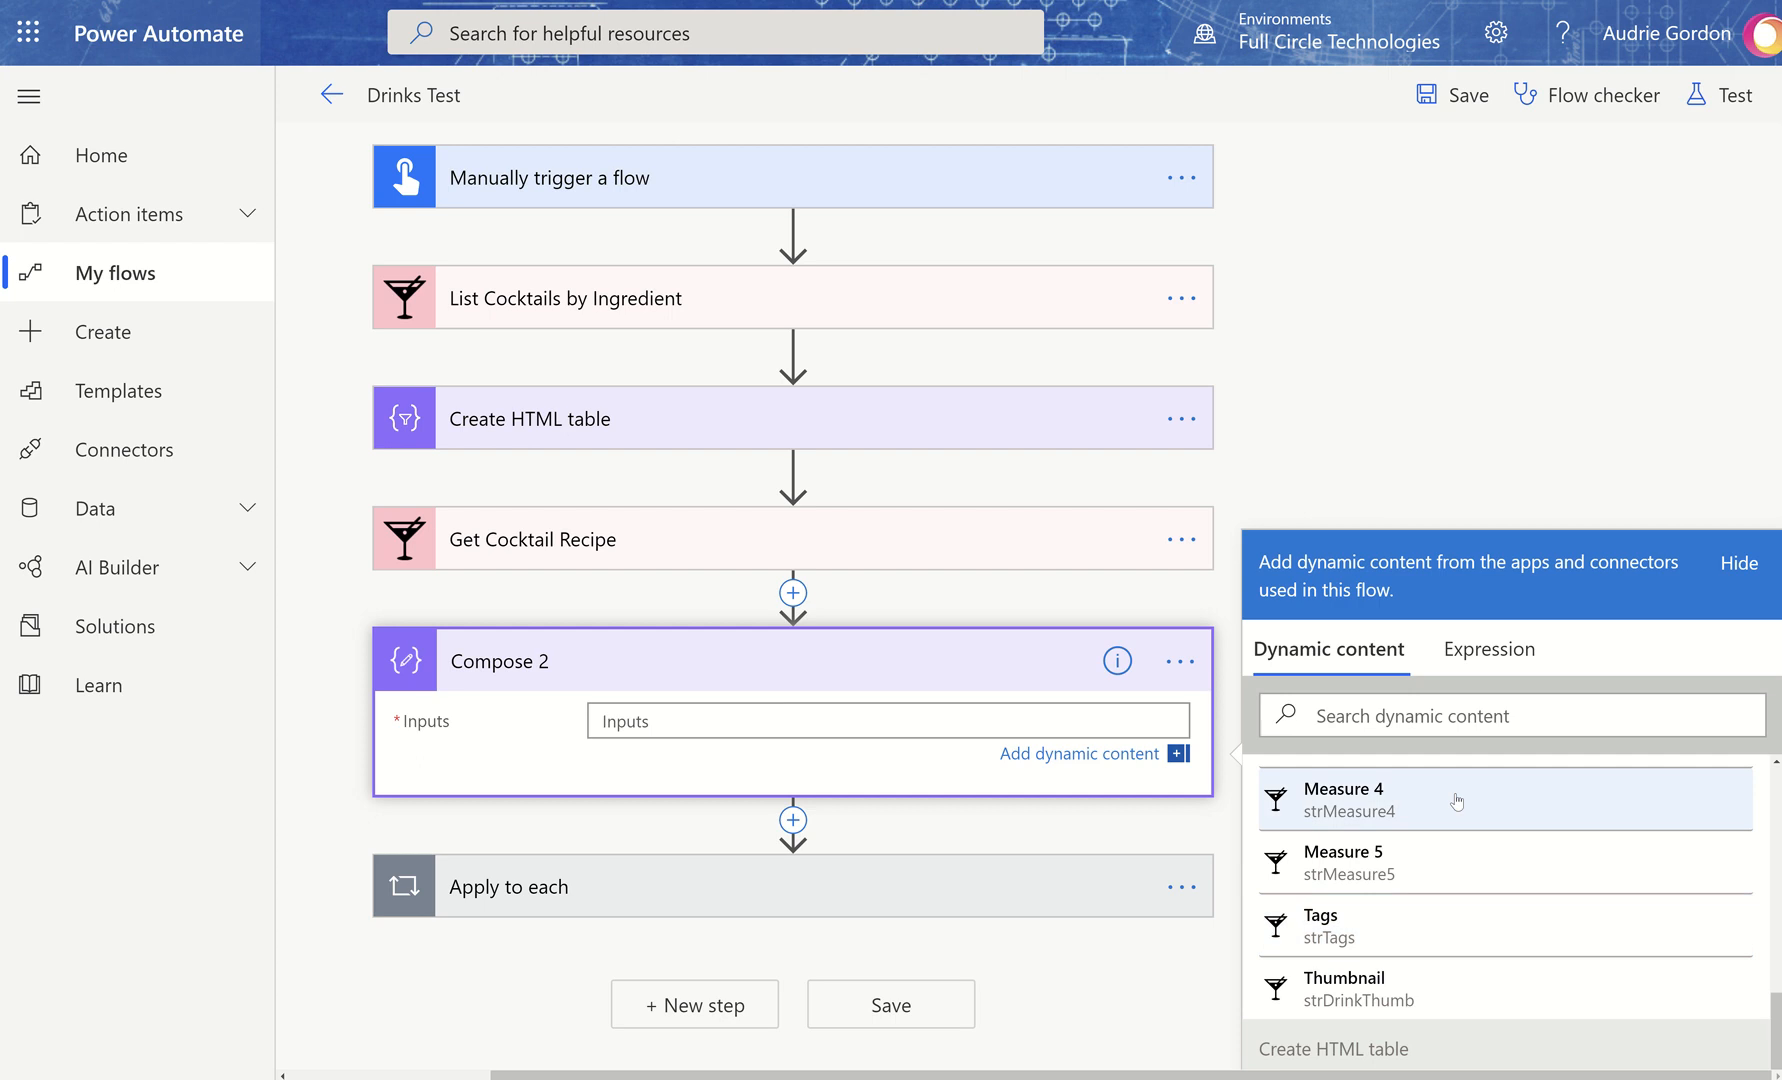
# Delete the Compose 2 action from the flow
pyautogui.click(1180, 661)
pyautogui.press('Escape')
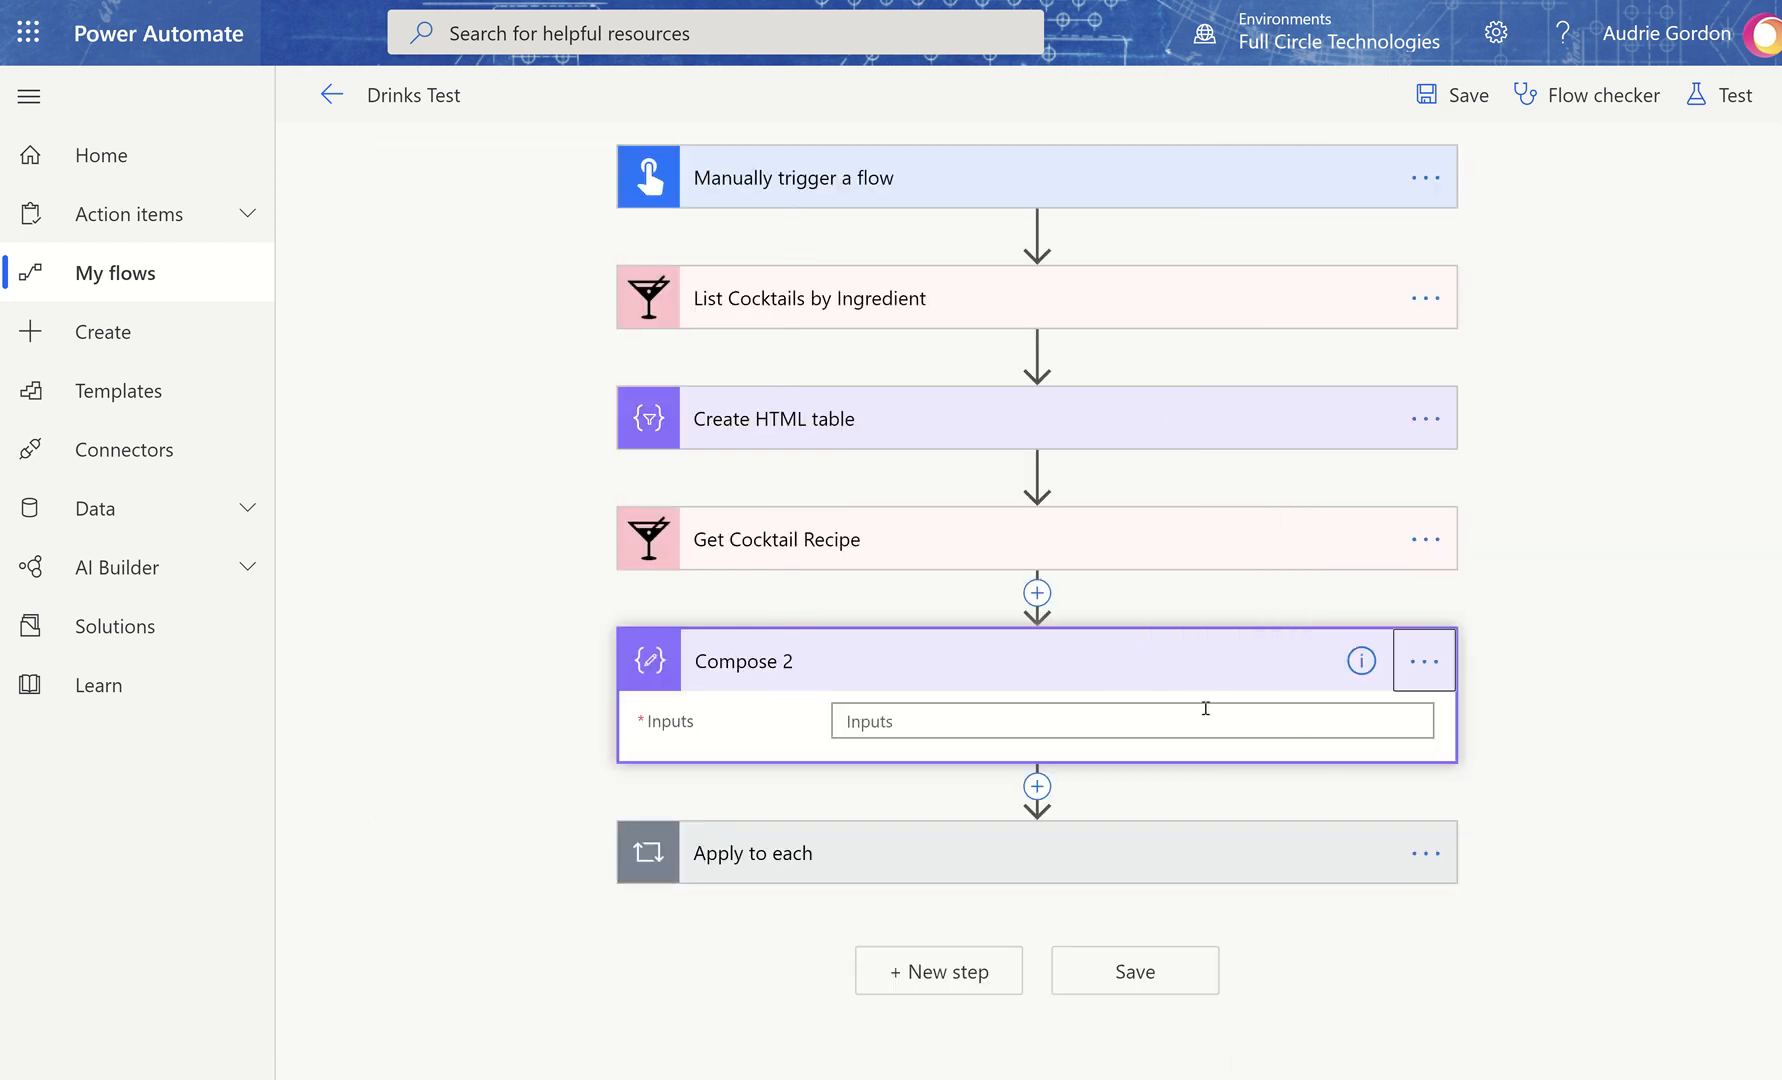
pyautogui.click(1424, 661)
pyautogui.click(1540, 968)
pyautogui.click(903, 607)
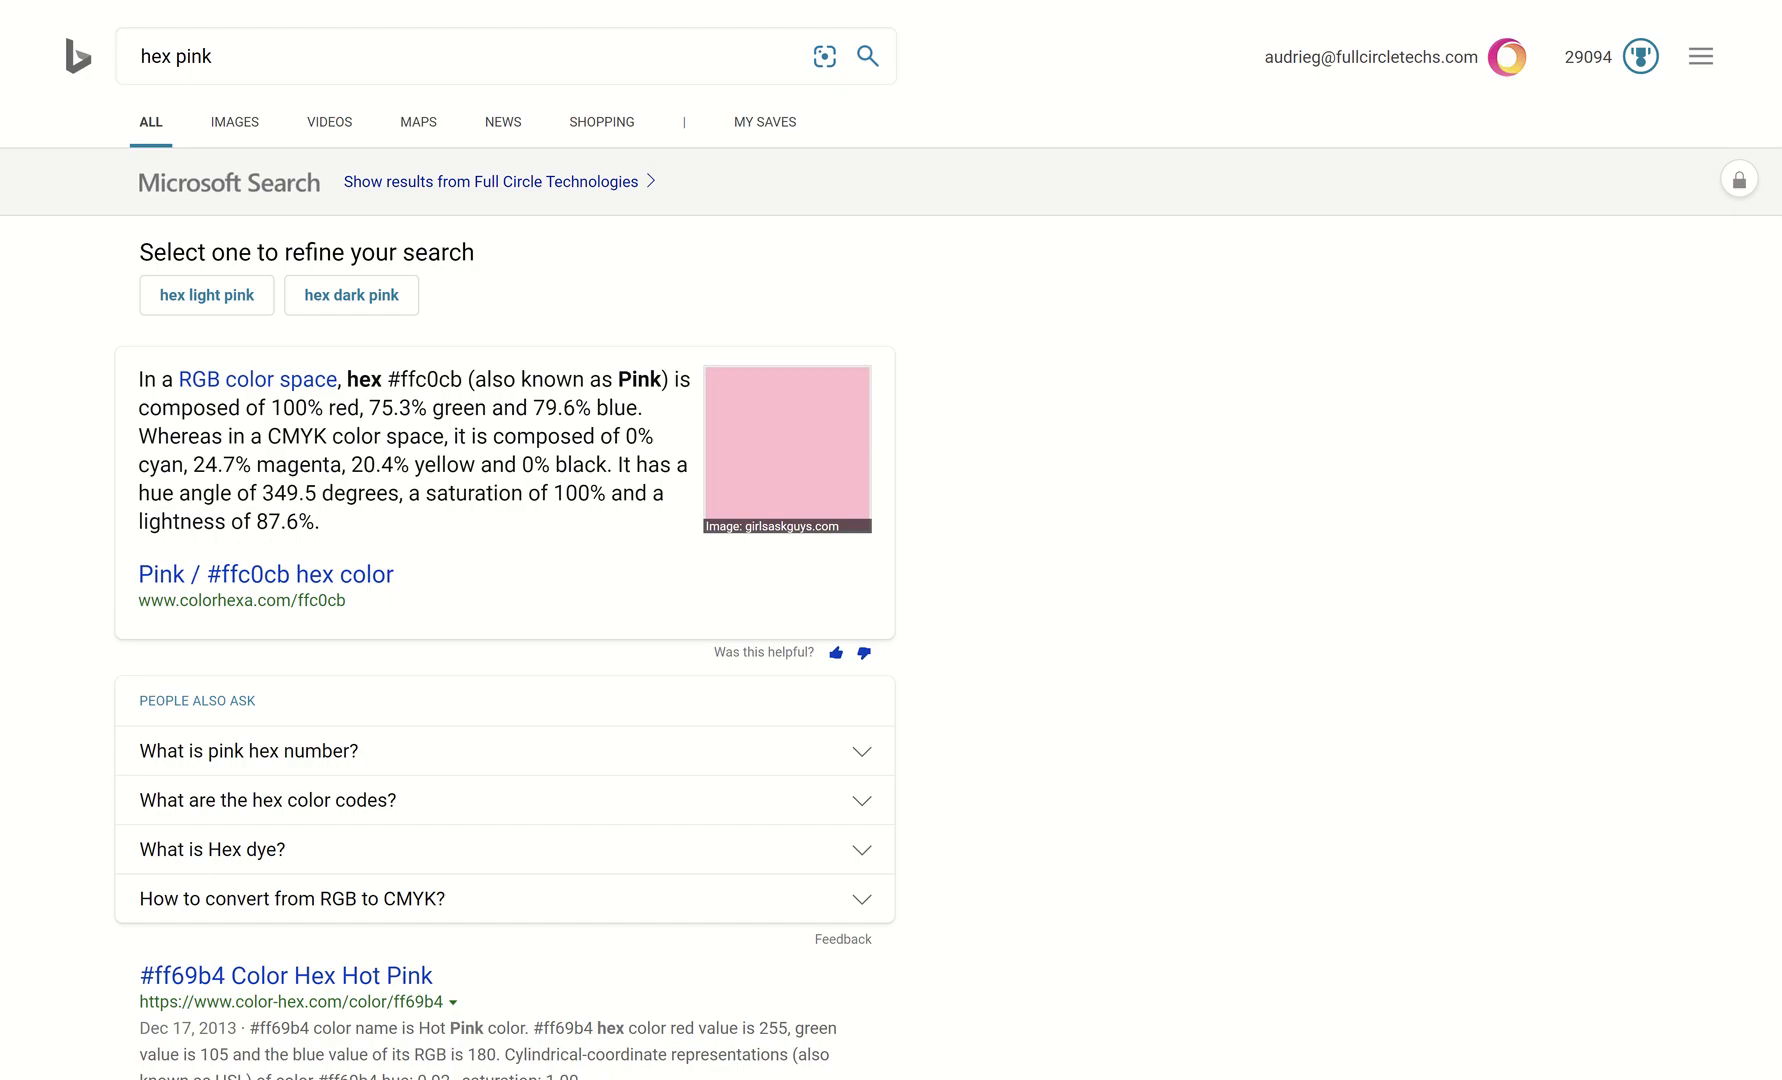
# Switch to the Adaptive Cards designer in the browser and load the Food order sample
pyautogui.write('adap')
pyautogui.press('Return')
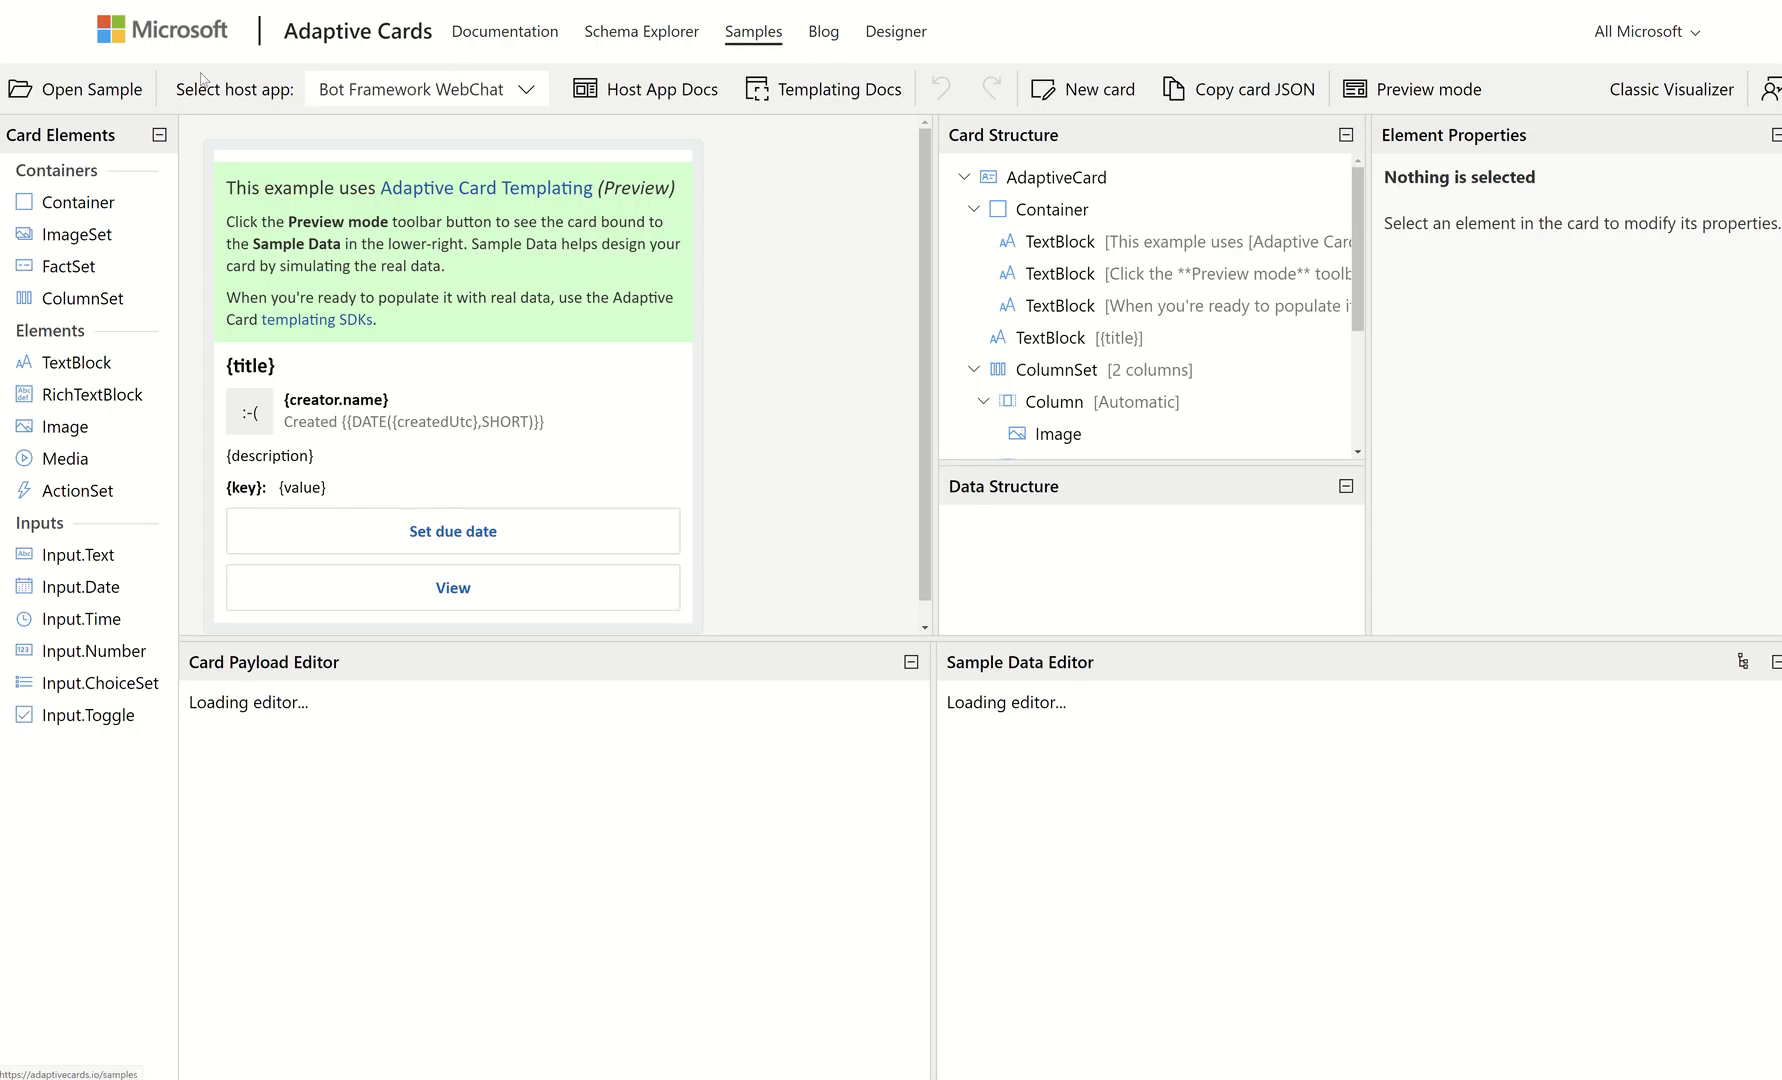
pyautogui.click(84, 95)
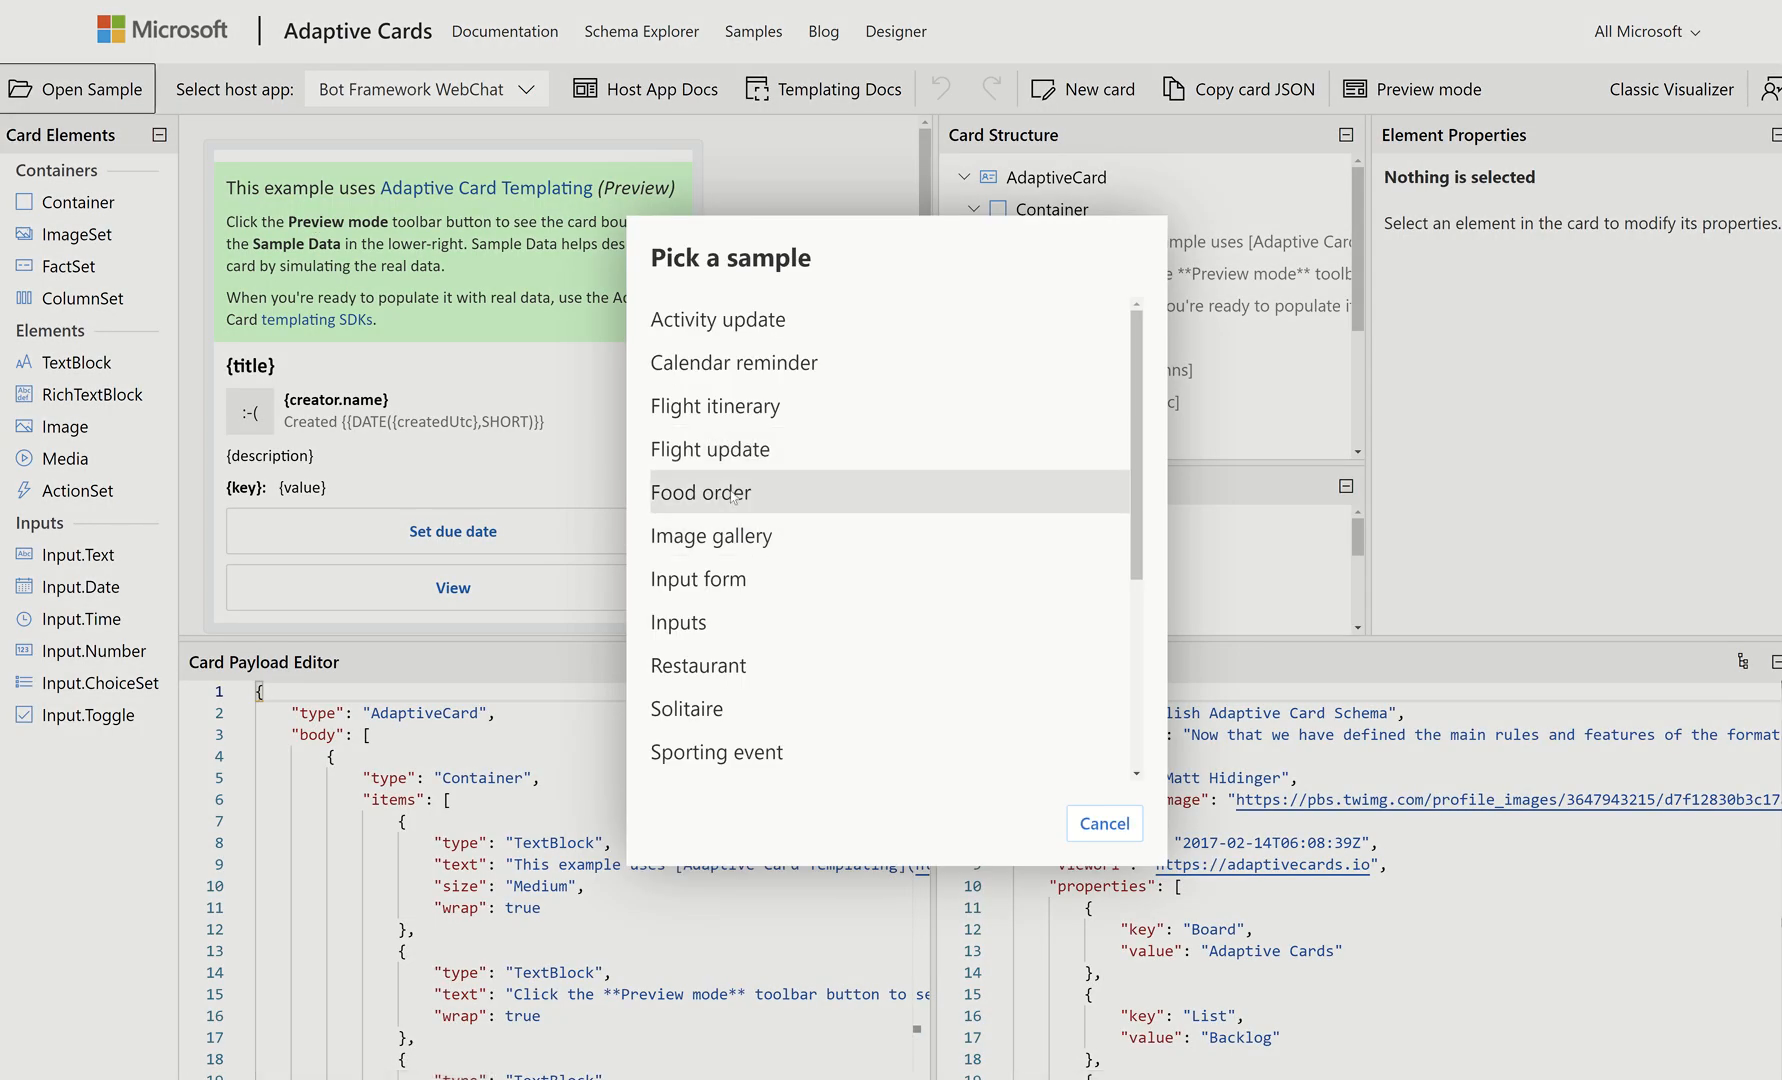
pyautogui.click(745, 492)
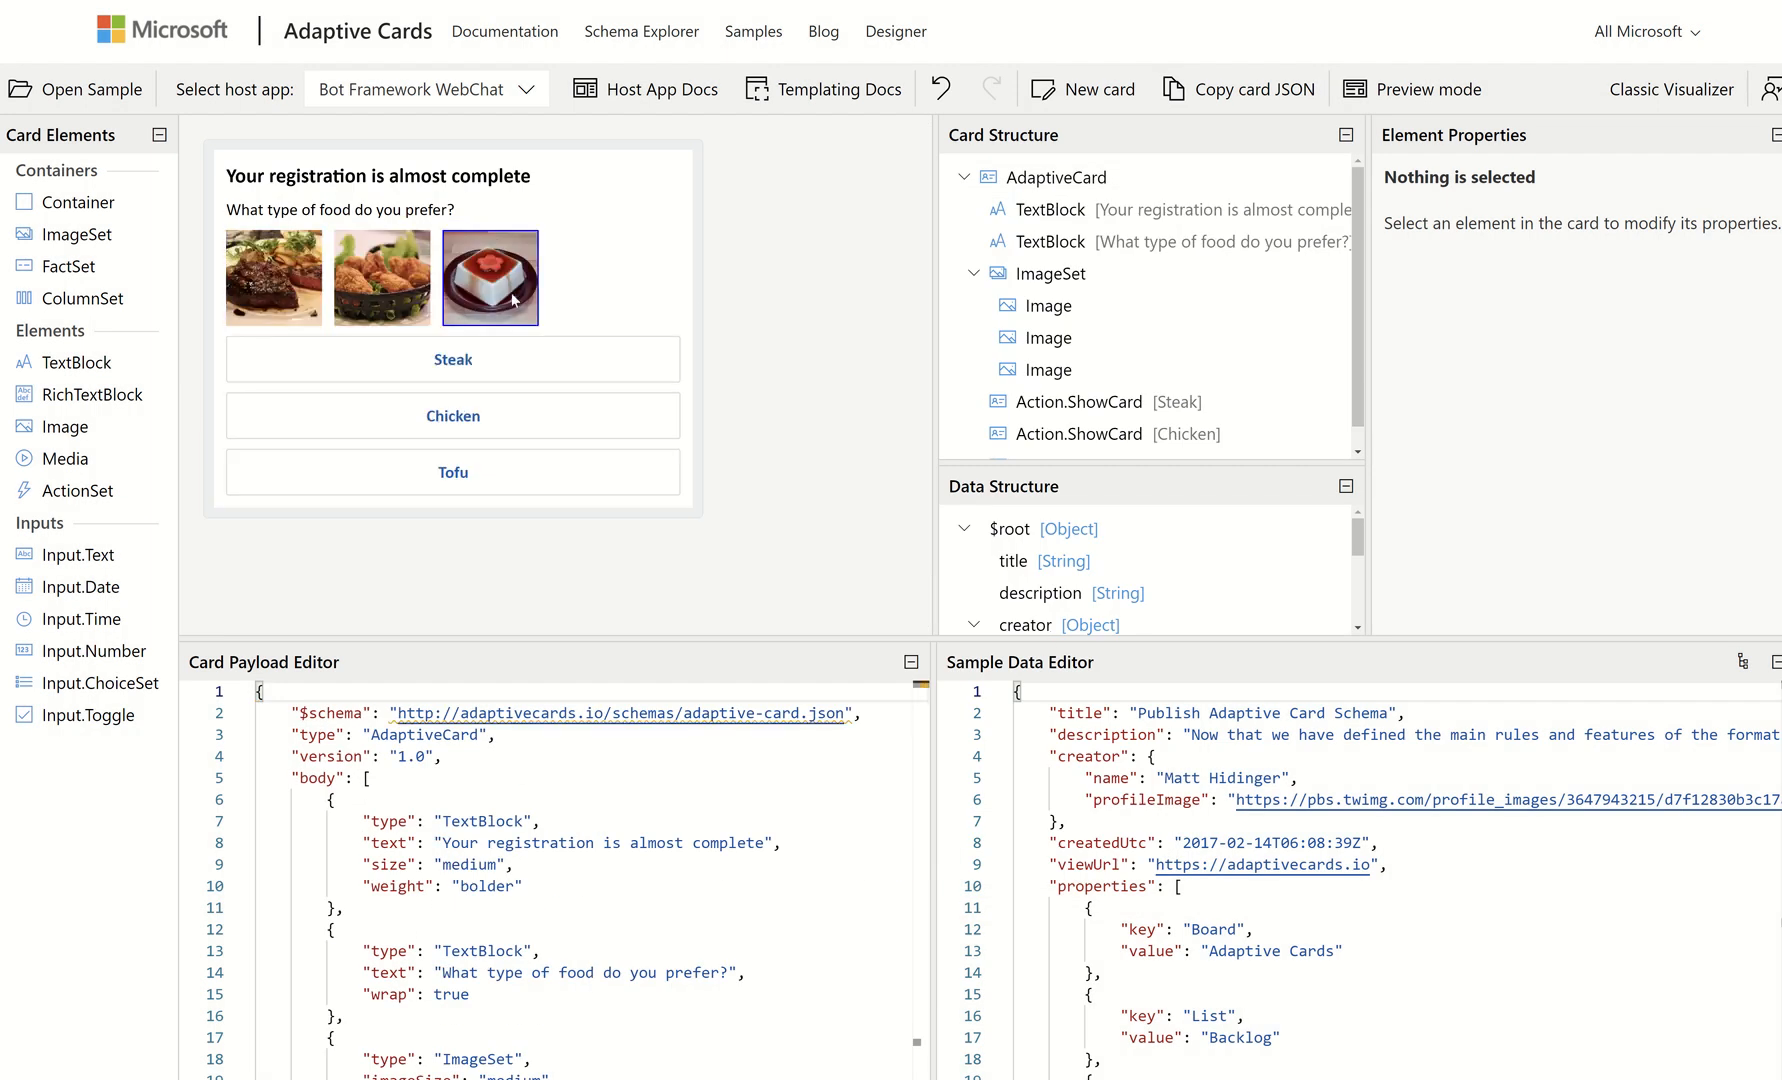
# Remove the Steak and Chicken actions from the card, undoing the accidental deletion of the whole card's content
pyautogui.click(575, 368)
pyautogui.press('Delete')
pyautogui.press('Delete')
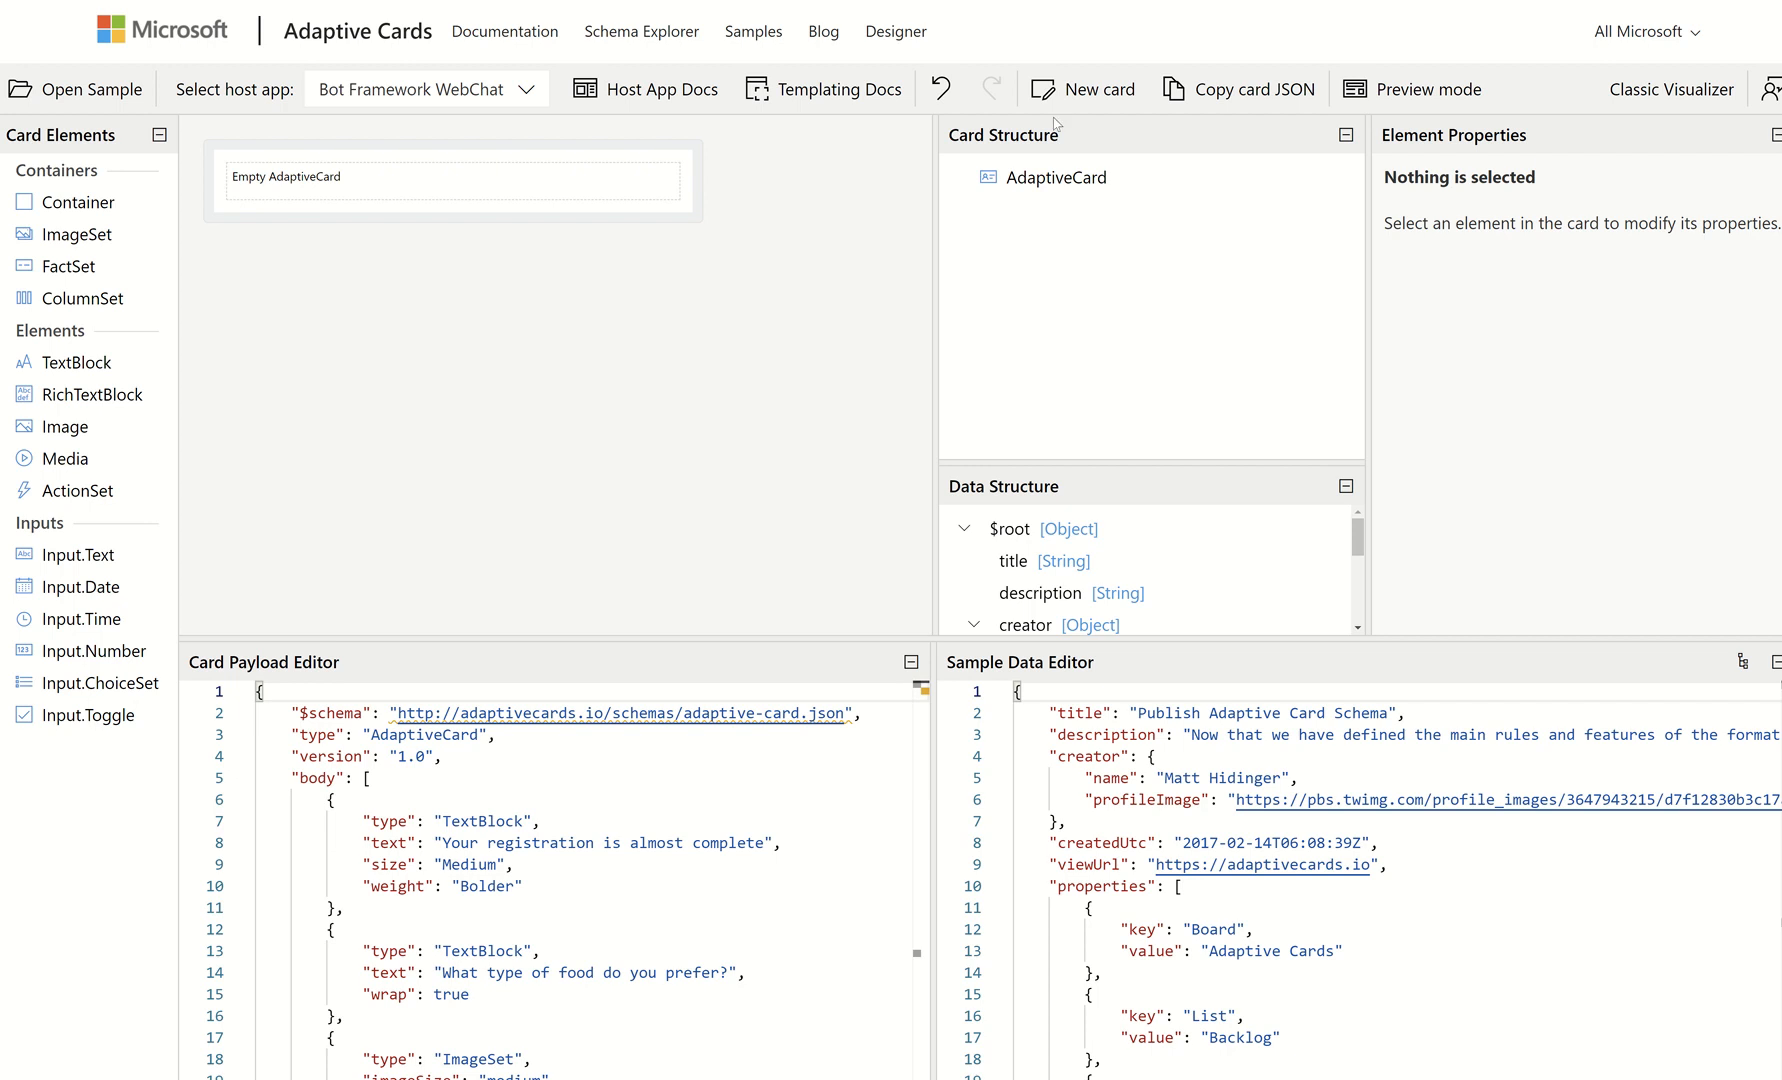
pyautogui.click(937, 90)
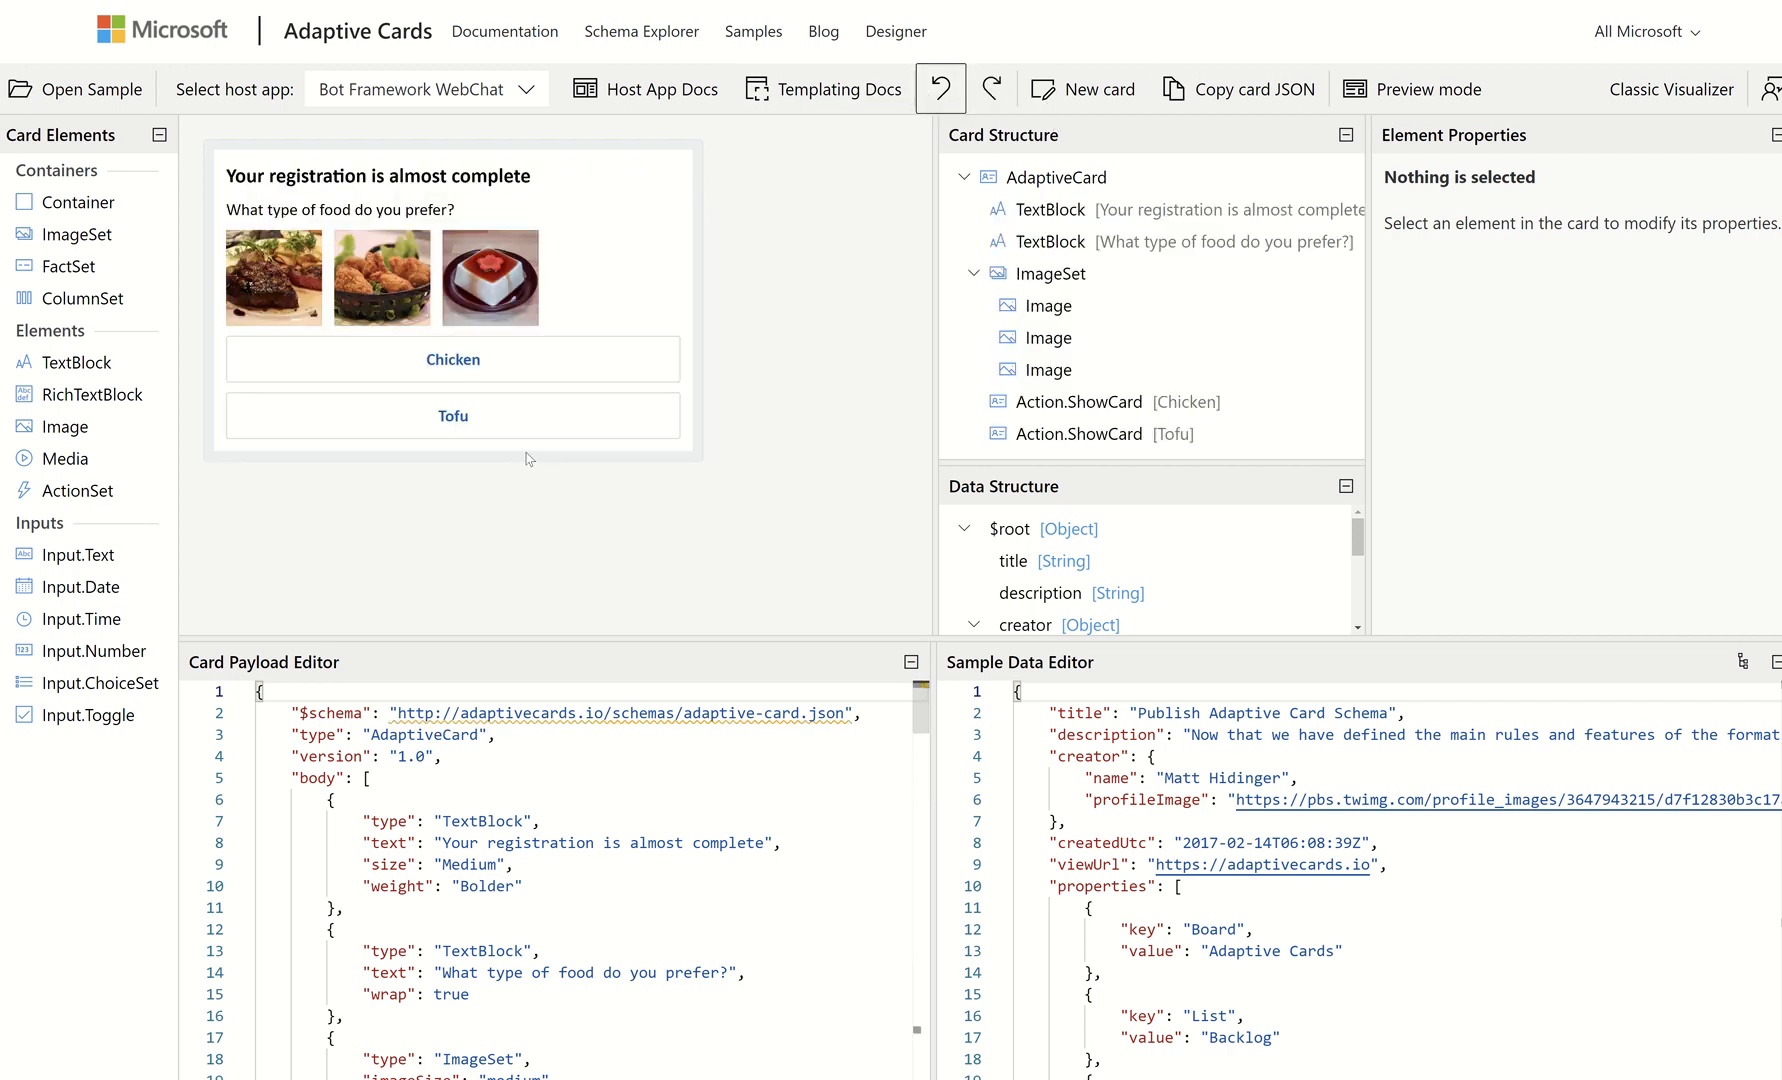
pyautogui.click(594, 372)
pyautogui.click(692, 323)
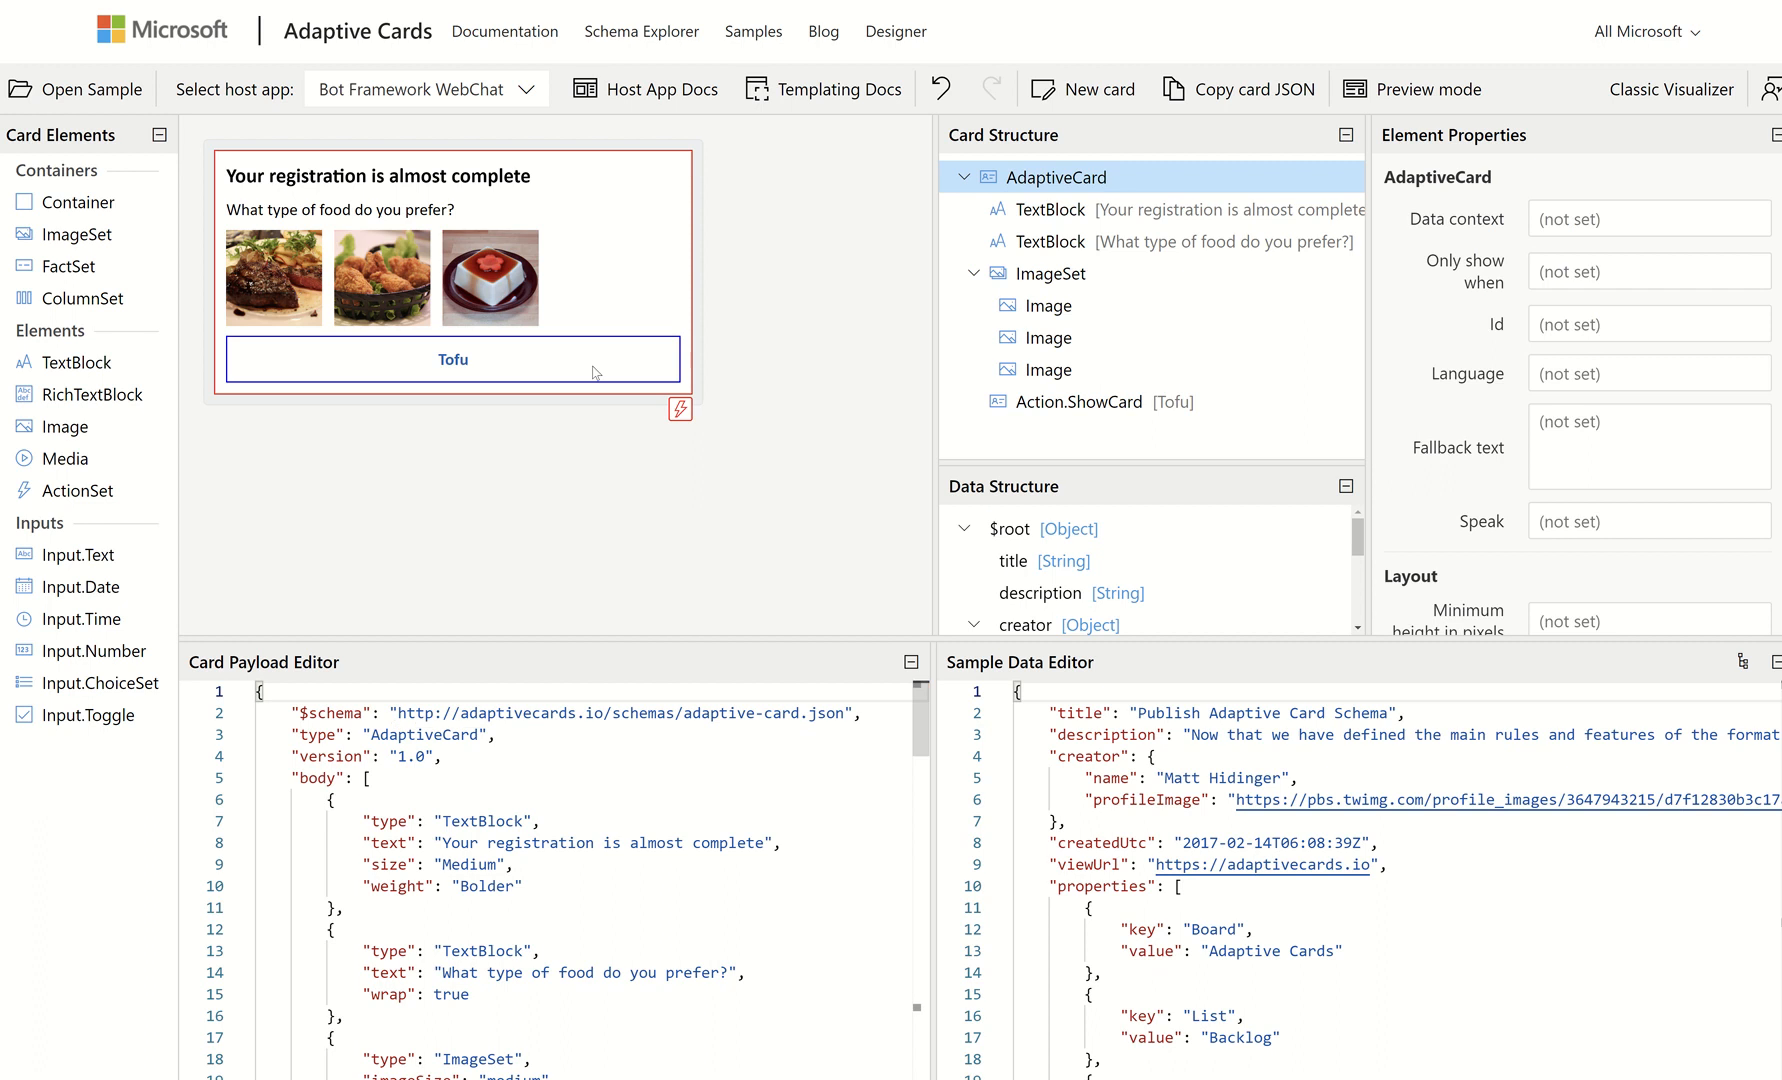
# Delete the dessert and chicken images from the image set and remove the Tofu action
pyautogui.click(495, 311)
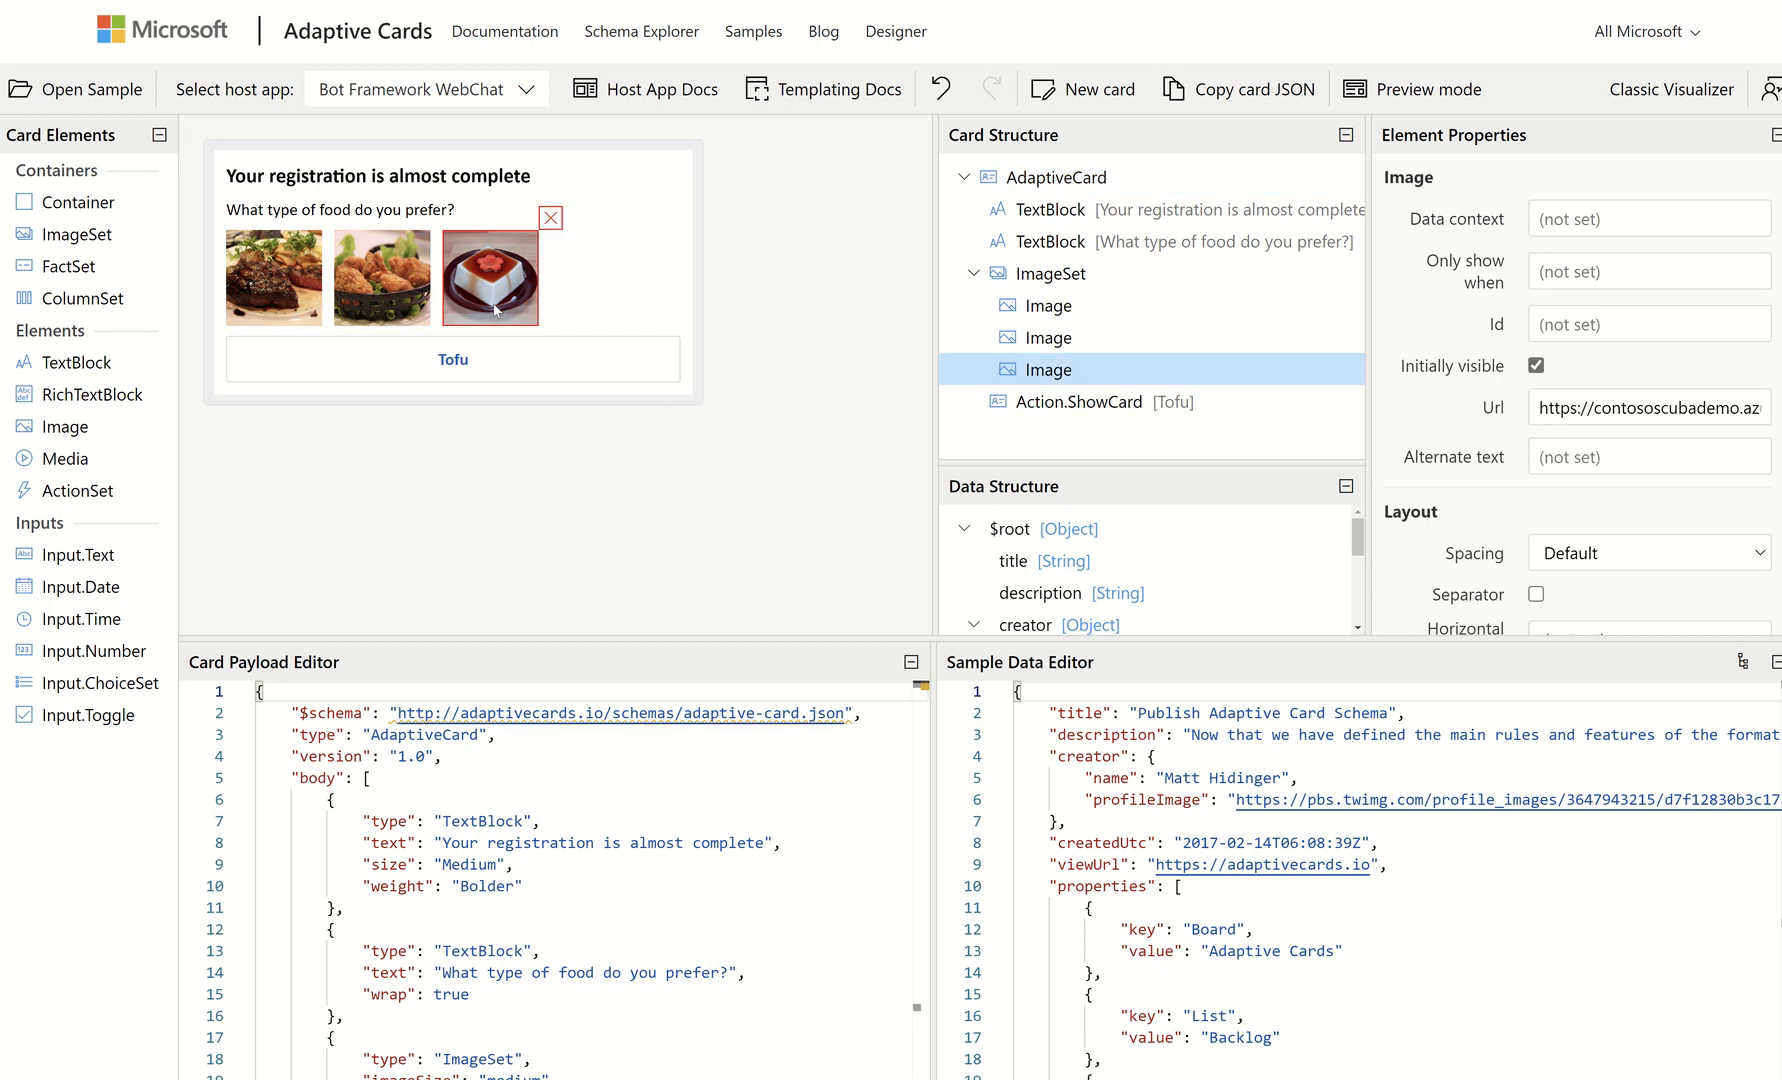
pyautogui.press('Delete')
pyautogui.click(372, 292)
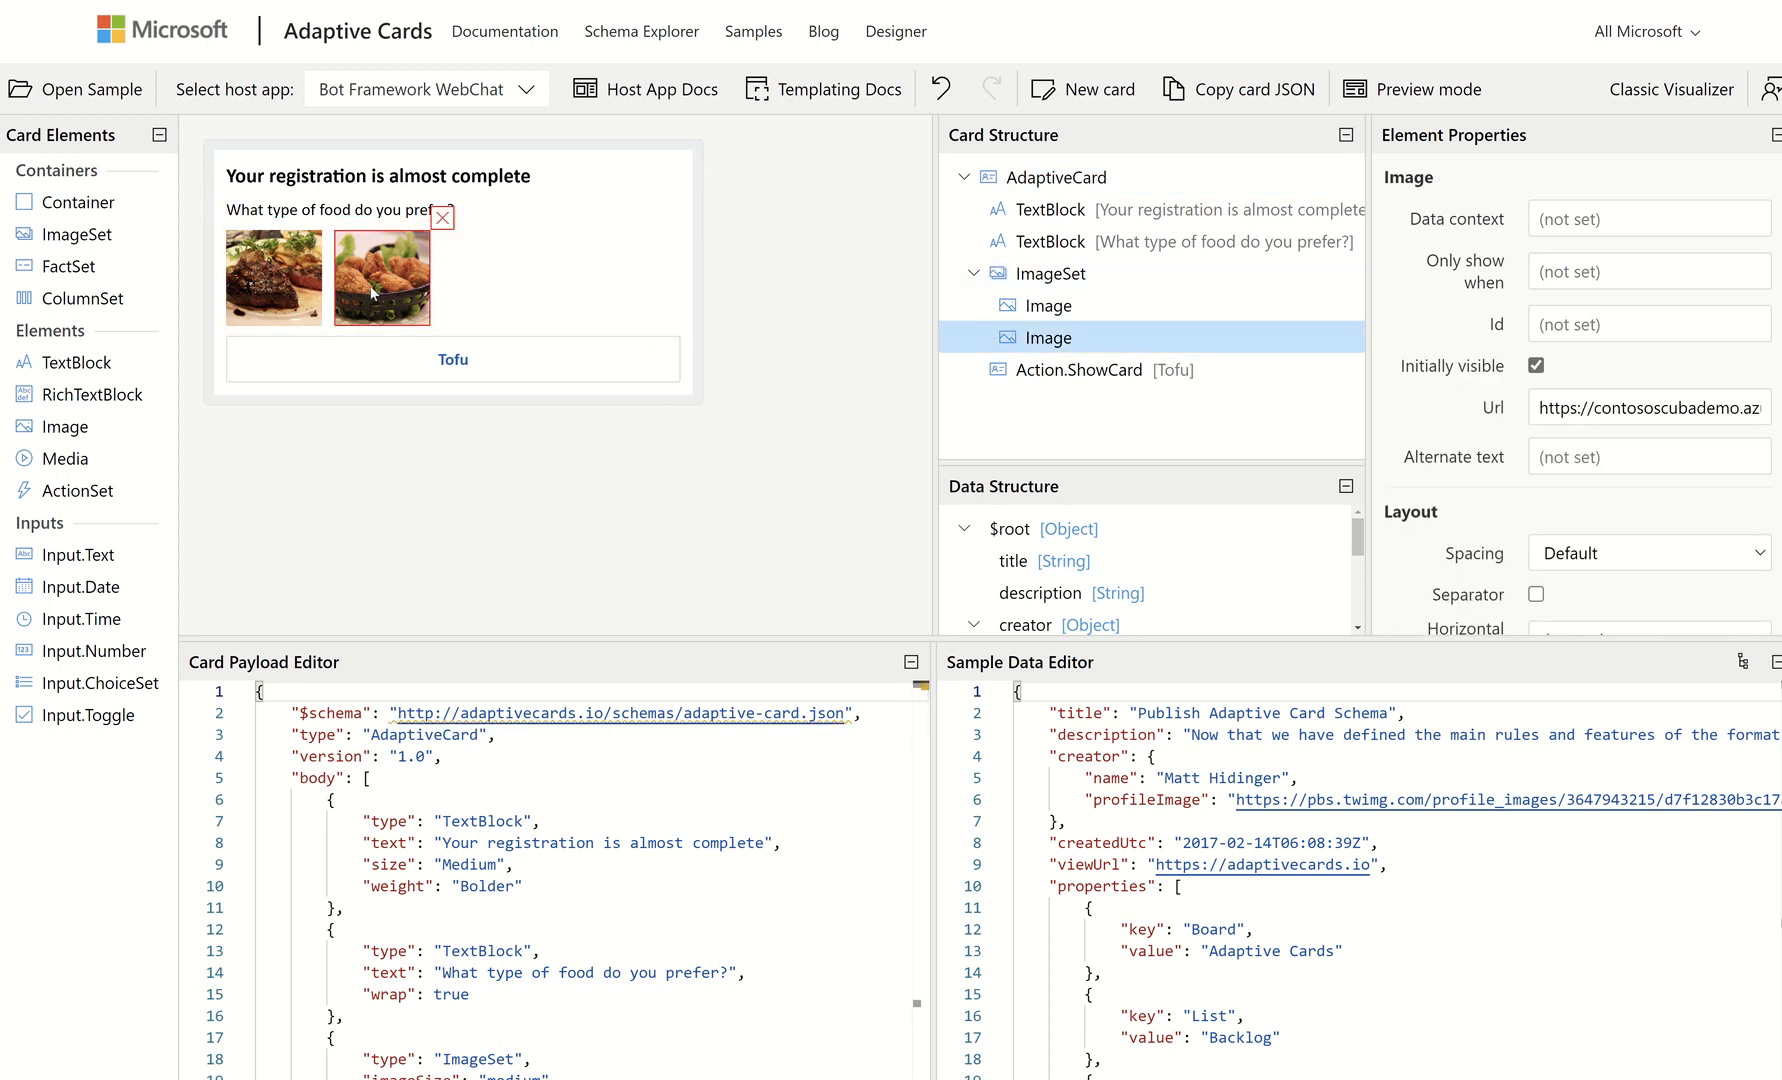
pyautogui.press('Delete')
pyautogui.click(590, 360)
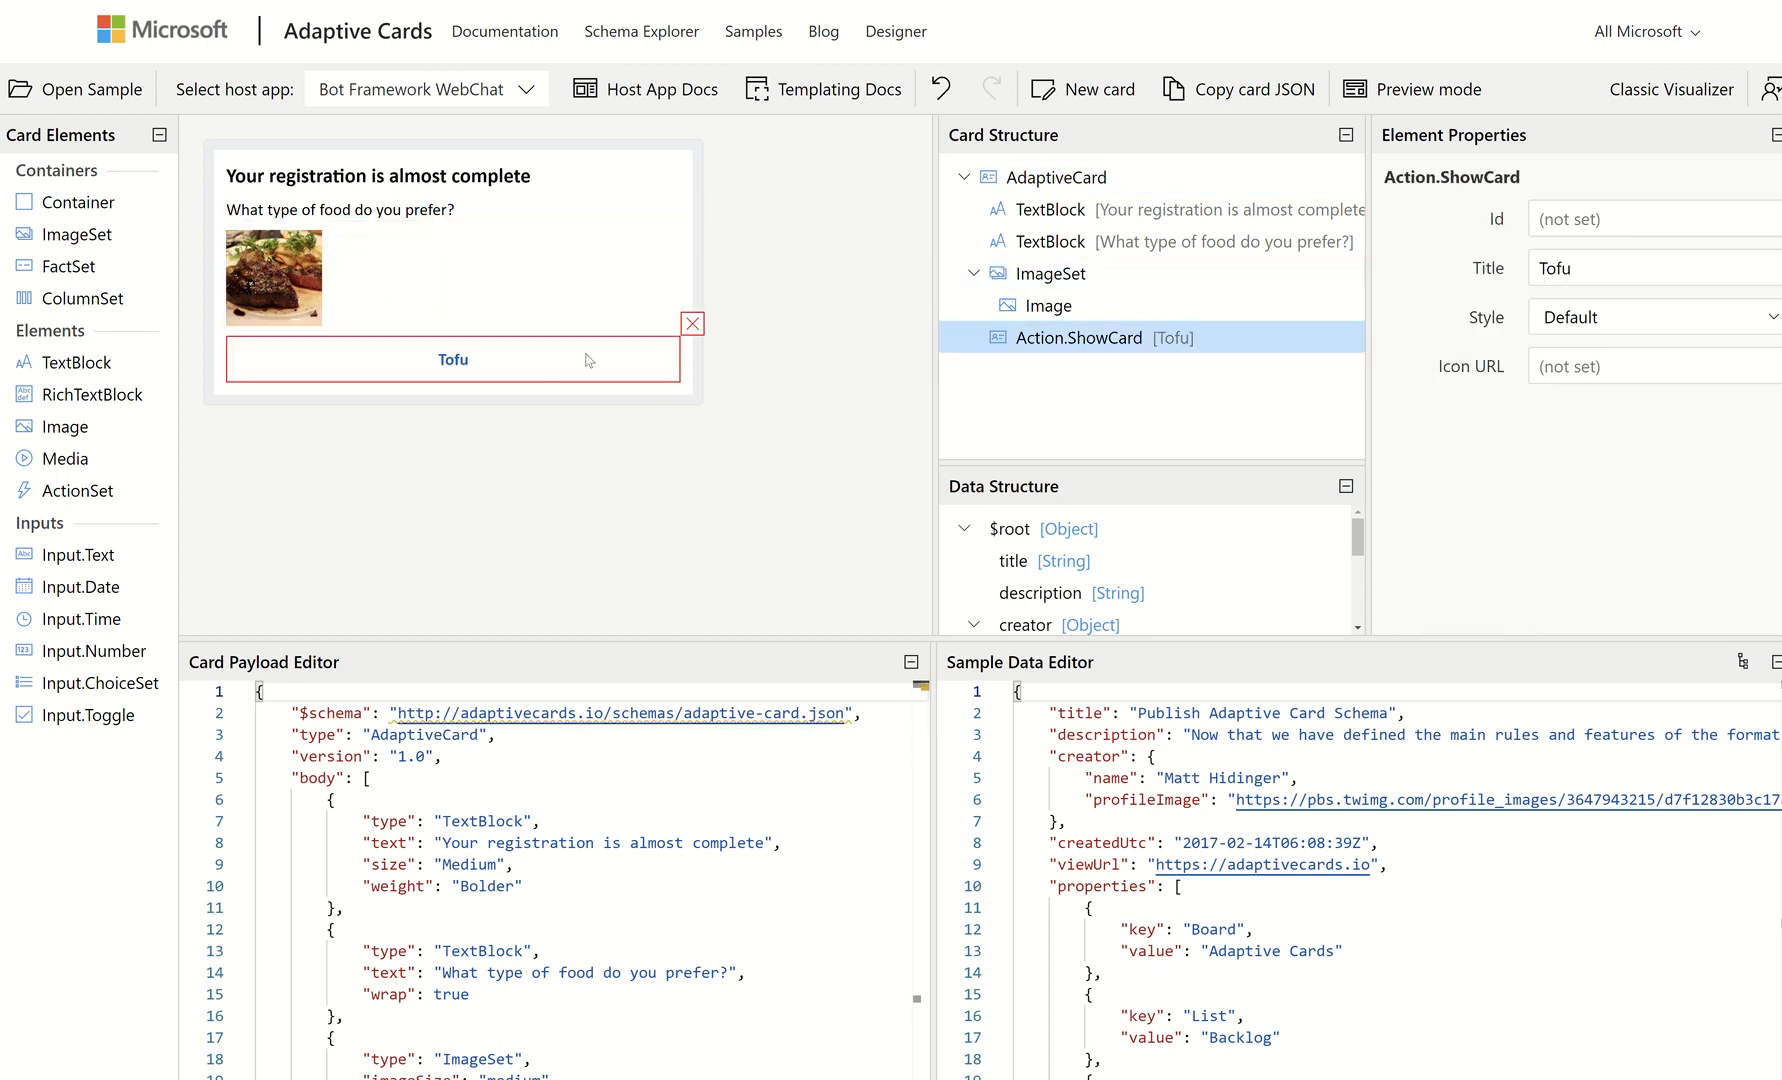
pyautogui.click(692, 323)
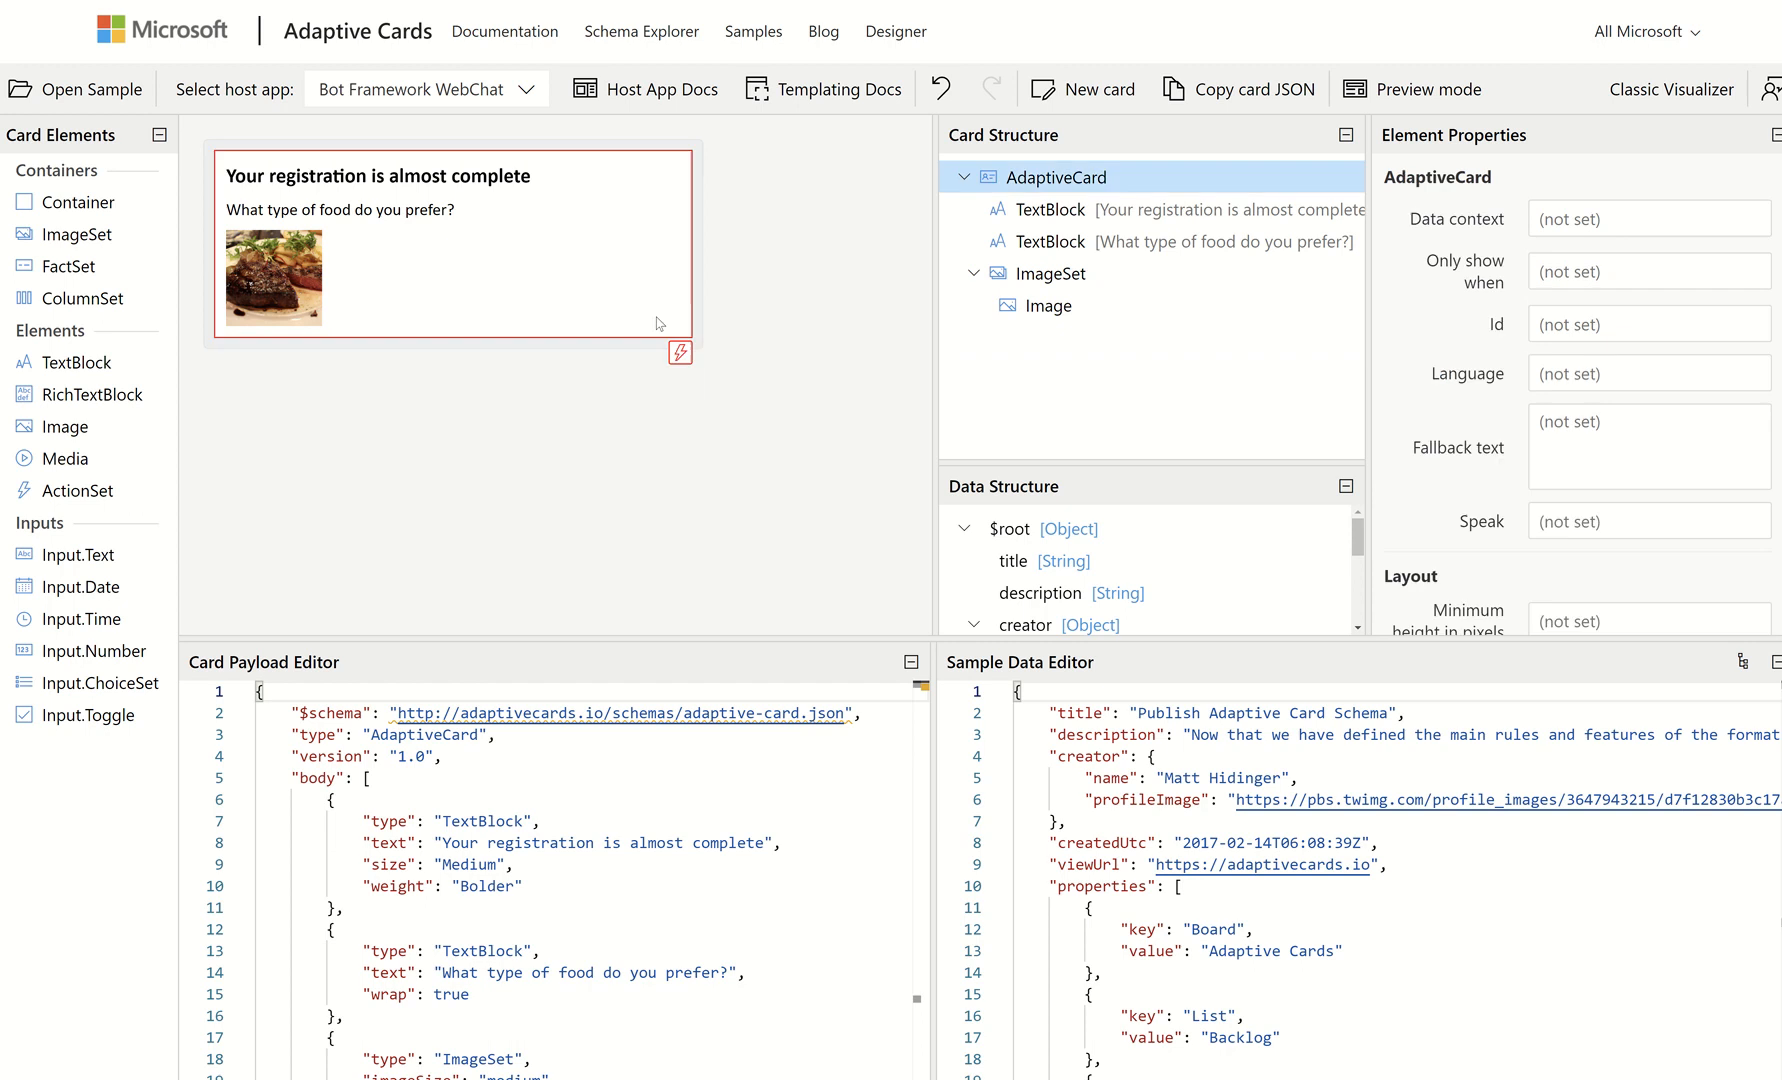
# Select the entire card JSON in the Card Payload Editor
pyautogui.click(430, 212)
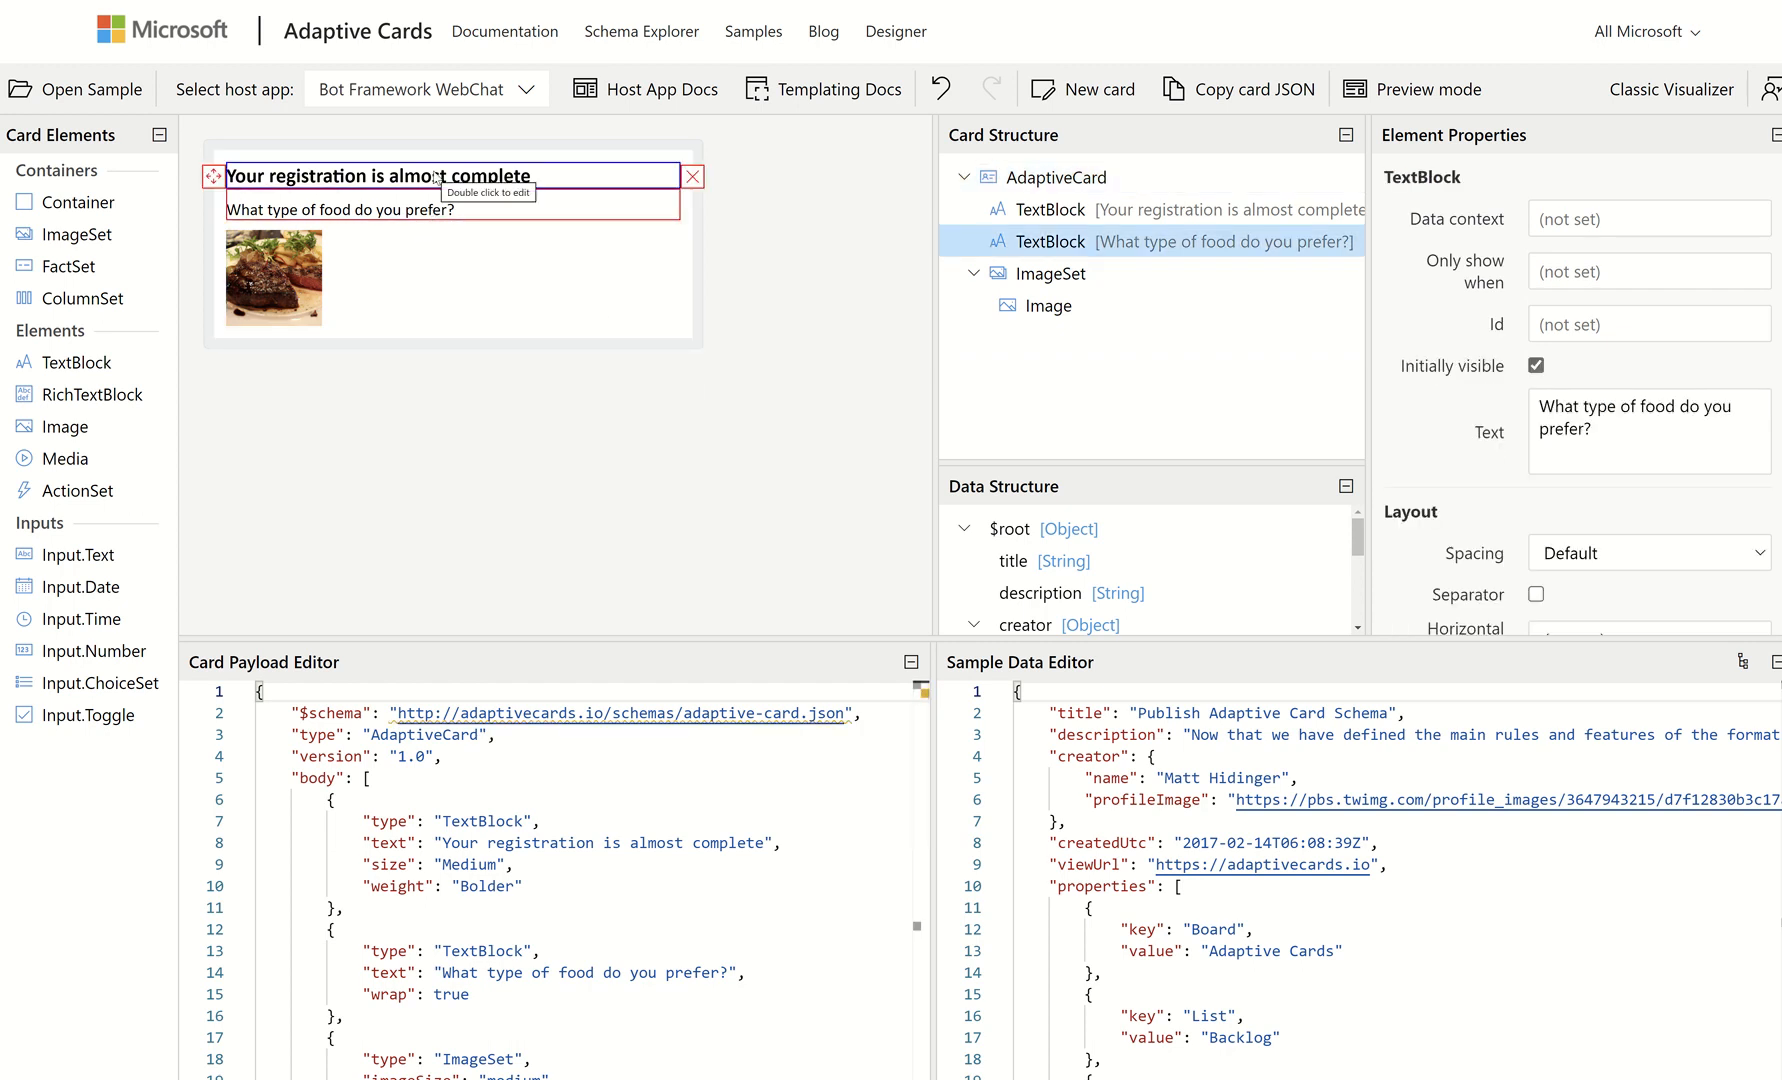
pyautogui.click(700, 972)
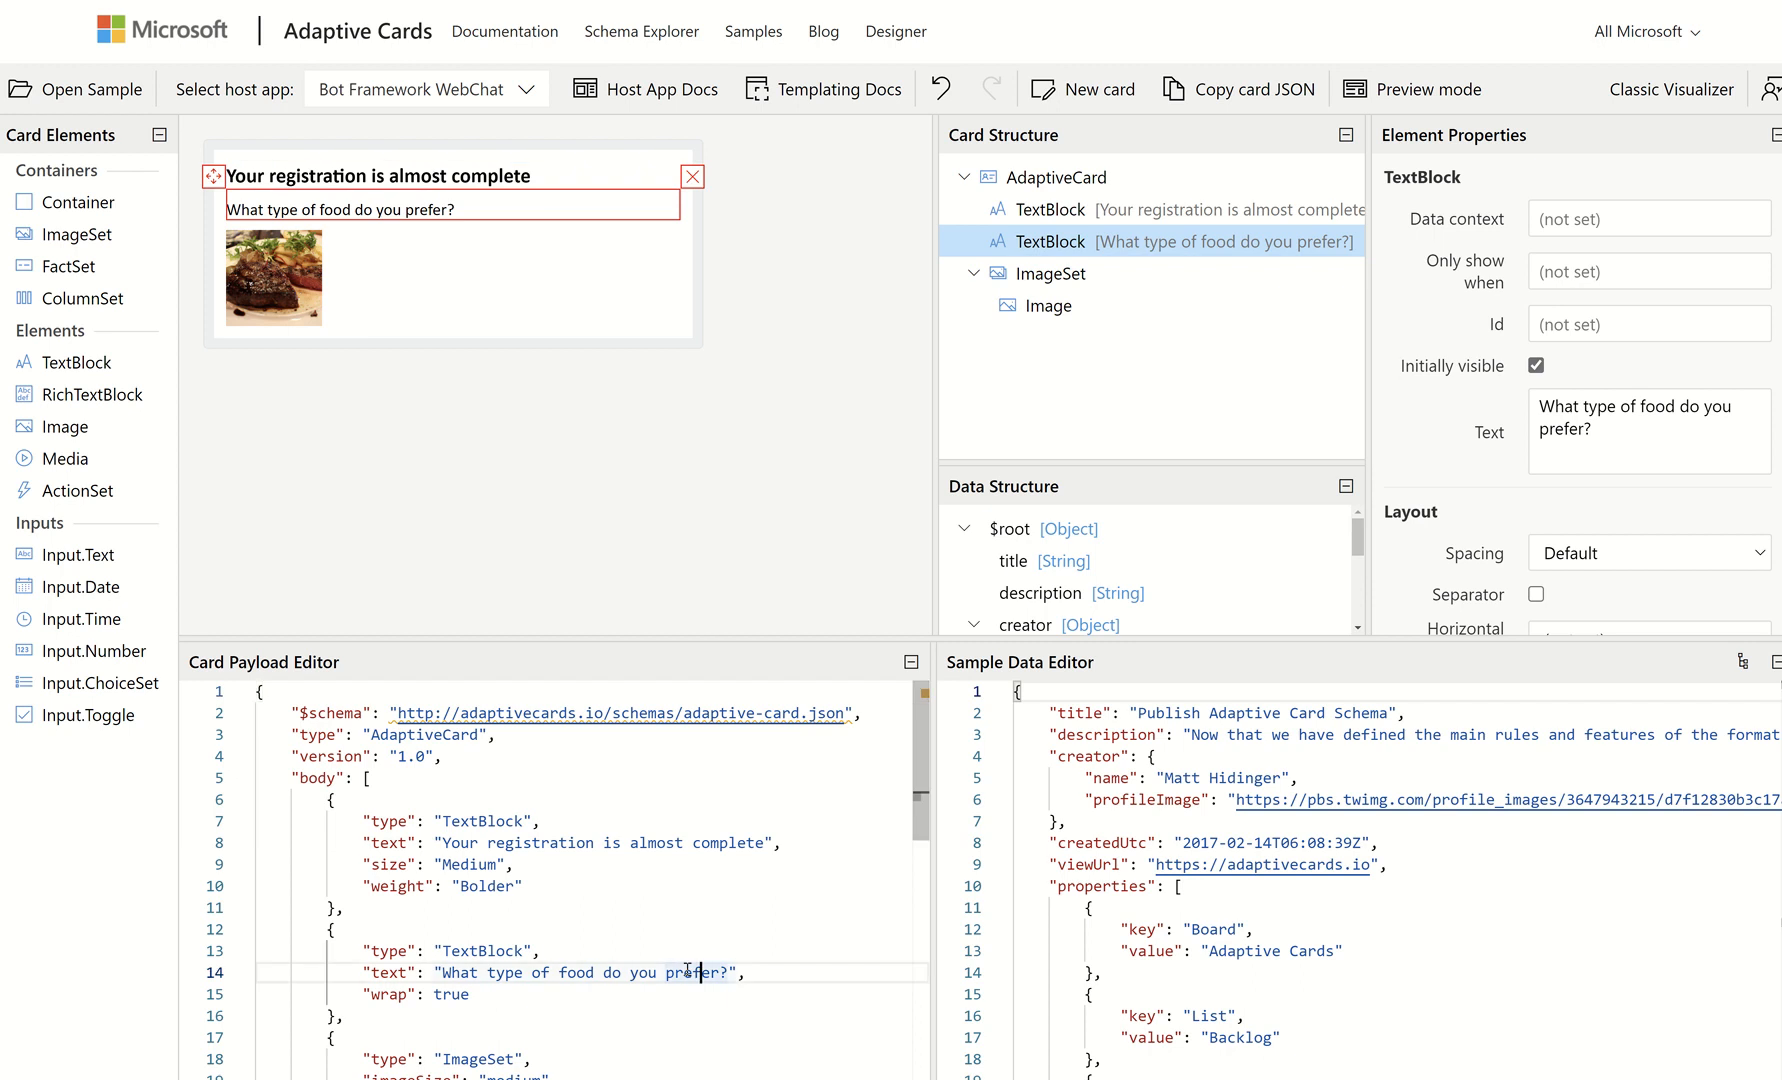
pyautogui.hotkey('ctrl', 'a')
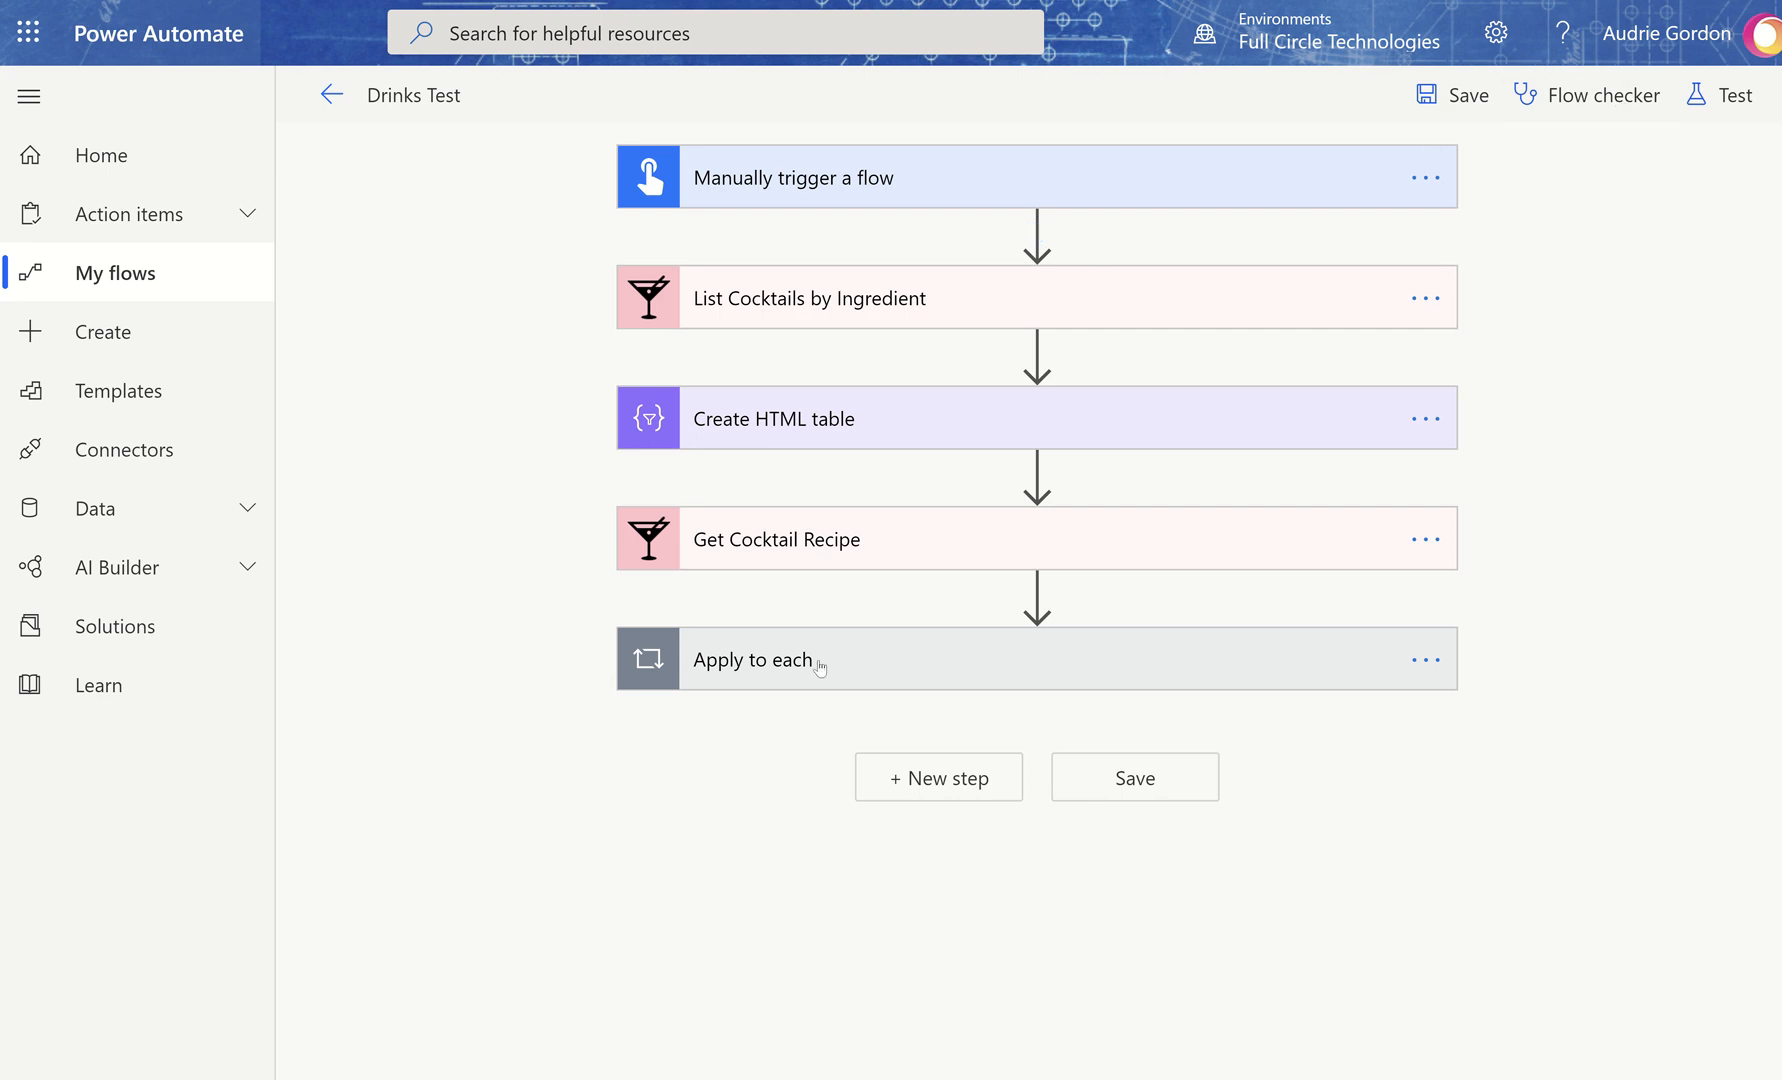
# Return to Power Automate and add the Teams action Post your own adaptive card as the Flow bot to a channel inside Apply to each
pyautogui.click(866, 675)
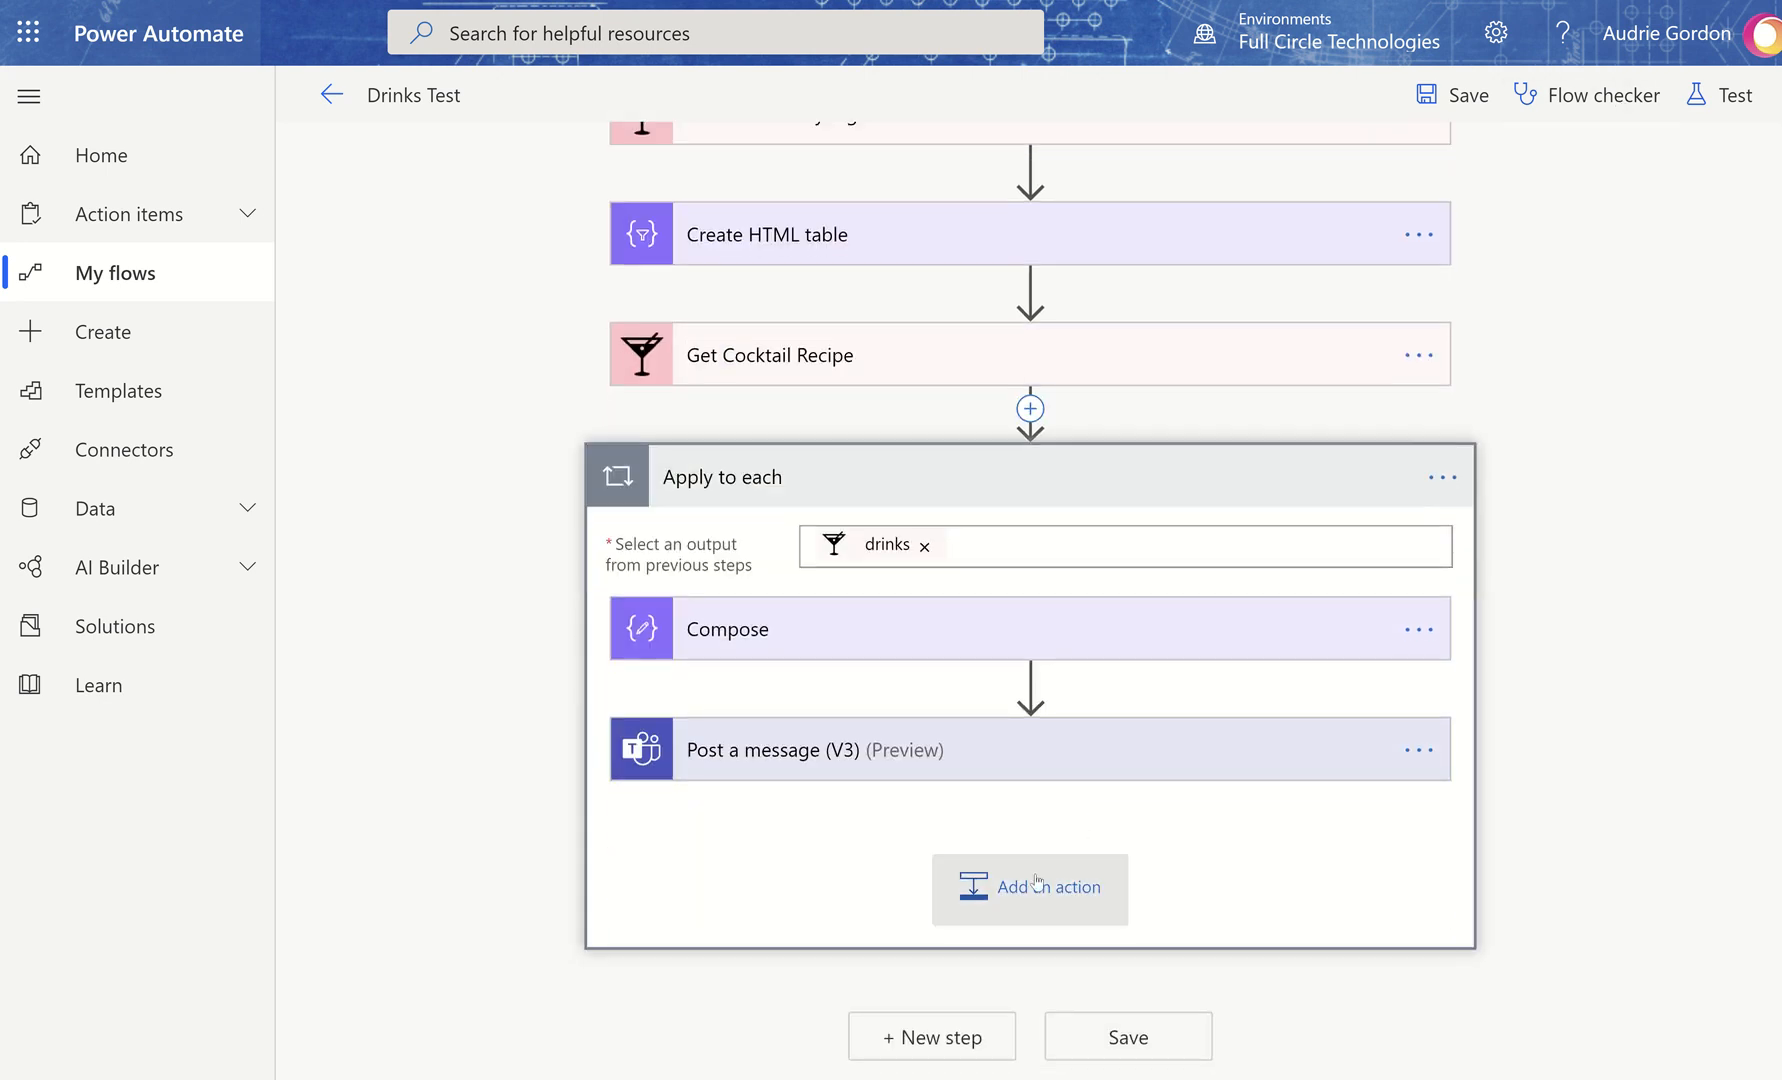
pyautogui.click(1037, 881)
pyautogui.write('ad')
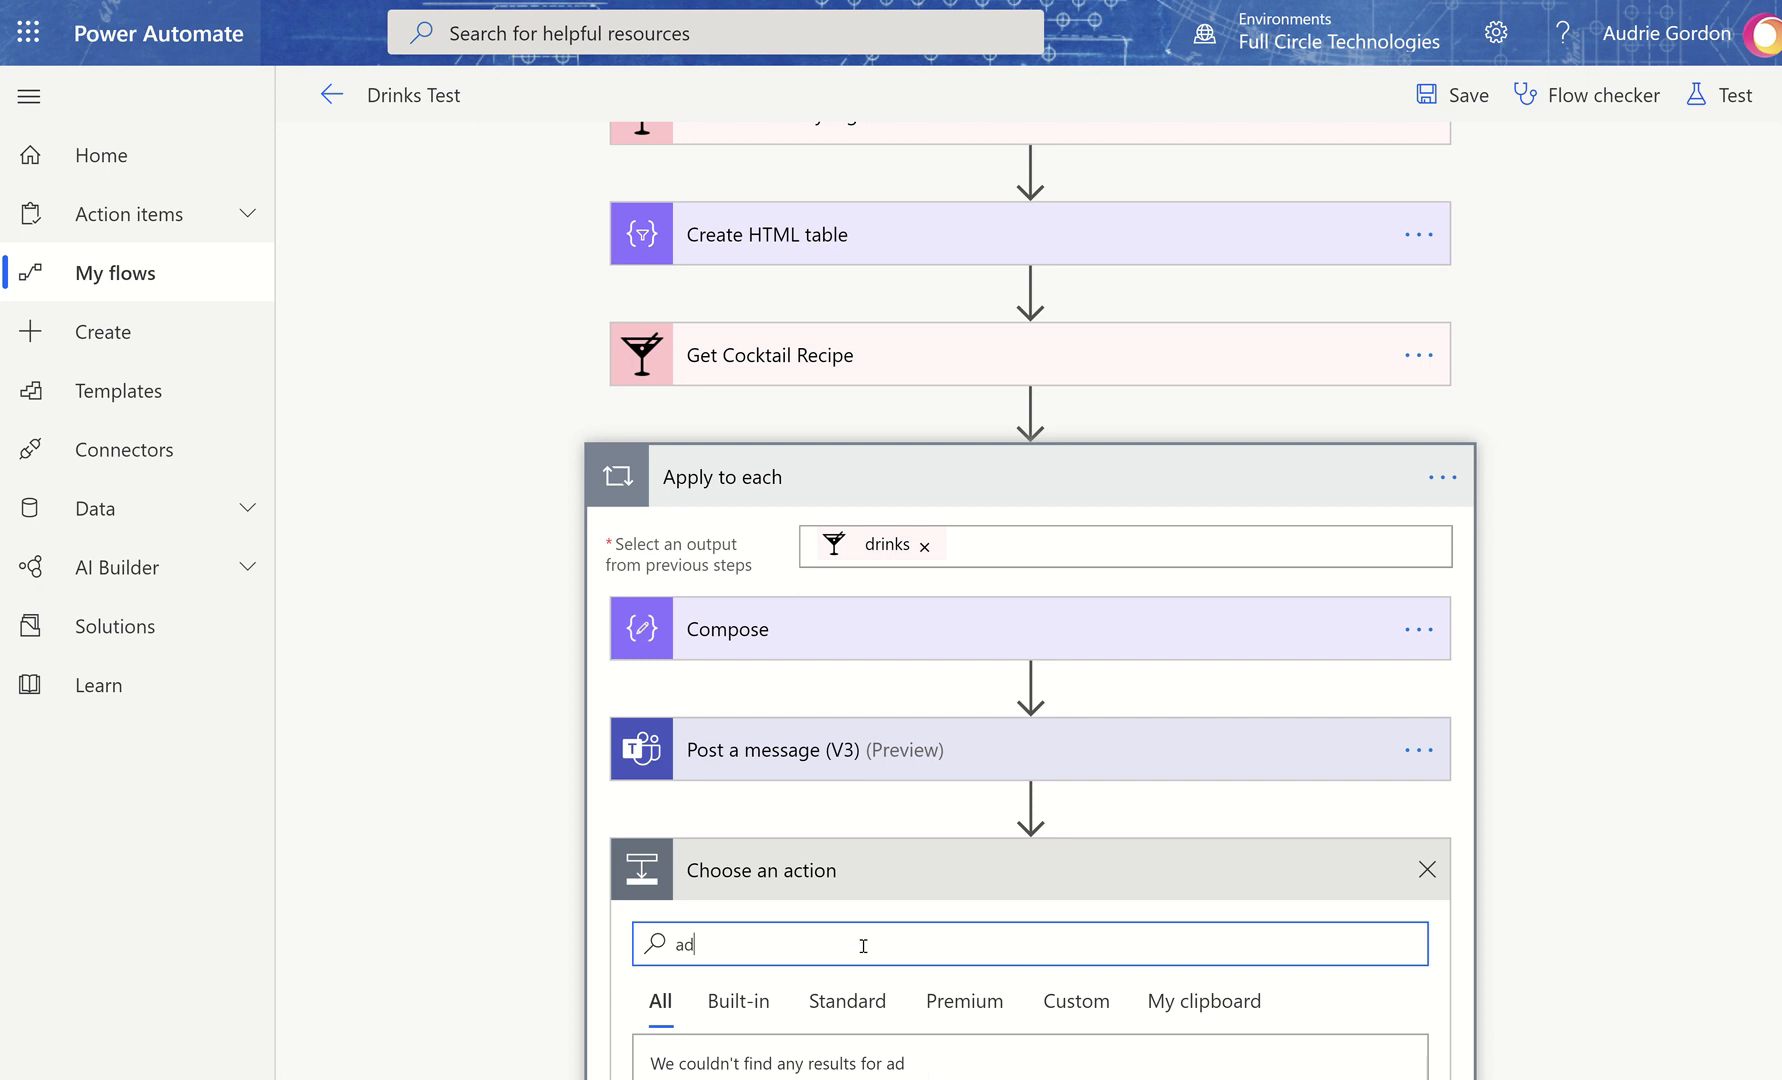
pyautogui.write('aptiver')
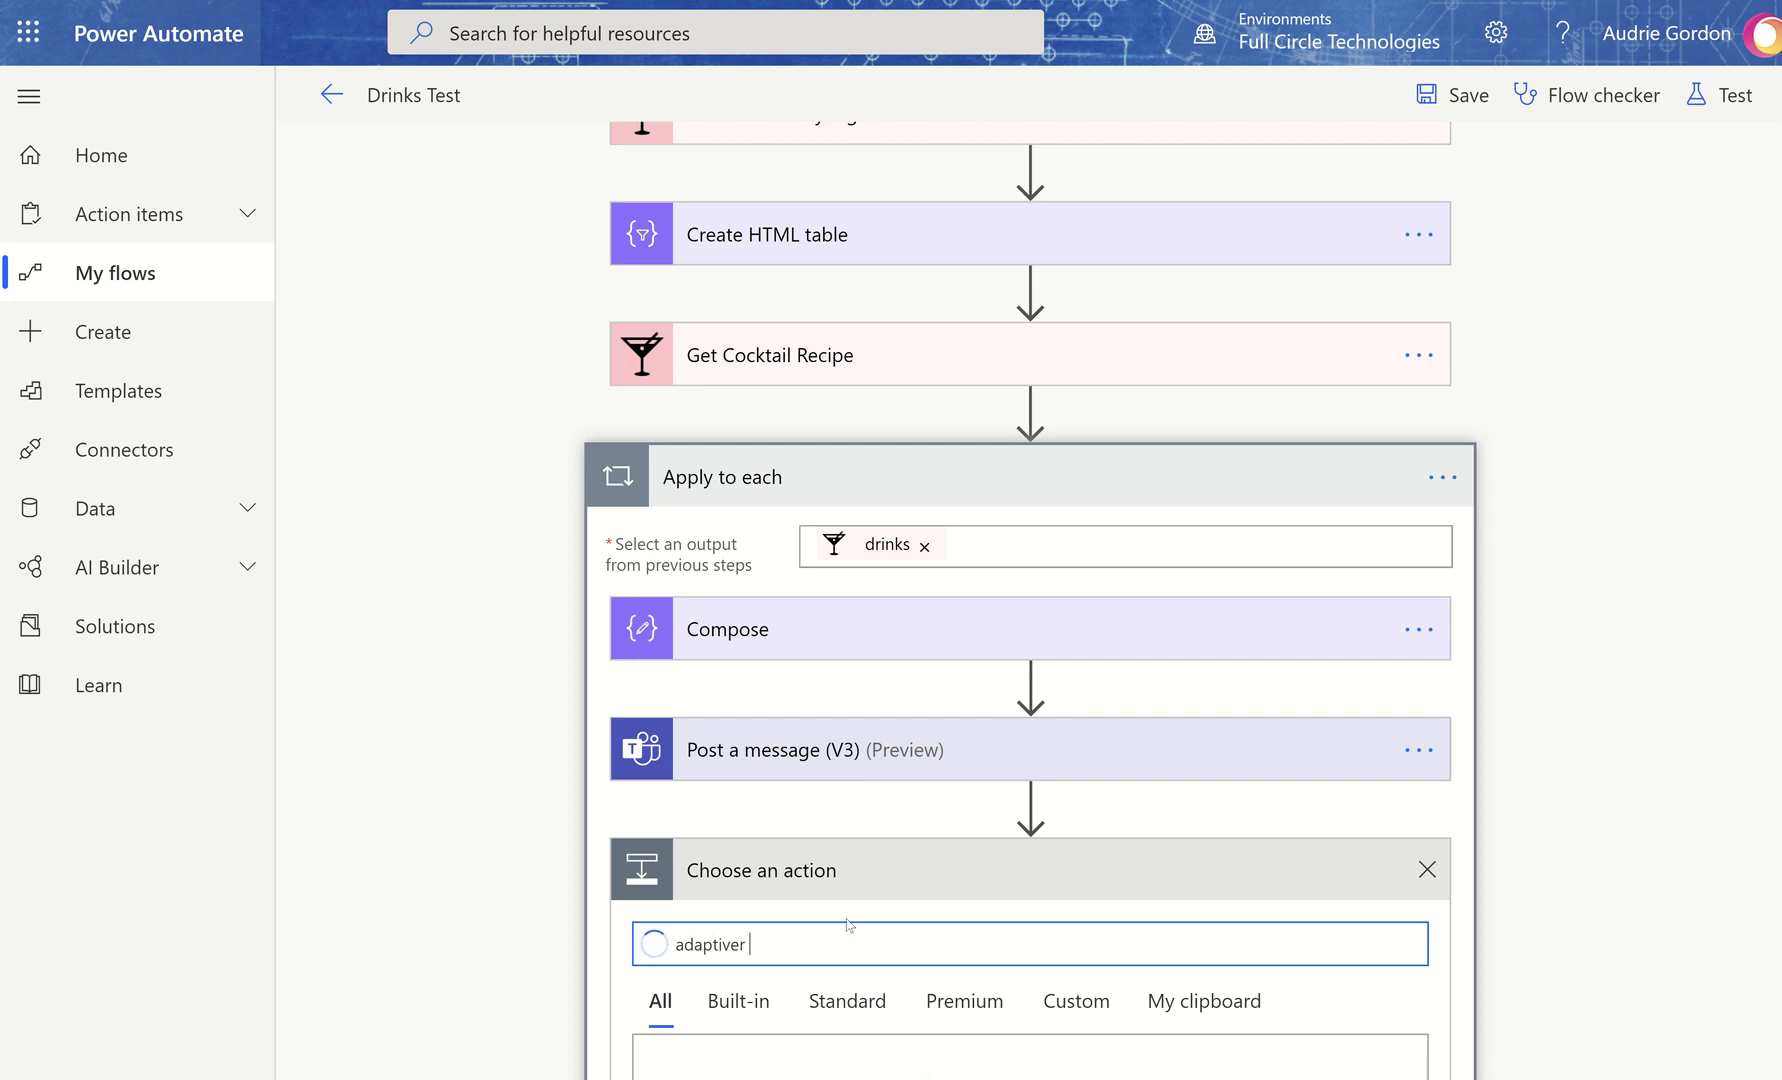
pyautogui.press('BackSpace')
pyautogui.scroll(-10, 1114, 822)
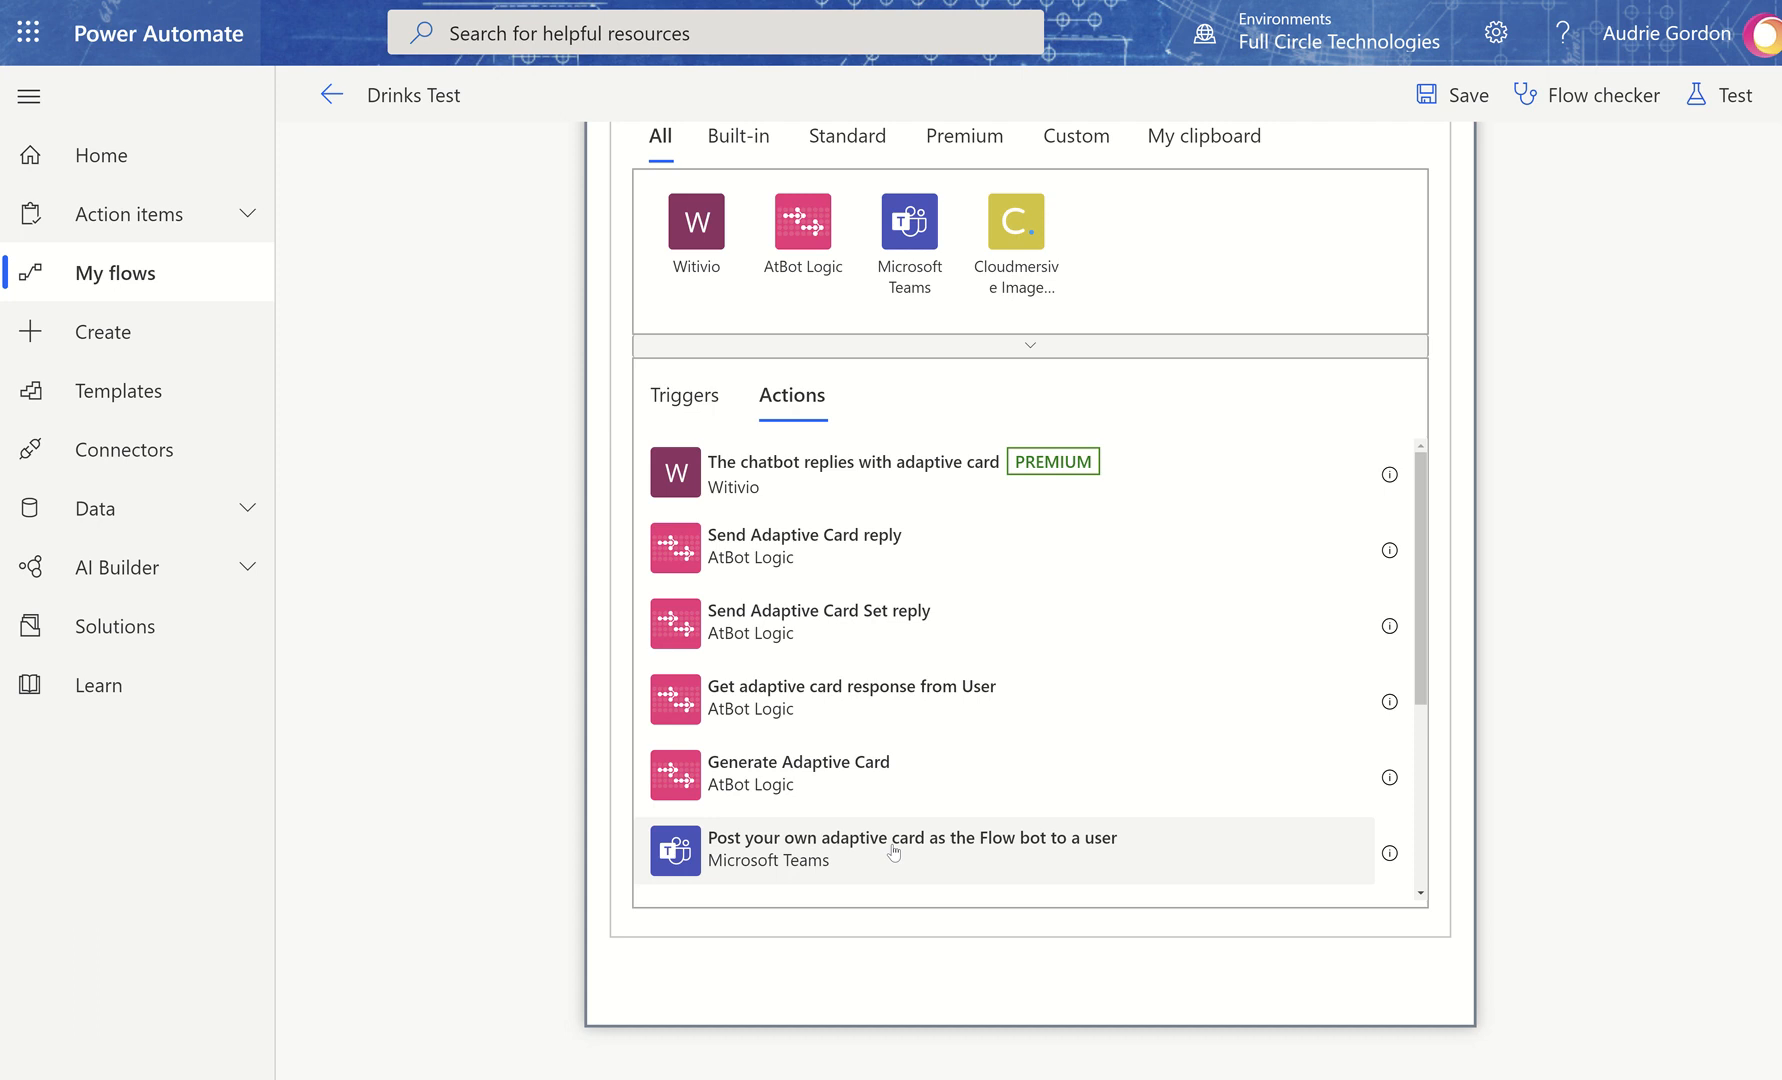
pyautogui.scroll(-3, 893, 852)
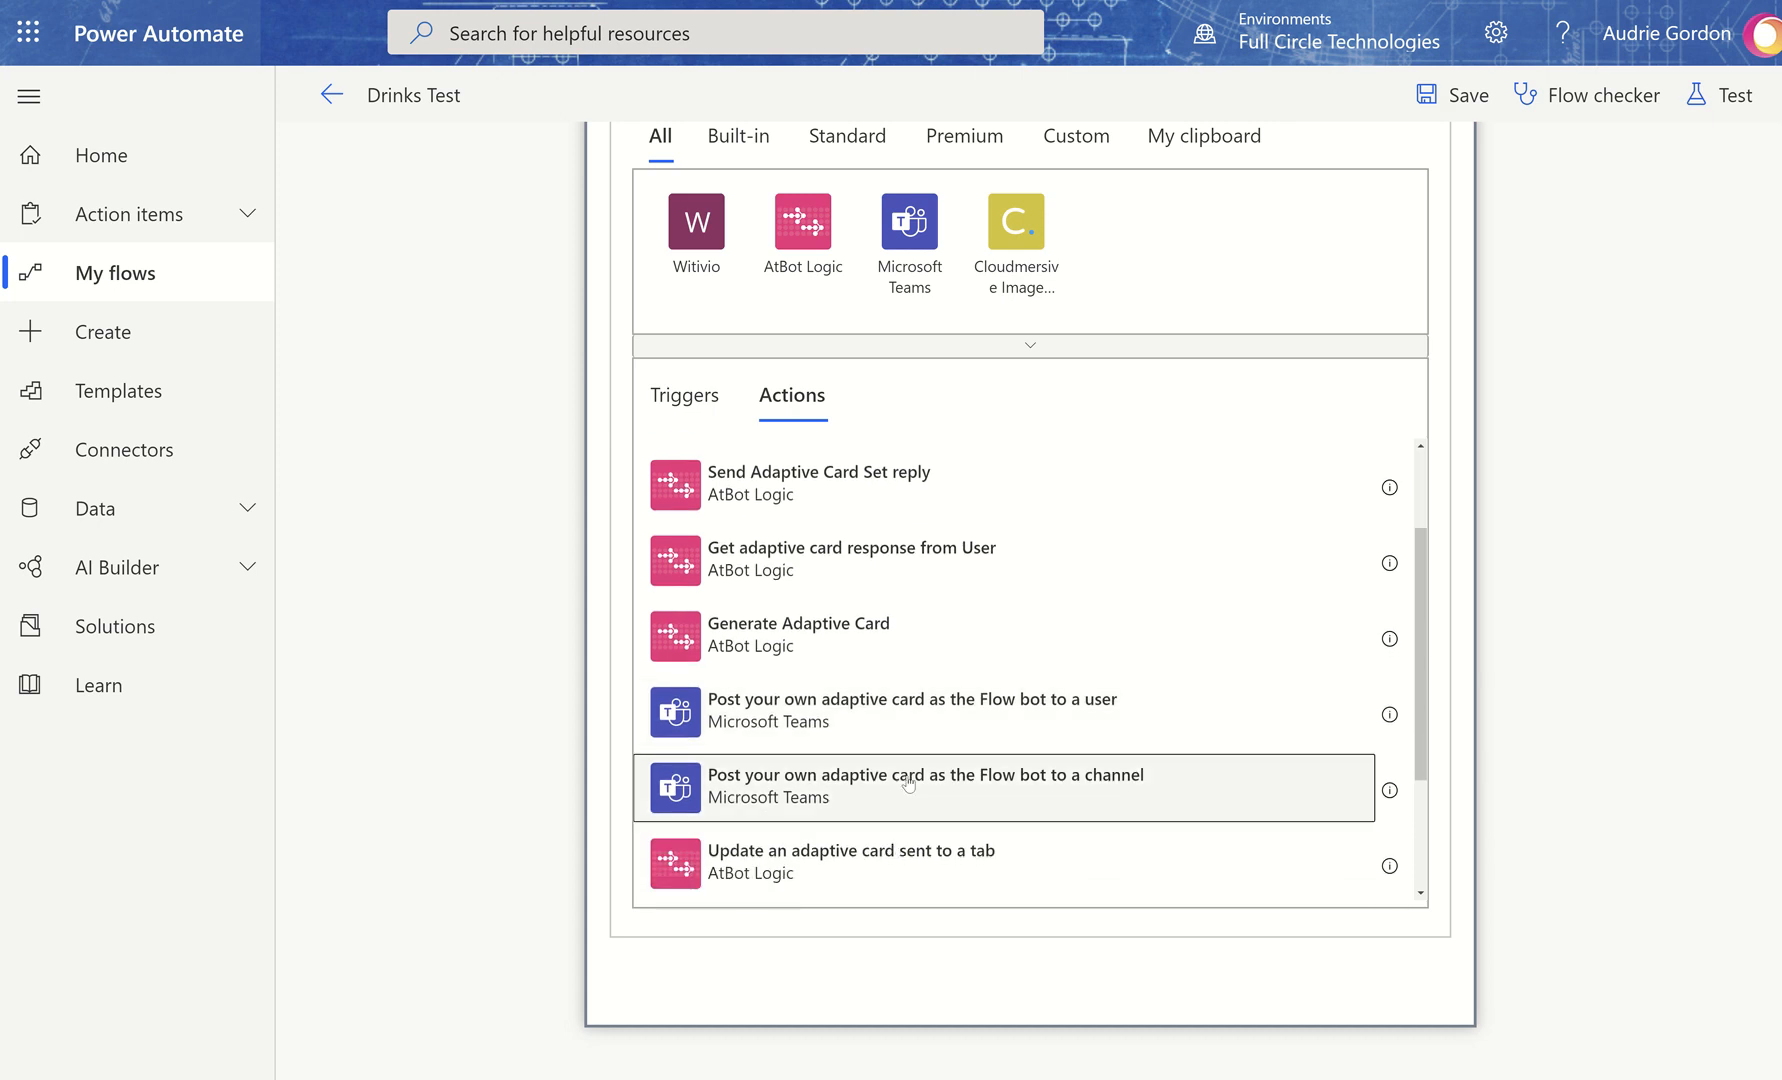
pyautogui.click(906, 781)
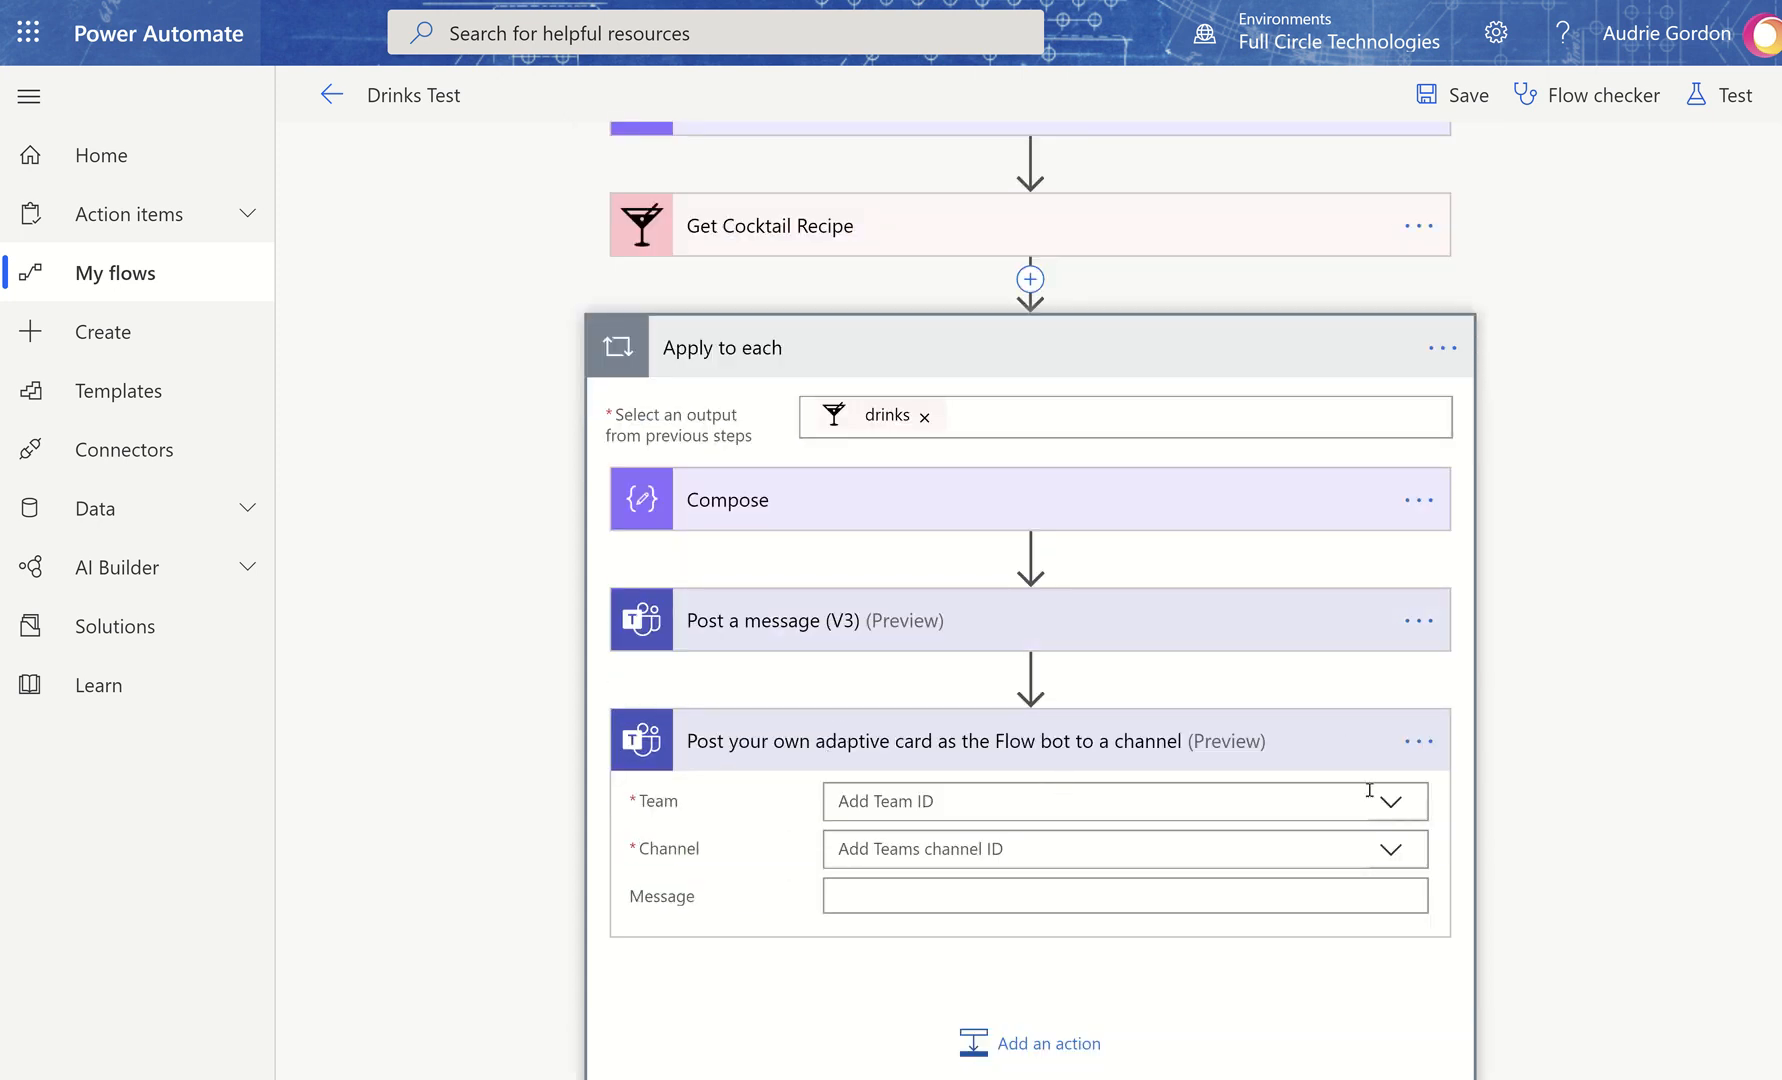
# Set the adaptive card action to post to the Adaptive Cards team's General channel
pyautogui.click(1369, 790)
pyautogui.click(1022, 845)
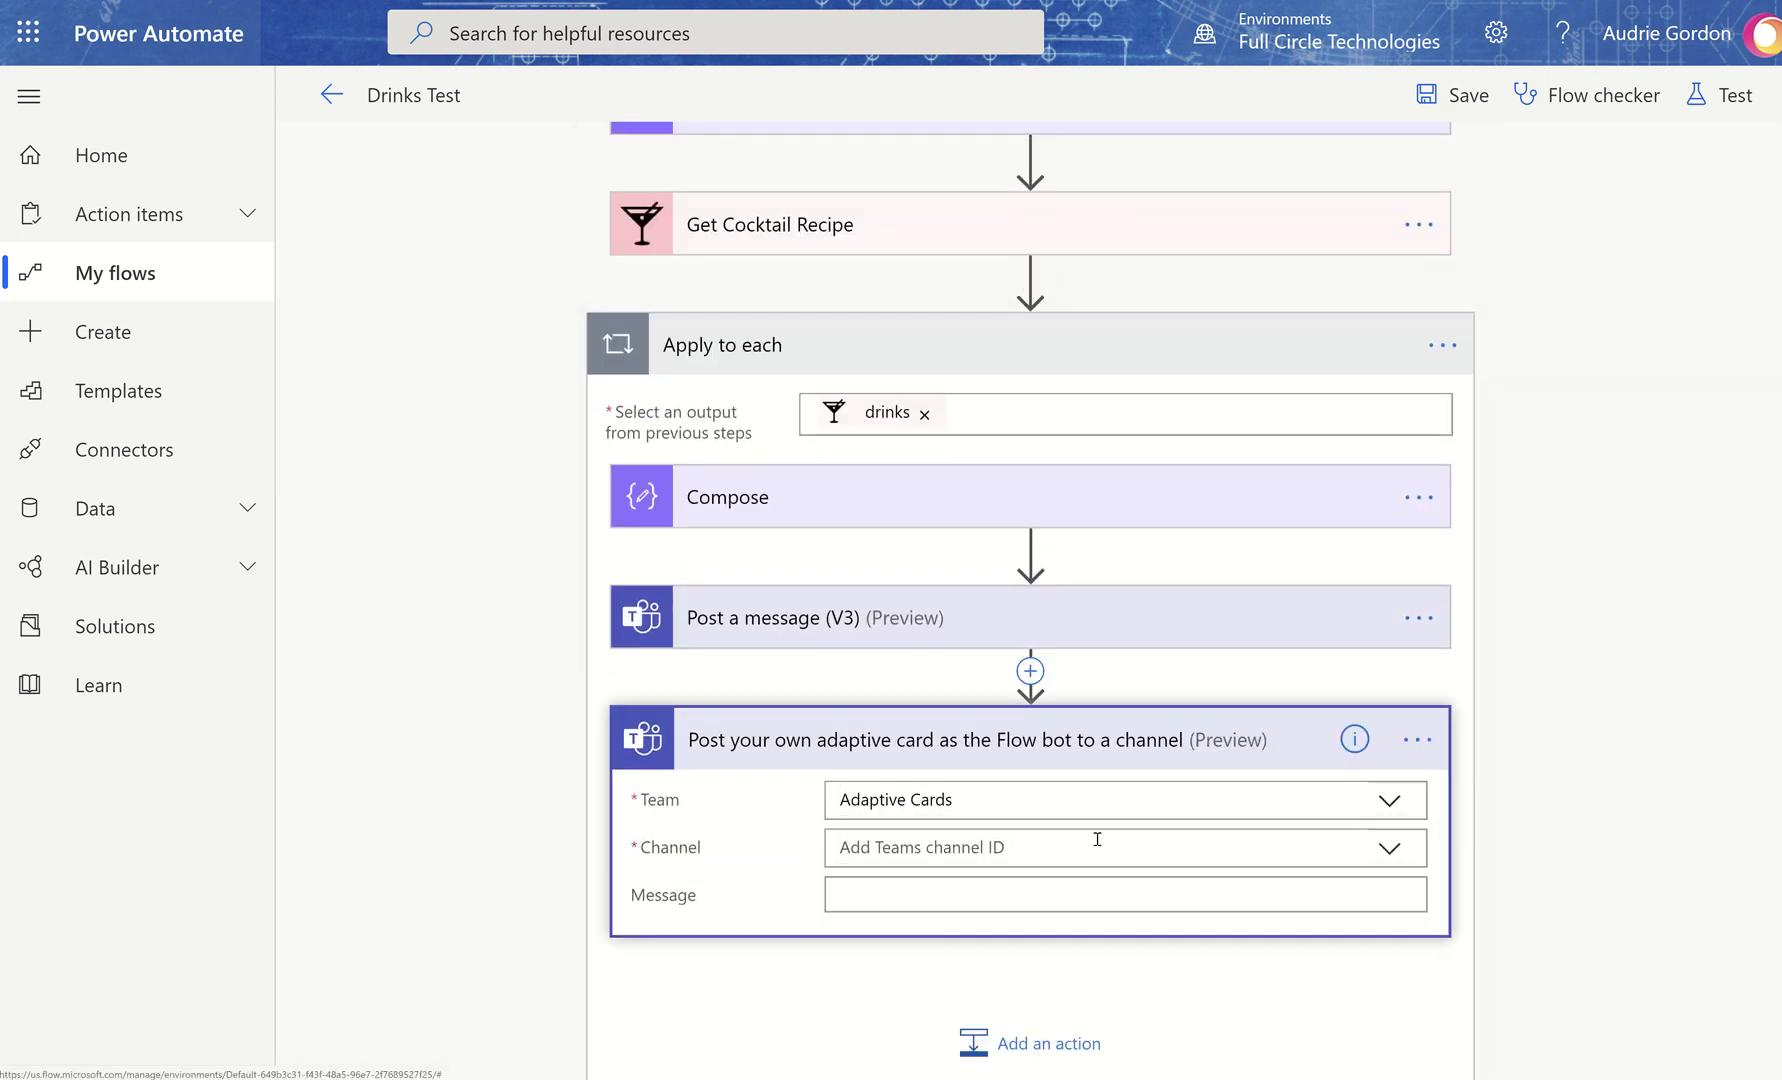
pyautogui.click(1392, 849)
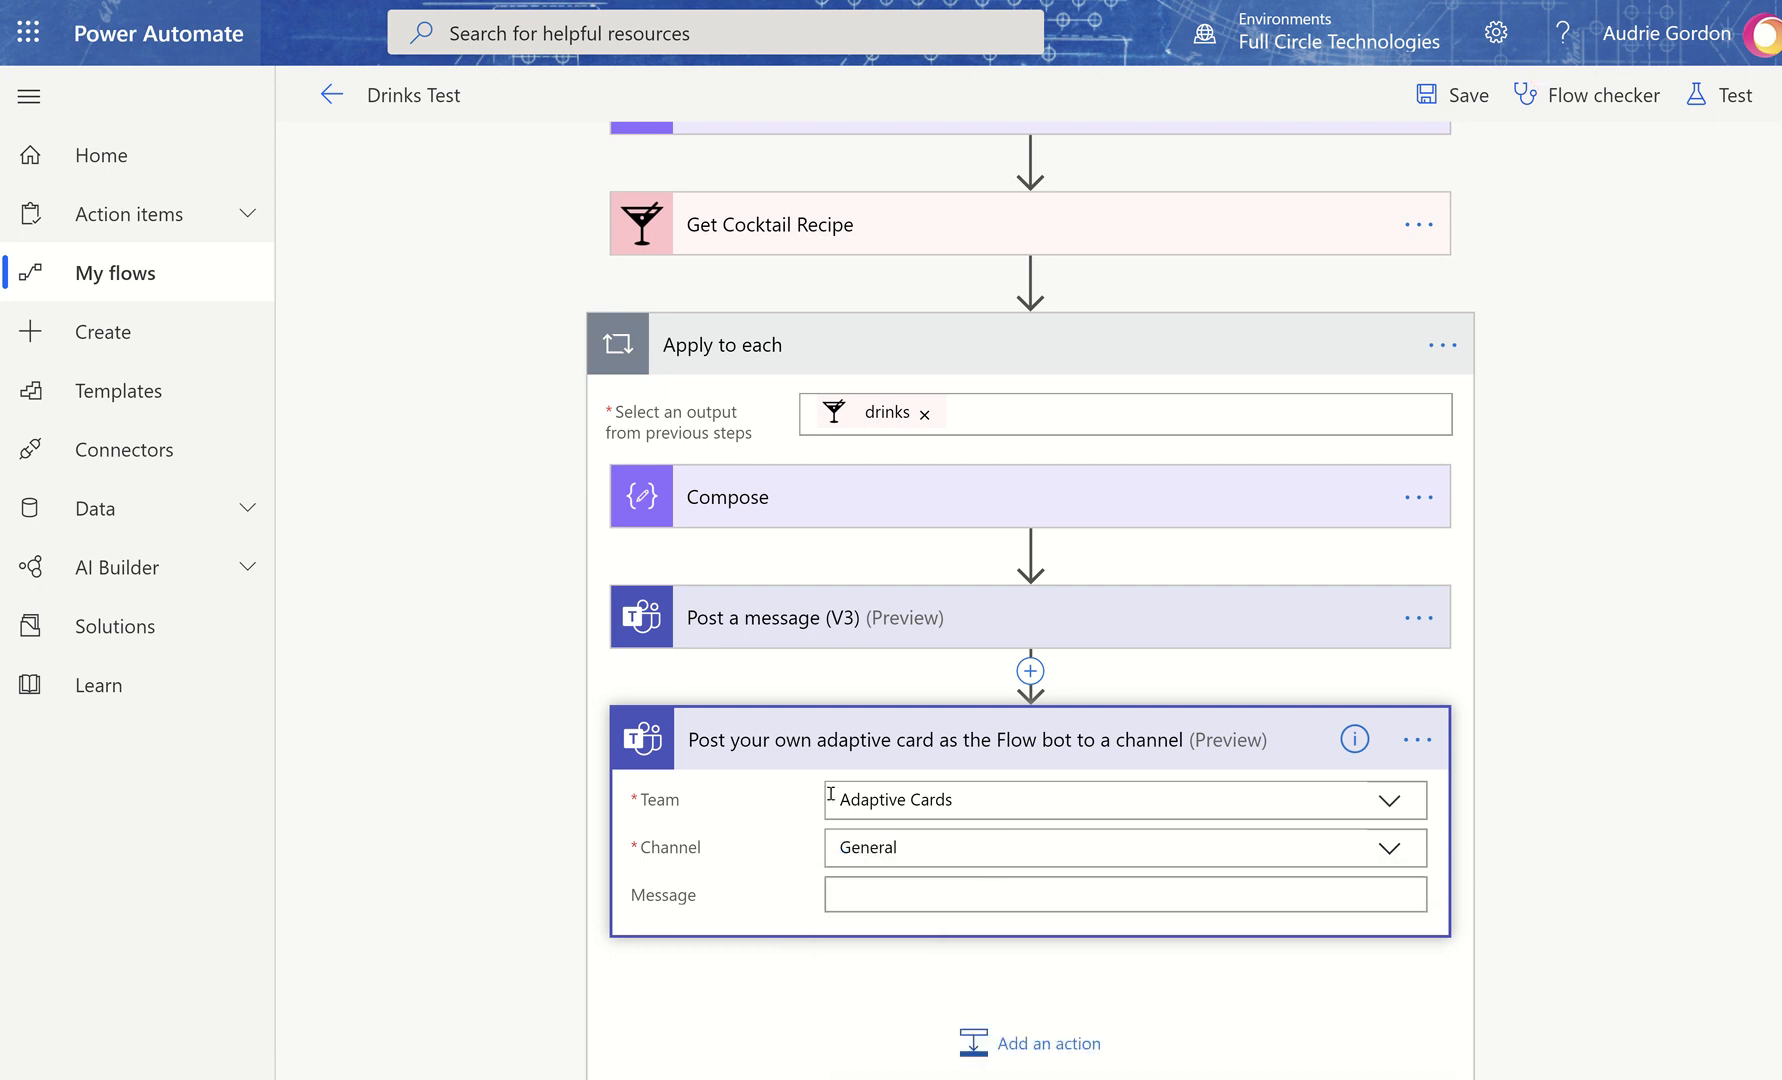
# Paste the copied adaptive card JSON into the action's Message
pyautogui.click(876, 897)
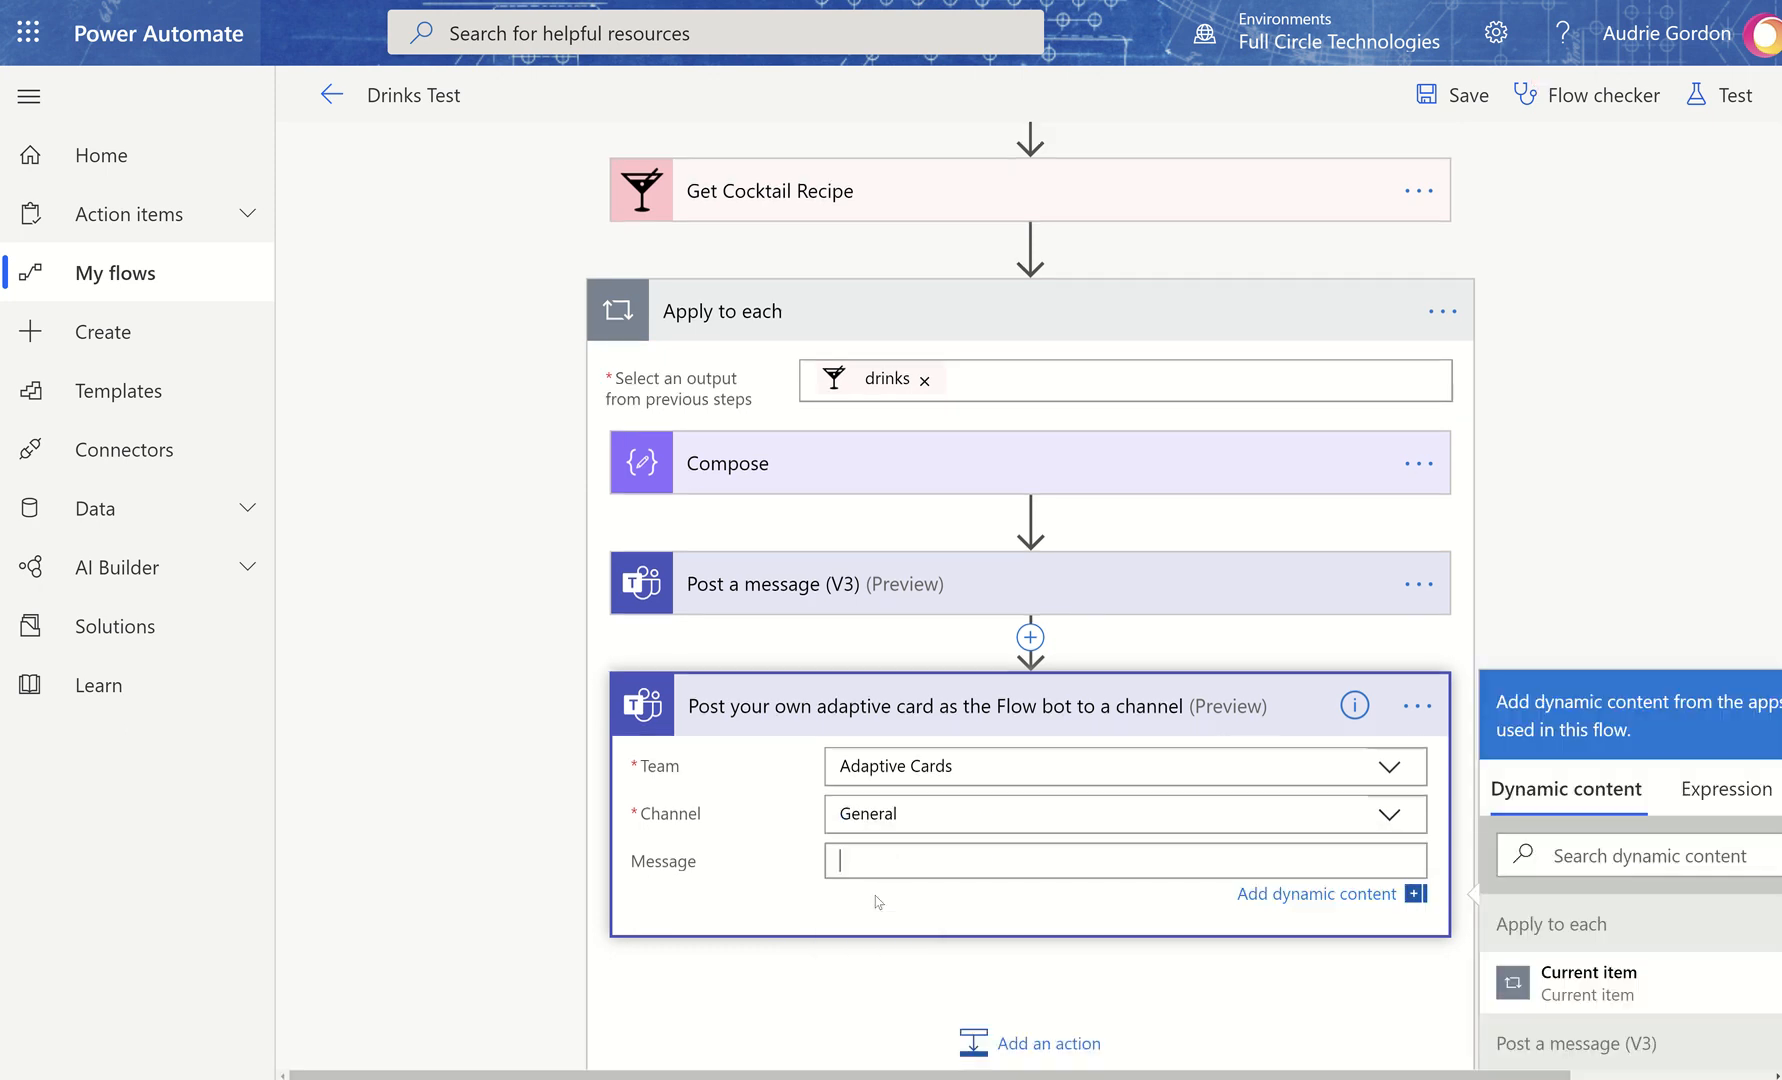
pyautogui.hotkey('ctrl', 'v')
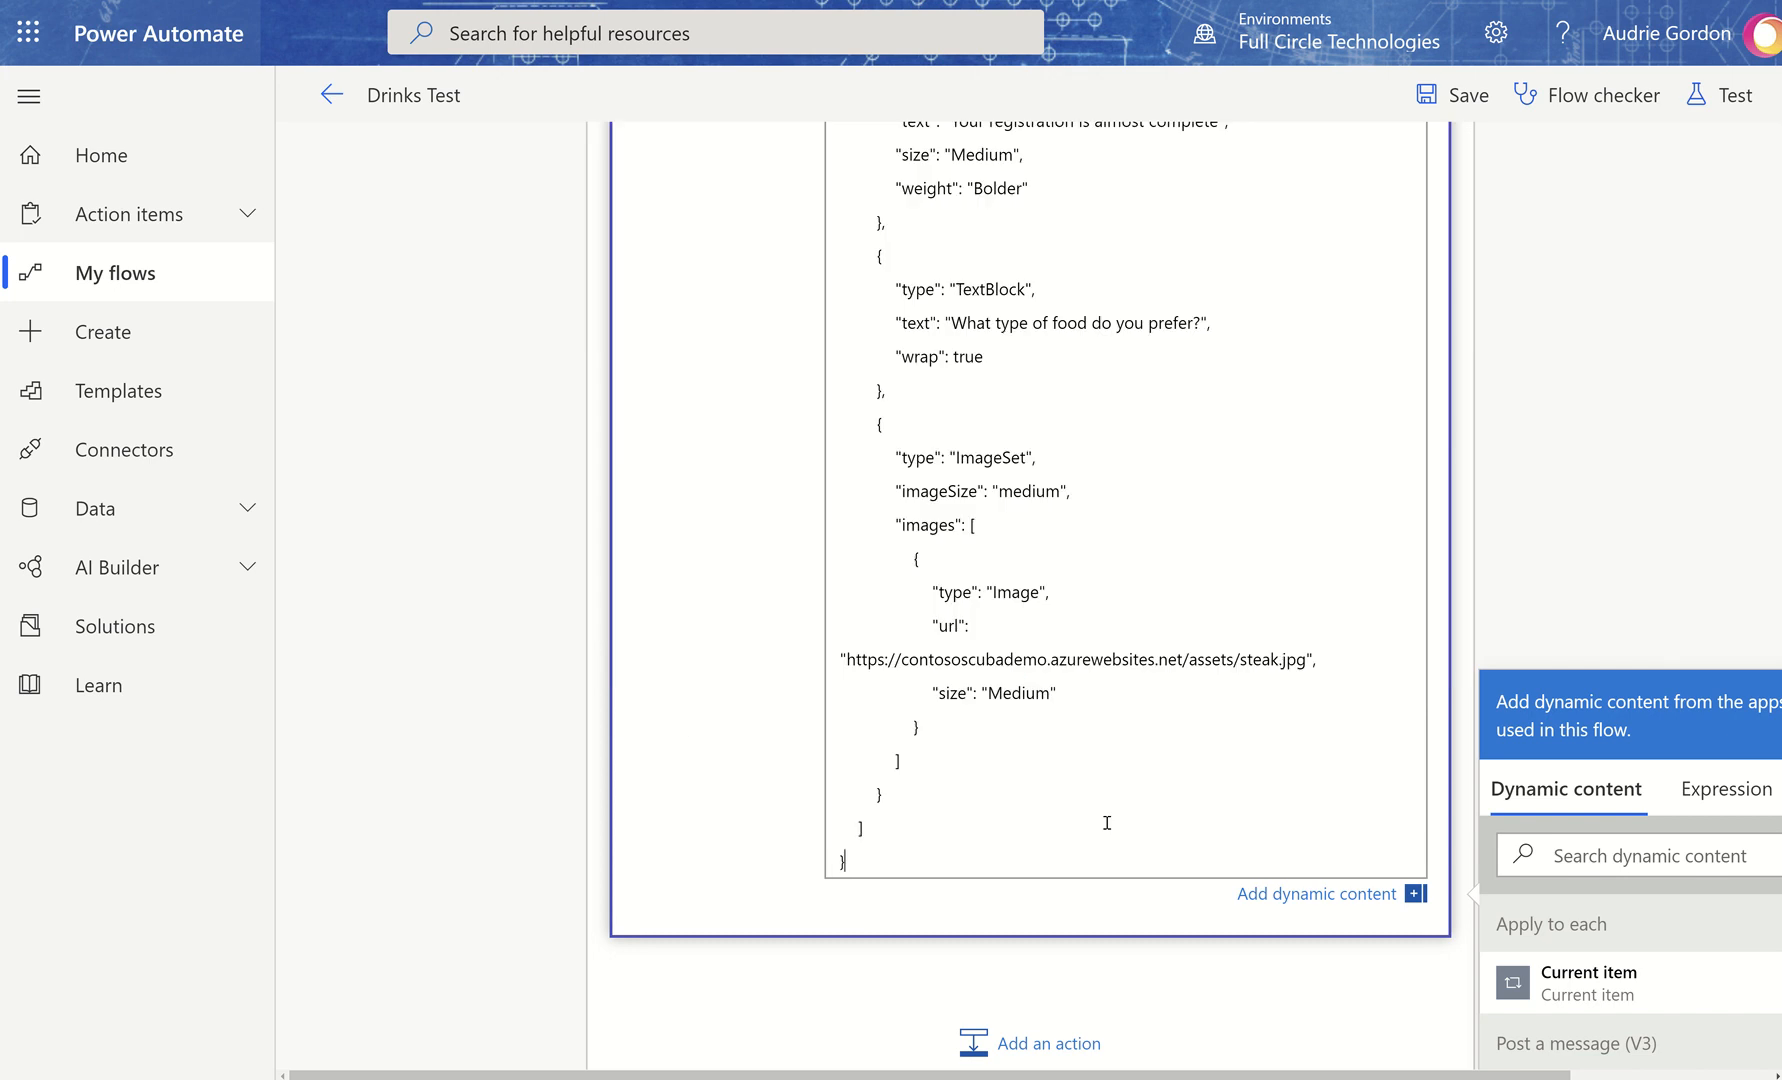
pyautogui.scroll(6, 1160, 706)
pyautogui.scroll(-2, 1155, 708)
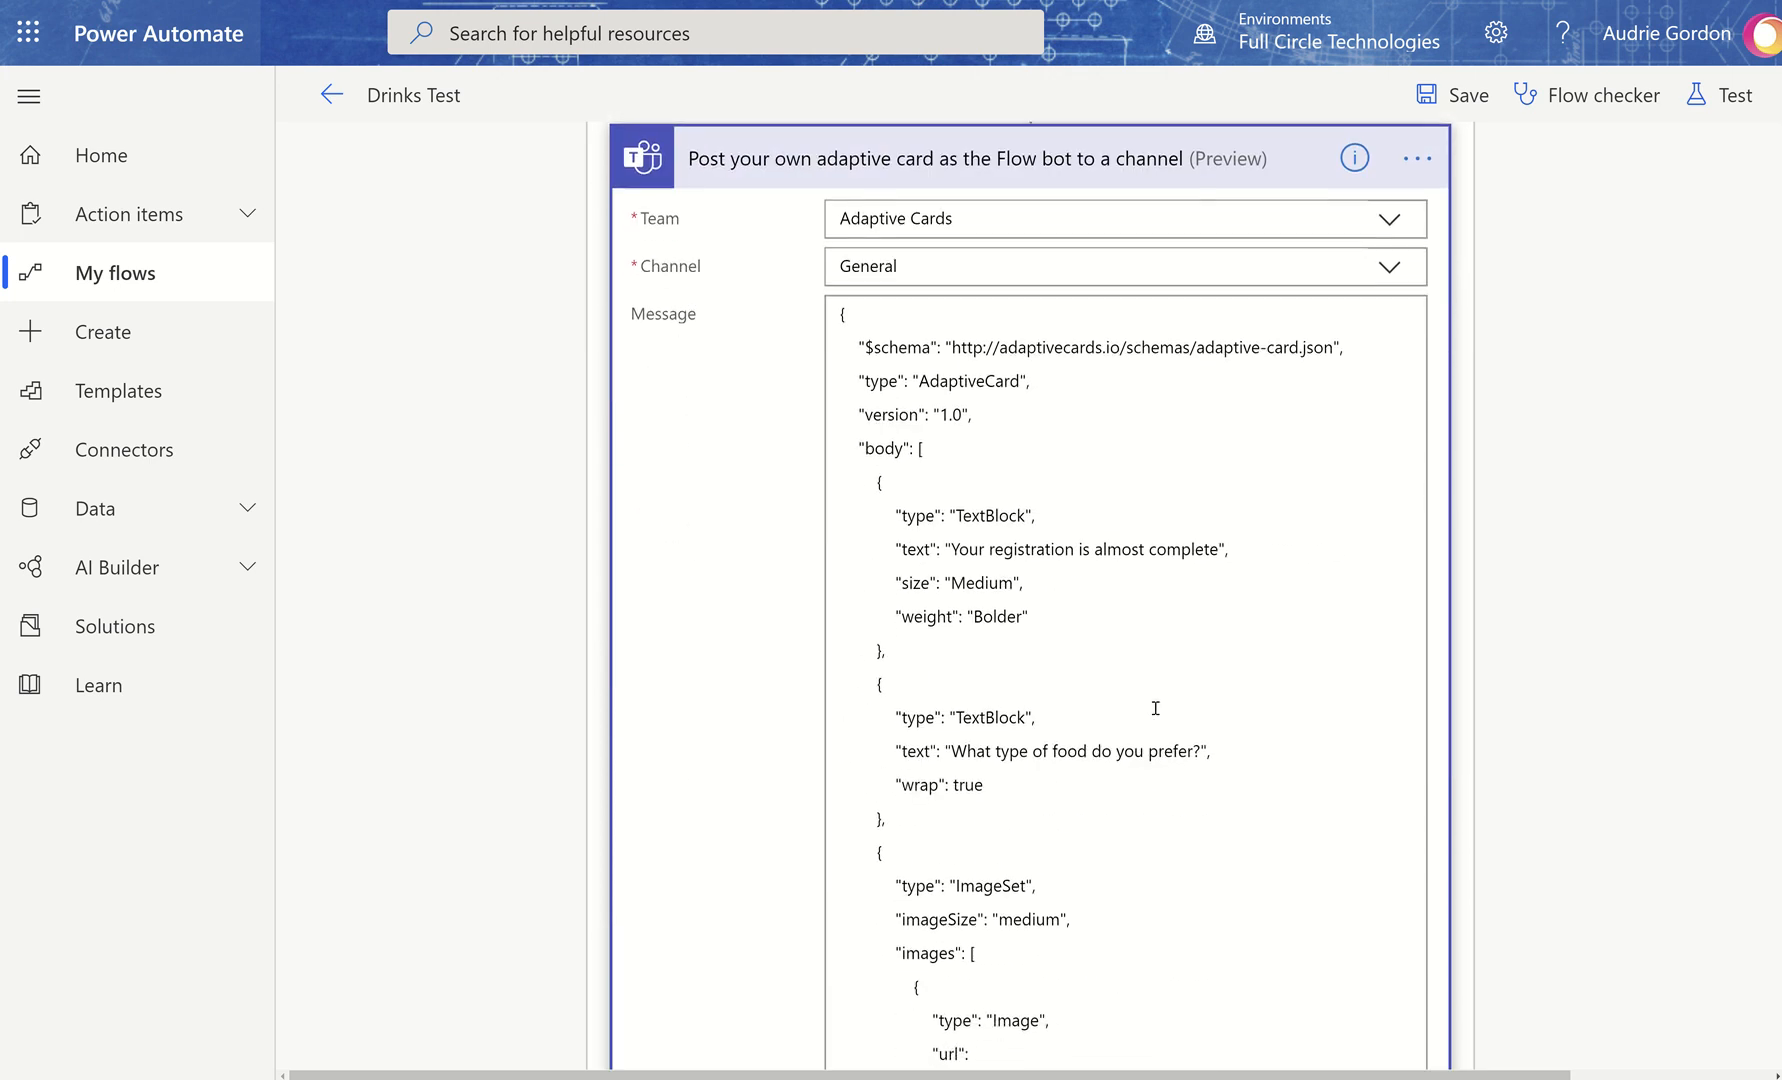
# Replace the text "Your registration is almost complete" in the first TextBlock with the Drink Name dynamic content from Get Cocktail Recipe
pyautogui.scroll(-2, 1155, 708)
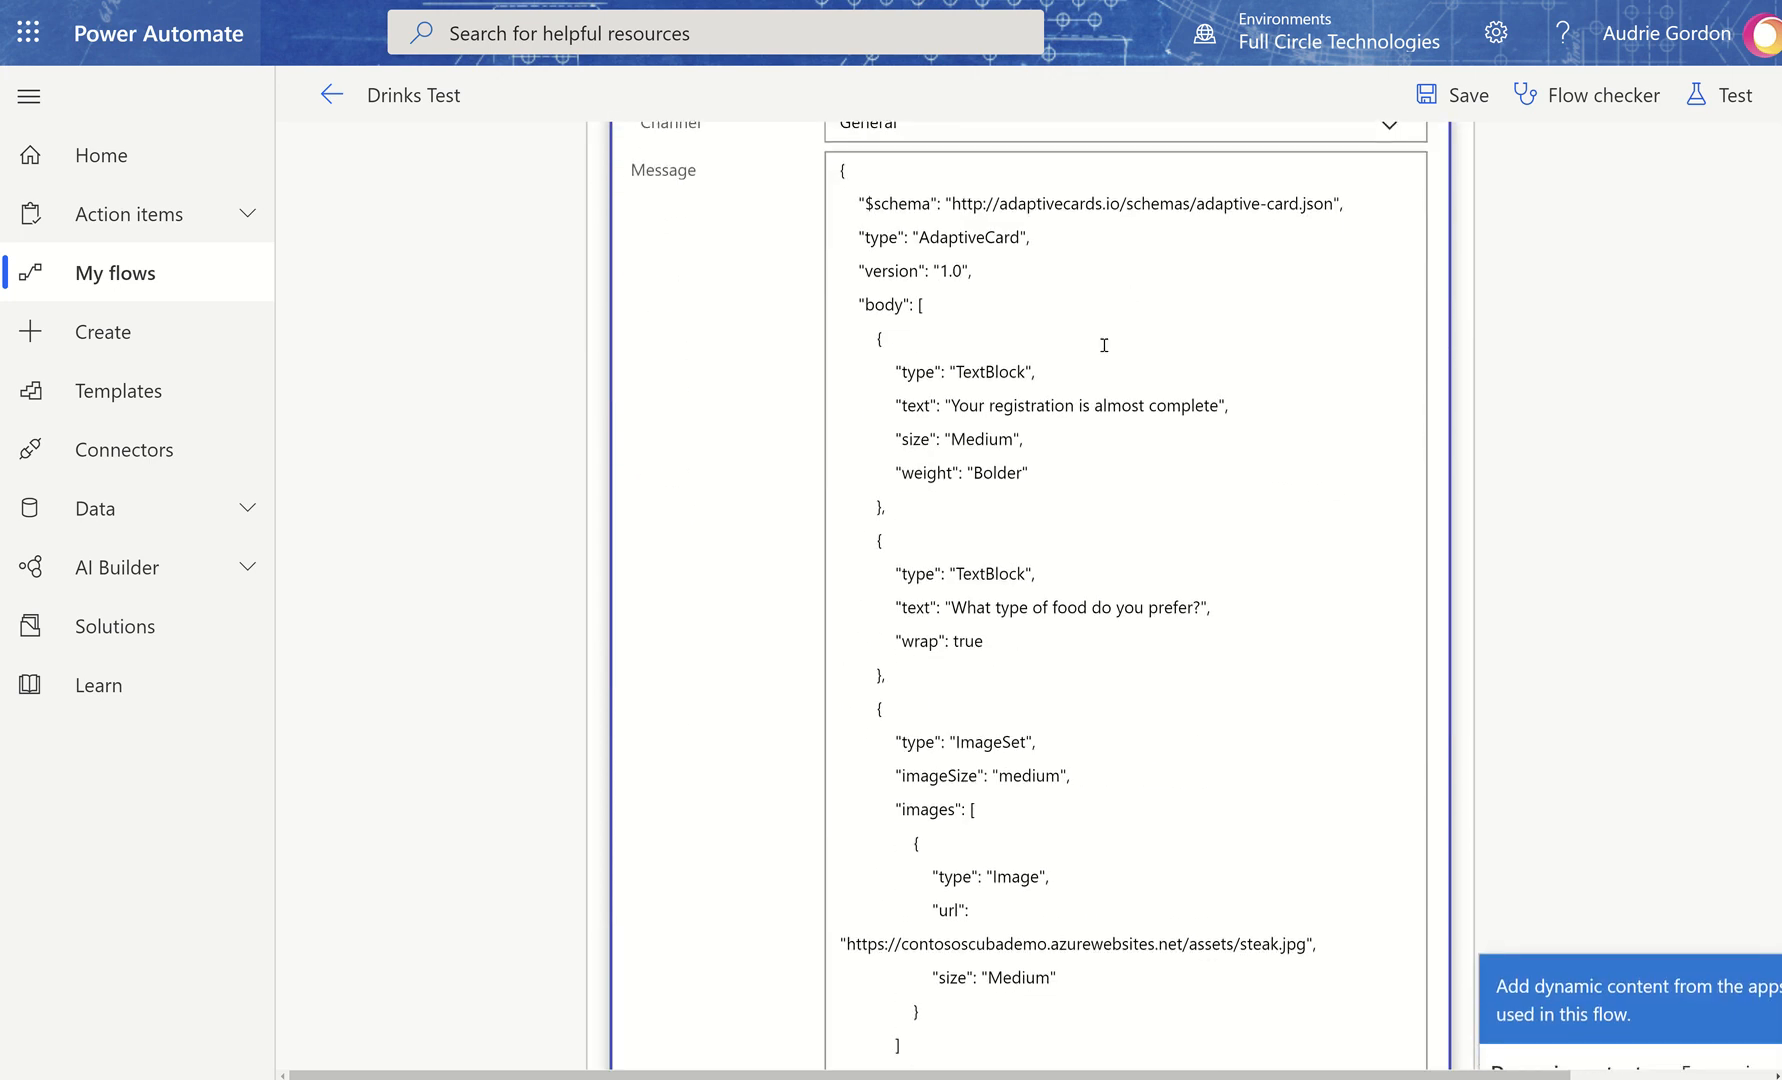
pyautogui.moveTo(951, 407); pyautogui.dragTo(1219, 401)
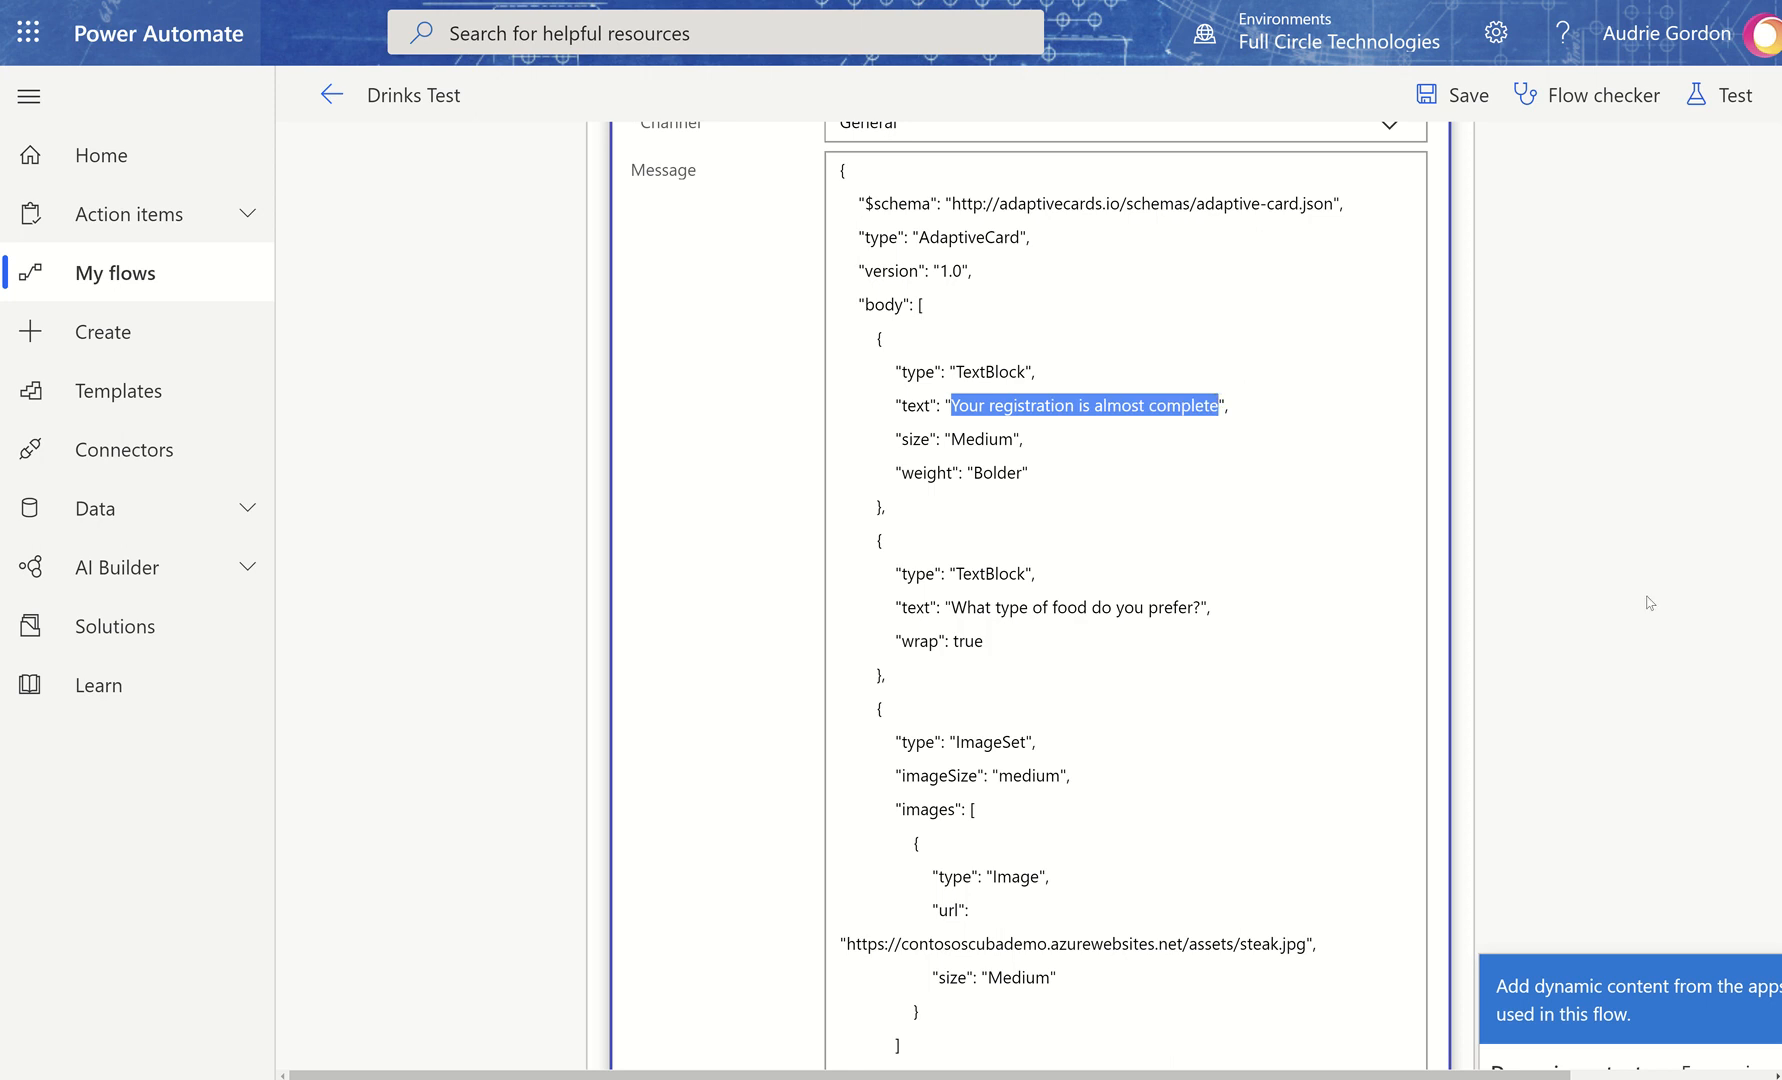
pyautogui.scroll(-6, 1631, 721)
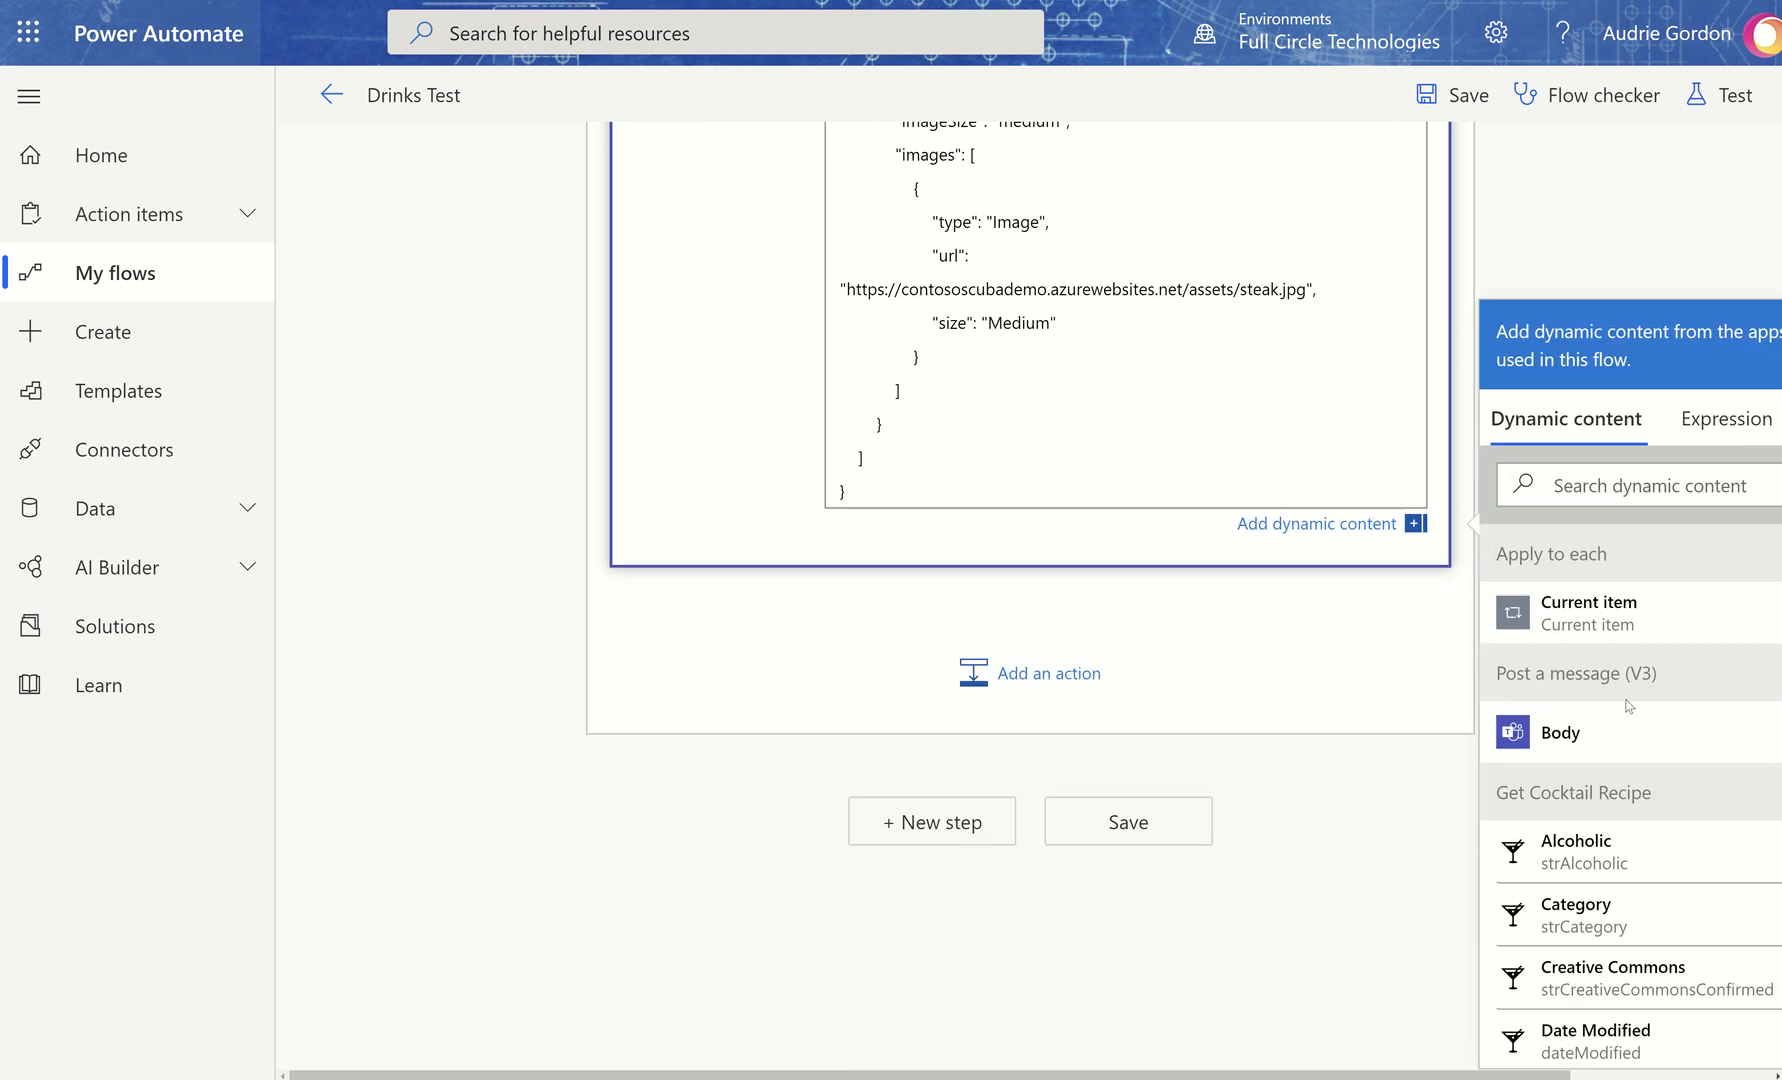
pyautogui.scroll(-3, 1625, 997)
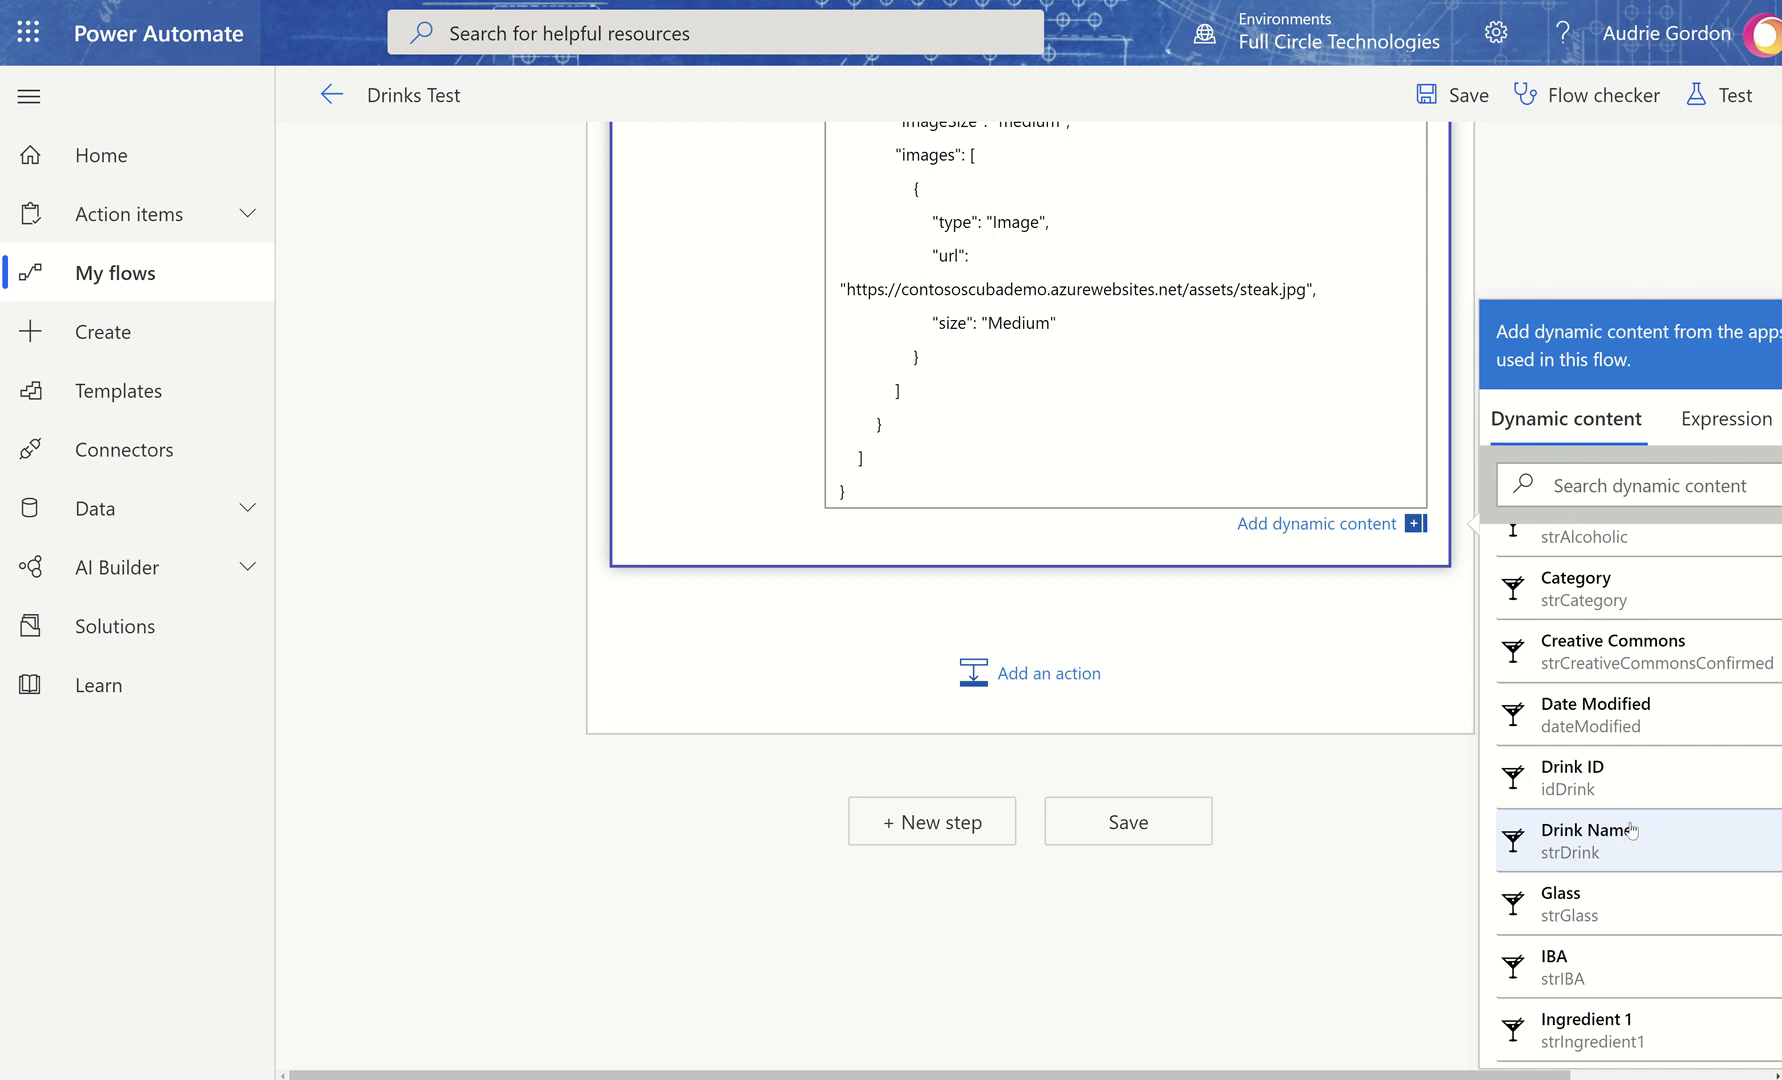
# Replace the question "What type of food do you prefer?" in the second TextBlock with the Instructions dynamic content
pyautogui.scroll(6, 1219, 588)
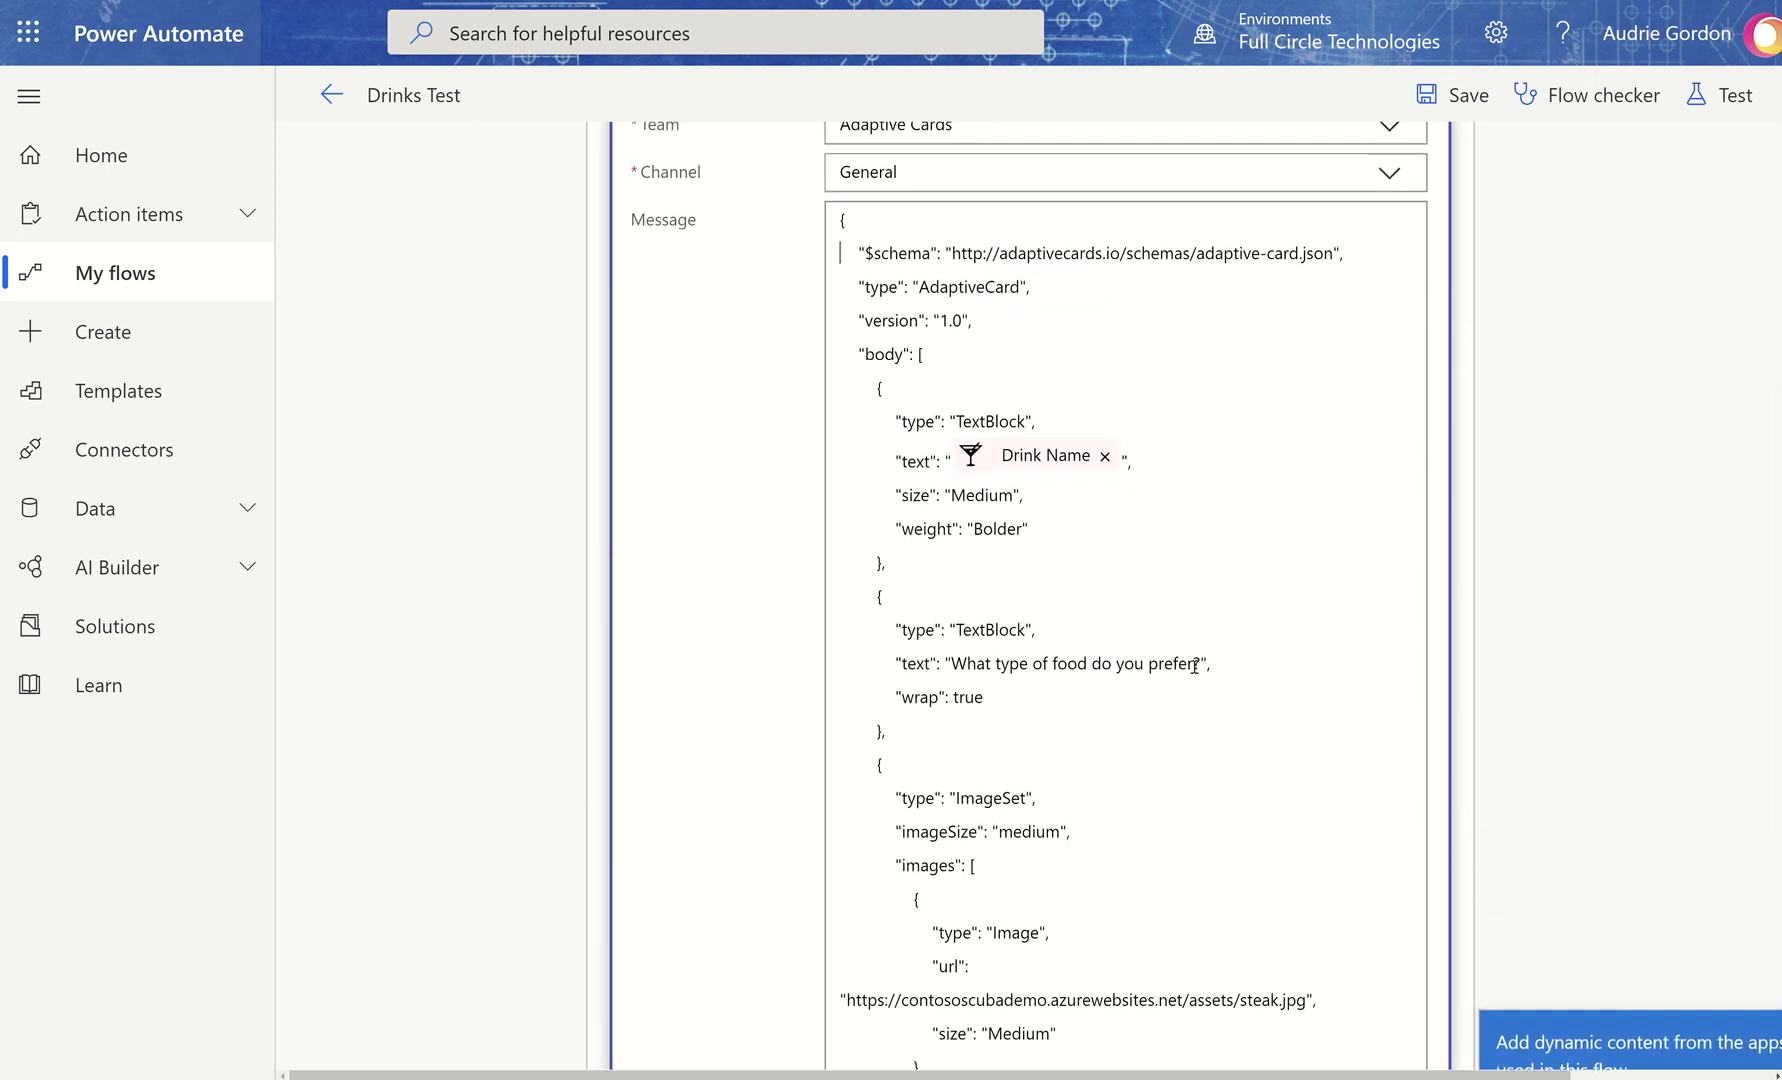
pyautogui.moveTo(1192, 663); pyautogui.dragTo(952, 650)
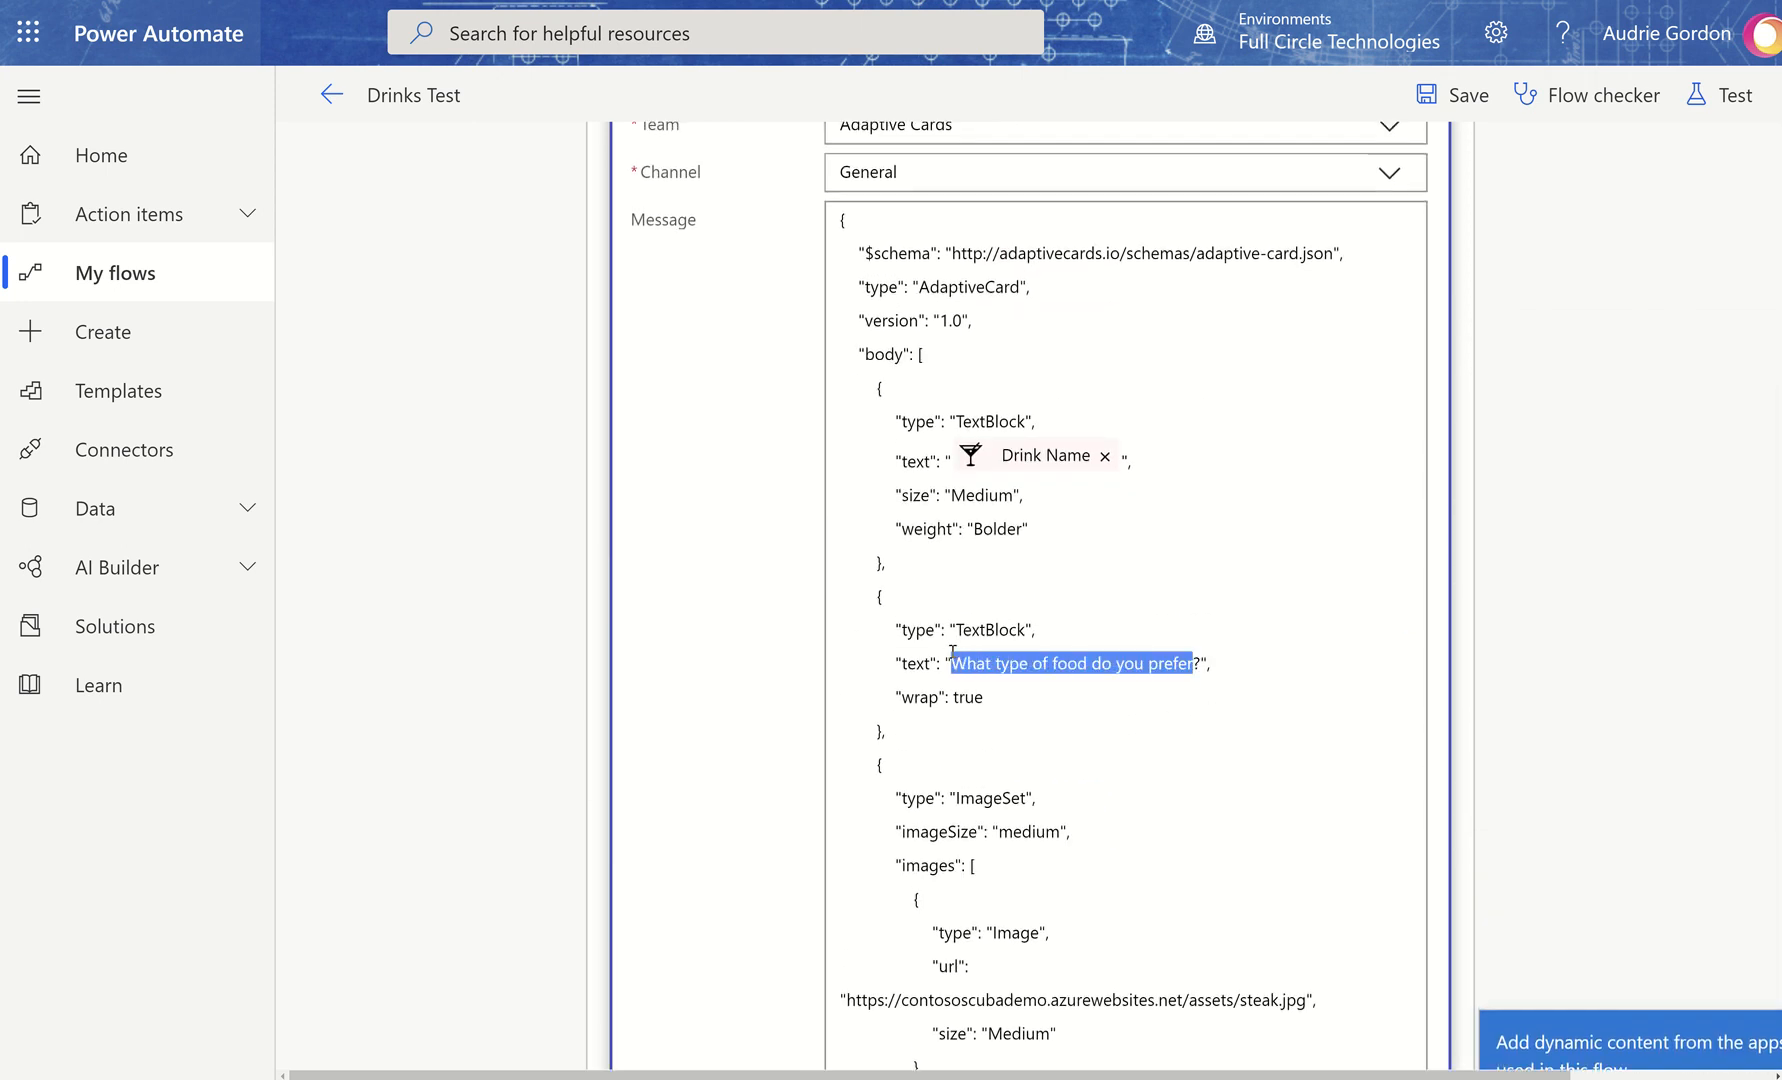
pyautogui.press('BackSpace')
pyautogui.scroll(-6, 1700, 760)
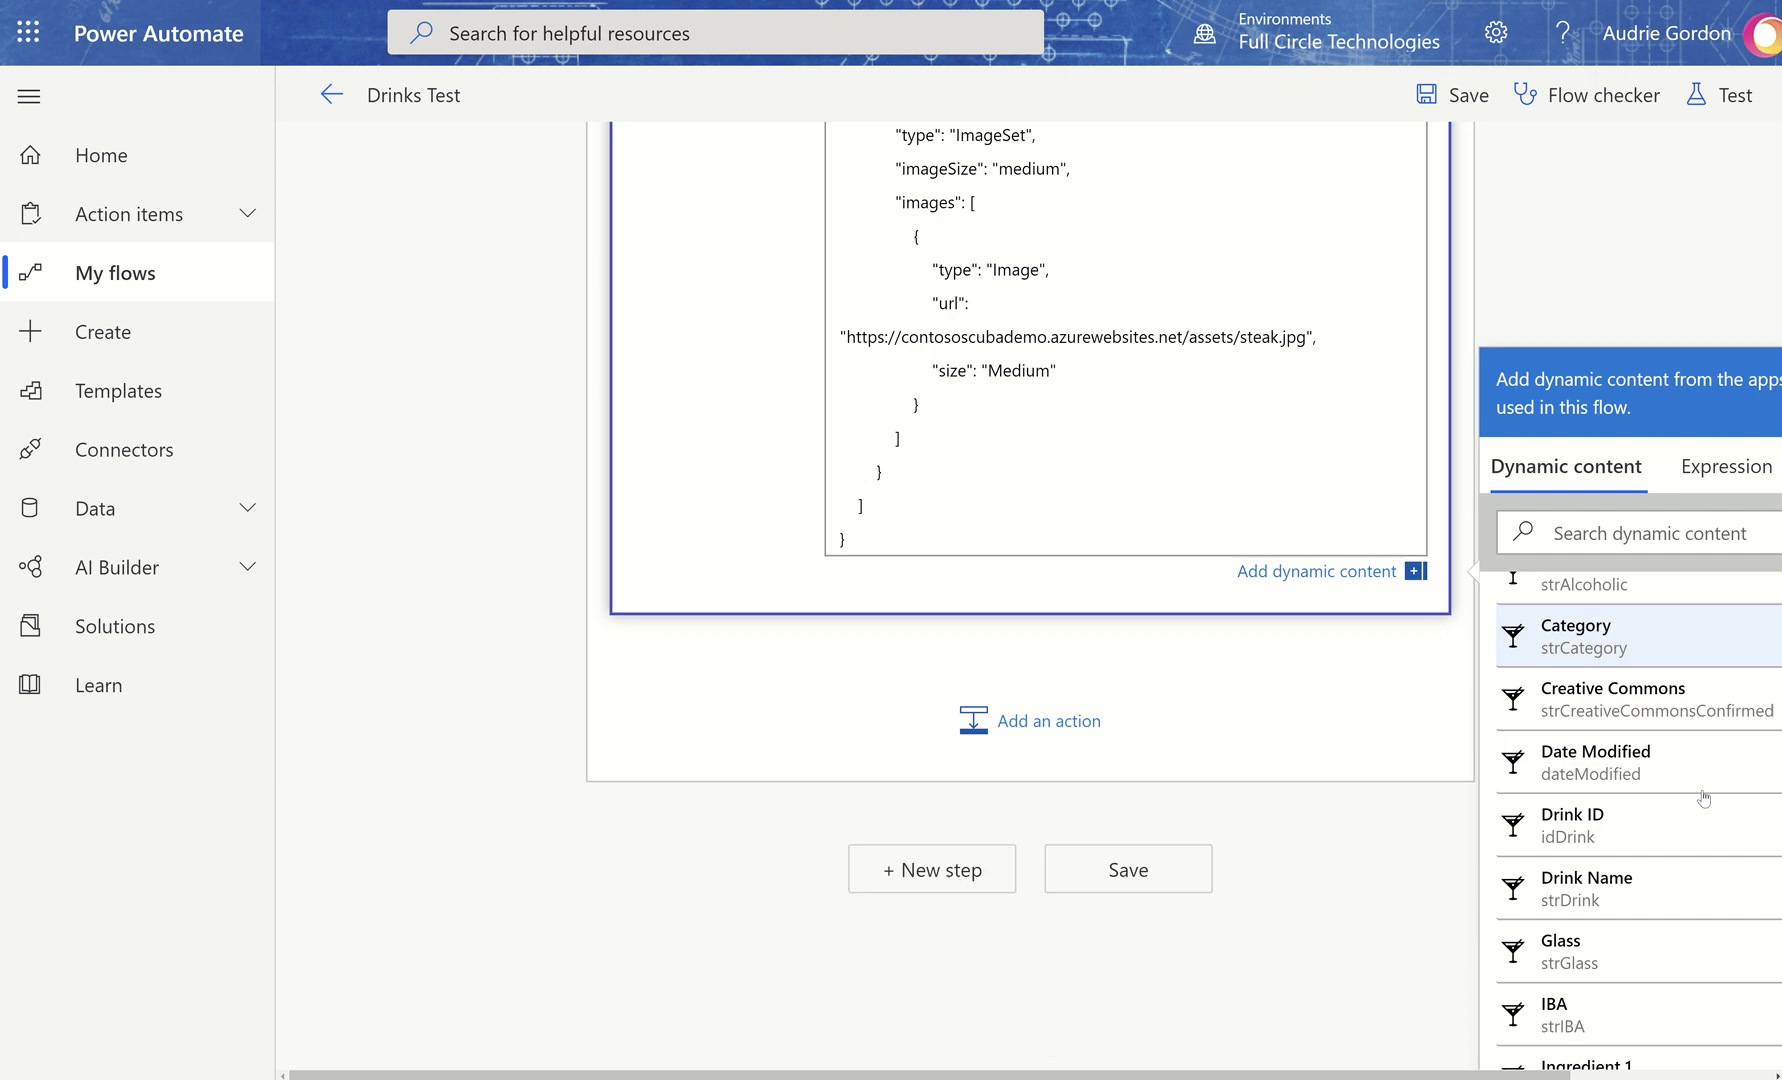
pyautogui.scroll(-1, 1704, 797)
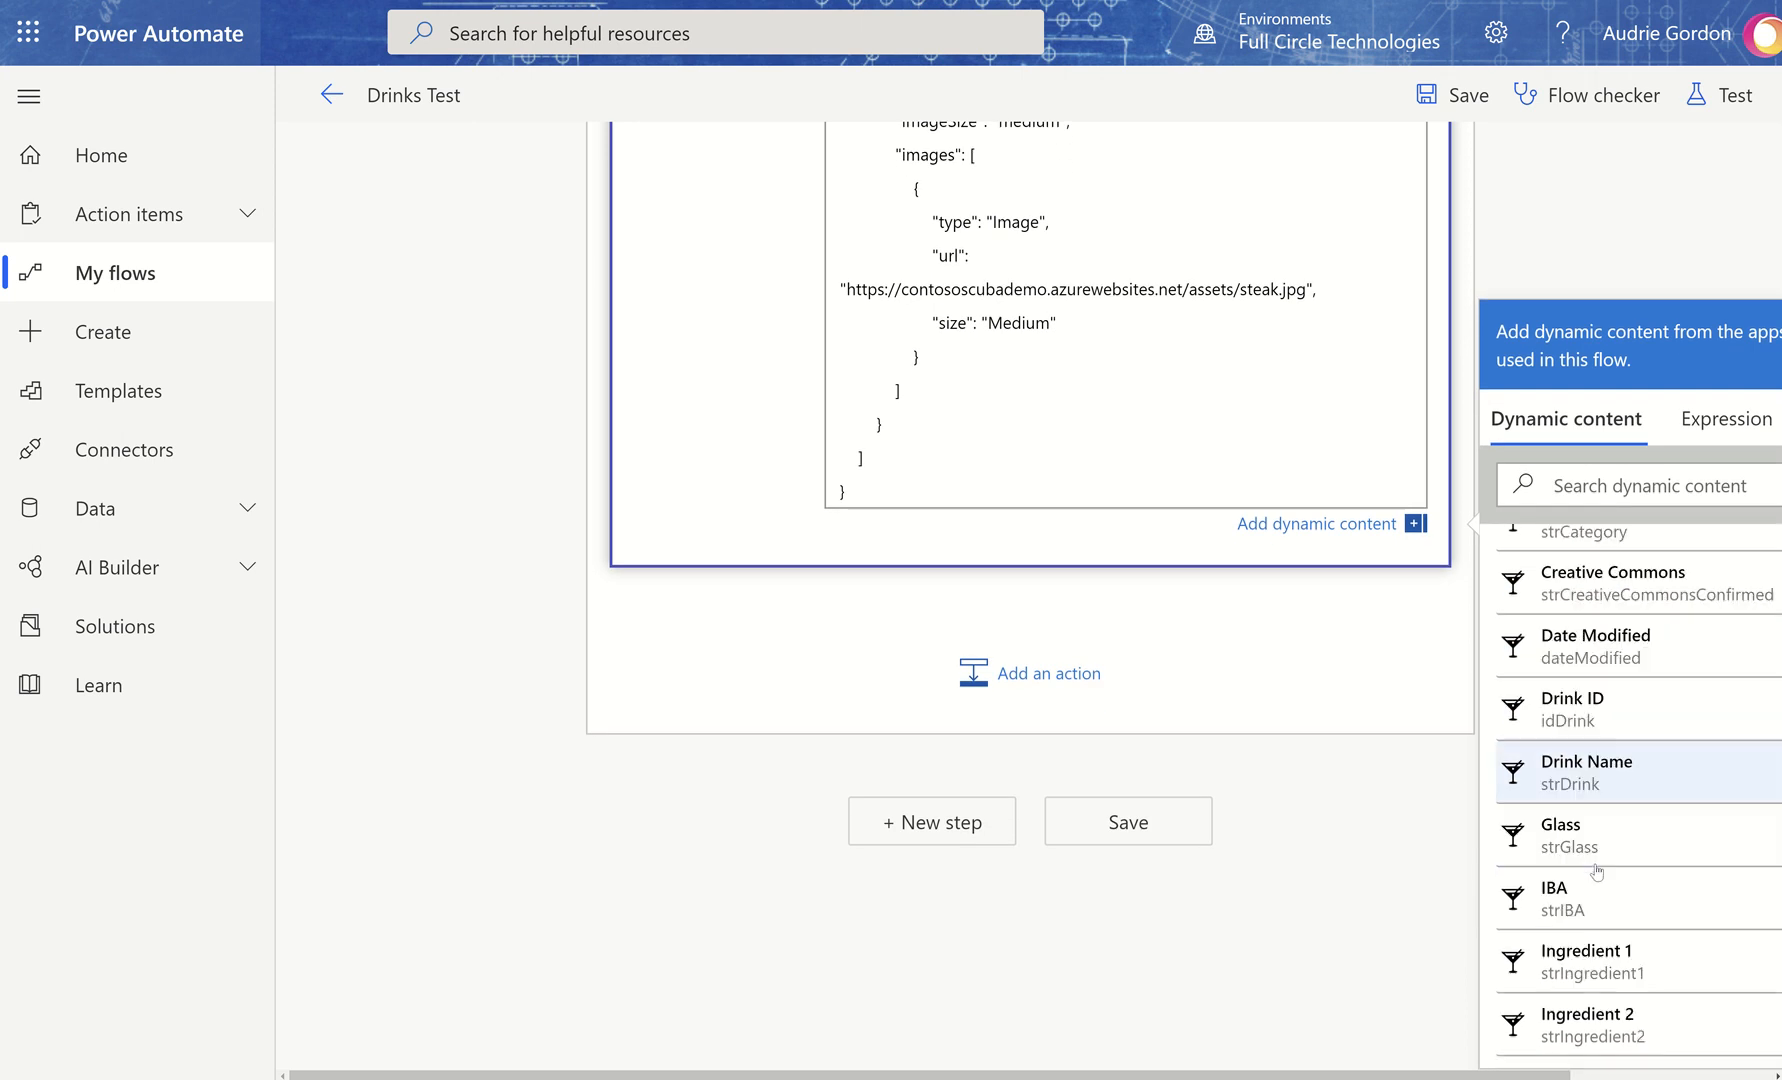
pyautogui.scroll(-6, 1597, 873)
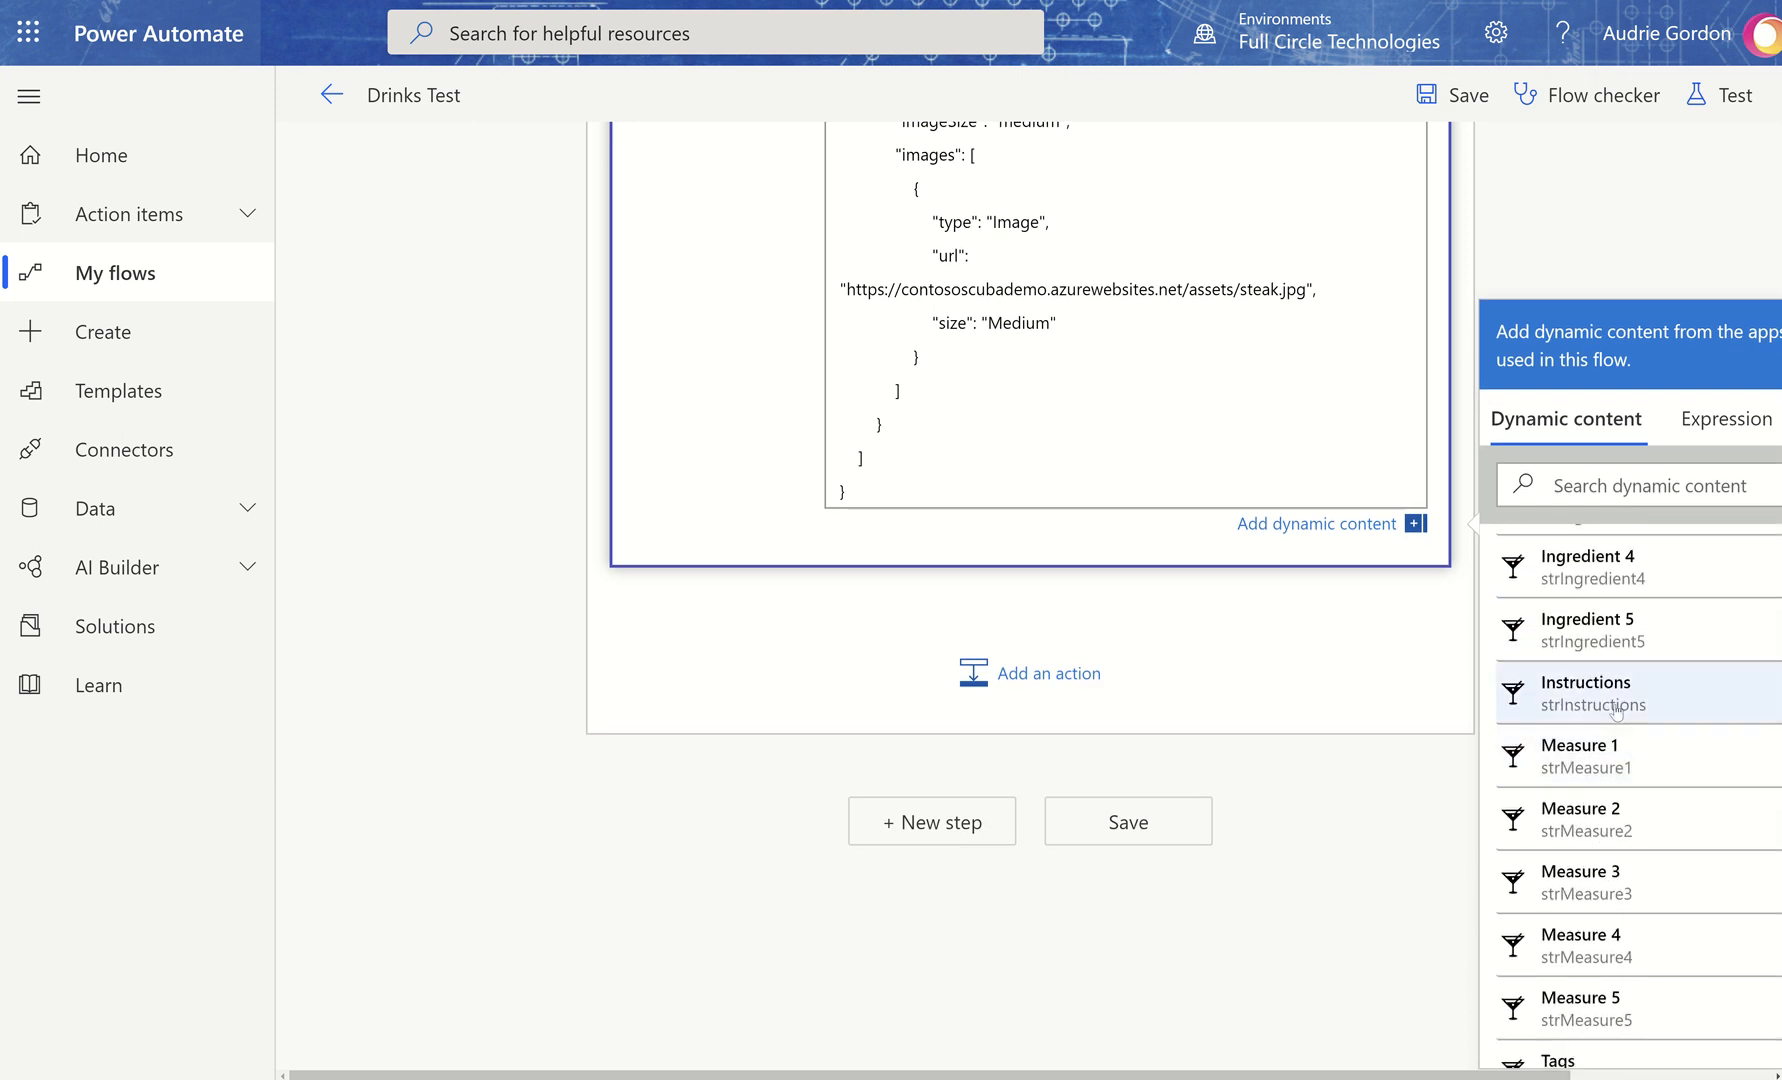
pyautogui.click(1617, 712)
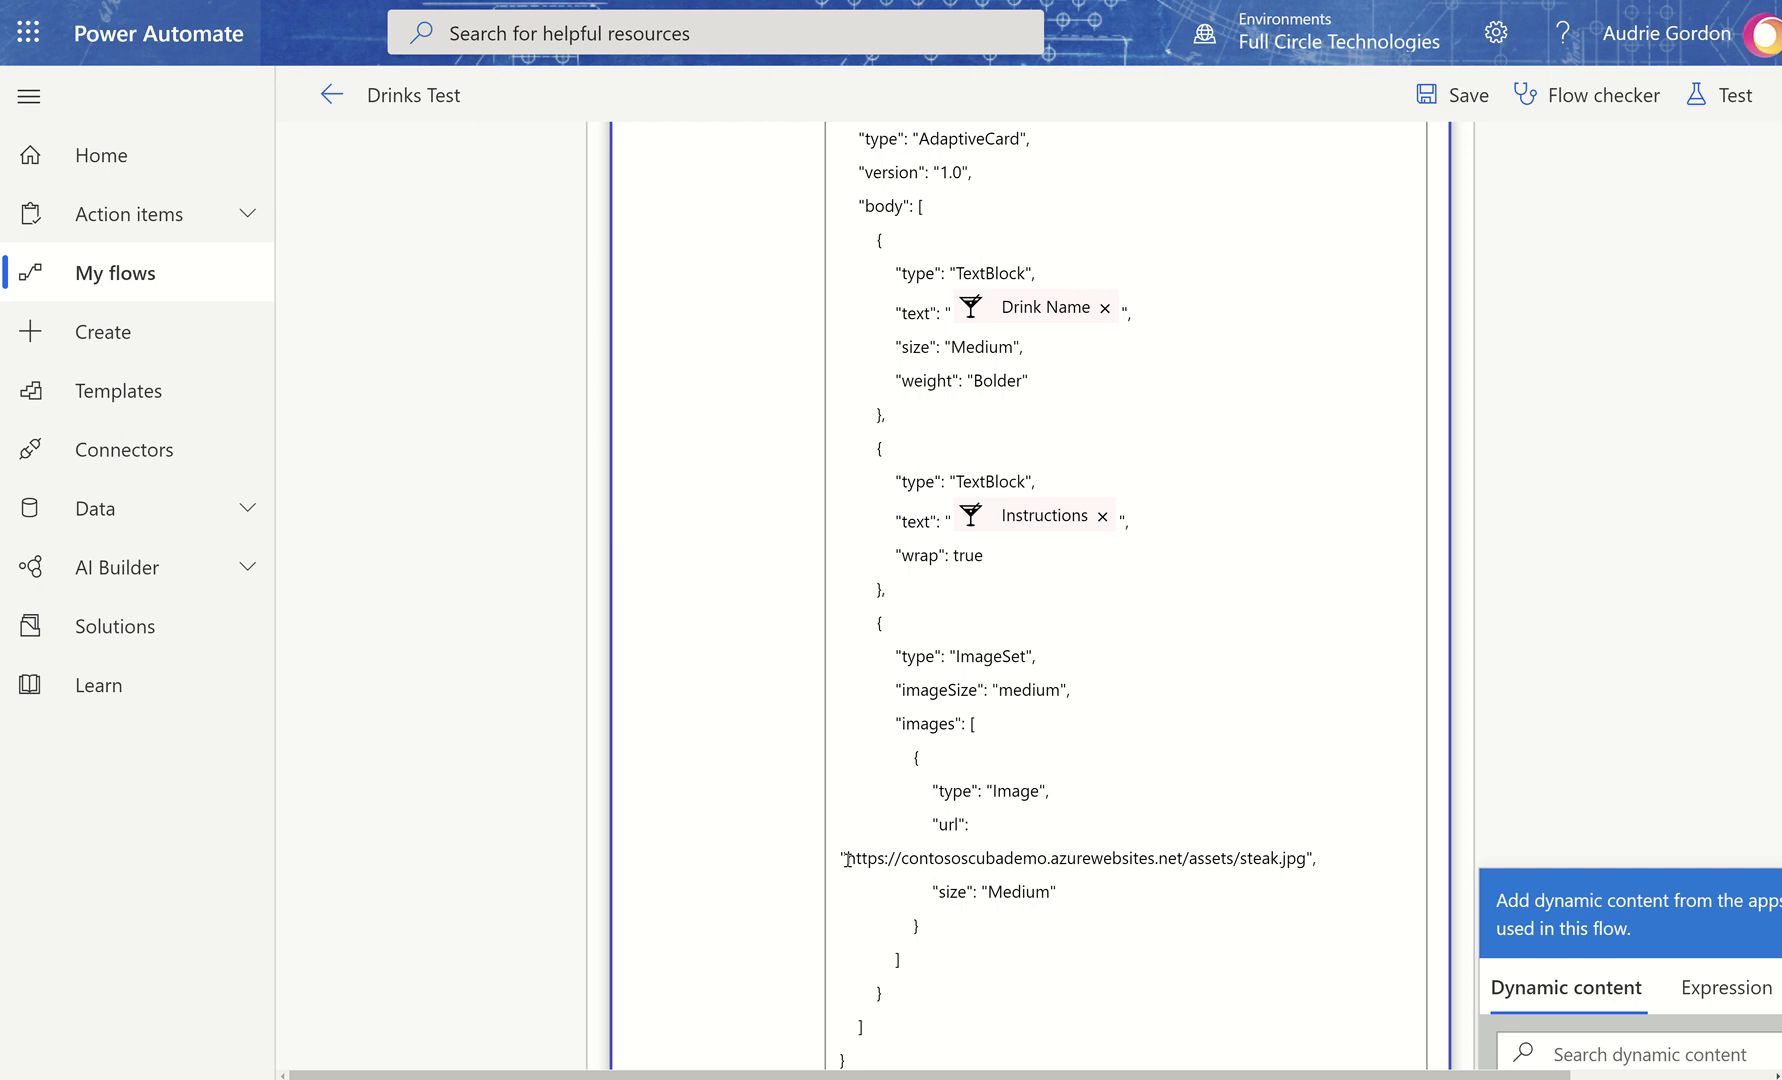
# Replace the steak.jpg address in the image's url with the Thumbnail dynamic content
pyautogui.moveTo(847, 858); pyautogui.dragTo(1306, 858)
pyautogui.press('BackSpace')
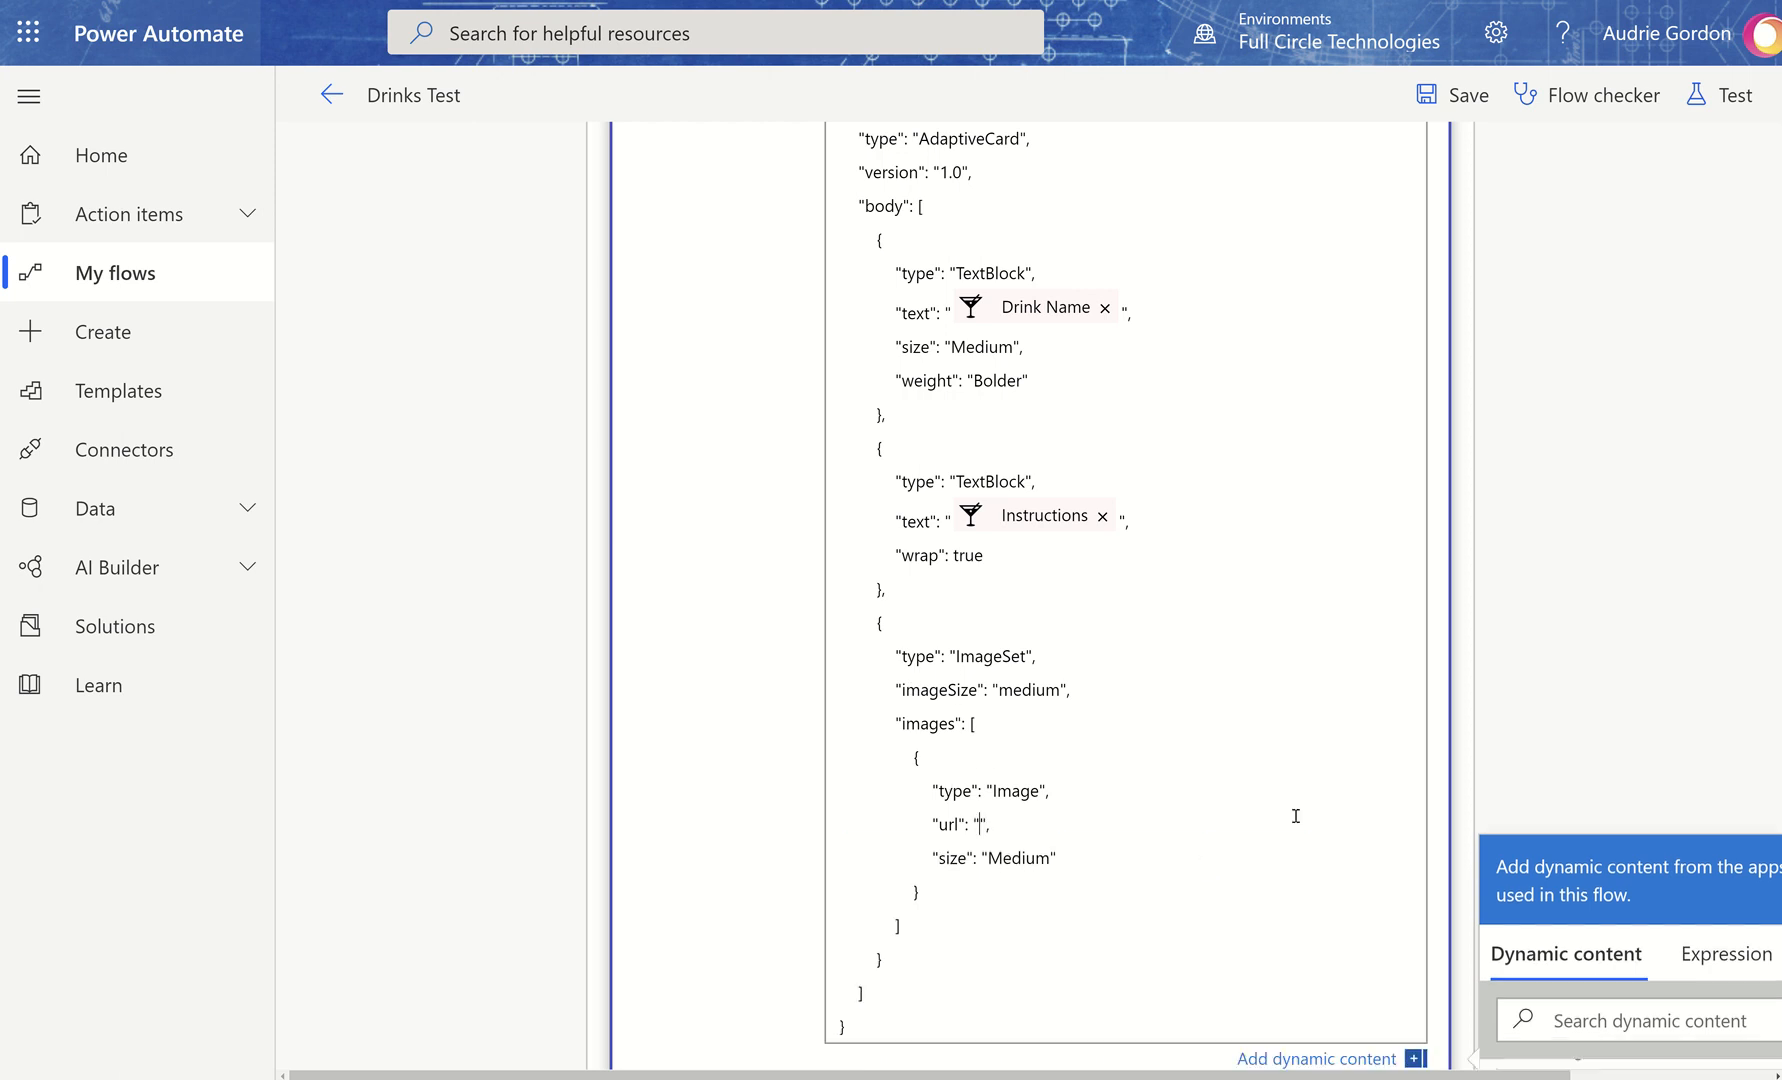
pyautogui.scroll(-8, 1560, 840)
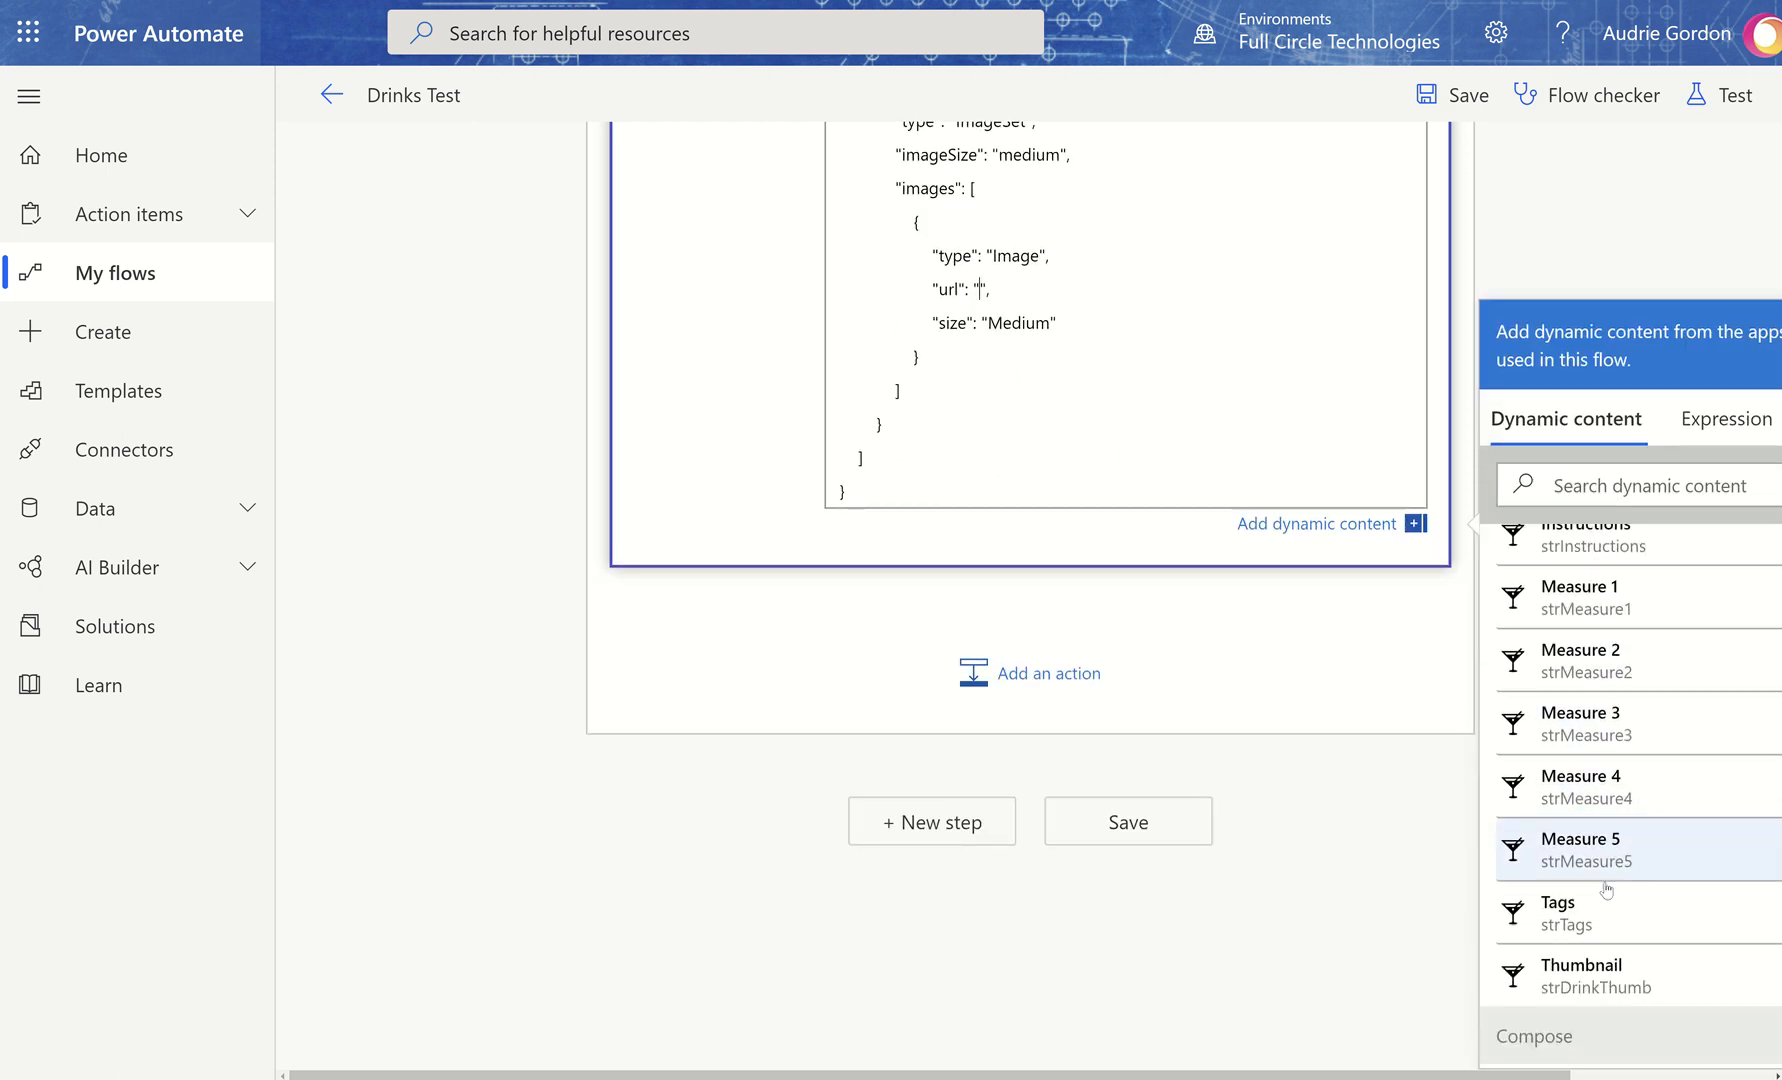
pyautogui.click(1601, 818)
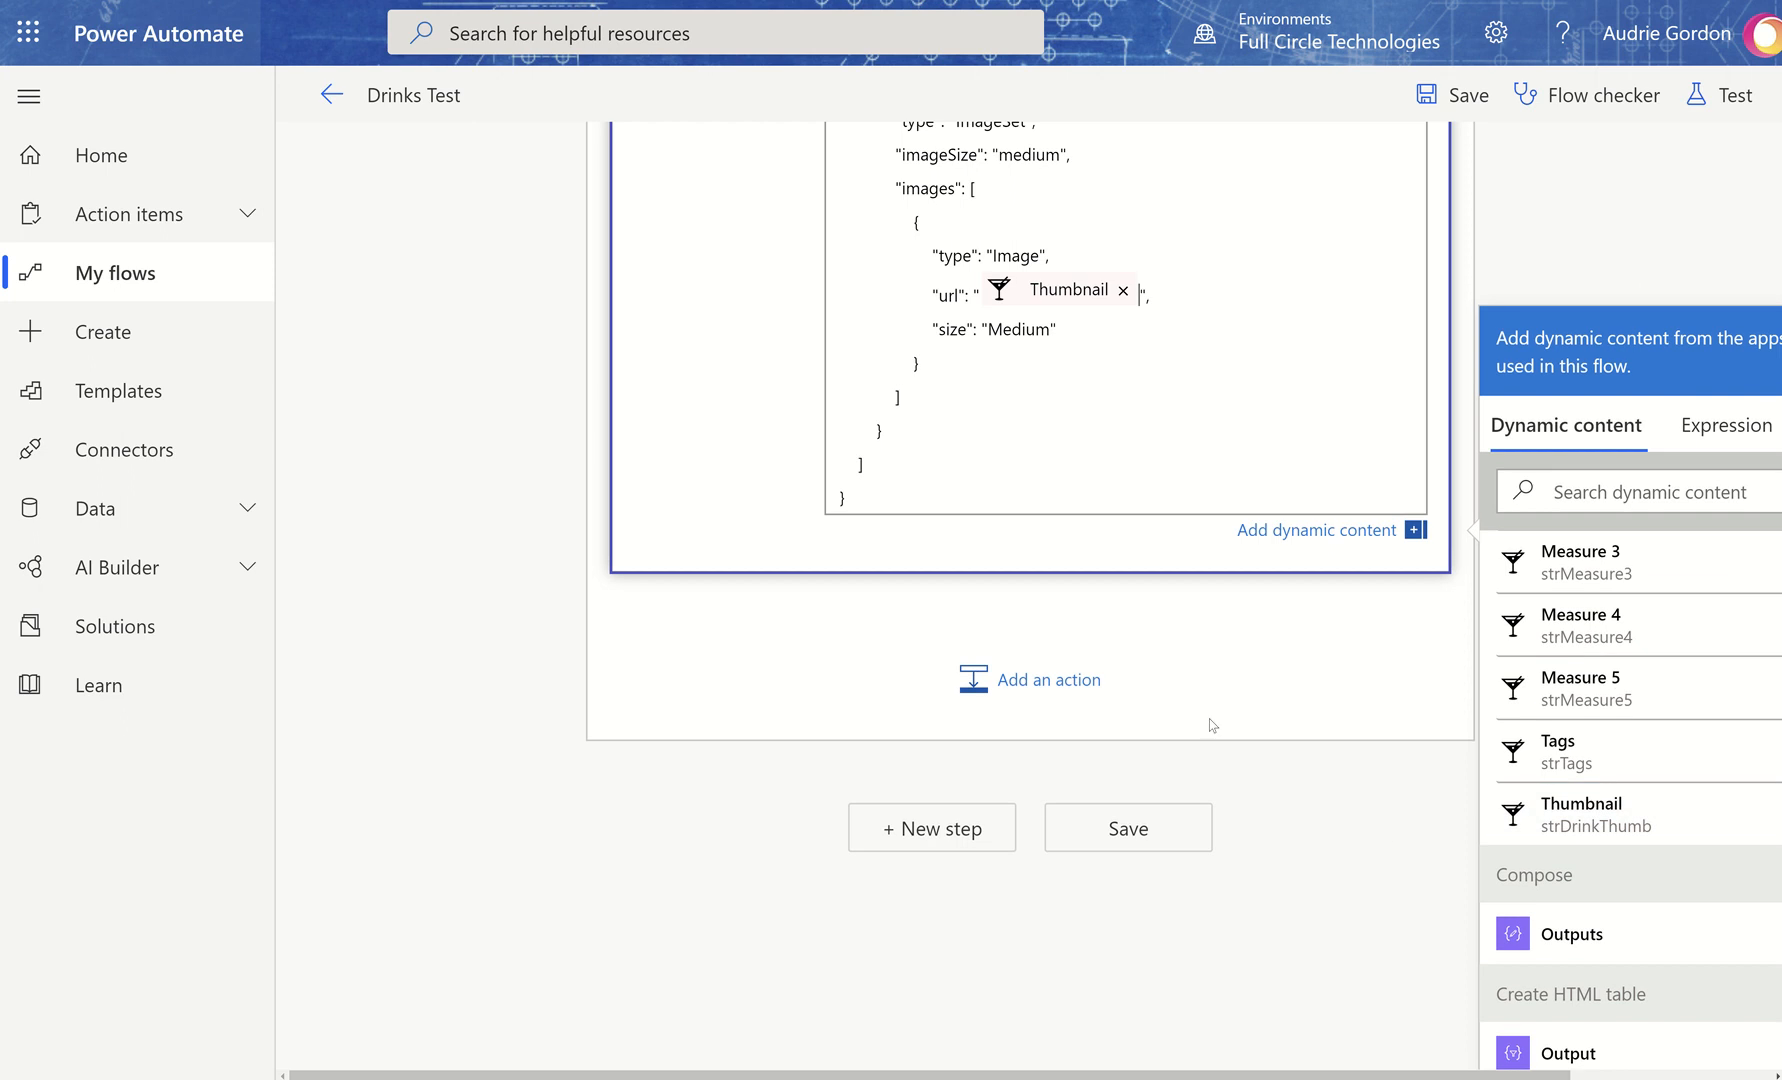
# Set the size of the image inside the ImageSet to Large
pyautogui.doubleClick(1001, 336)
pyautogui.write('Large')
pyautogui.press('BackSpace')
pyautogui.press('BackSpace')
pyautogui.press('BackSpace')
pyautogui.press('BackSpace')
pyautogui.write('arge')
# Set the ImageSet's imageSize to Large, review the card JSON and collapse the adaptive card action
pyautogui.scroll(4, 1142, 406)
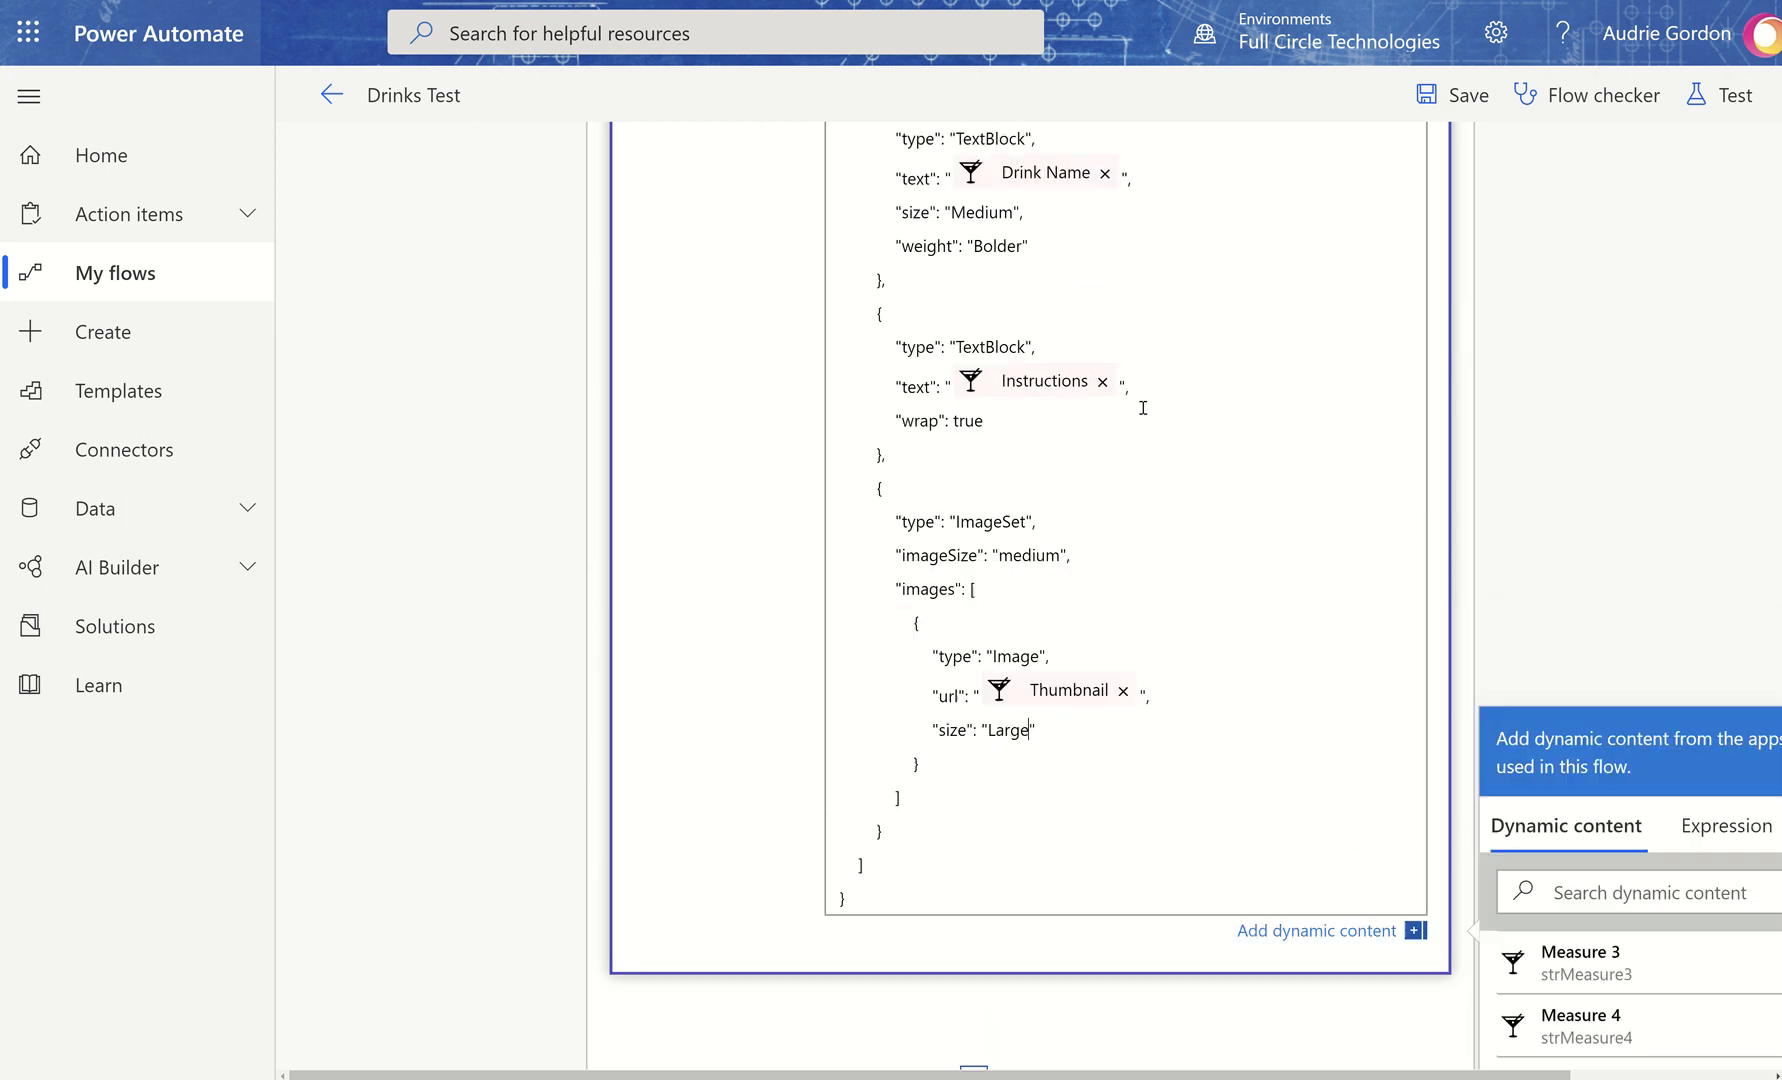
pyautogui.doubleClick(1030, 580)
pyautogui.press('BackSpace')
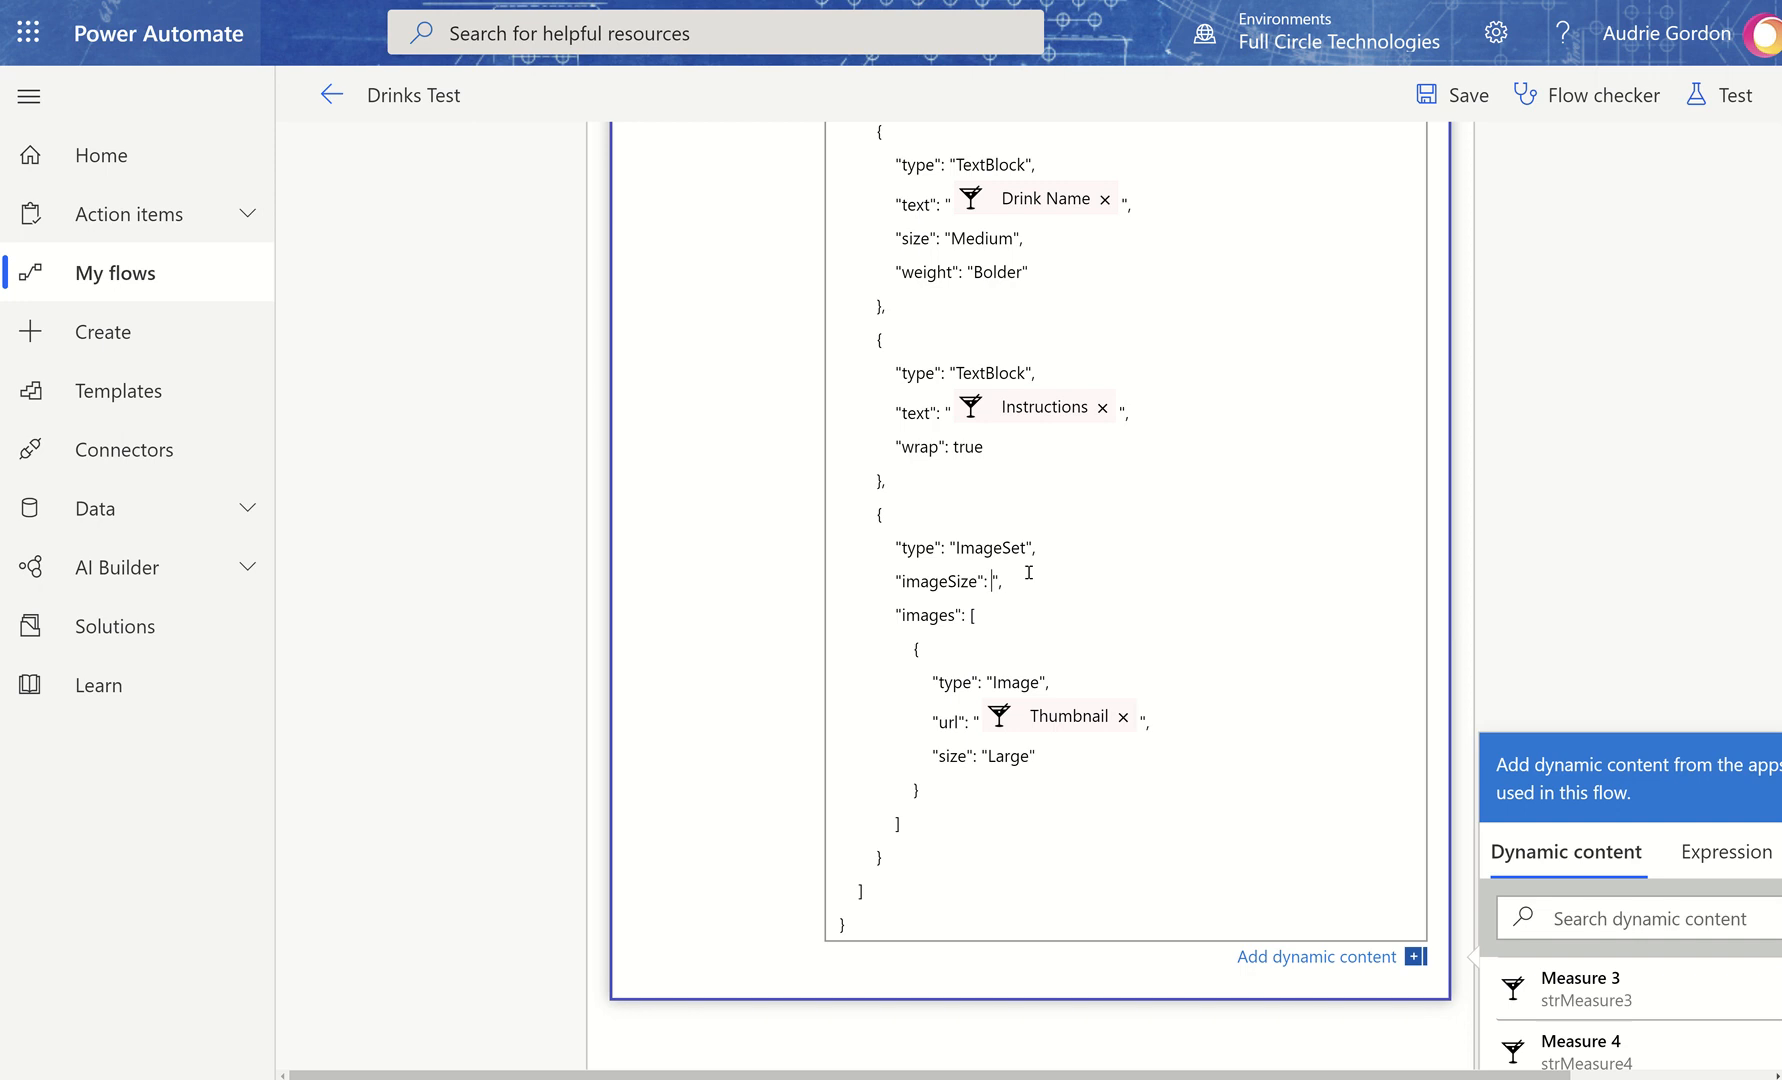
pyautogui.write('Large')
pyautogui.scroll(5, 1136, 686)
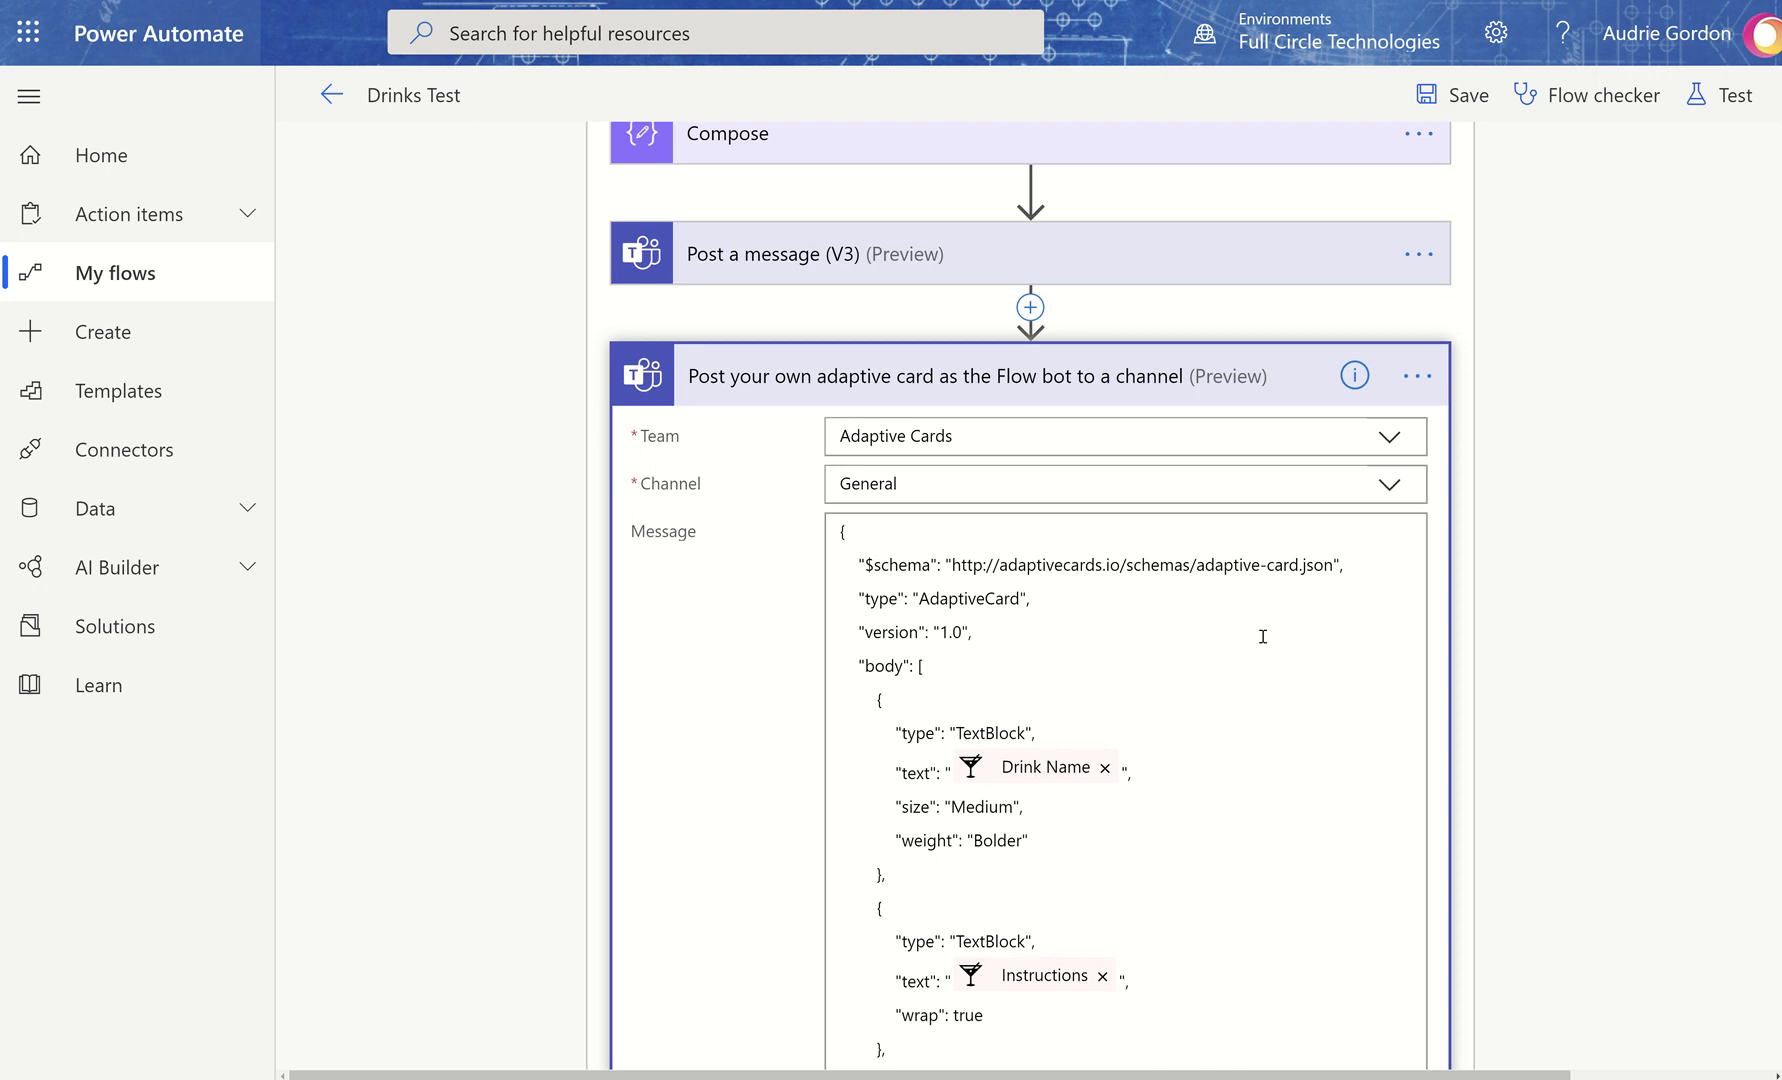
pyautogui.scroll(-8, 1263, 636)
pyautogui.scroll(11, 1227, 764)
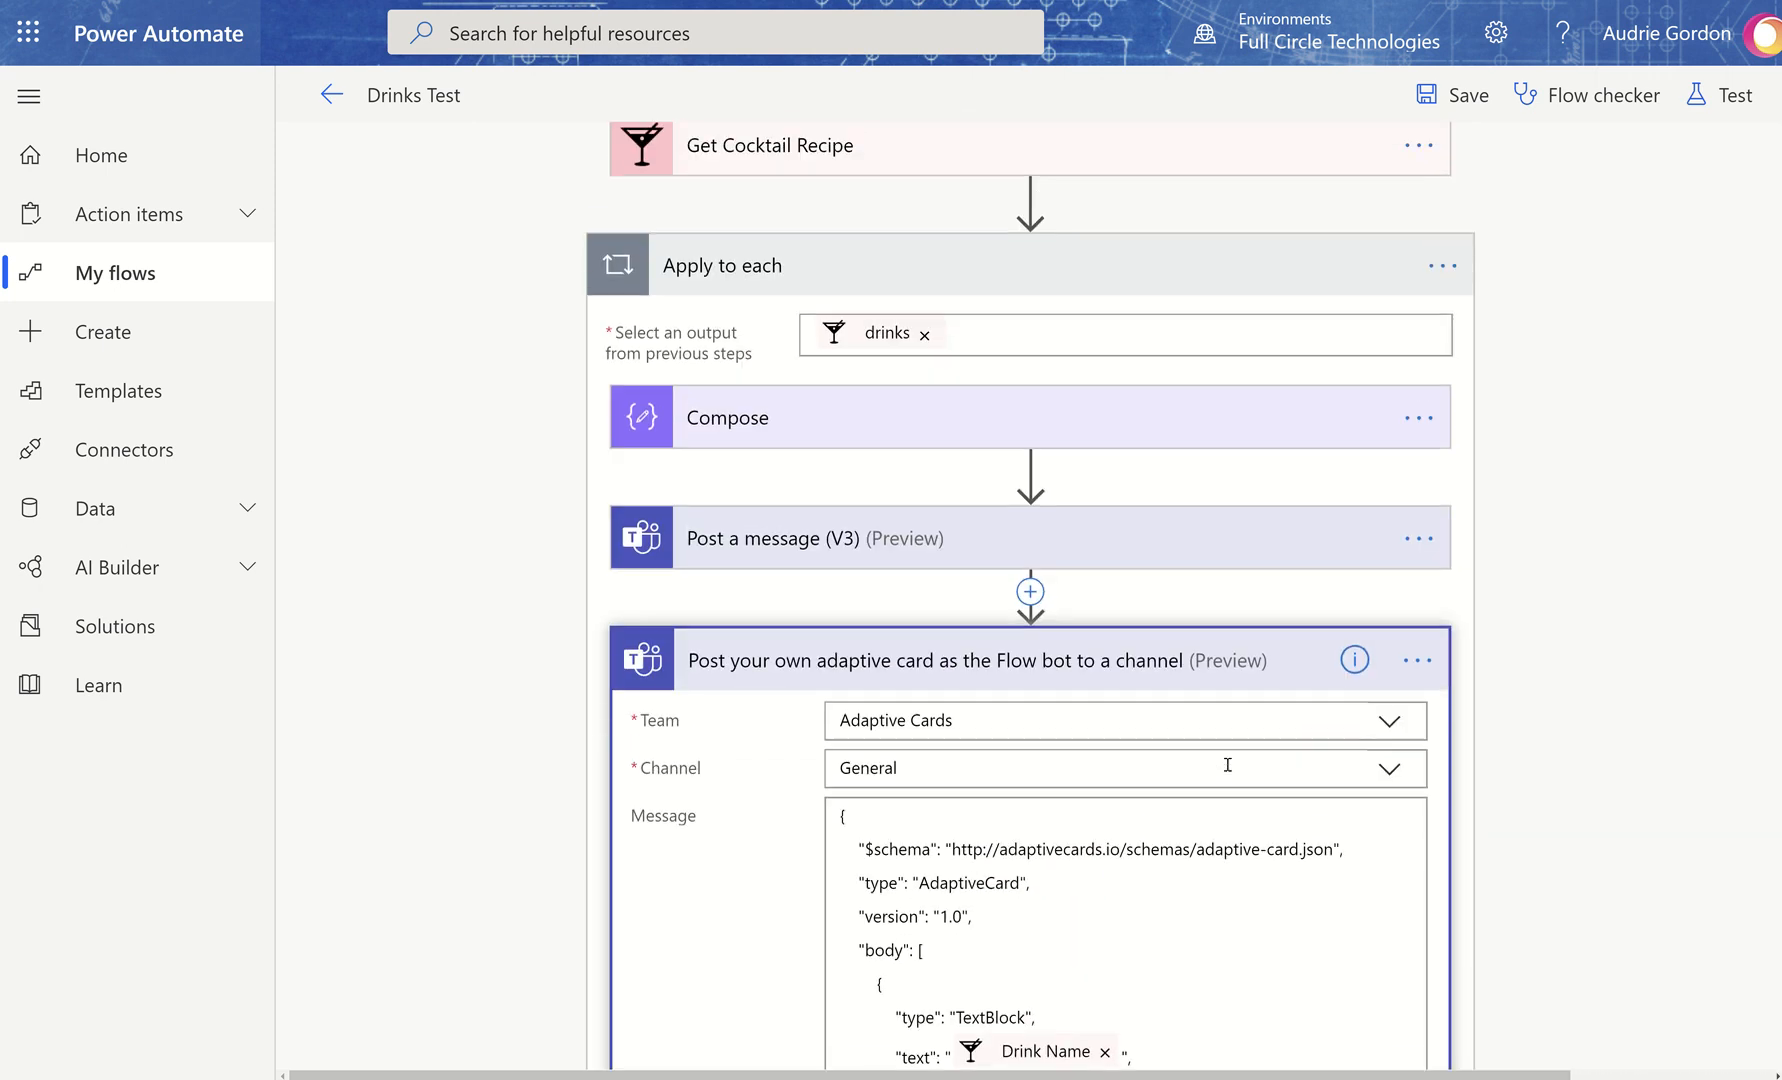
pyautogui.click(1037, 657)
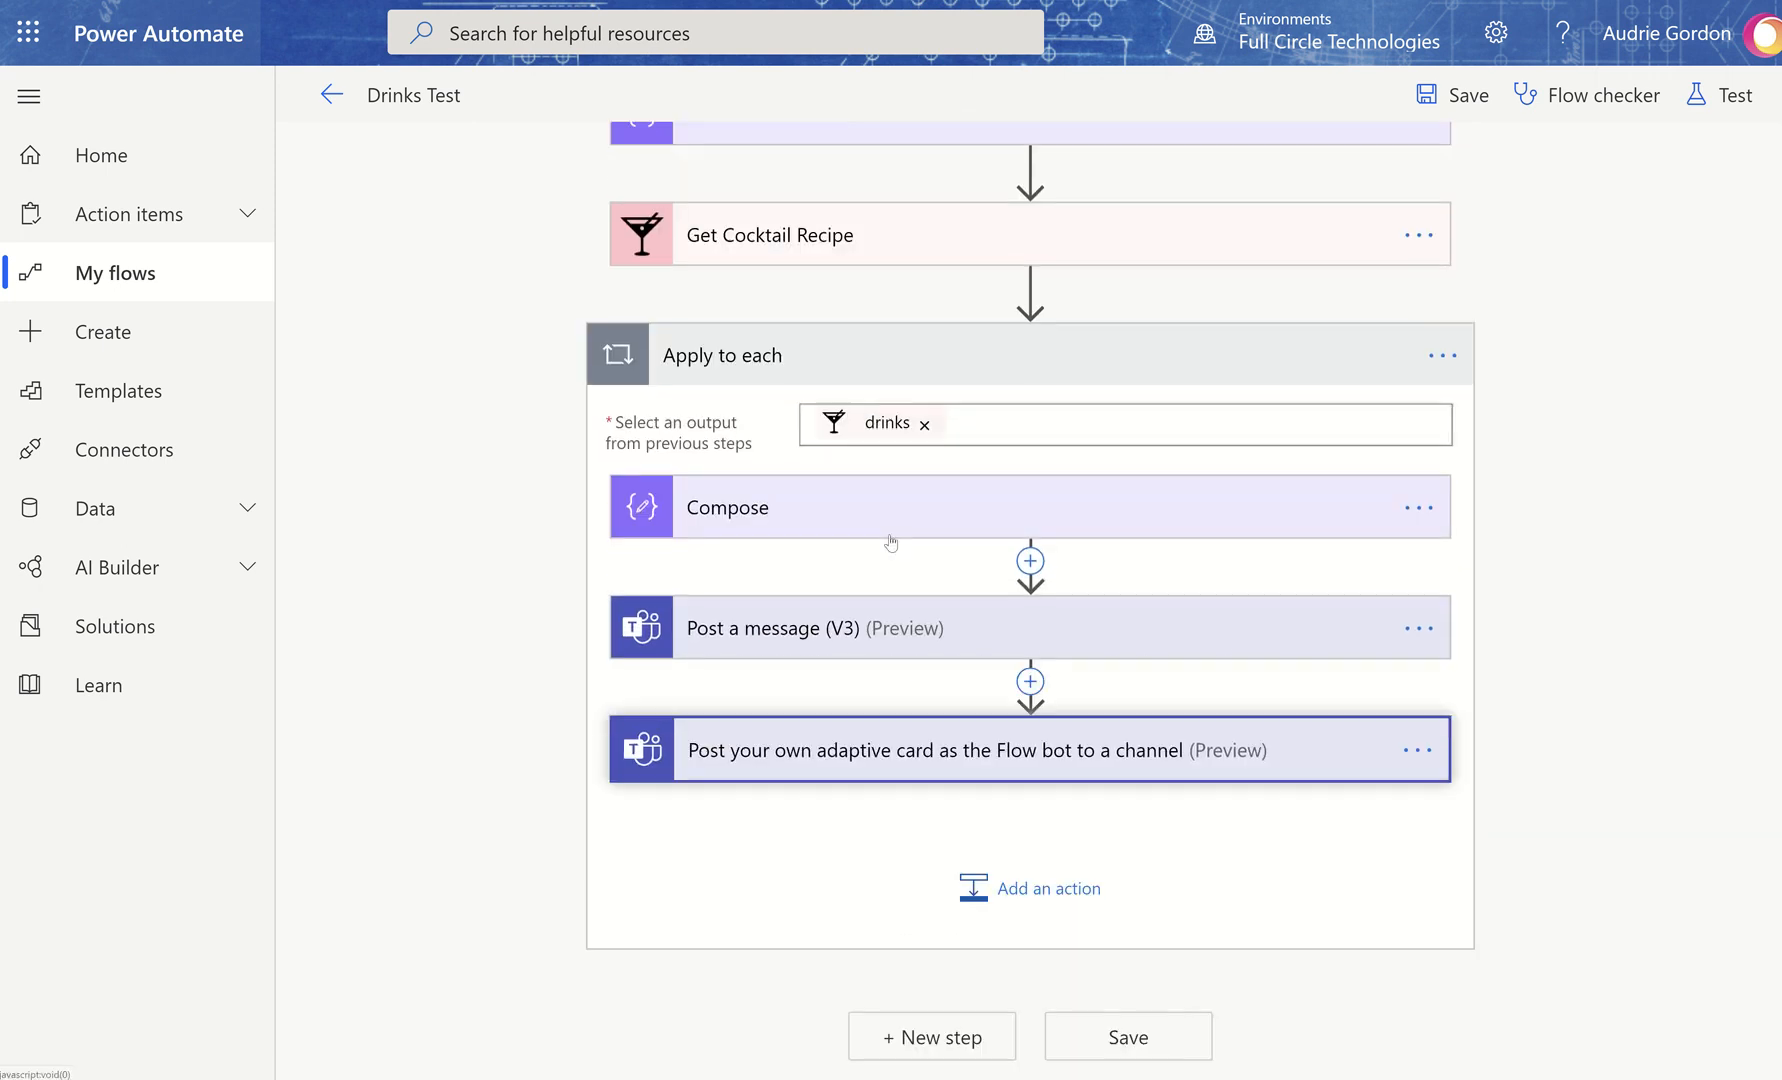
# Save the Drinks Test flow and run it as a manual test
pyautogui.click(1747, 98)
pyautogui.click(1448, 288)
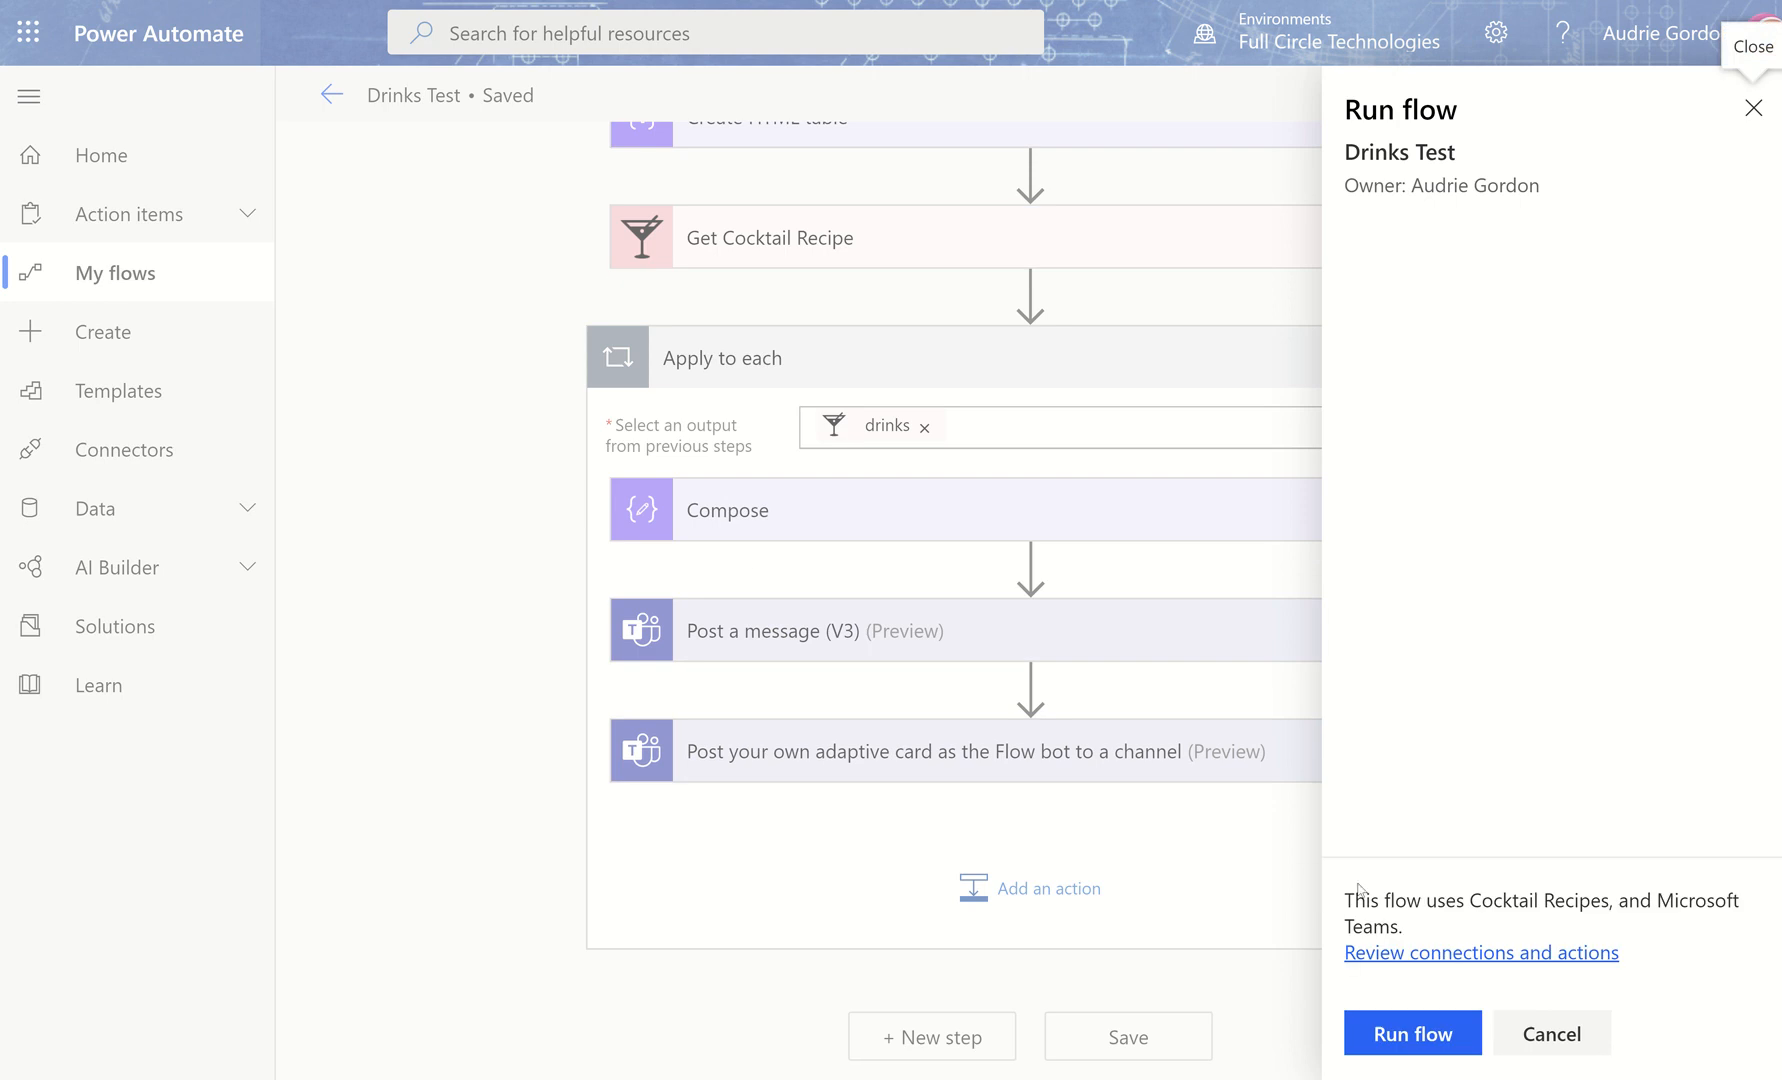
pyautogui.click(1398, 1016)
pyautogui.click(1400, 1033)
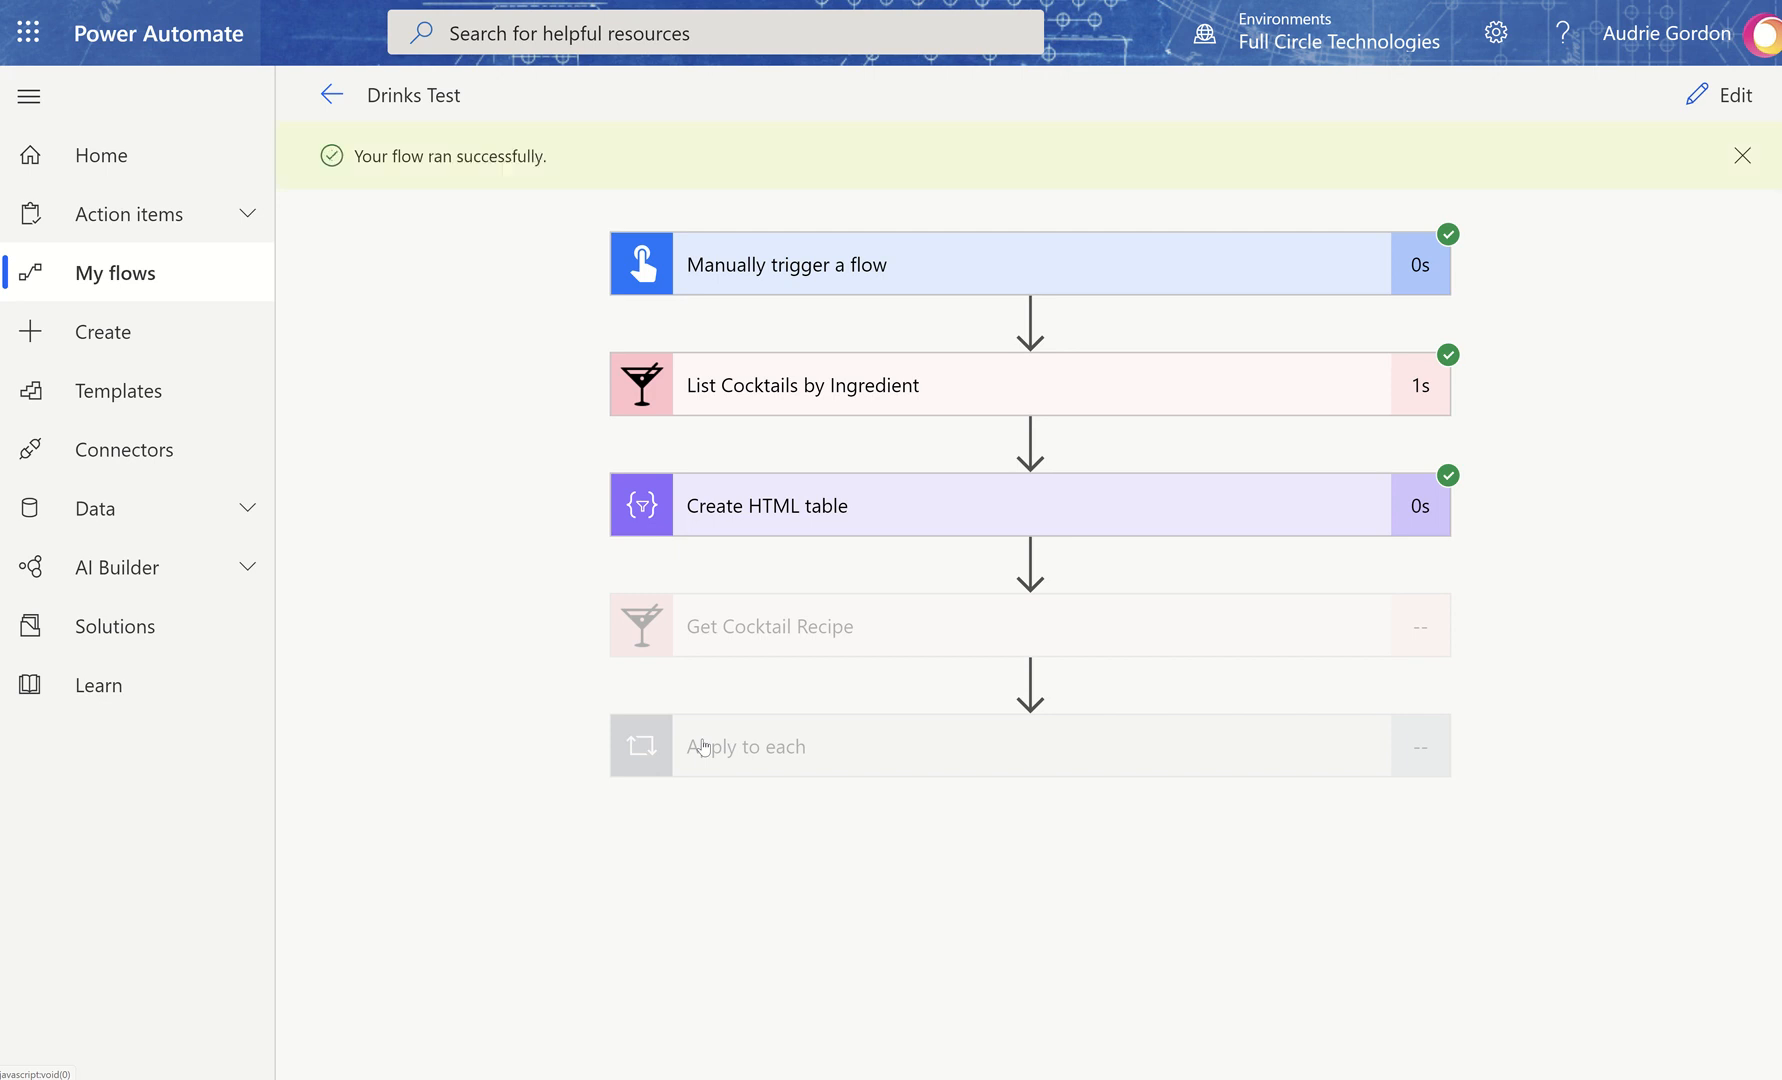
# Switch to Microsoft Teams and compare the plain recipe message with the adaptive card posted in the Adaptive Cards General channel
pyautogui.hotkey('ctrl', 'Tab')
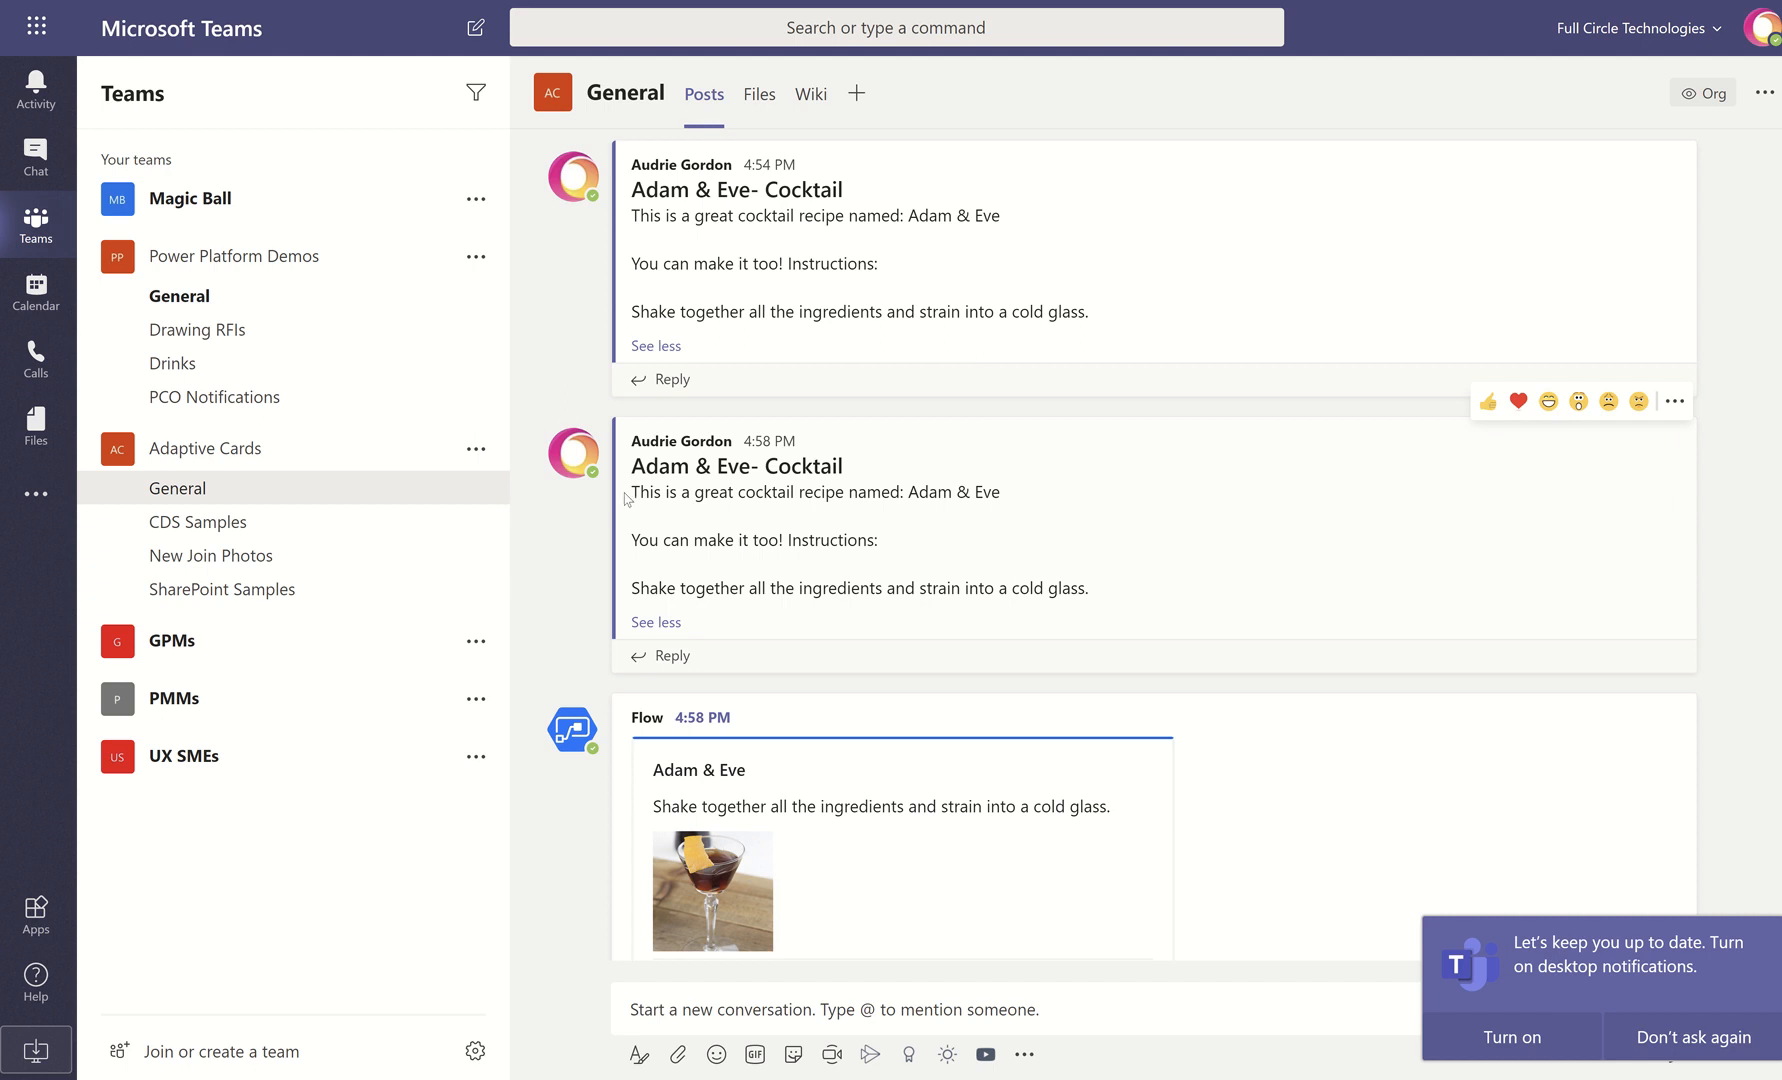
pyautogui.moveTo(633, 493); pyautogui.dragTo(966, 626)
pyautogui.scroll(-2, 951, 522)
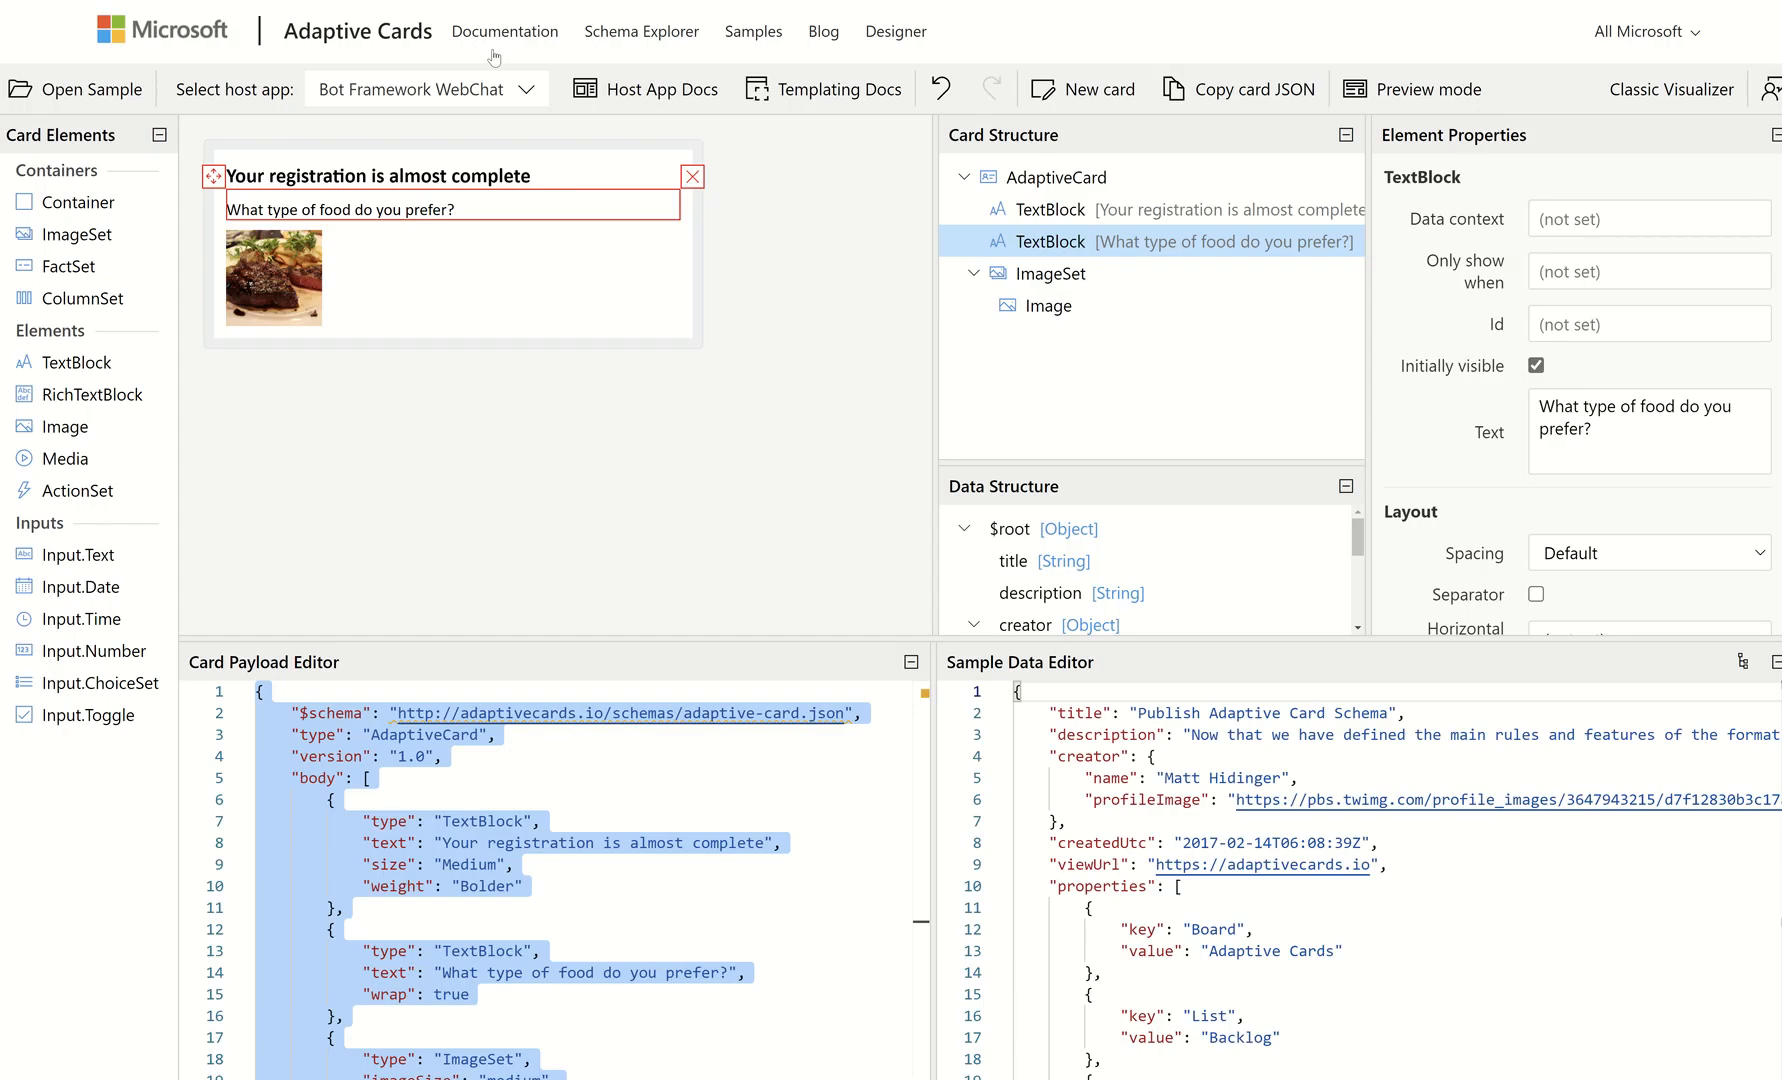
# Switch to the Adaptive Cards designer and inspect the Image element inside the card's ImageSet
pyautogui.click(1137, 314)
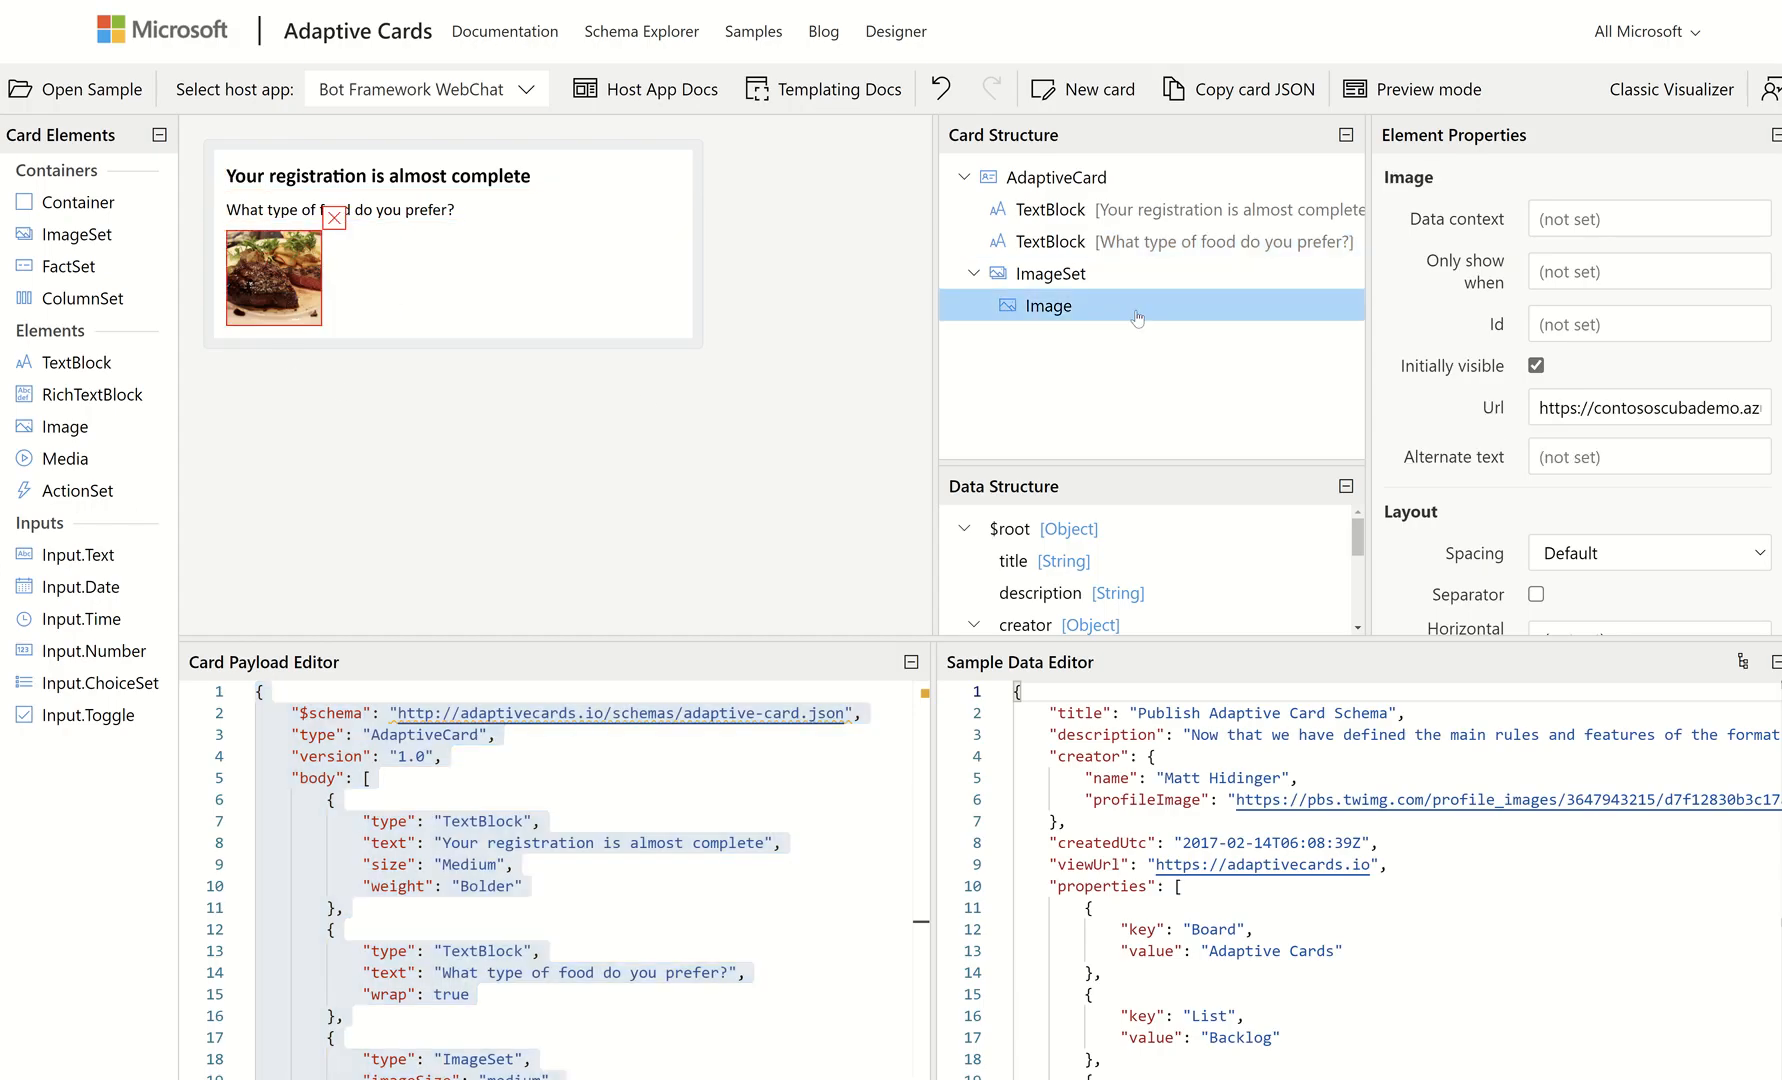
pyautogui.click(329, 252)
pyautogui.click(290, 282)
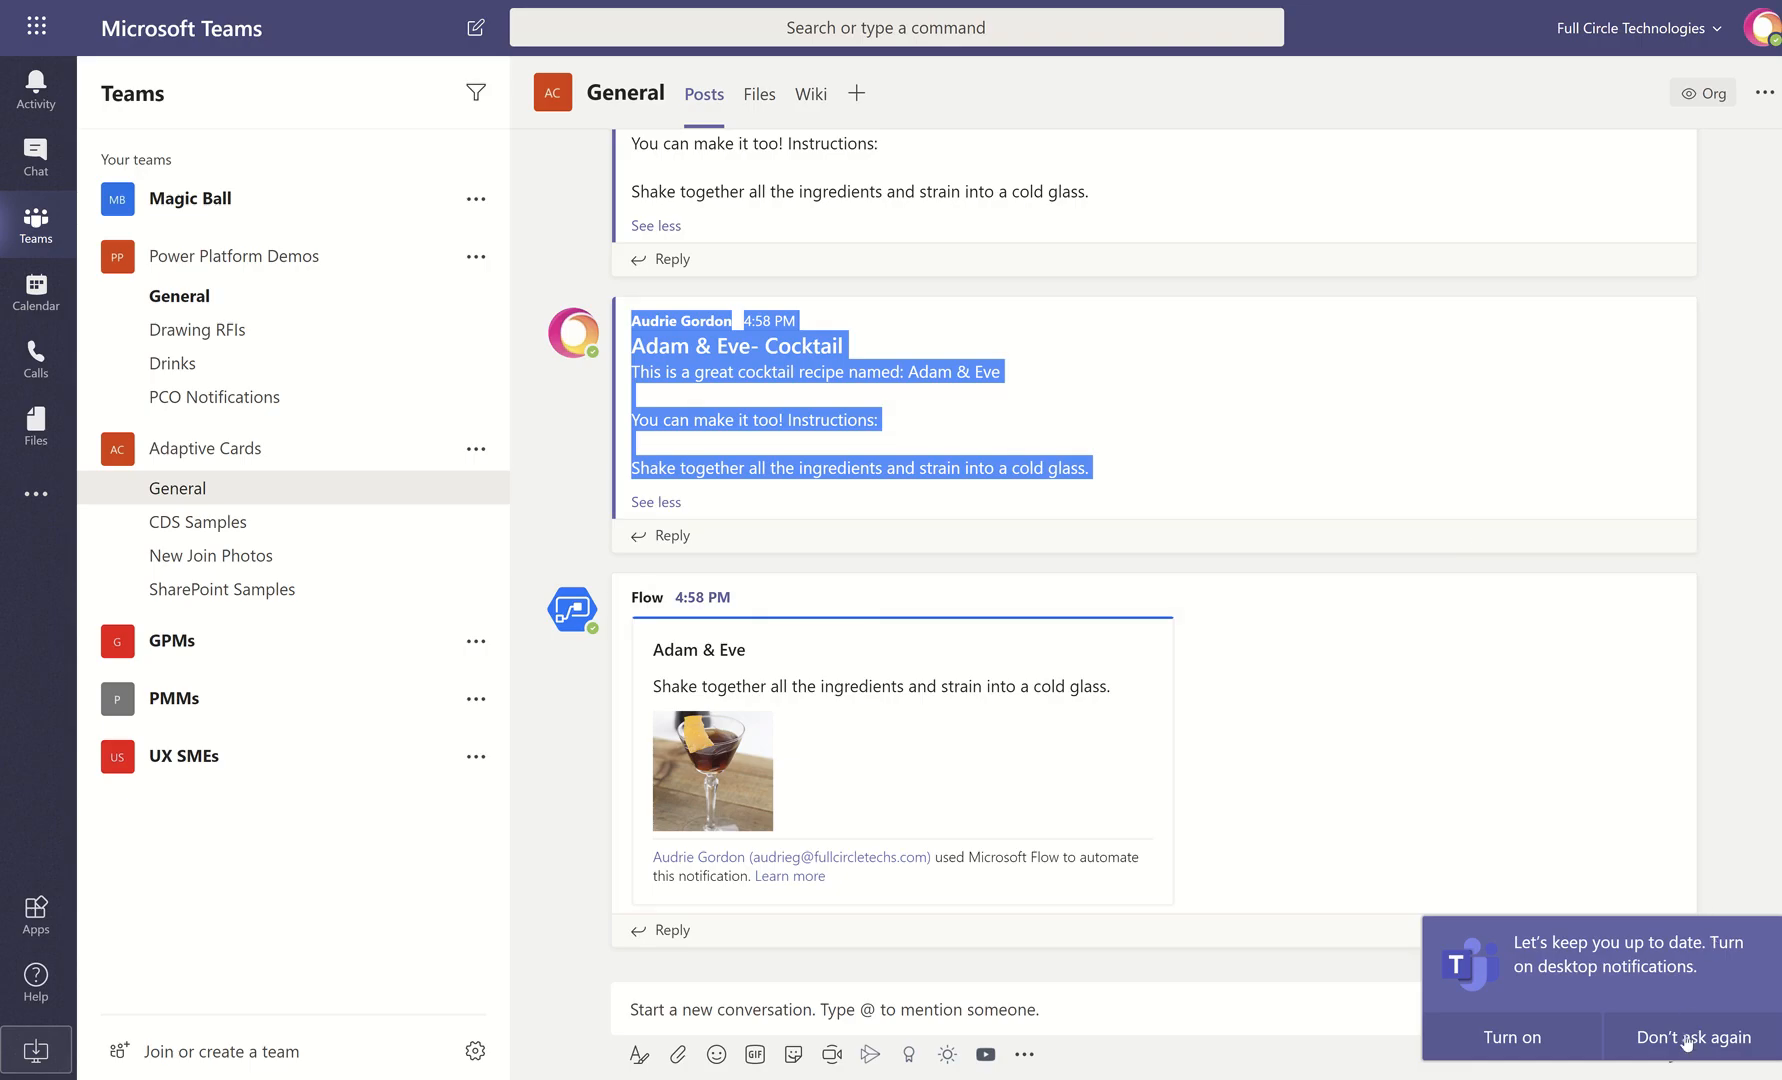
# Return to Microsoft Teams and decline desktop notifications permanently
pyautogui.click(1690, 1040)
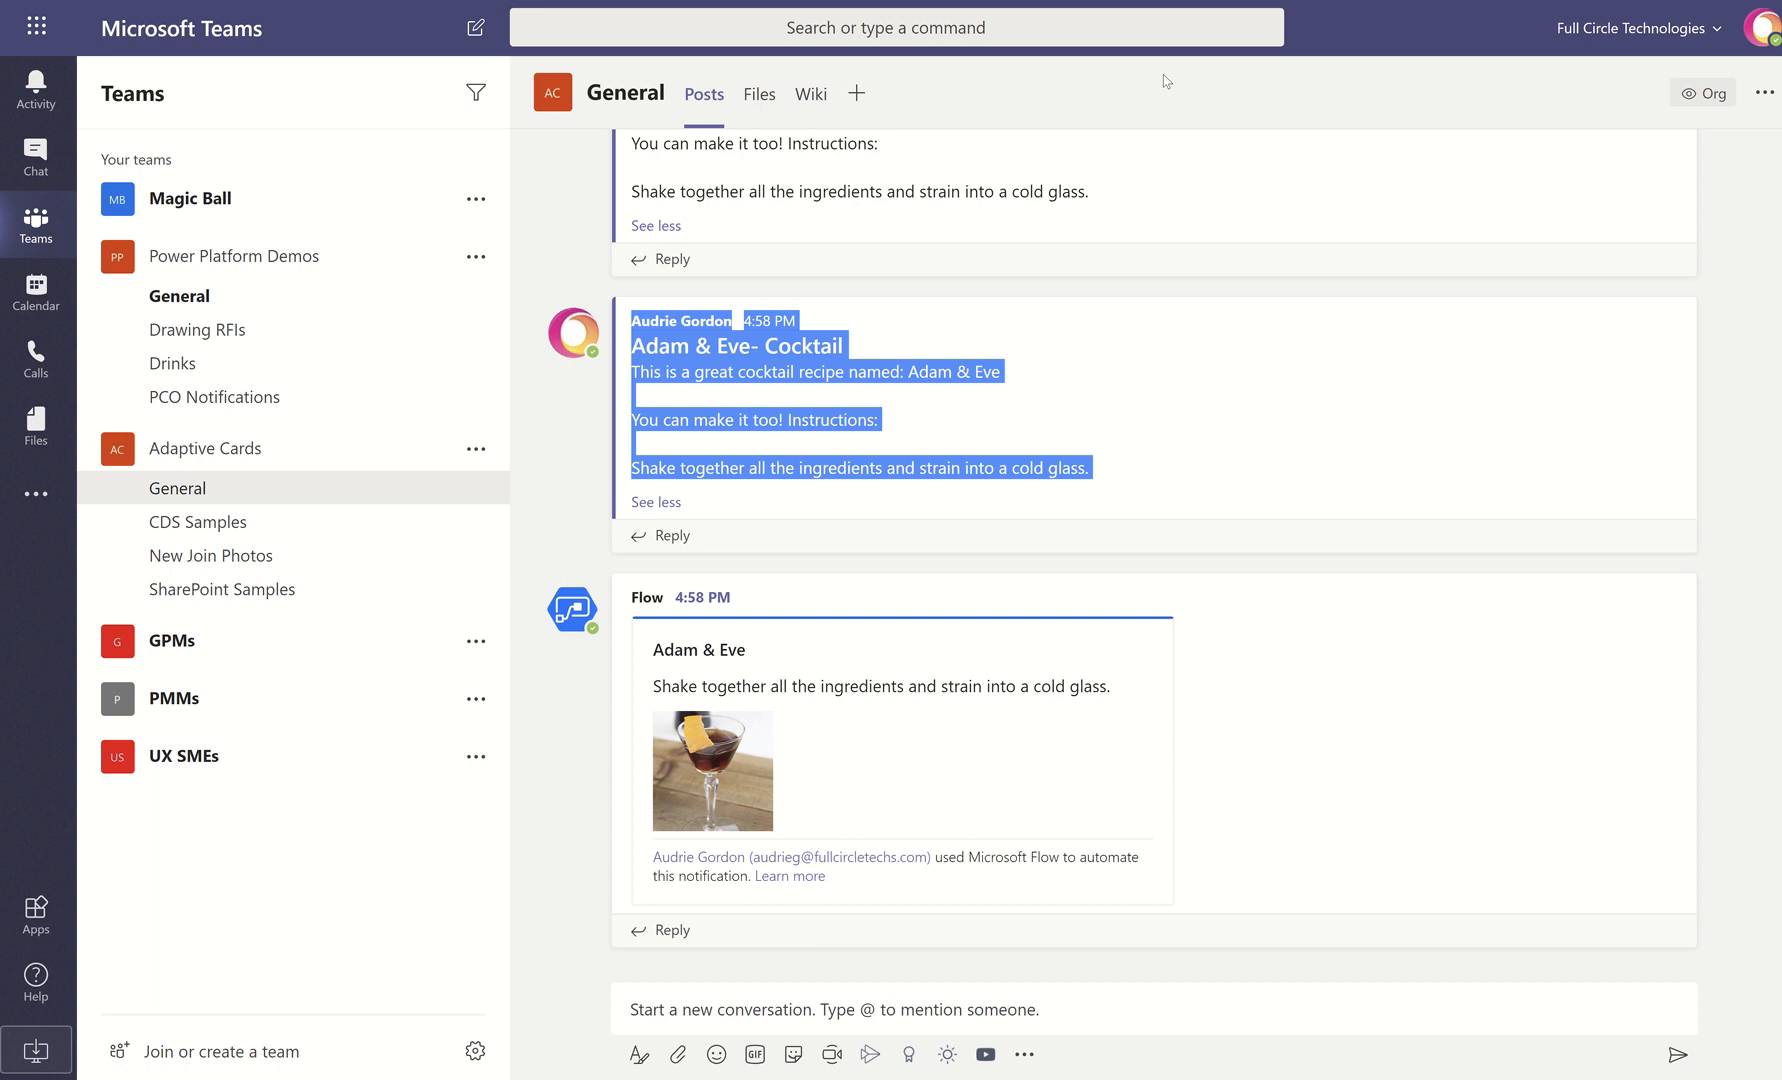